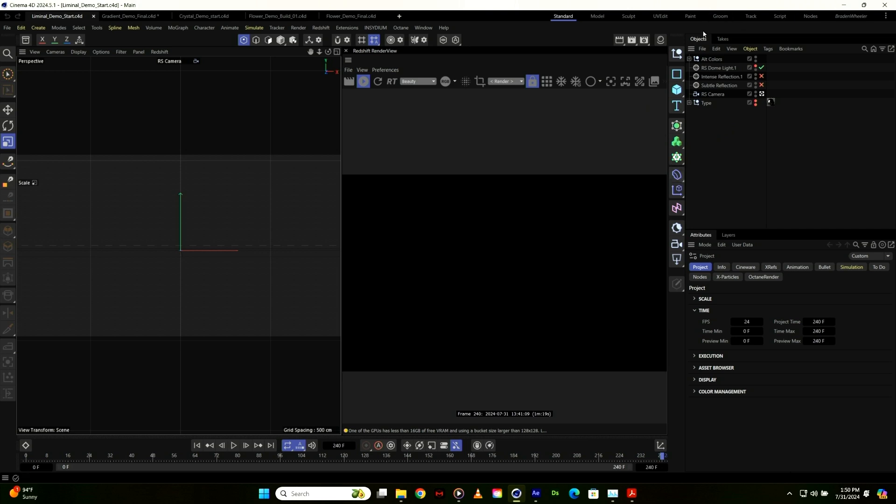
Try to merge the Liminal logo file from the Demo Scenes tex folder into the scene.
left_click(703, 49)
left_click(721, 75)
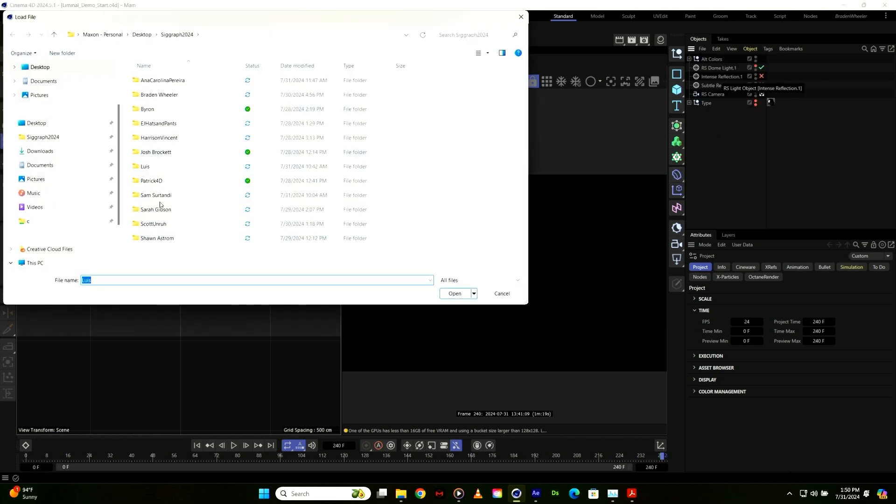
double_click(163, 197)
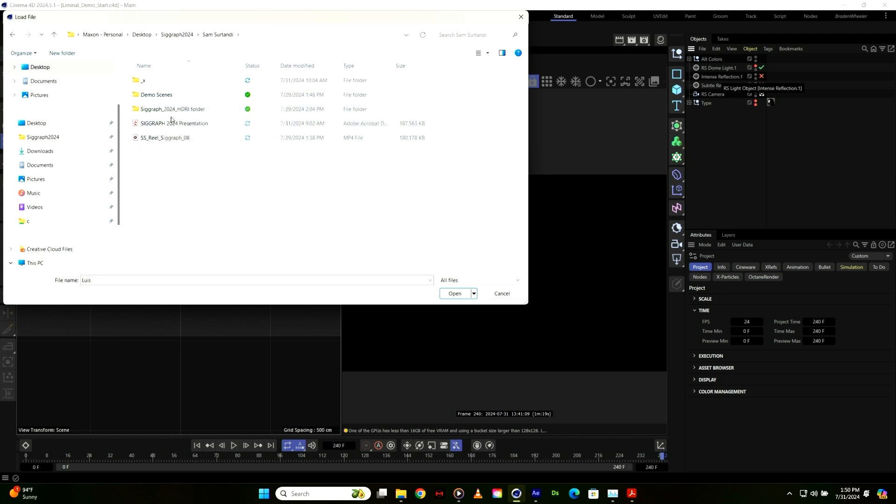
double_click(183, 103)
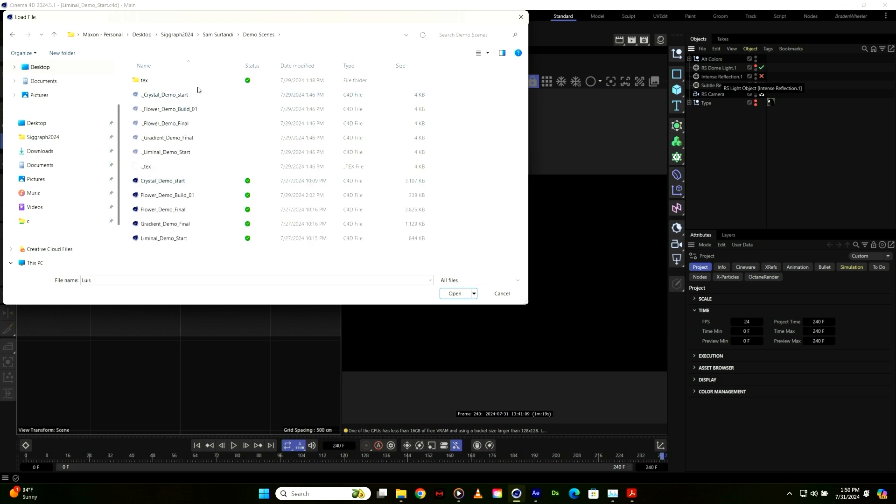
double_click(188, 81)
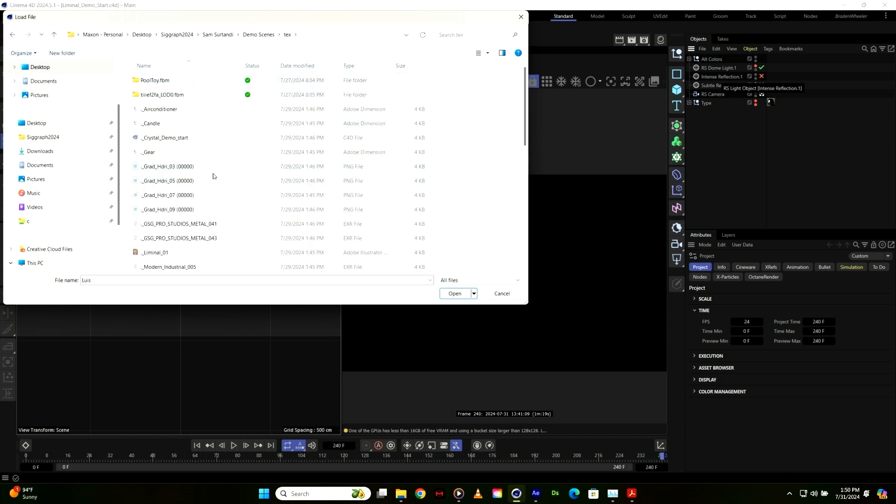
scroll(213, 175, "down", 5)
scroll(160, 177, "up", 3)
double_click(165, 171)
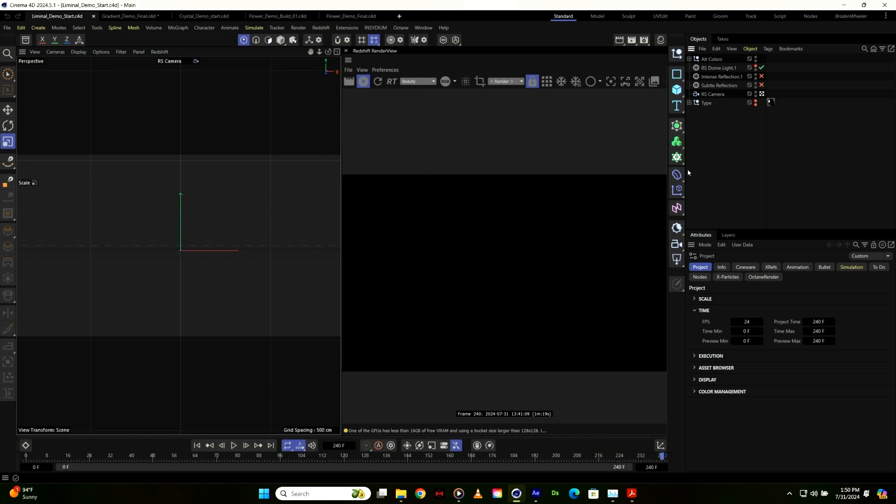
Merge the Liminal_01 Illustrator file from the tex folder, importing it at a scale of 1 centimeter.
left_click(703, 48)
left_click(718, 75)
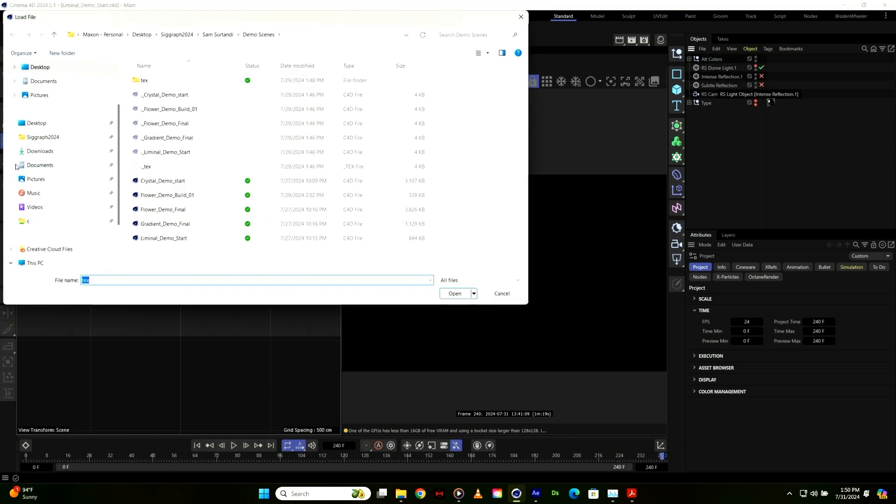
double_click(144, 80)
scroll(220, 197, "down", 5)
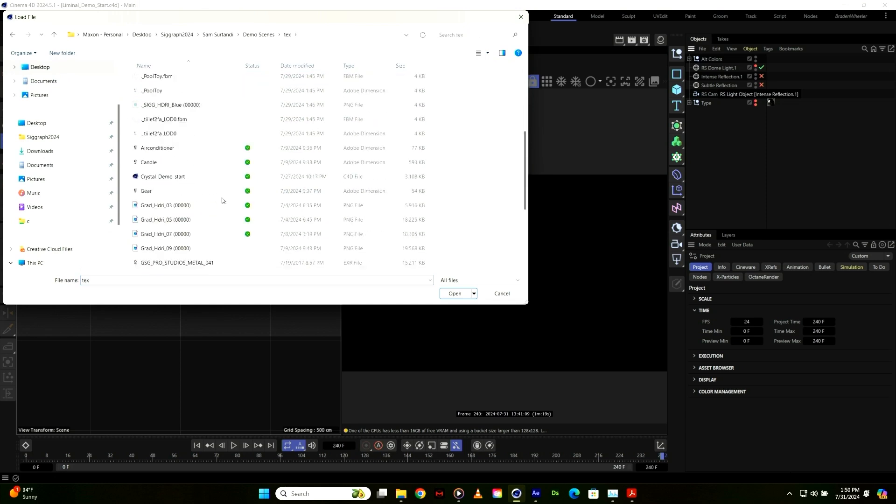
double_click(162, 209)
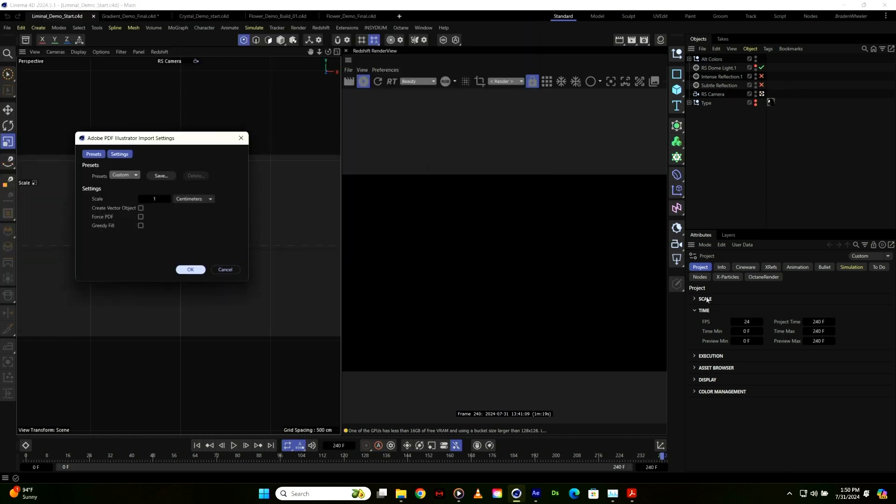
left_click(191, 269)
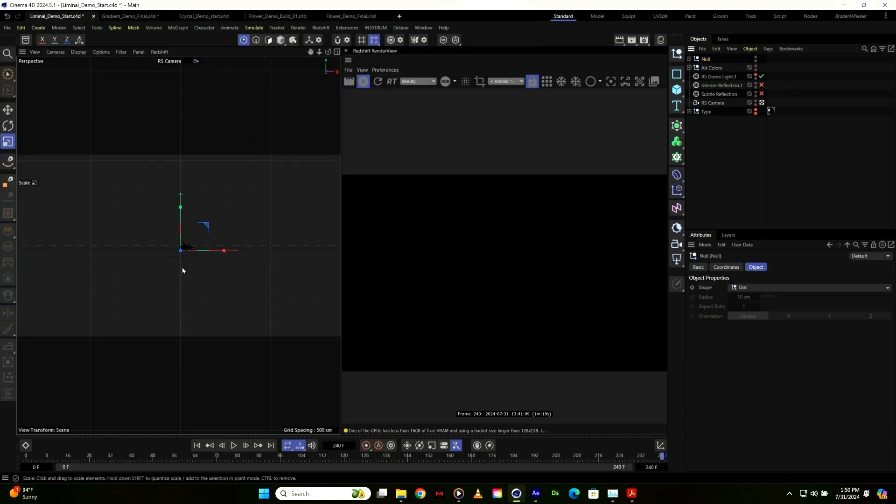
Scale the imported logo's null up until the lettering is large in the camera frame.
key("y")
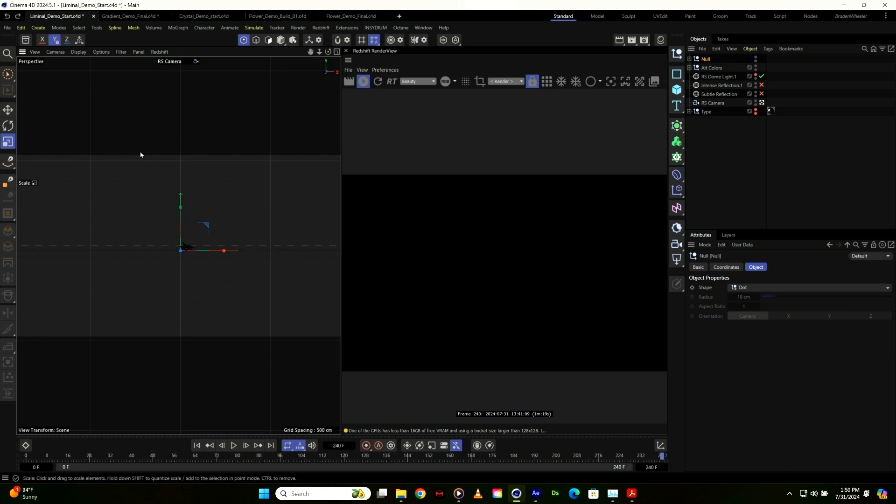
left_click(281, 40)
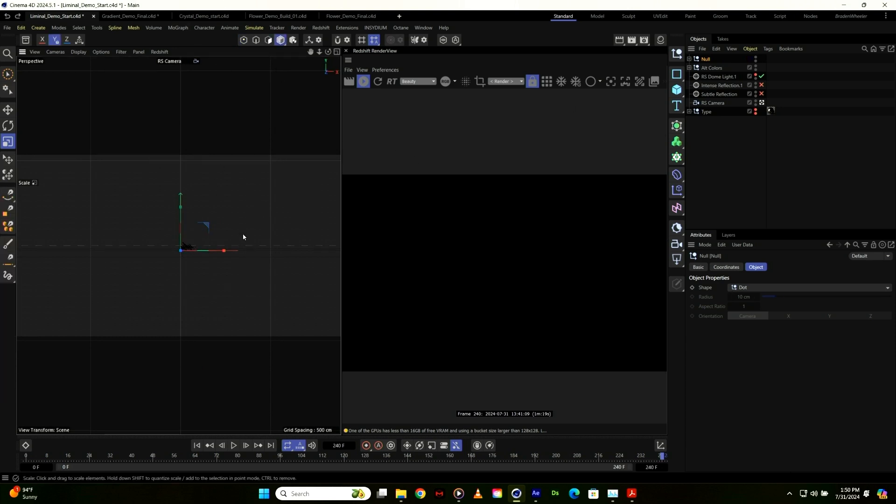
key("y")
left_click_drag(259, 202, 275, 202)
left_click_drag(187, 243, 317, 196)
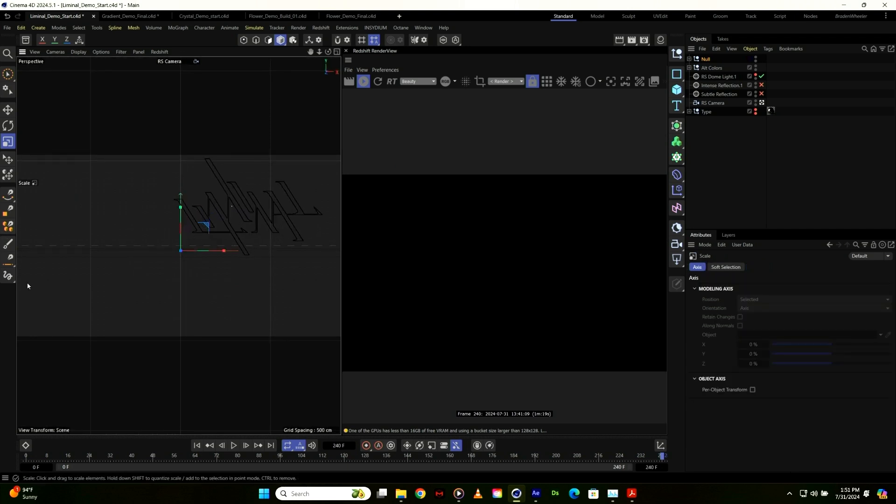
Move the logo's null so the lettering sits centered in the camera frame.
key("e")
left_click_drag(219, 250, 162, 251)
left_click_drag(124, 206, 146, 250)
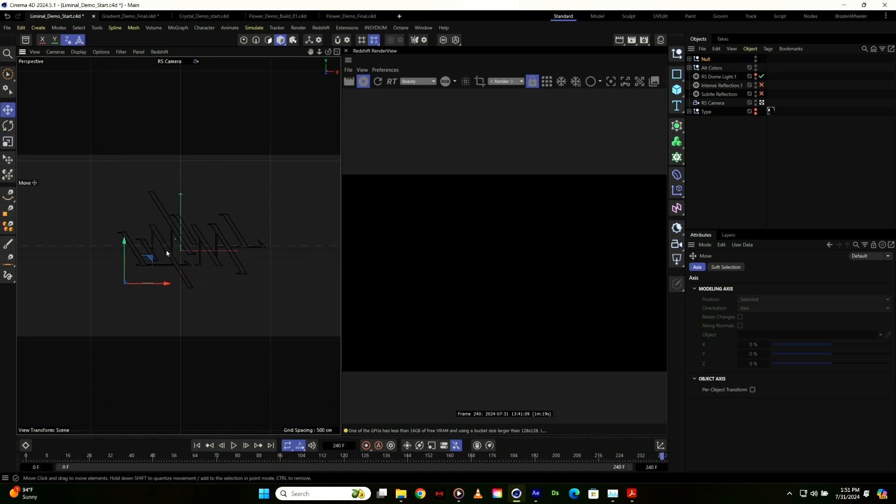
left_click_drag(177, 281, 168, 281)
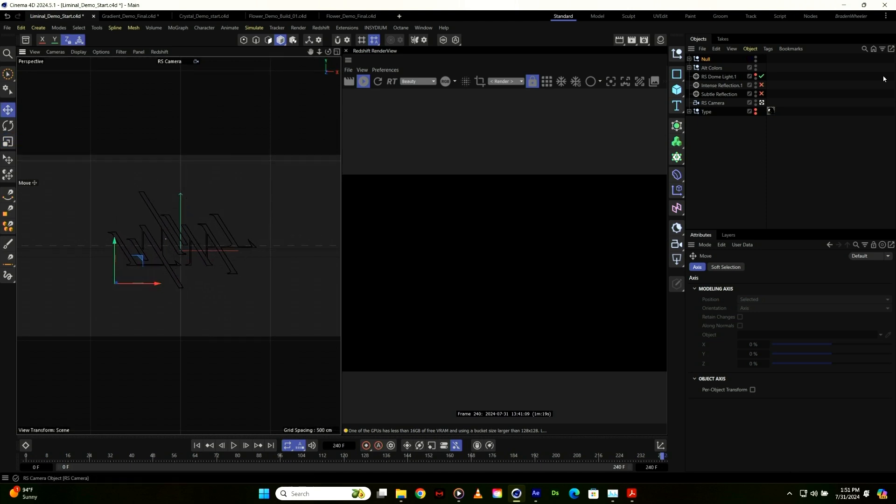
Add a plane primitive to the scene as a backdrop for the logo.
left_click(674, 97)
left_click(712, 118)
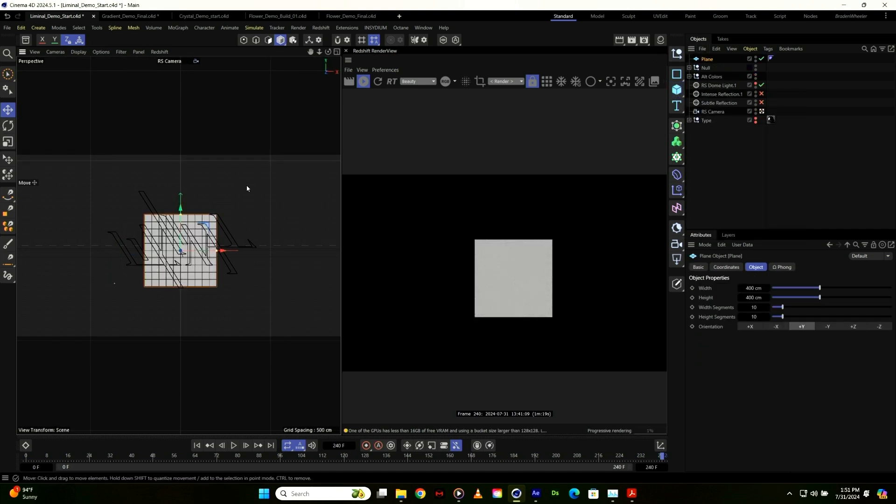
key("t")
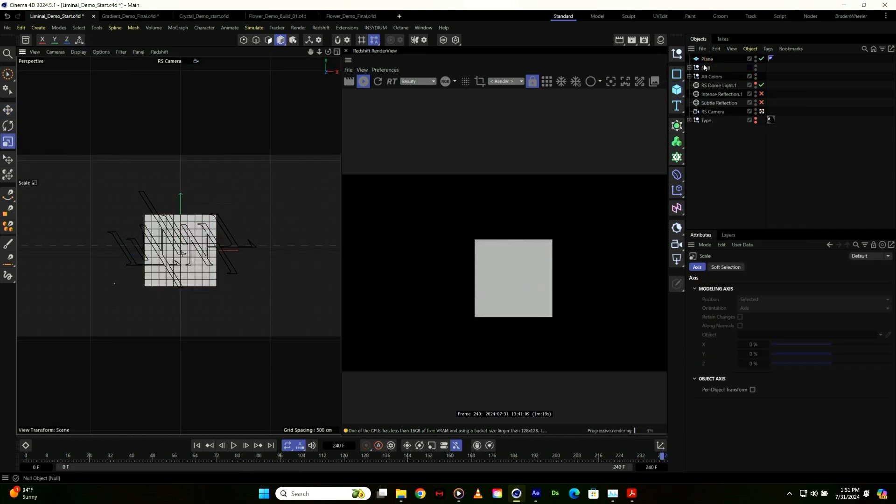
key("e")
left_click_drag(233, 251, 335, 248)
key("Delete")
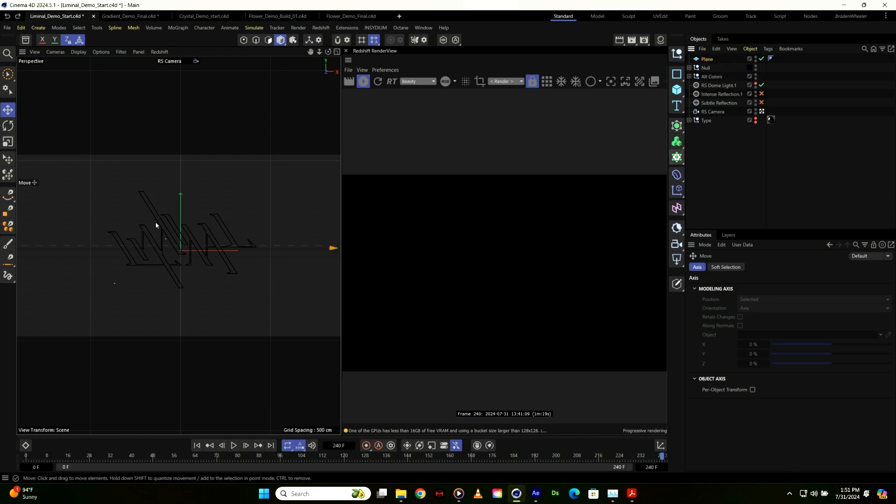
key("ctrl+z")
Scale the plane up until it fills the whole camera view behind the logo.
key("t")
left_click_drag(243, 204, 331, 228)
Expand the imported null and Layer 1 to reveal the logo splines, and add a spline Extrude generator.
left_click(690, 68)
left_click(694, 77)
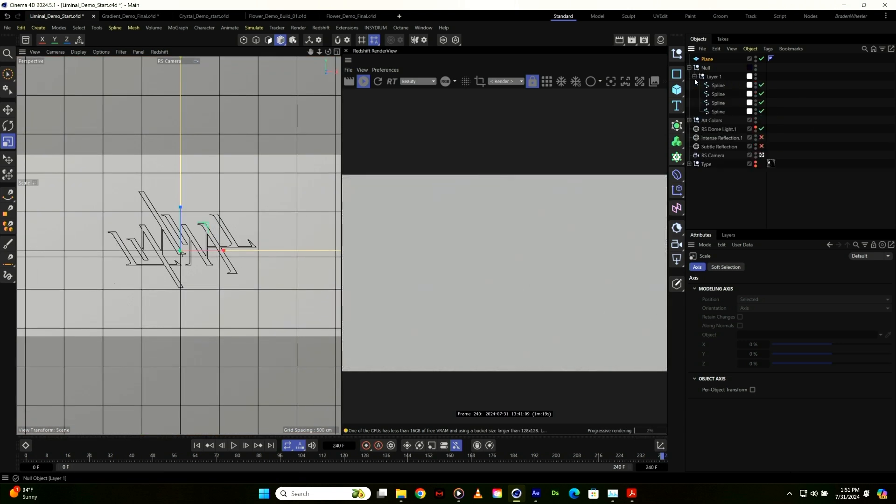
left_click(725, 88)
left_click(717, 112, "shift")
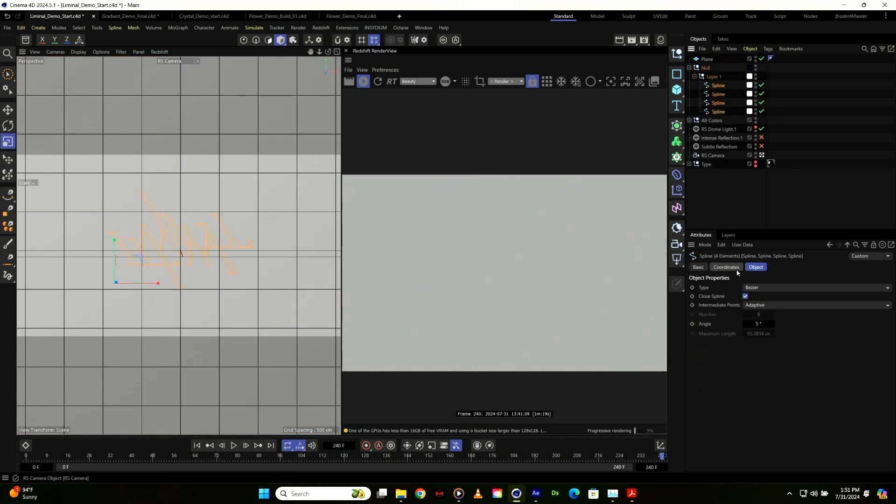
left_click(739, 199)
key("shift+c")
type("extr")
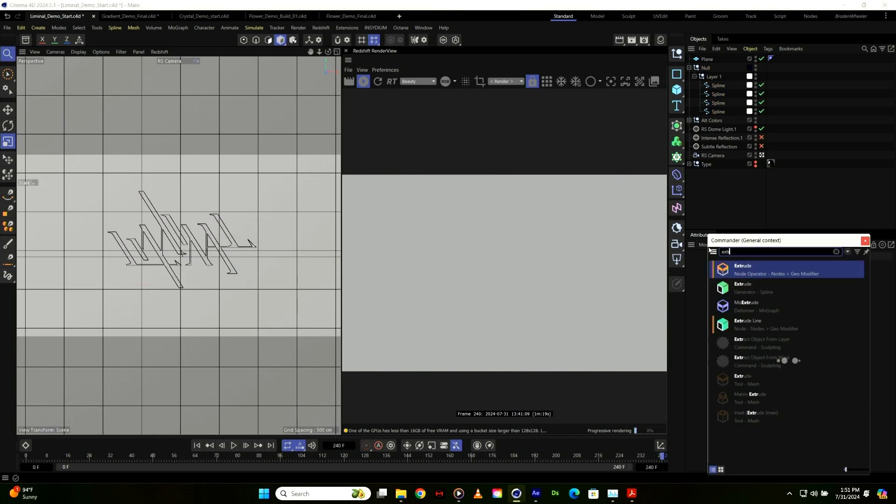
type("ude")
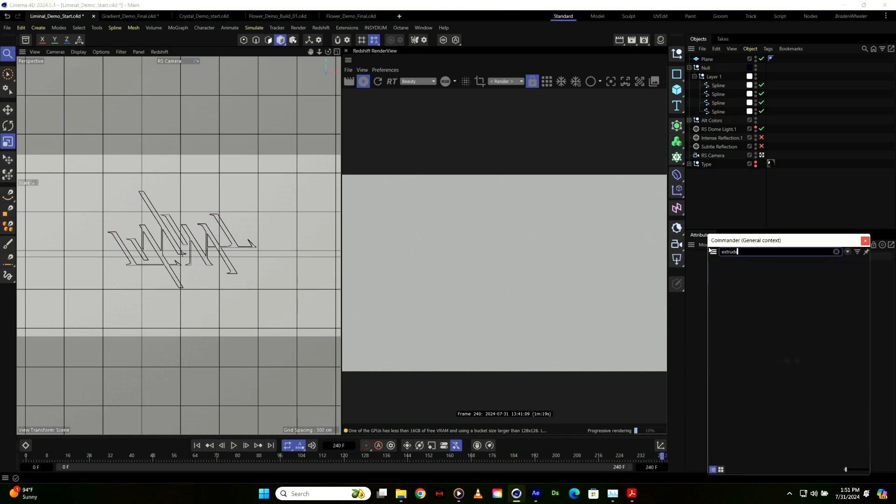
key("Down")
key("Return")
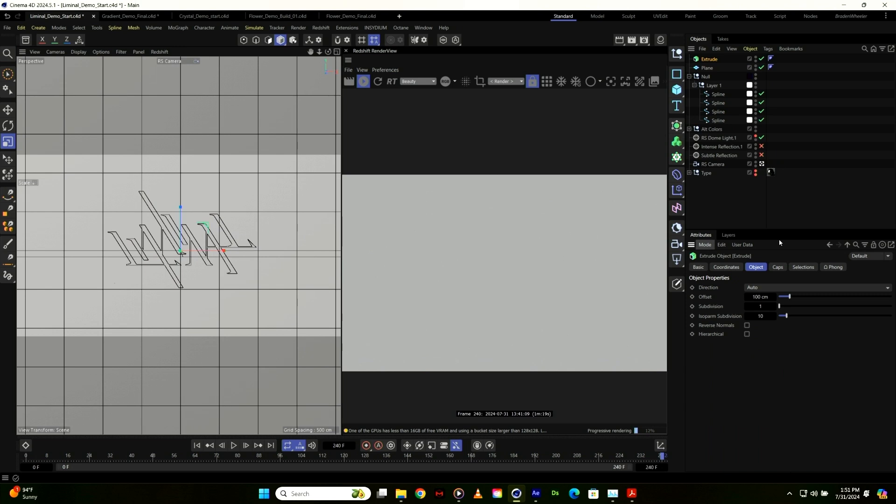
Make all four logo splines children of the Extrude generator.
left_click(718, 95)
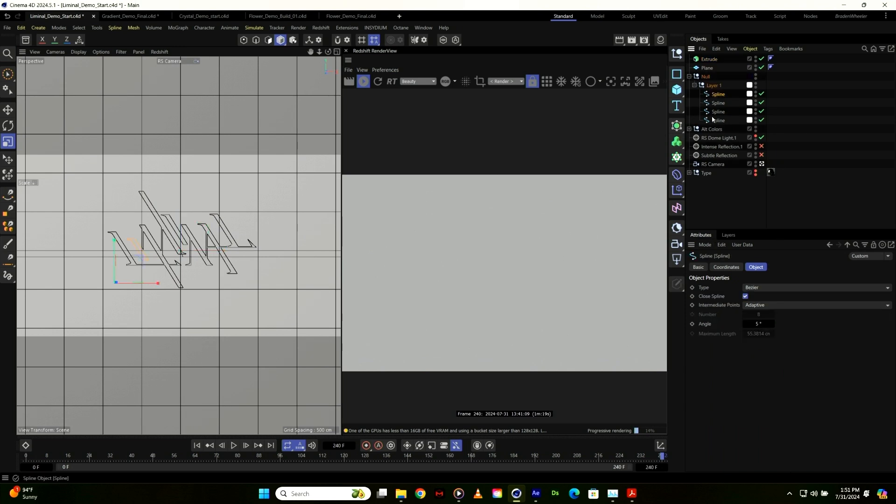
left_click(716, 121, "shift")
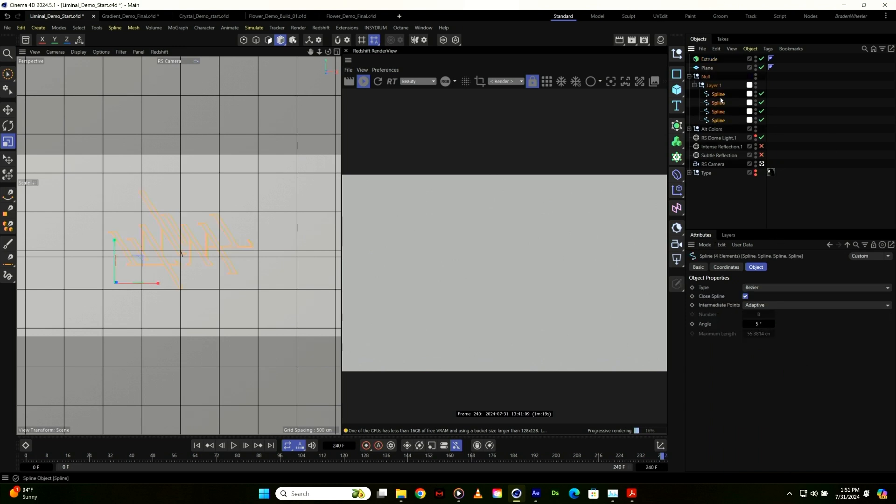
left_click_drag(716, 87, 707, 60)
left_click_drag(710, 96, 711, 95)
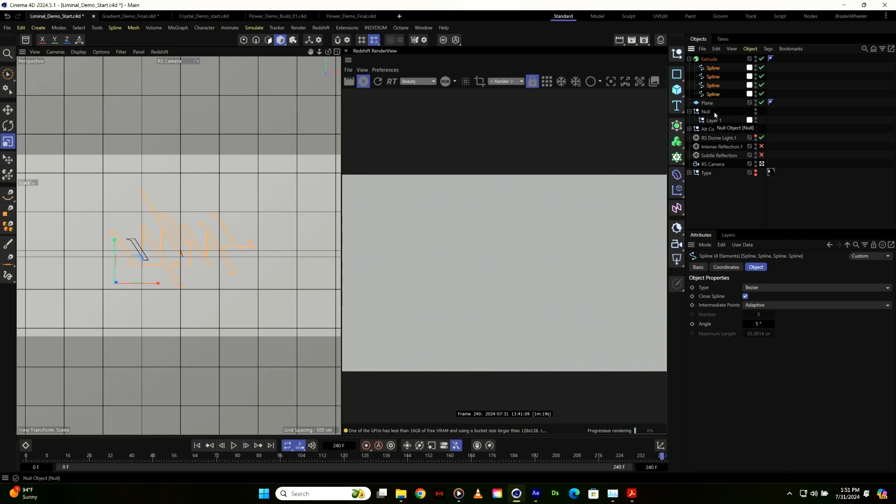
Add a Connect object inside the Extrude and nest all four logo splines under it.
key("shift+c")
type("cpmme")
key("BackSpace")
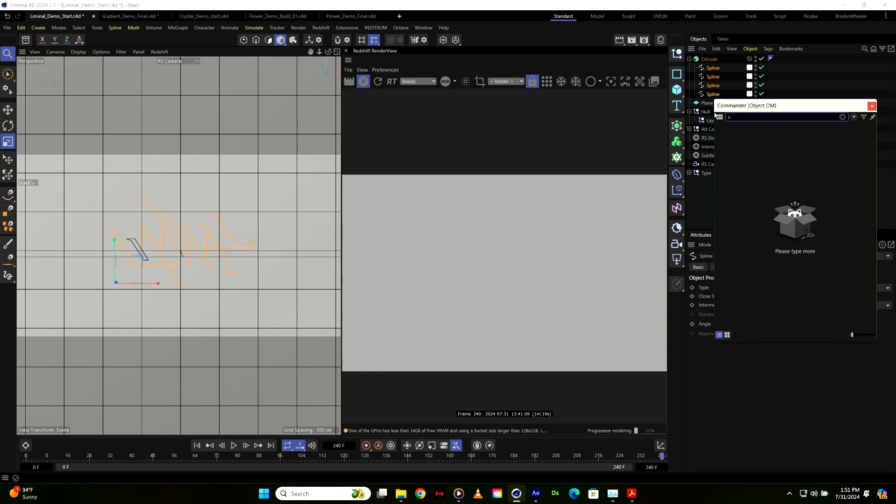
type("onn")
key("Return")
left_click(713, 76)
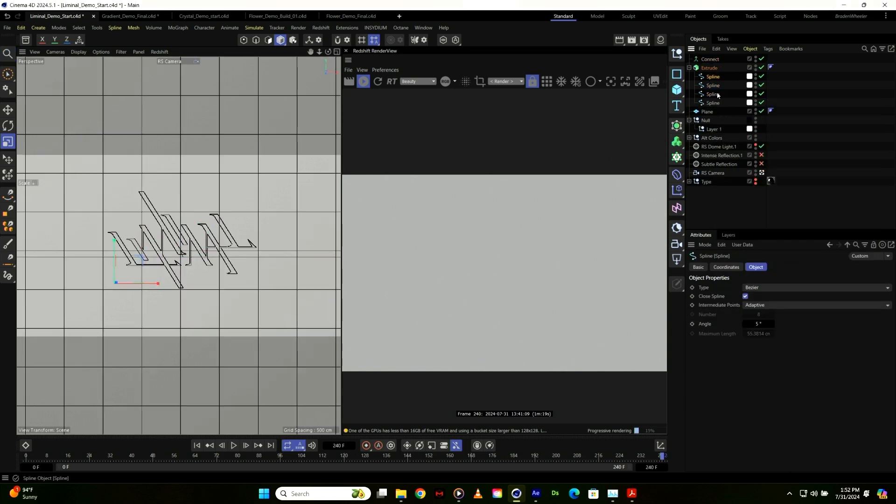
left_click(715, 103, "shift")
left_click_drag(710, 77, 711, 103)
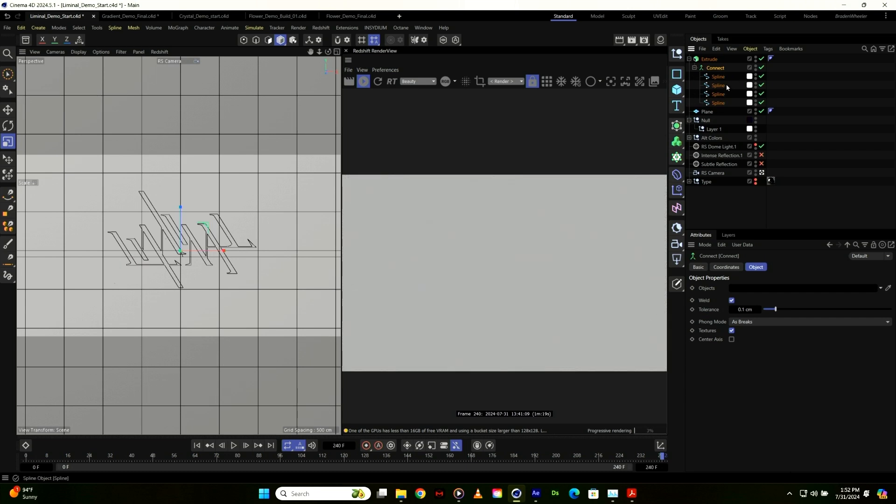
Switch the viewport from RS Camera to the default camera and set the Redshift RenderView to render through RS Camera.
left_click(707, 60)
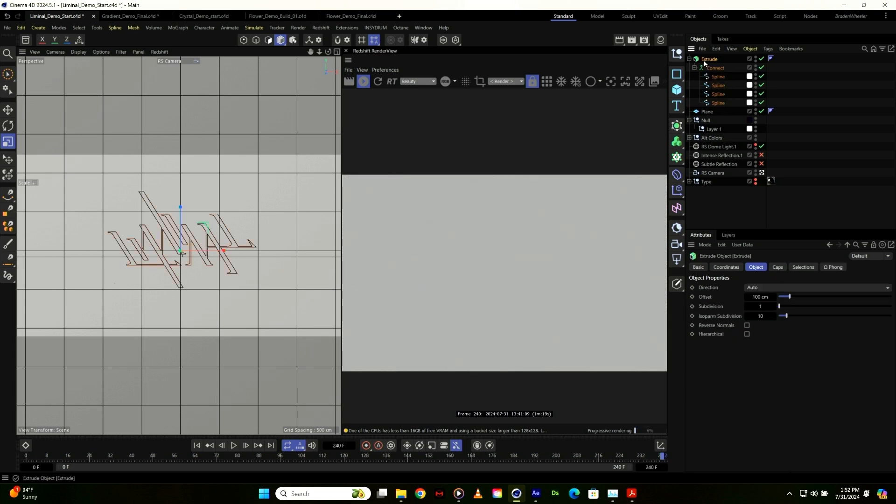
left_click(761, 173)
left_click_drag(157, 260, 103, 219, "alt")
right_click_drag(101, 254, 136, 267, "alt")
left_click_drag(136, 267, 252, 290, "alt")
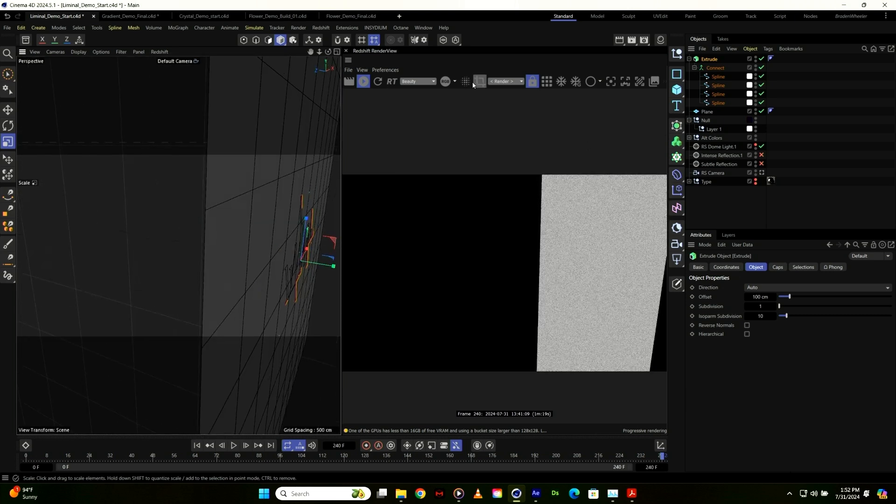
left_click(521, 81)
left_click(521, 112)
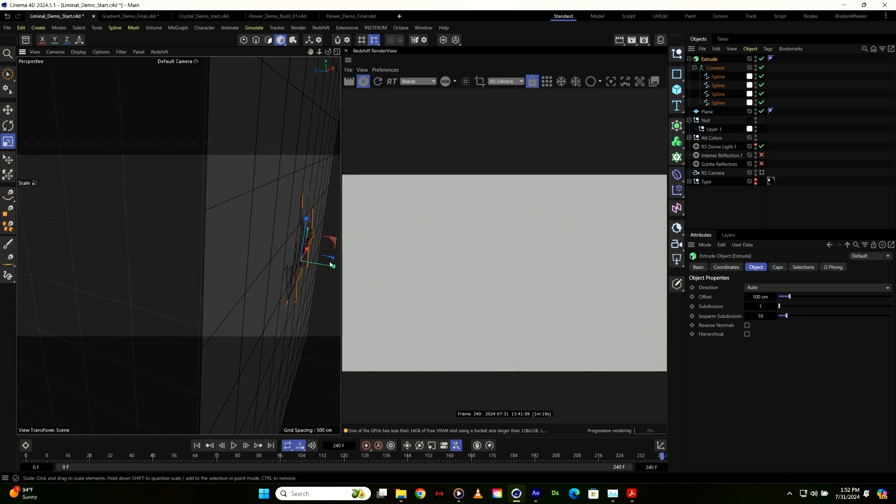
Set the Extrude's direction to Y after trying Z, and frame the extruded logo in the viewport.
left_click(797, 287)
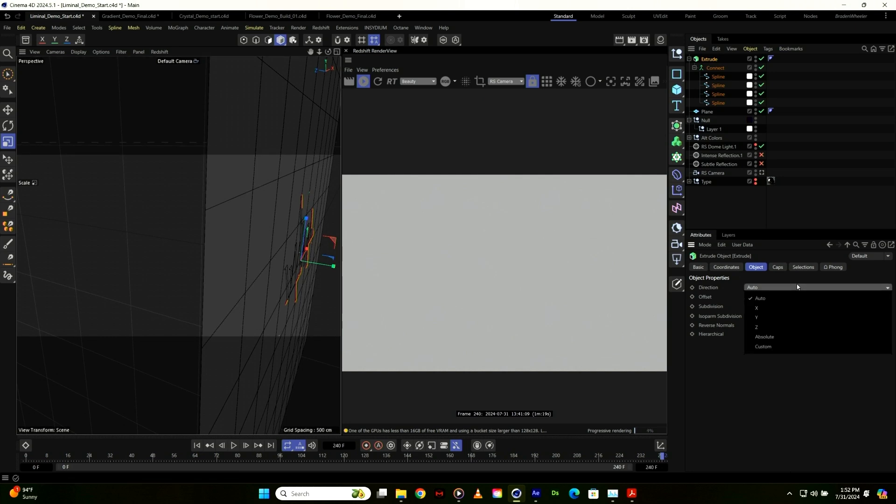
left_click(794, 327)
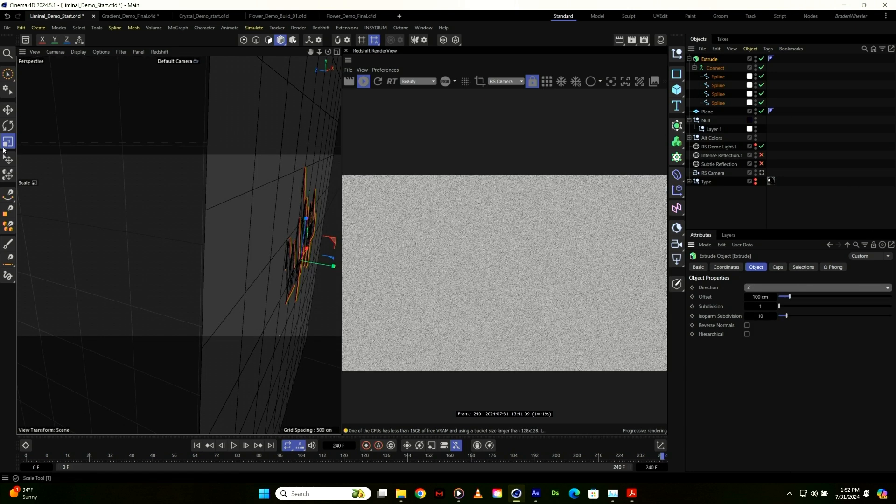
left_click(816, 287)
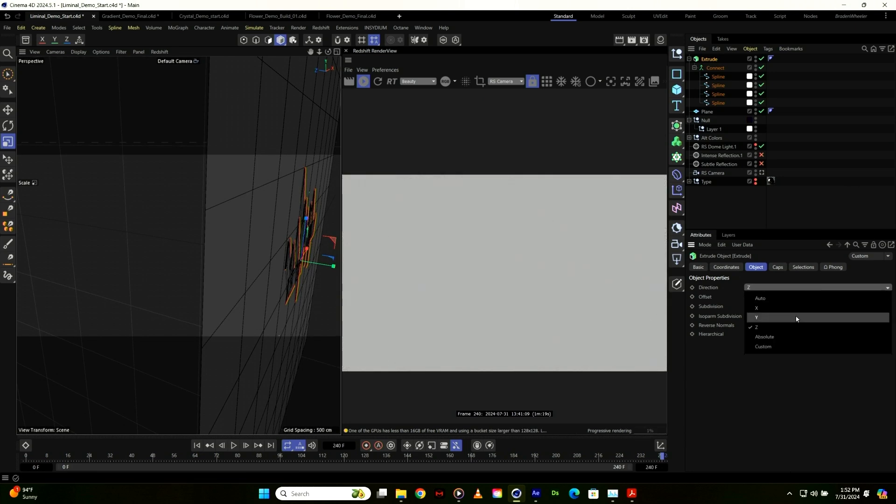
left_click(798, 318)
key("o")
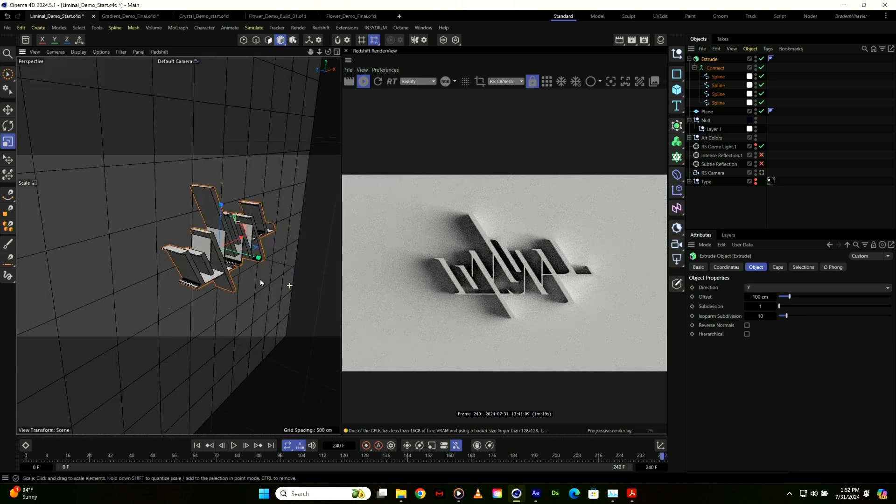
Set the Extrude's offset to 20 cm.
mouse_move(244, 271)
left_mouse_down("alt")
mouse_move(261, 275)
mouse_move(208, 290)
mouse_move(256, 340)
mouse_move(243, 256)
mouse_move(231, 261)
left_mouse_up("alt")
left_click(759, 298)
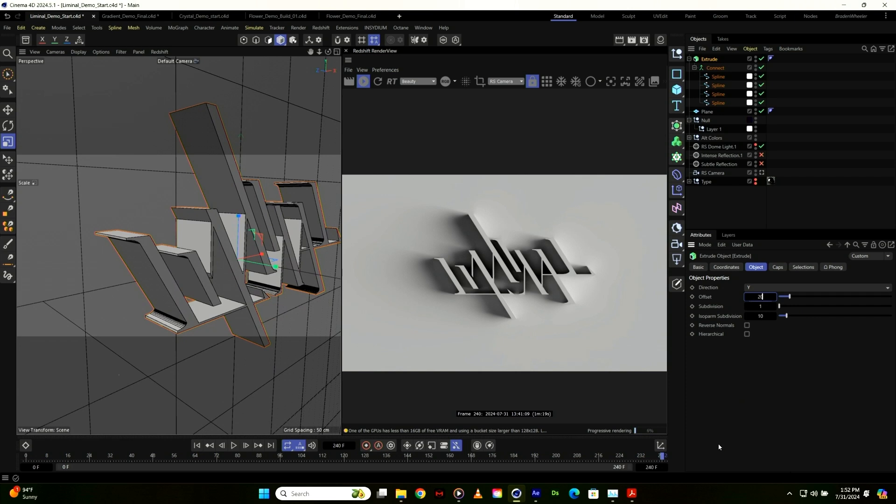
type("20")
key("Return")
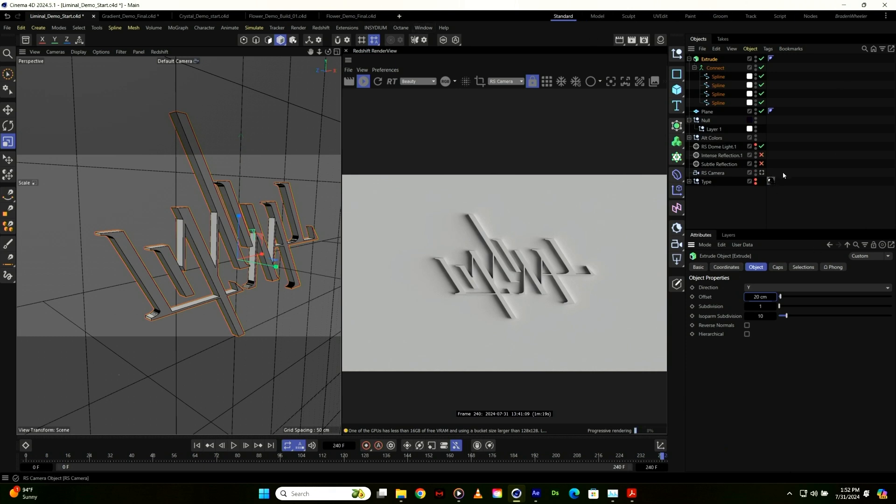
Open the Material Manager, try the Final Metal Shader on the Extrude, and remove its material tag again.
left_click(419, 28)
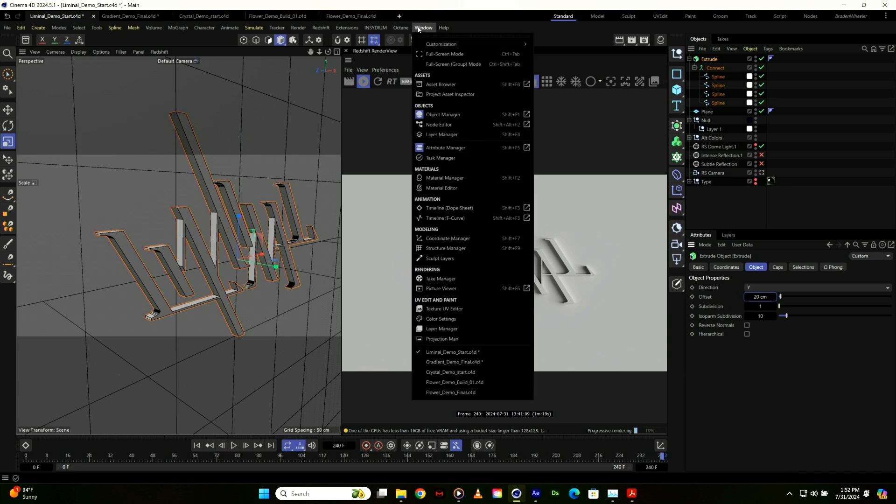
left_click(487, 177)
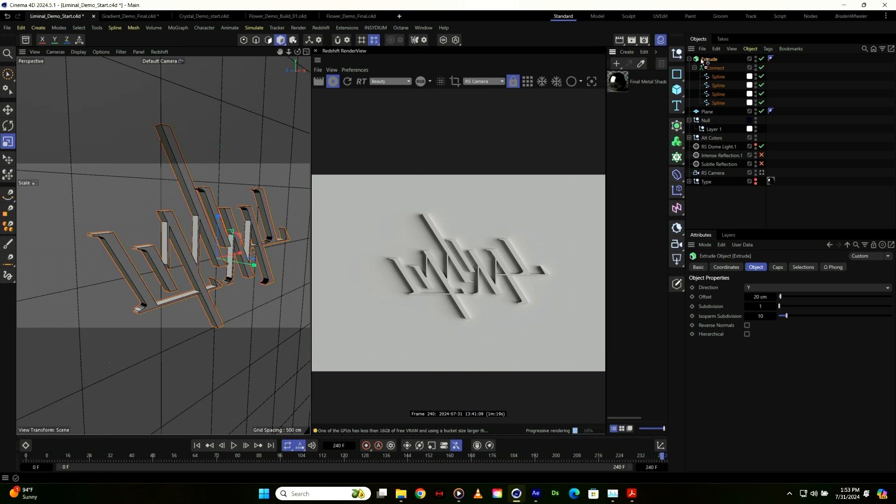
left_click_drag(704, 61, 704, 60)
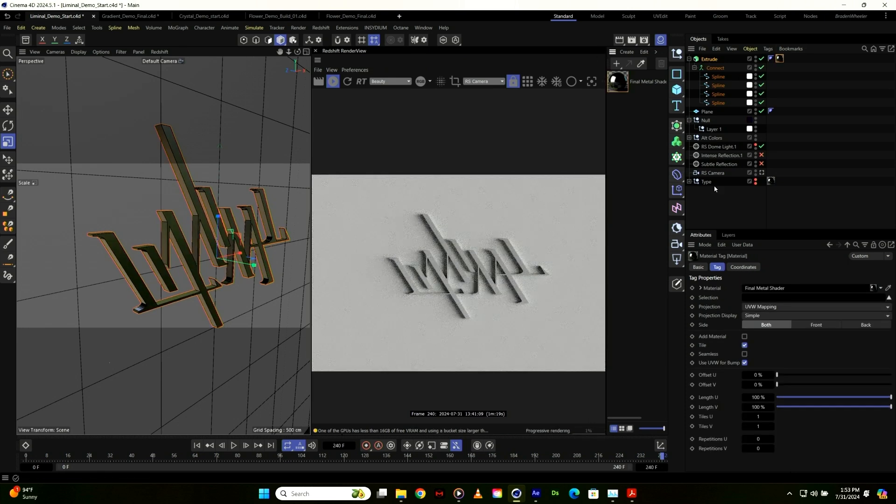
key("Delete")
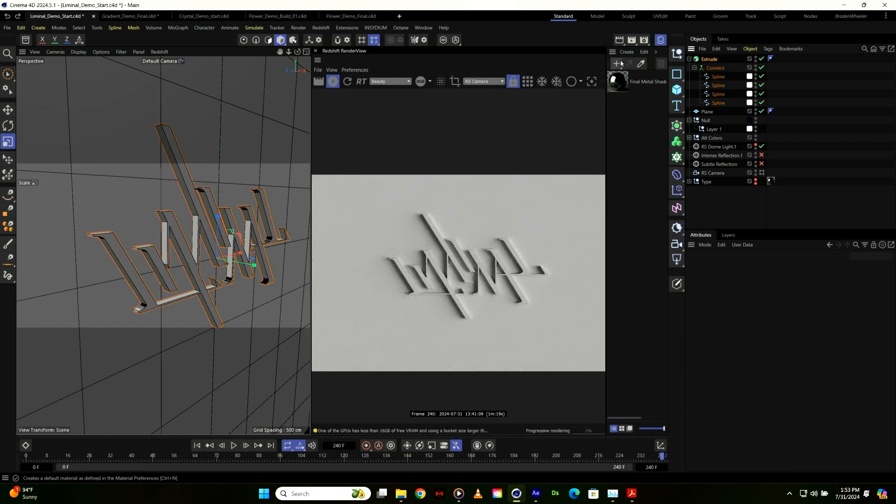
Create a new material with metalness 1 and a light grey base color.
left_click(616, 64)
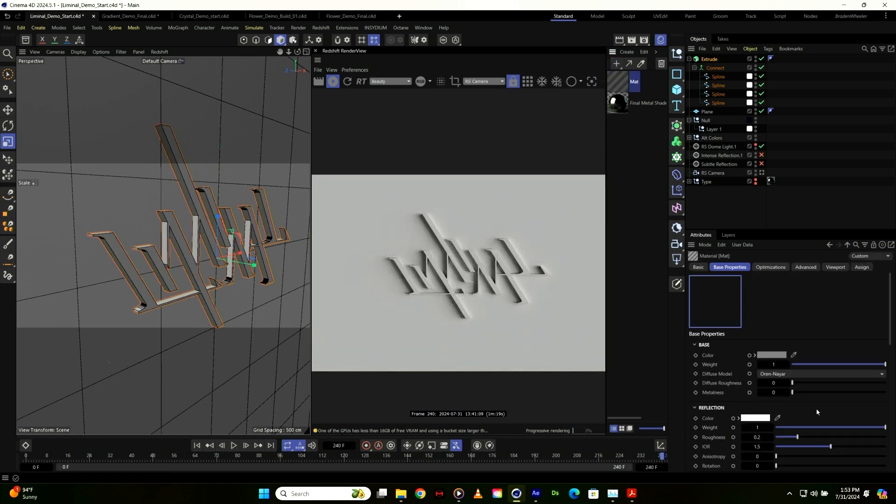
left_click_drag(793, 394, 885, 393)
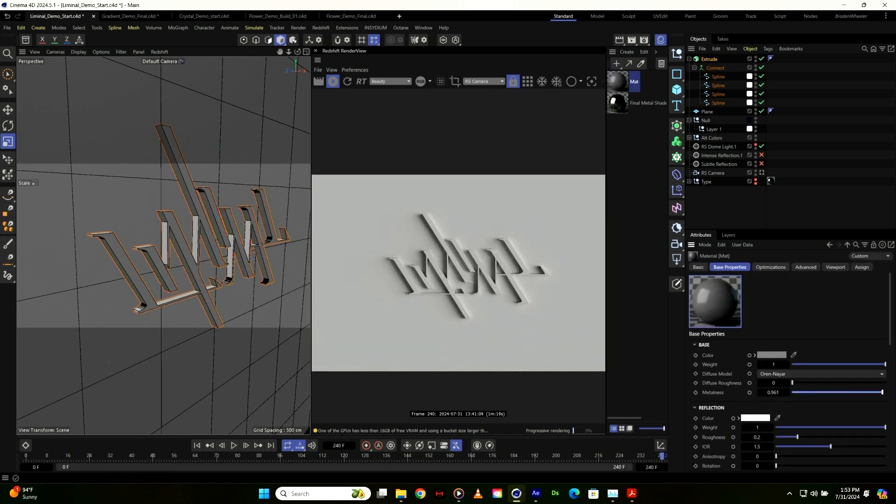
left_click(772, 355)
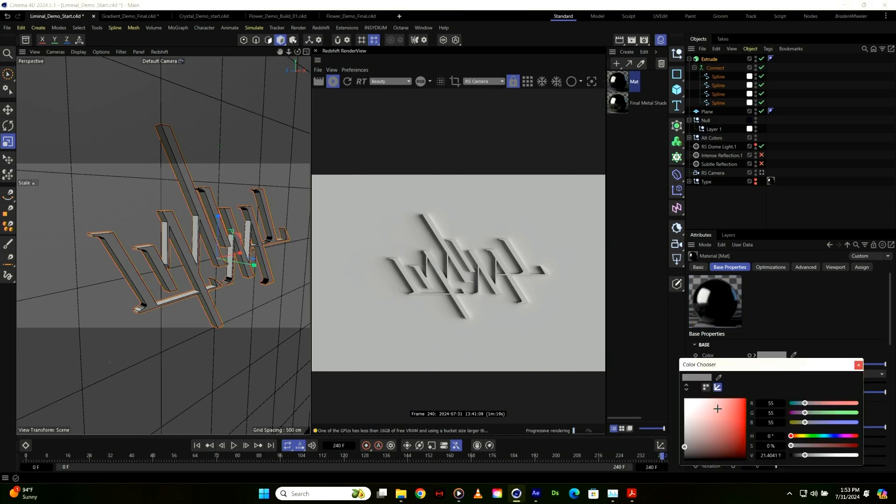
left_click_drag(684, 443, 684, 435)
left_click(858, 365)
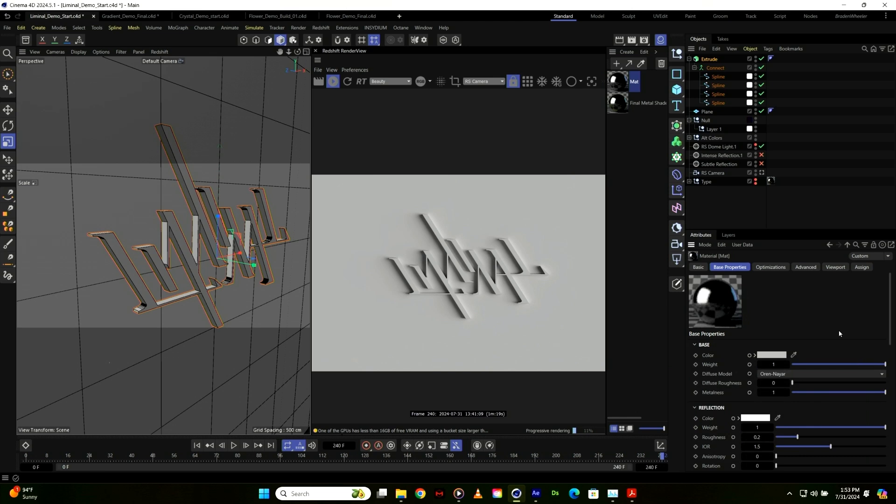
Tint the new material's reflection color pale yellow-green (RGB 226, 252, 190) and assign the material to the Extrude.
left_click(752, 417)
left_click(790, 452)
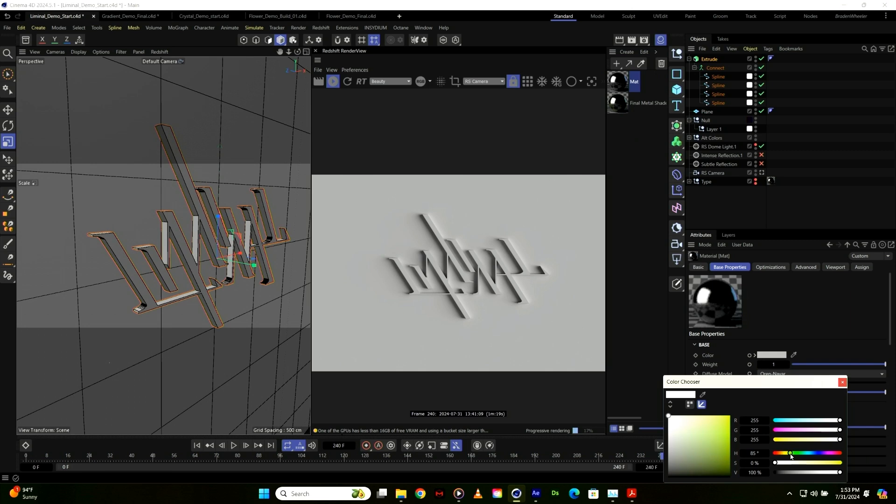
left_click(691, 416)
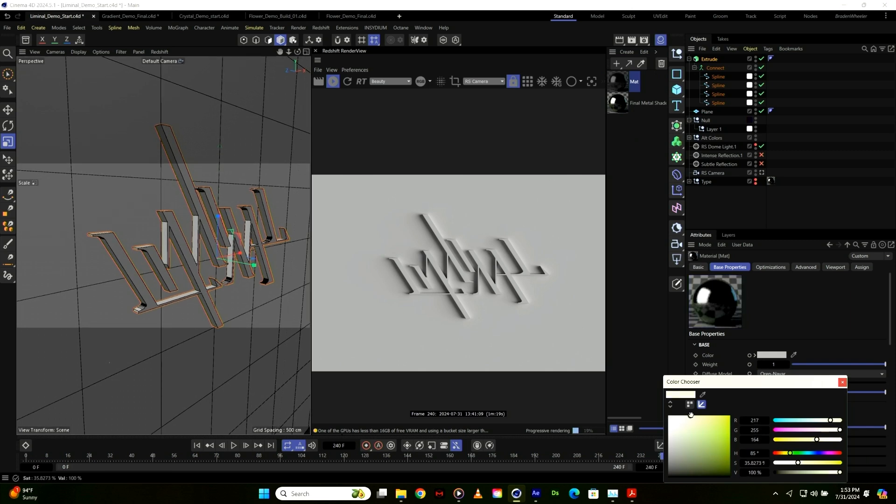
left_click_drag(689, 414, 684, 416)
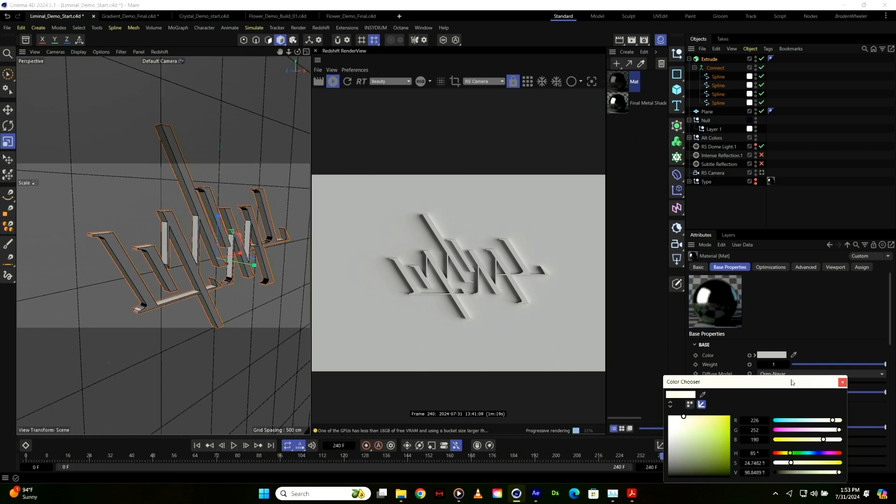
left_click(843, 383)
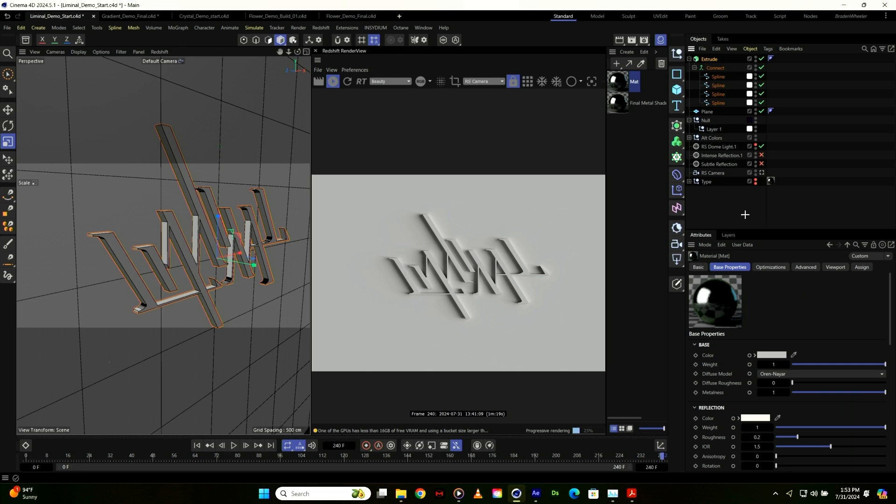
left_click_drag(716, 60, 716, 60)
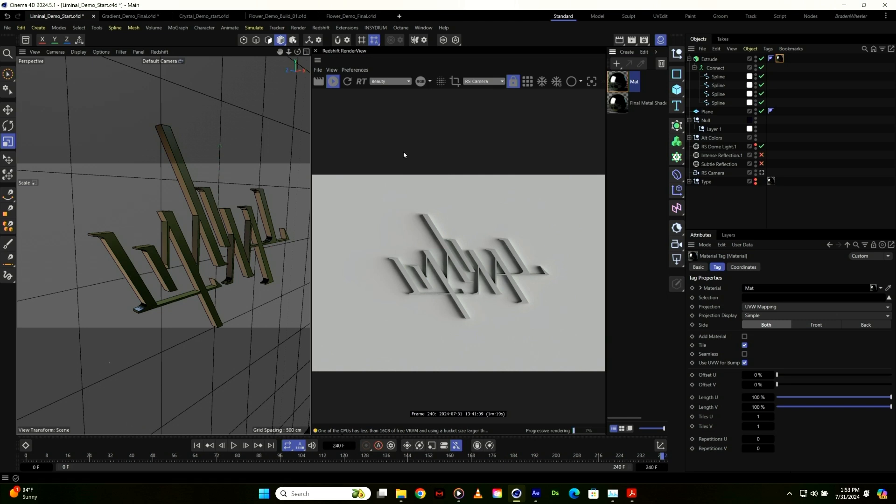
Give the Extrude's caps a Spline-shaped bevel with a size of about 24 cm.
left_click(709, 59)
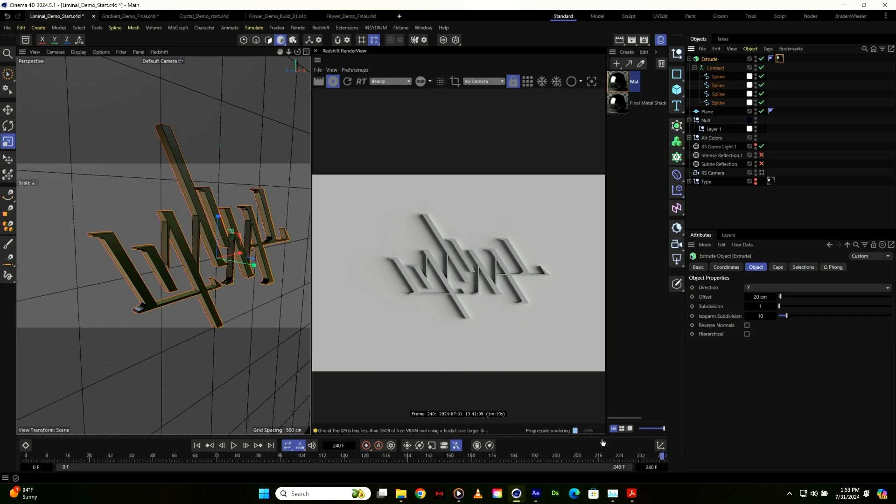
left_click(778, 267)
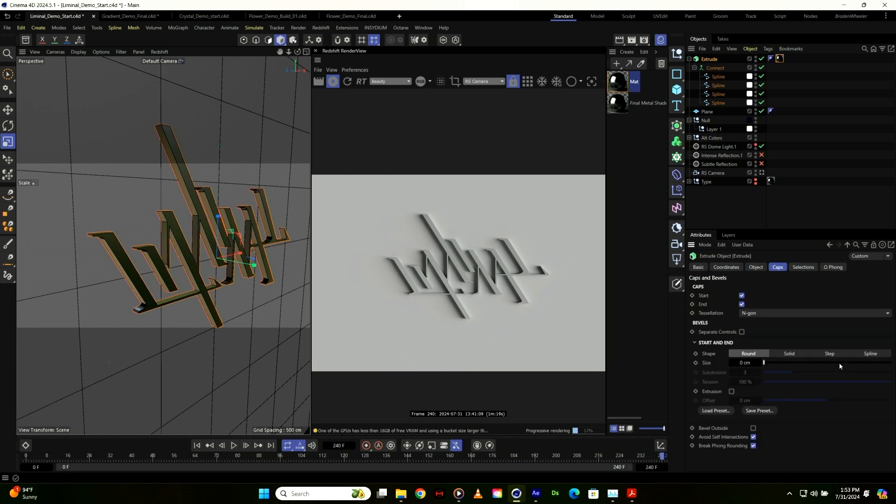
left_click(871, 353)
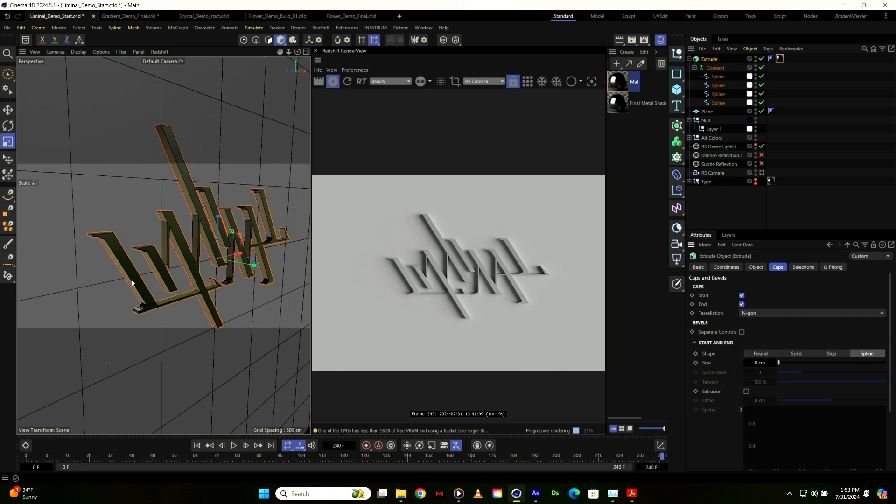
left_click_drag(779, 363, 805, 363)
scroll(241, 275, "up", 10)
mouse_move(236, 260)
left_mouse_down("alt")
mouse_move(186, 268)
mouse_move(245, 255)
left_mouse_up("alt")
left_click_drag(191, 188, 420, 304, "alt")
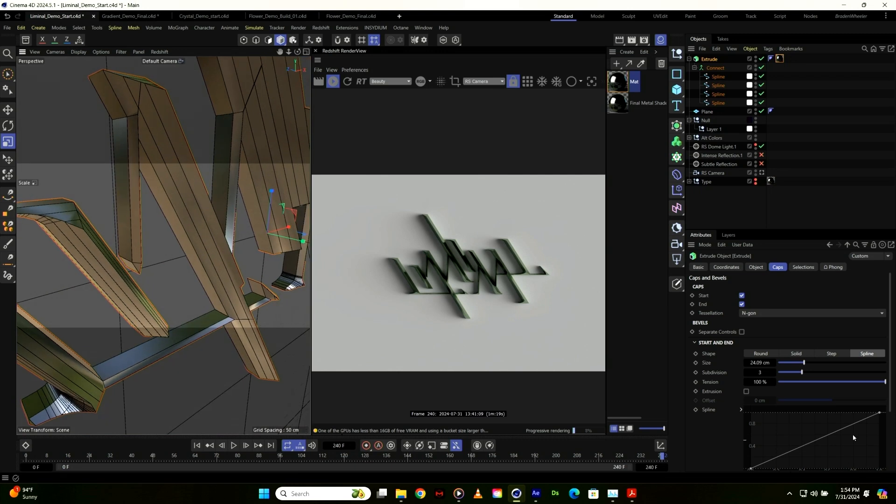
Reshape the cap bevel's spline curve by lowering its end point and bending it into a shallow profile.
left_click(879, 412)
left_click_drag(884, 416, 890, 471)
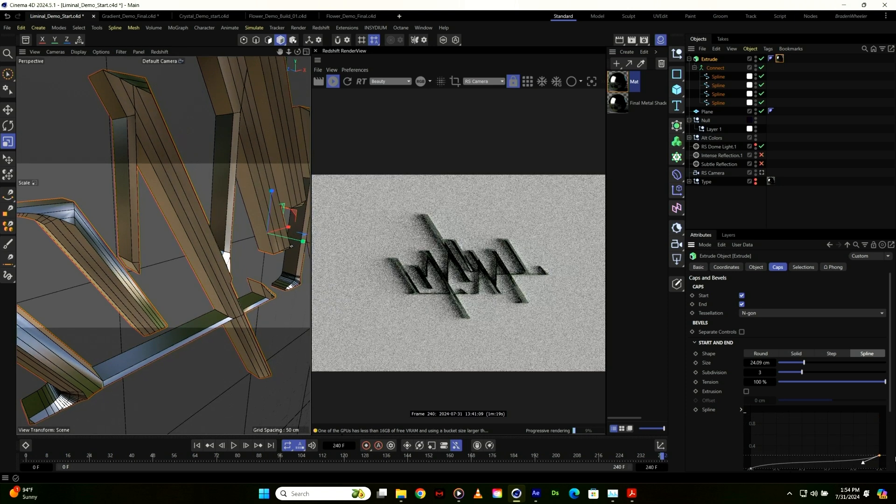
left_click_drag(216, 275, 212, 183, "alt")
middle_click_drag(211, 182, 150, 289, "alt")
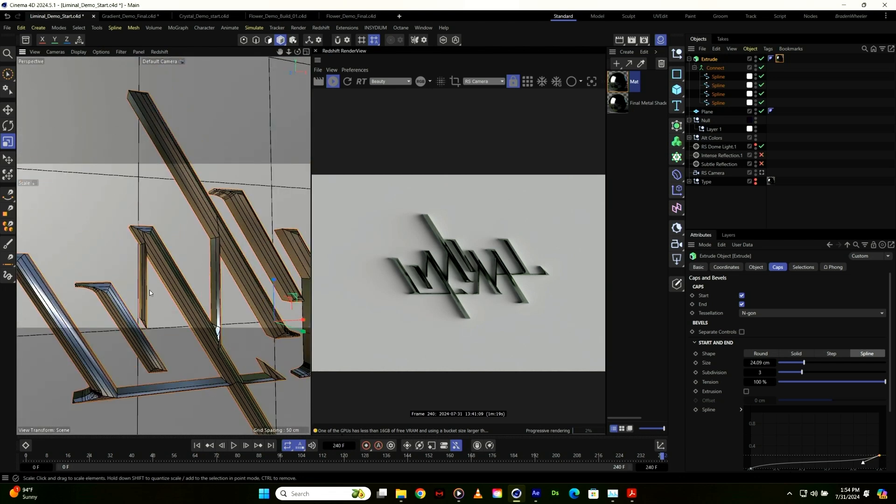
Examine the beveled corners and stroke intersections of the extruded logo up close.
scroll(172, 290, "up", 5)
scroll(185, 280, "down", 8)
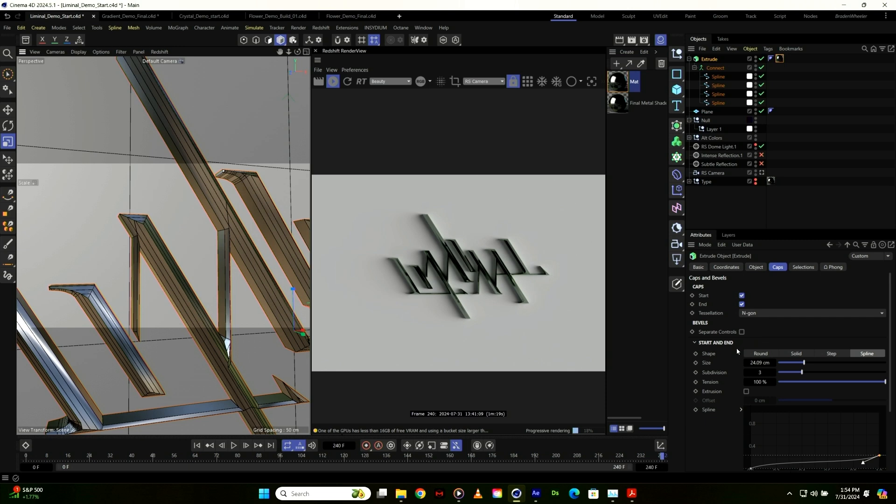
scroll(143, 269, "up", 5)
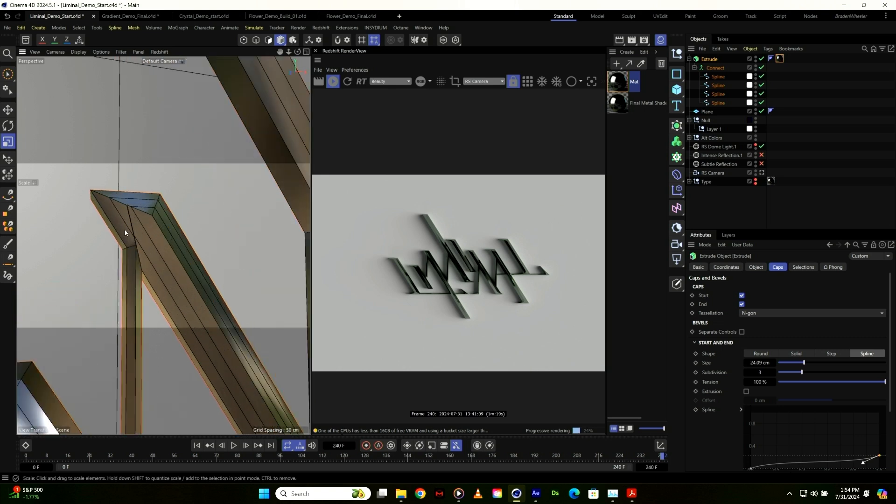
middle_click(210, 320)
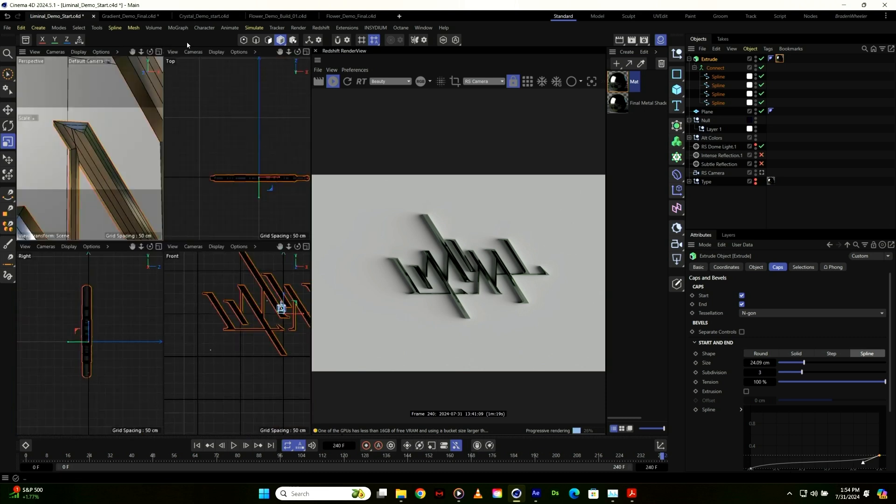
left_click(159, 52)
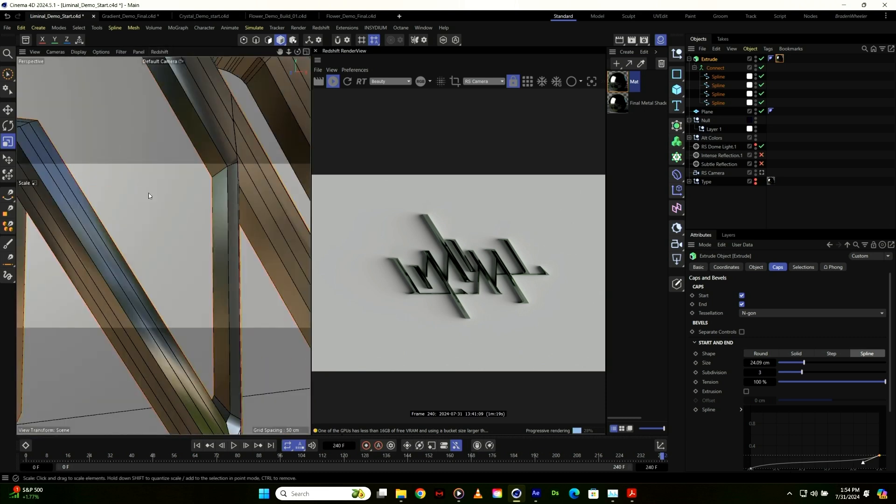
scroll(180, 233, "down", 5)
middle_click_drag(211, 283, 197, 253, "alt")
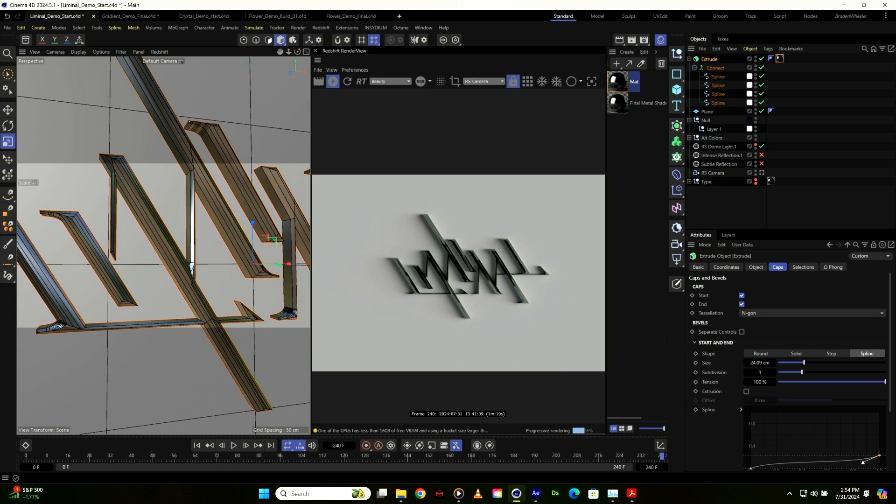
Hide the logo Extrude, expand the Type group and make it visible.
left_click(757, 60)
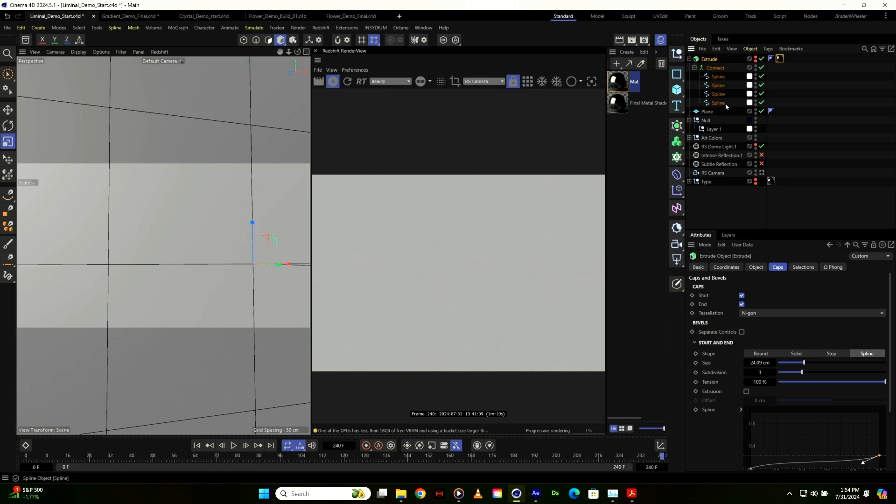
left_click(690, 182)
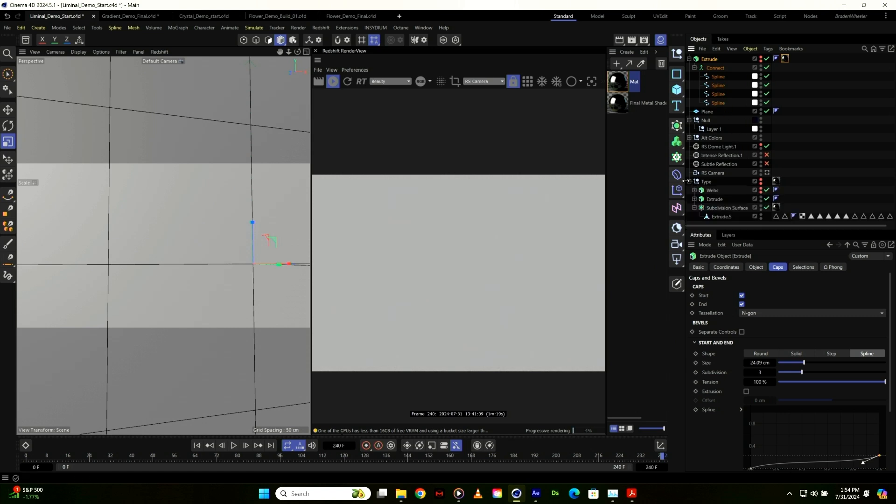
left_click(761, 182)
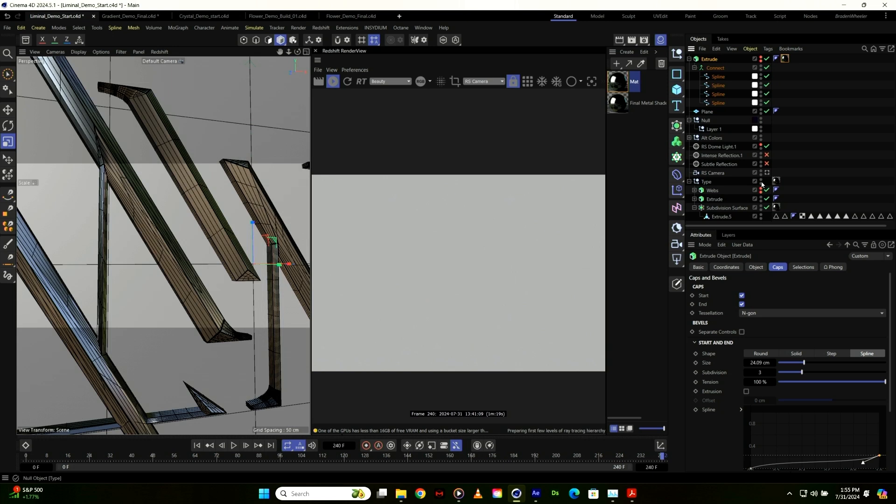
Examine the mesh topology and beveled stroke ends of the Type group's finished logo model.
middle_click_drag(185, 219, 278, 332, "alt")
middle_click_drag(154, 201, 252, 337, "alt")
scroll(183, 212, "up", 7)
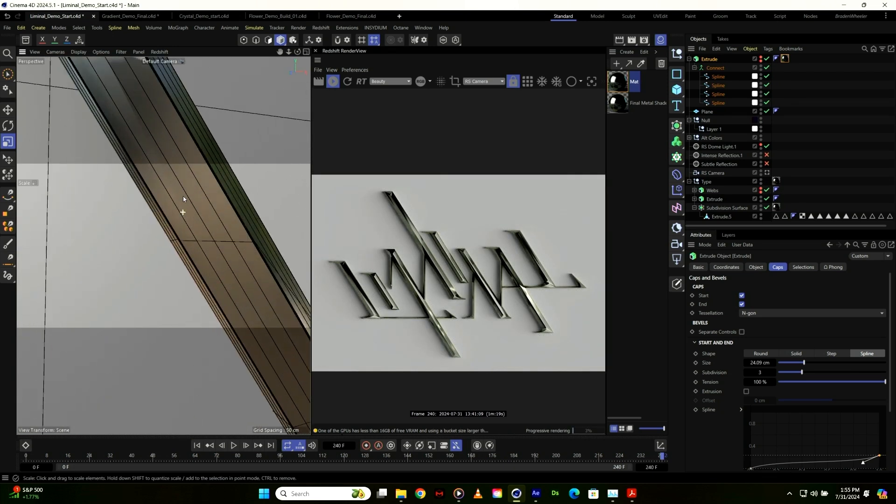
middle_click_drag(183, 196, 279, 352, "alt")
left_click_drag(227, 233, 210, 256, "alt")
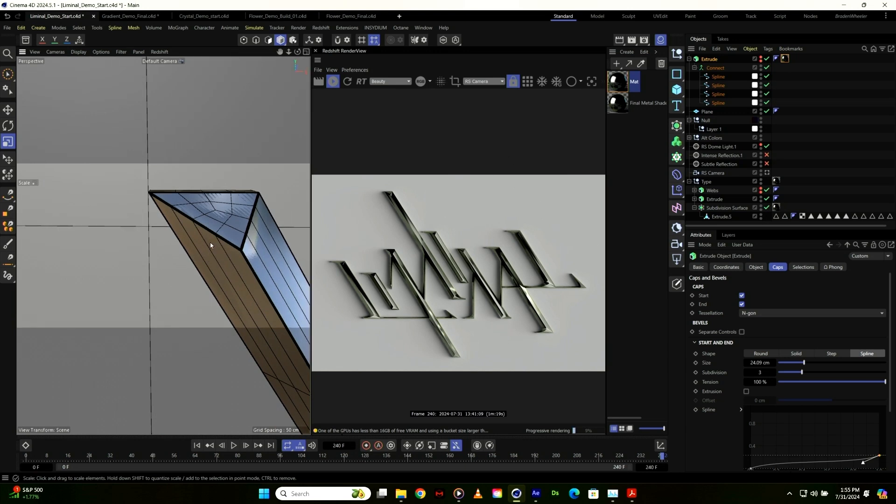
scroll(241, 250, "up", 5)
middle_click_drag(219, 180, 156, 217, "alt")
scroll(212, 266, "down", 6)
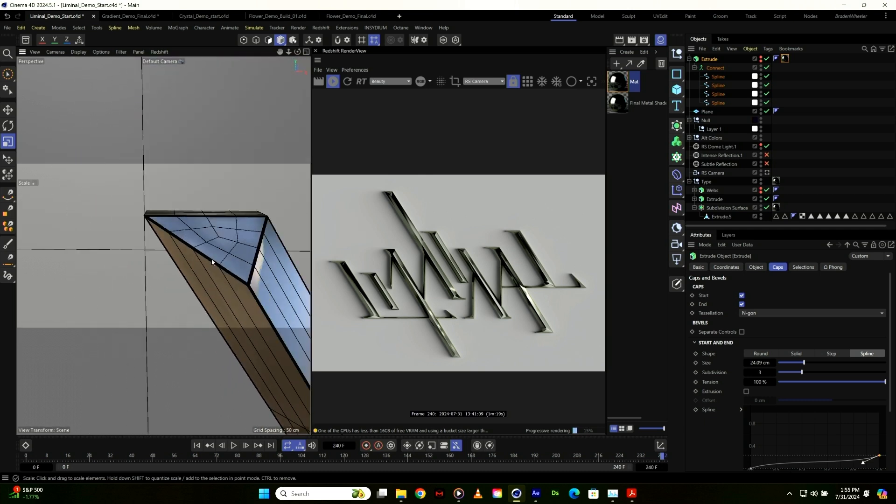
scroll(177, 224, "down", 6)
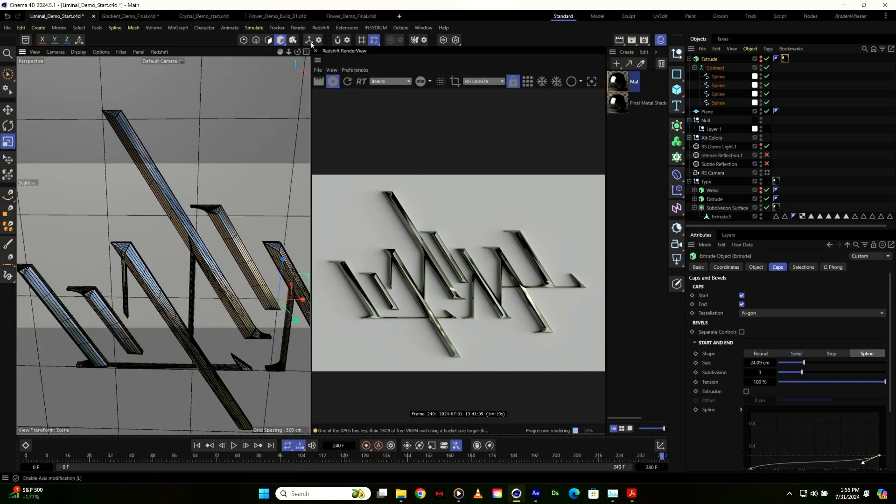
Collapse the logo Extrude's hierarchy and hide the Type group.
left_click(689, 58)
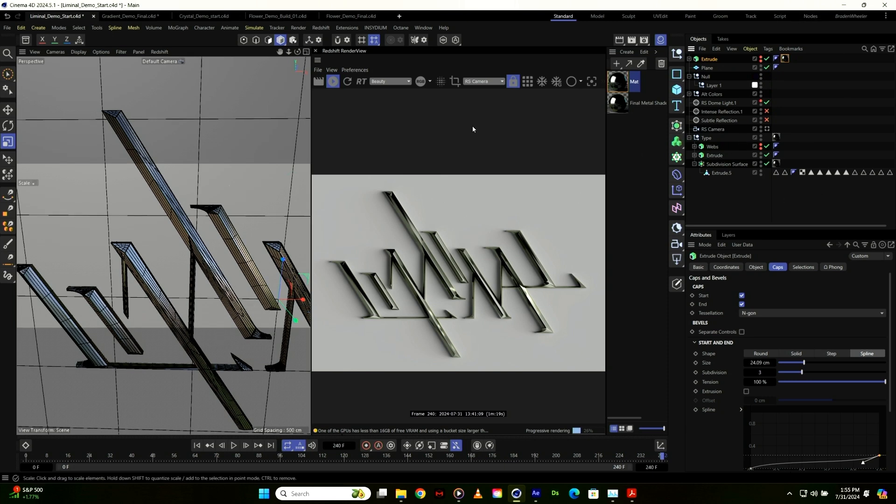
left_click(760, 138)
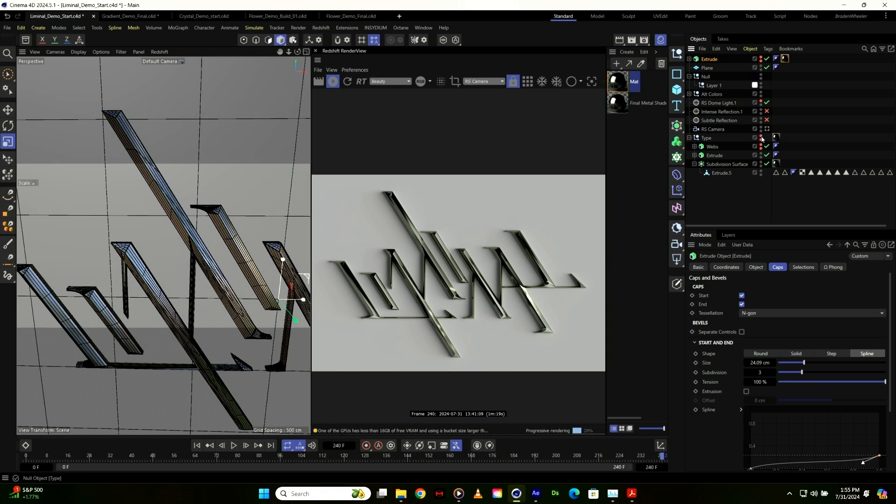
Make the logo Extrude visible and examine a beveled stroke end and its mesh up close.
left_click(761, 60)
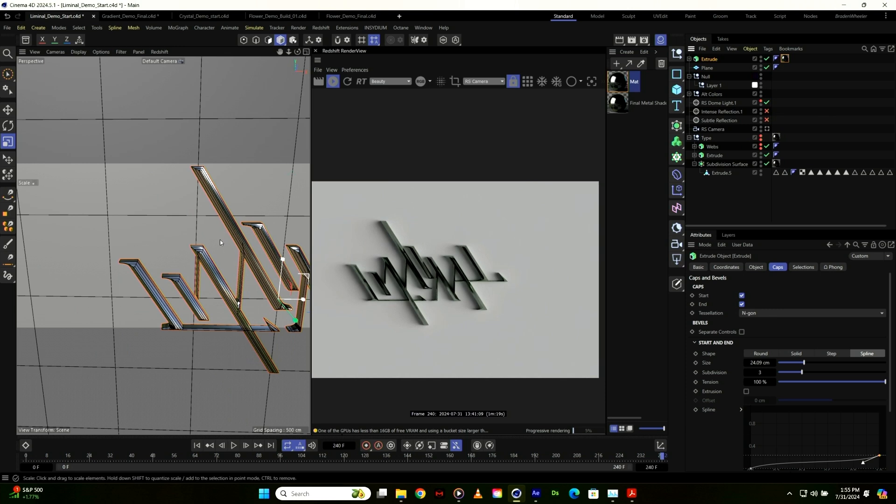
scroll(236, 261, "up", 5)
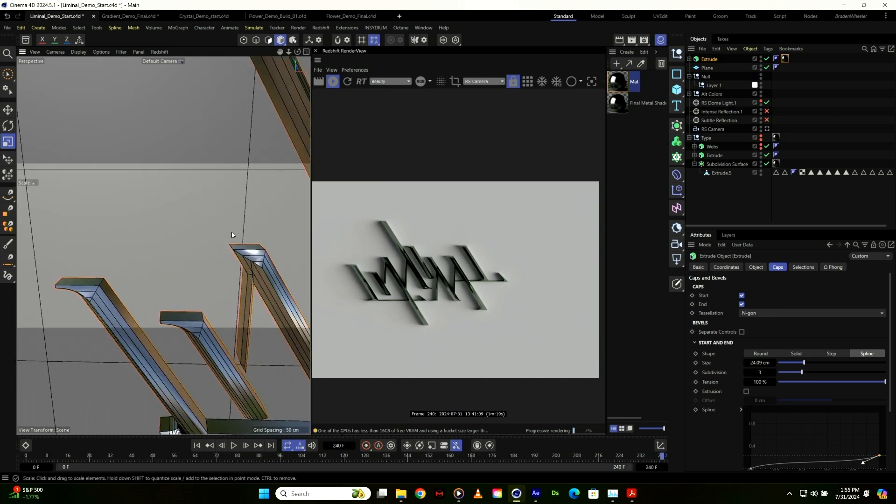
scroll(269, 303, "up", 6)
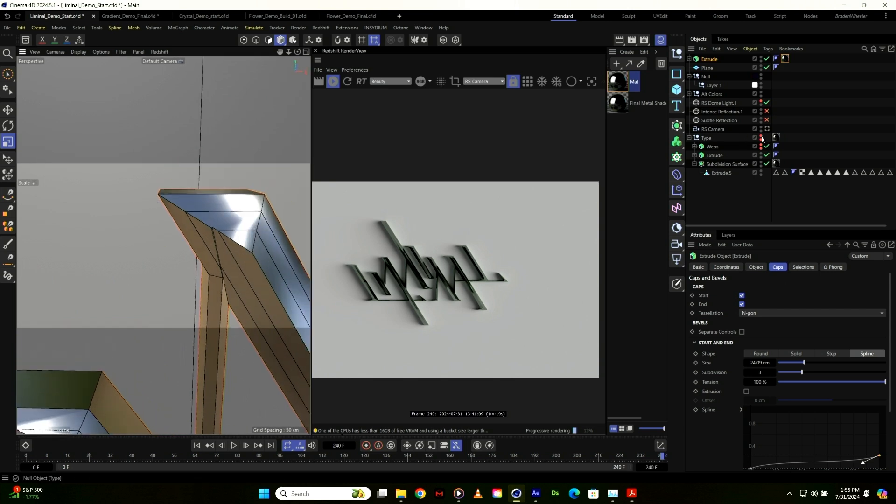
Hide the logo Extrude, make the Type group visible and frame its whole logo model.
double_click(761, 58, "alt")
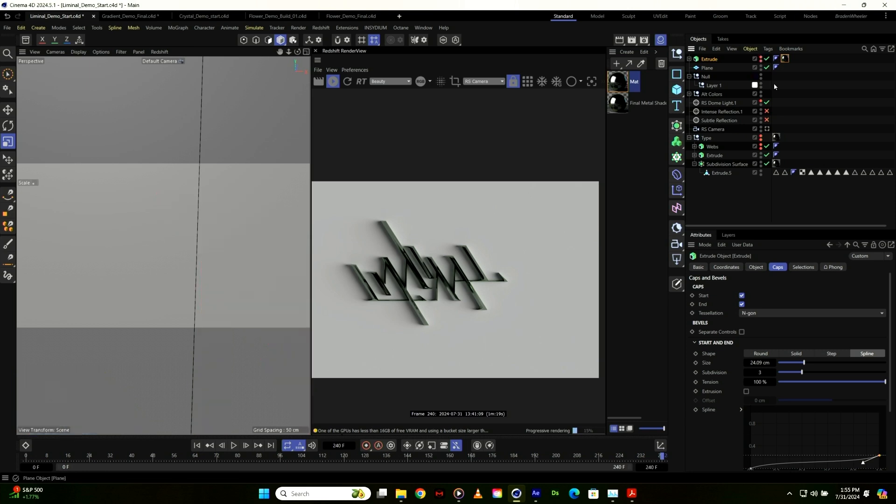
left_click(762, 138, "alt")
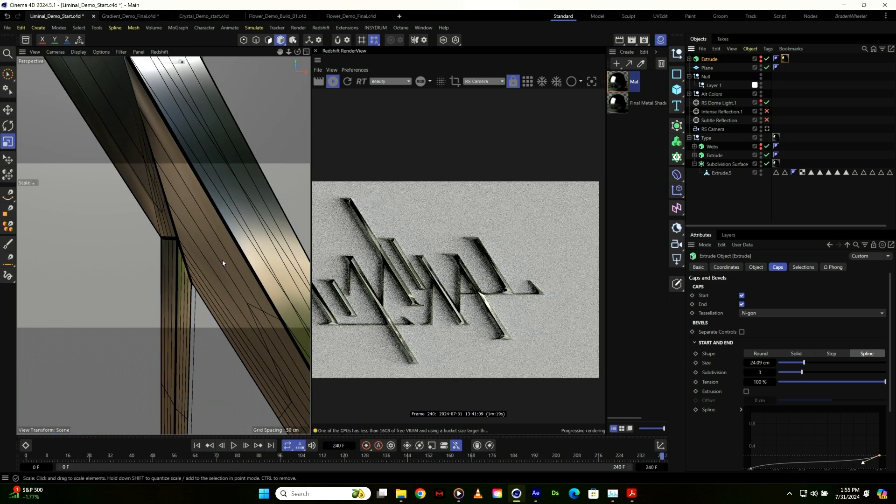
scroll(224, 263, "down", 12)
middle_click_drag(232, 286, 150, 234, "alt")
left_click_drag(161, 267, 168, 242, "alt")
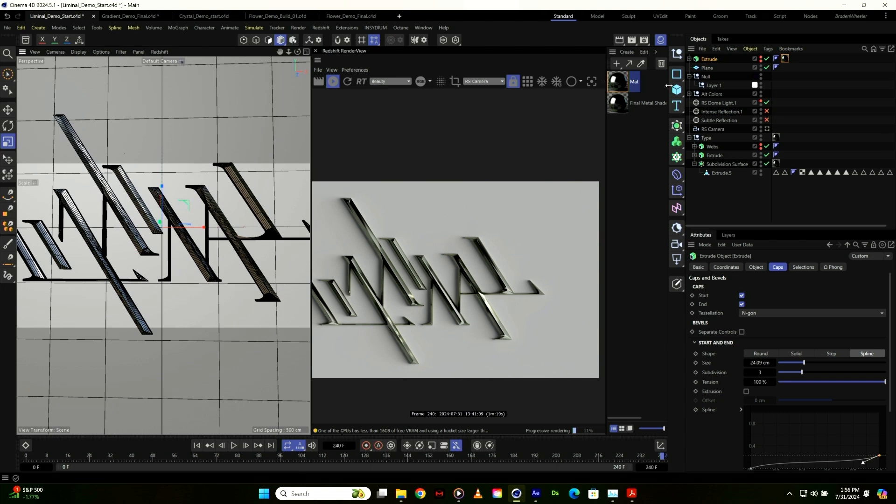
Select RS Dome Light.1 to show its texture settings and switch to the HDRI project in After Effects.
left_click(725, 104)
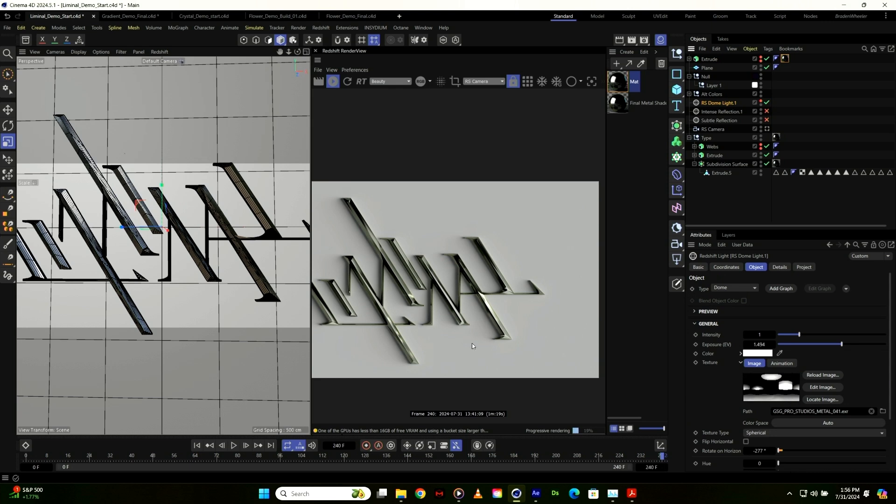
left_click(539, 500)
left_click_drag(538, 501, 573, 495)
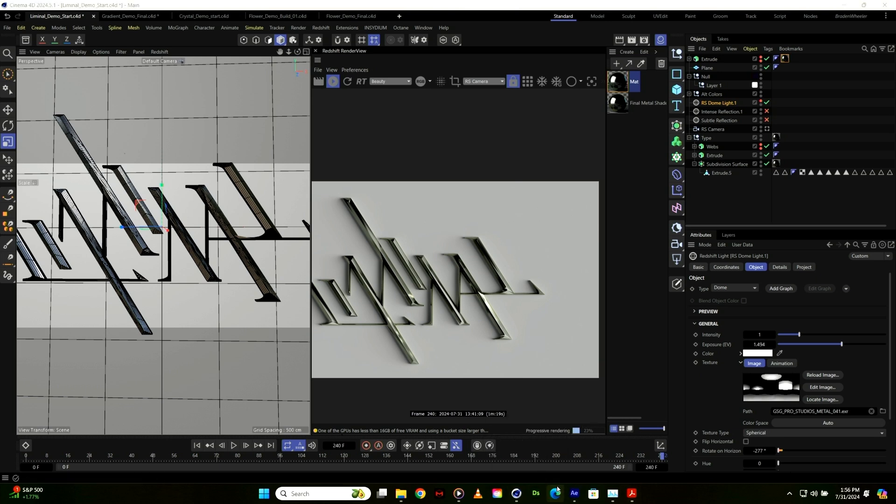
left_click(574, 493)
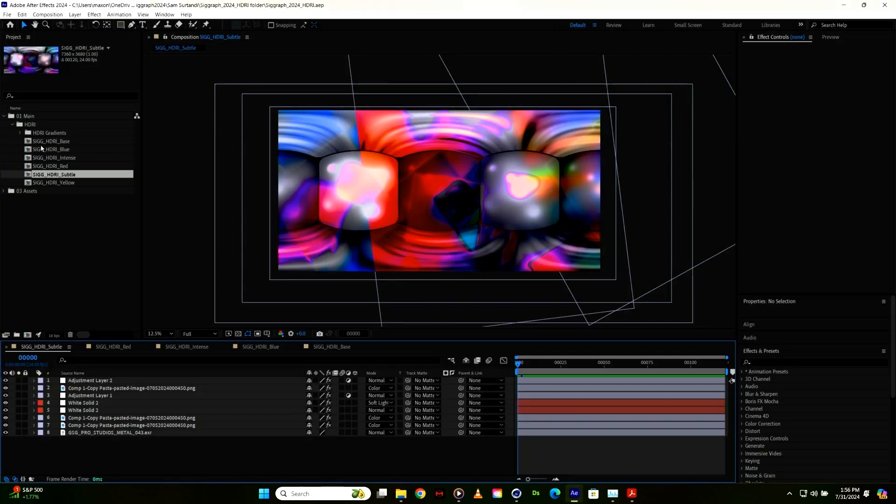
Open the SIGG_HDRI_Base composition and view its Ref layer soloed, restoring the full composite.
double_click(61, 143)
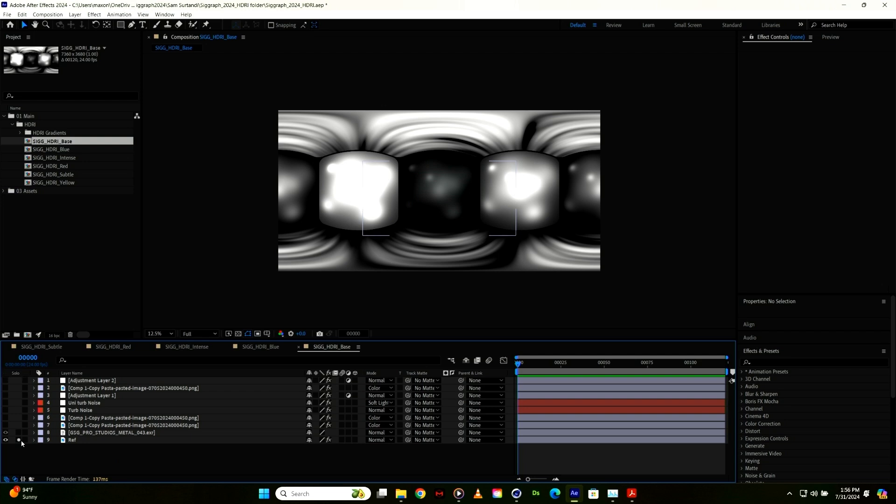
left_click(19, 440)
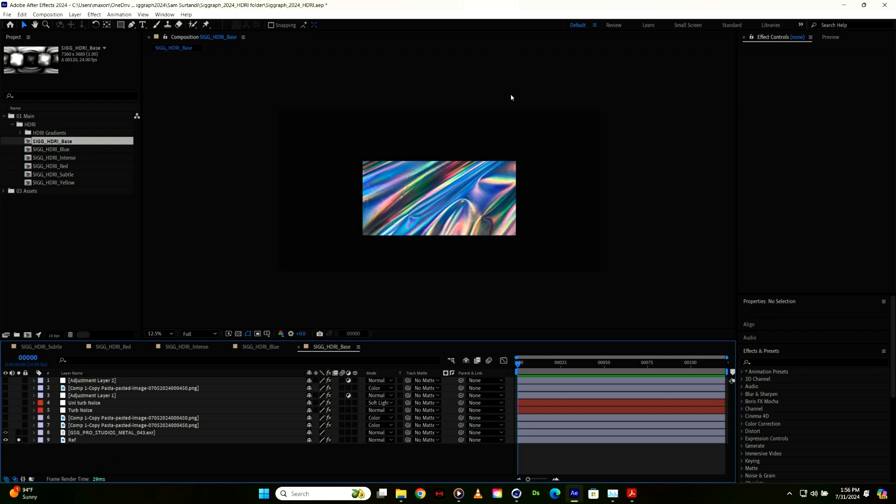
left_click(19, 440)
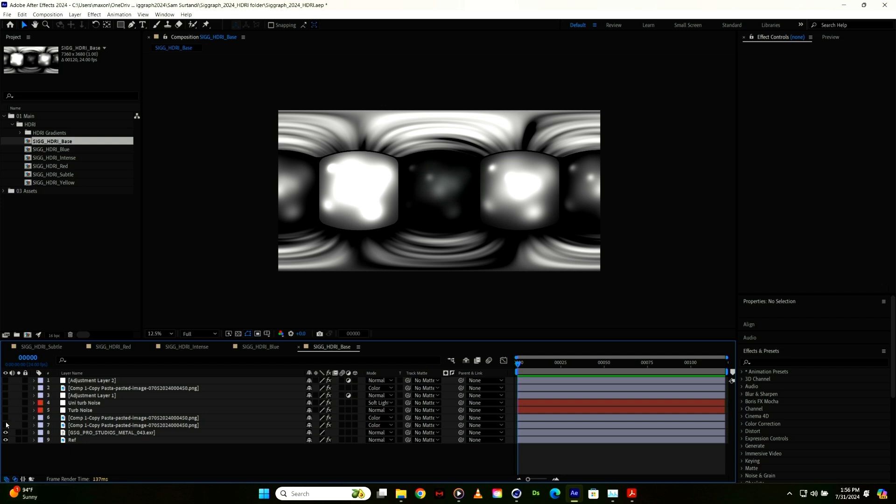
Make pasted-image layers 7 and 6 visible, comparing layer 7 with its Fast Box Blur off and on.
left_click(92, 425)
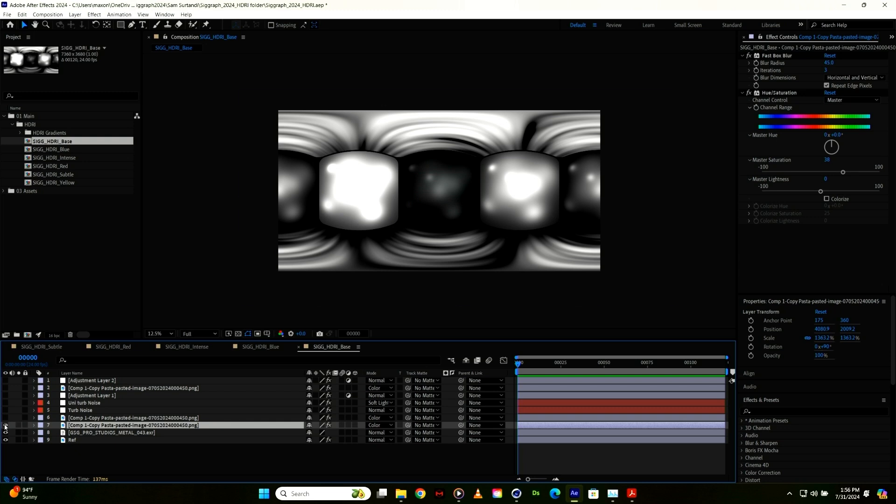
left_click(5, 425)
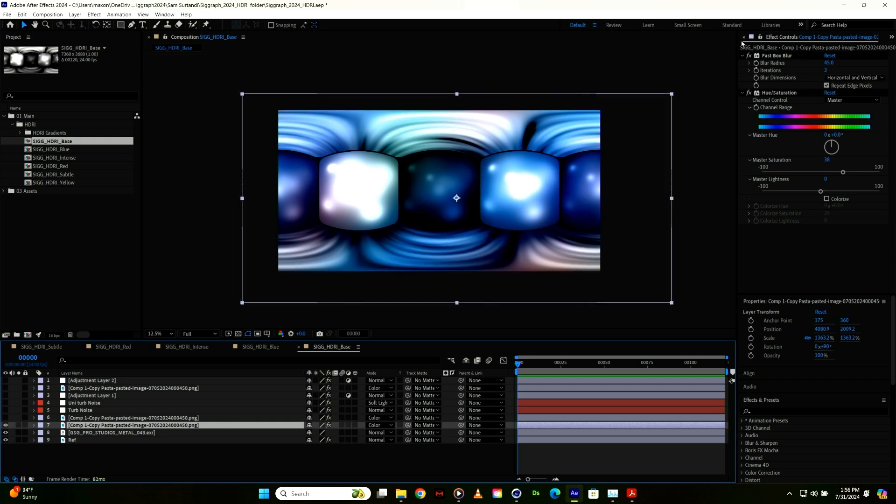
left_click(749, 55)
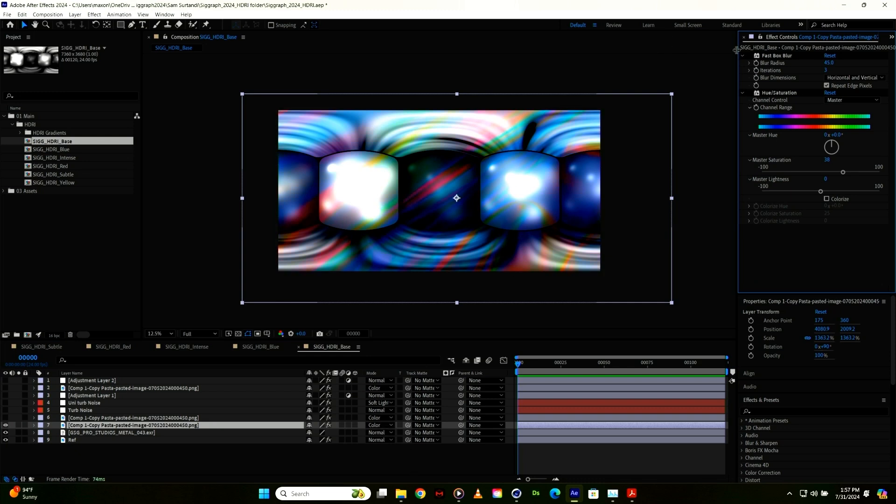
left_click(749, 56)
left_click(749, 92)
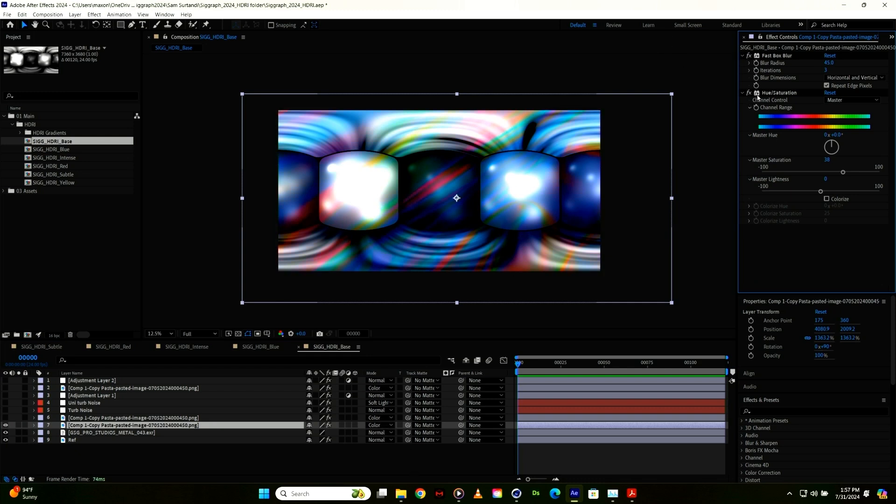
left_click(6, 418)
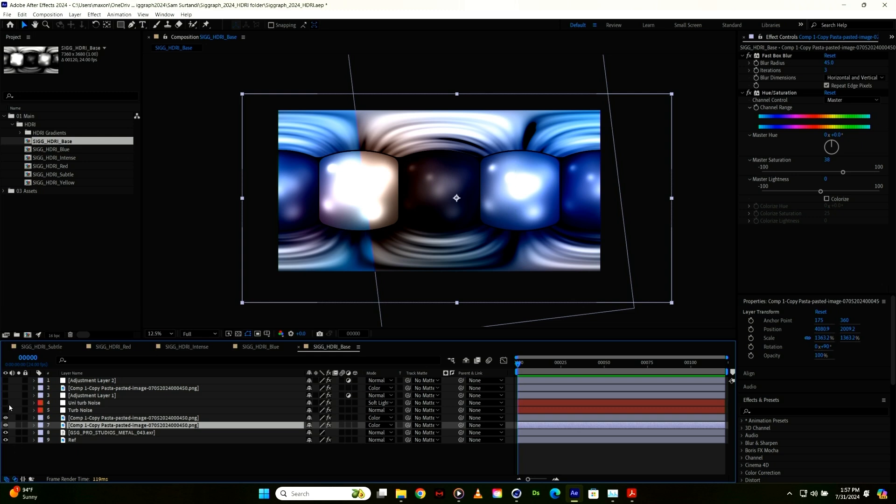
Make the Turb Noise layer visible and disable all its effects except Turbulent Noise.
left_click(79, 411)
left_click(6, 411)
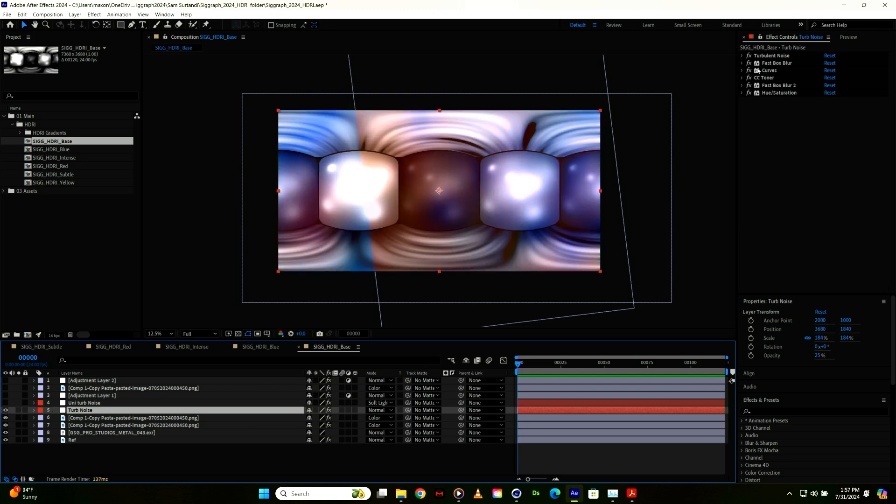
left_click_drag(748, 63, 749, 93)
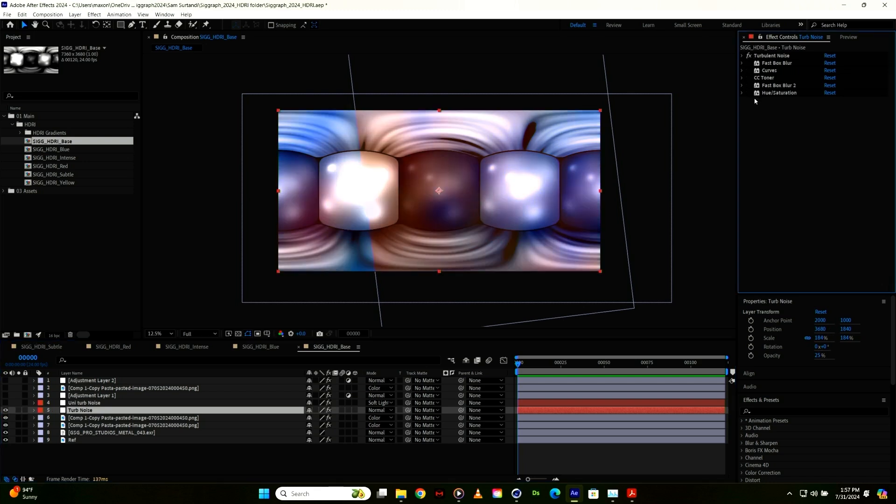
Re-enable the Turb Noise layer's Fast Box Blur, Curves, CC Toner, Fast Box Blur 2 and Hue/Saturation effects one by one.
left_click(748, 63)
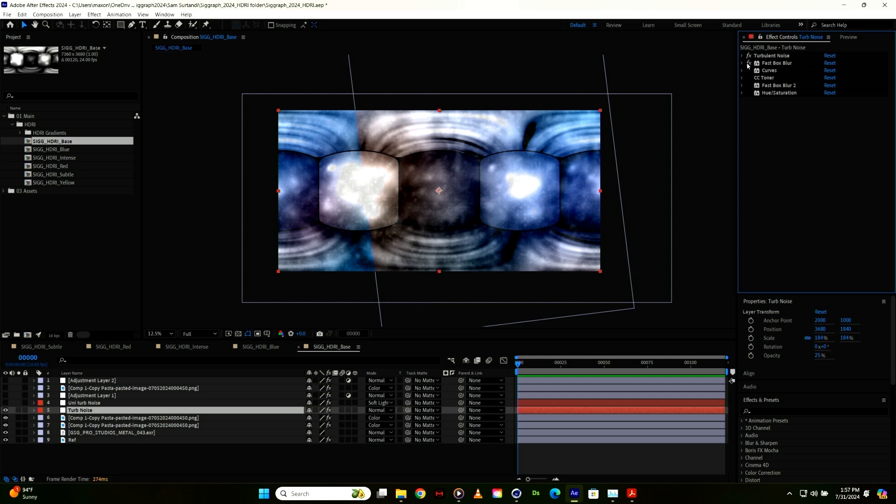
left_click(749, 71)
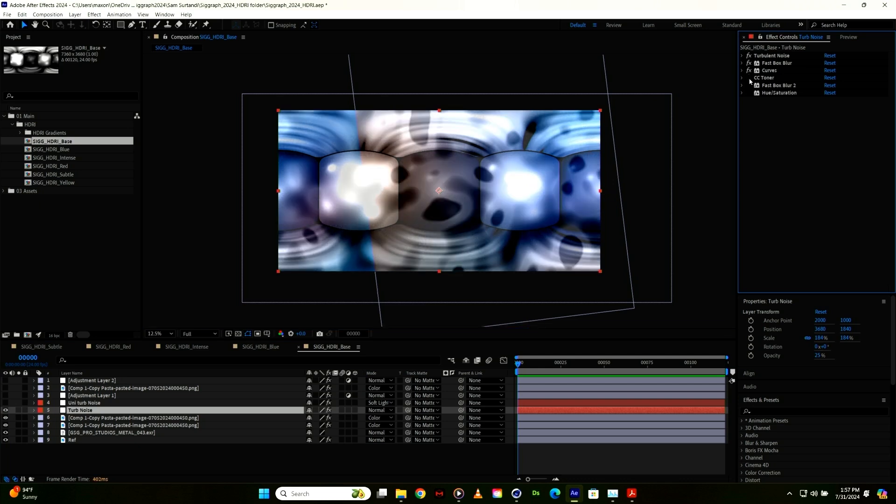
left_click(749, 78)
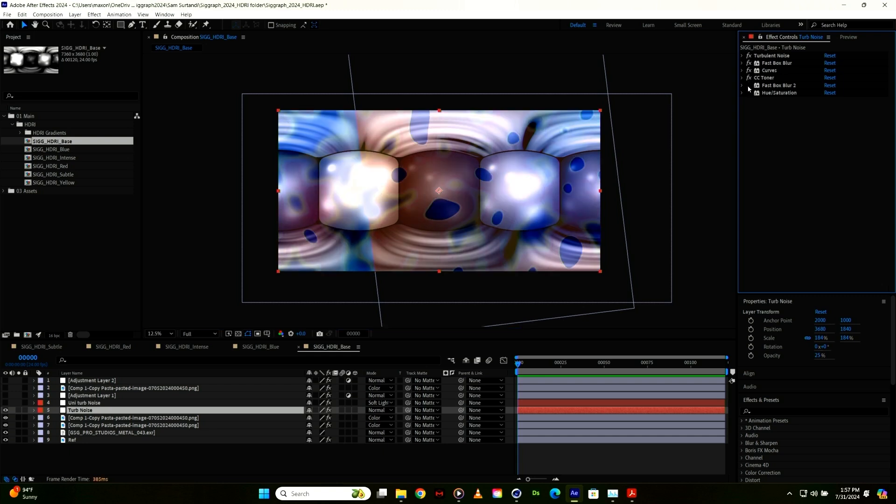
left_click(749, 85)
left_click(749, 93)
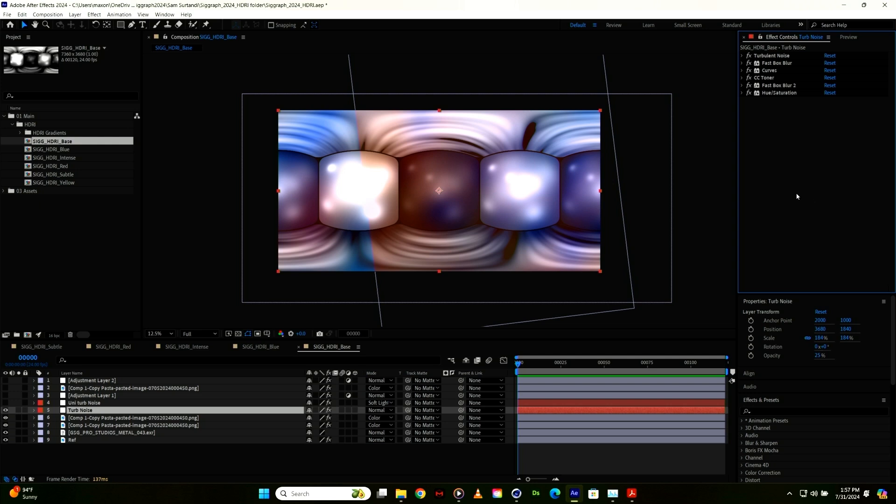
Make the Uni turb Noise layer visible and disable its Curves, Fast Box Blur and CC Toner effects.
left_click(74, 404)
left_click(5, 403)
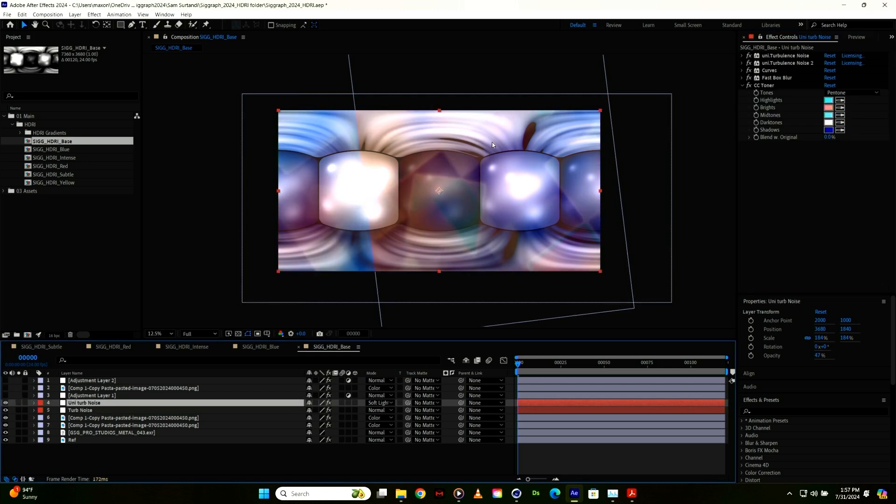
left_click(749, 70)
left_click(749, 78)
left_click(749, 86)
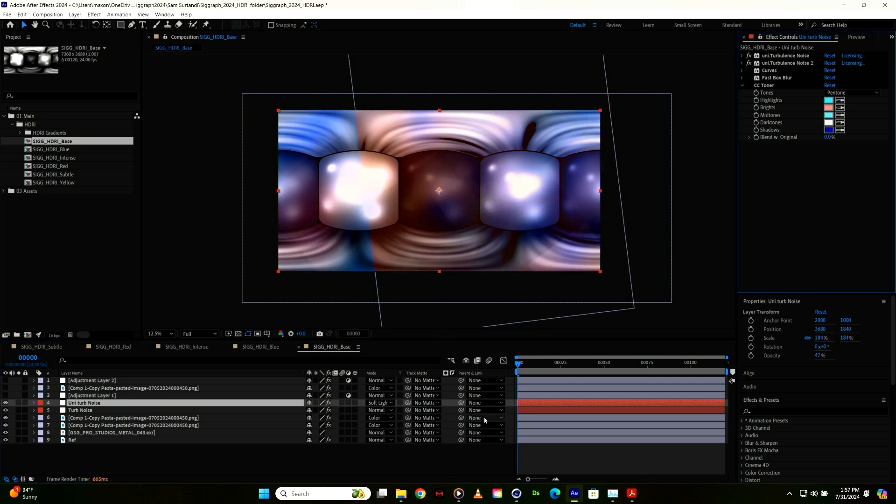
Set the Uni turb Noise layer's blend mode to Normal and toggle uni.Turbulence Noise 2 off and on.
left_click(379, 403)
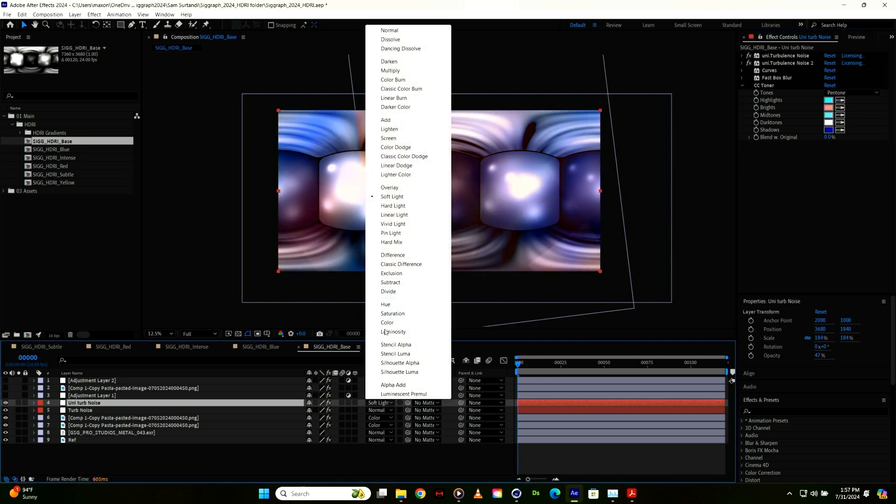
left_click(392, 30)
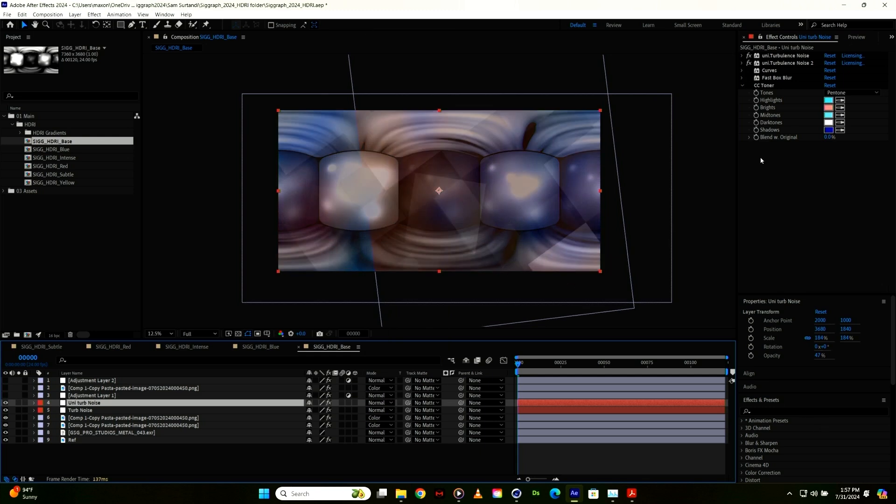
left_click(749, 64)
left_click(748, 64)
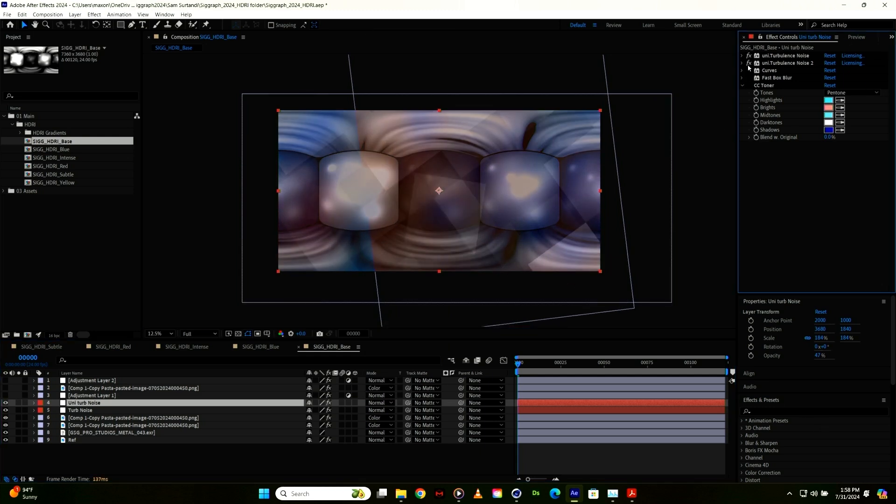
Re-enable Curves, Fast Box Blur and CC Toner on Uni turb Noise and set its blend mode to Soft Light.
left_click(749, 70)
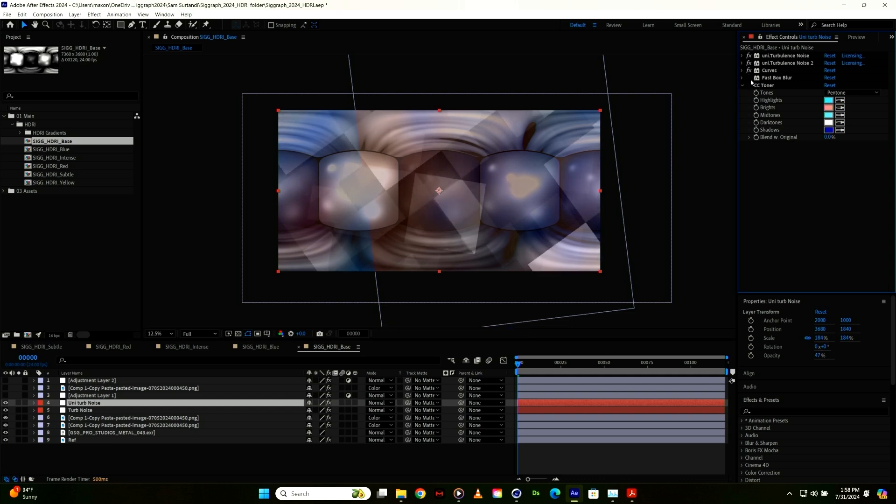
left_click(749, 78)
left_click(749, 86)
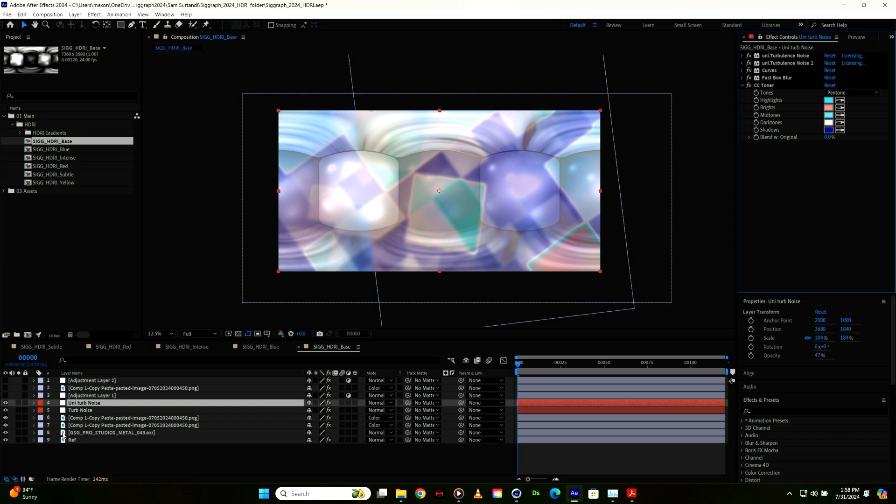
left_click(378, 403)
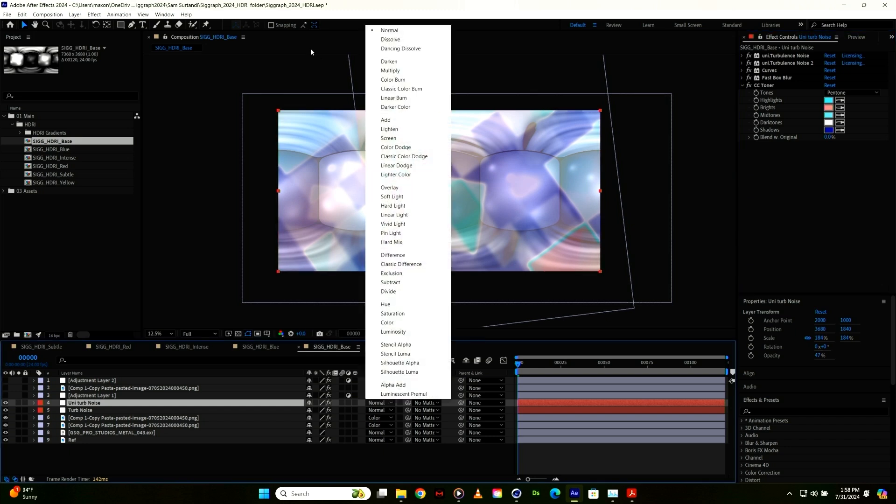
left_click(393, 197)
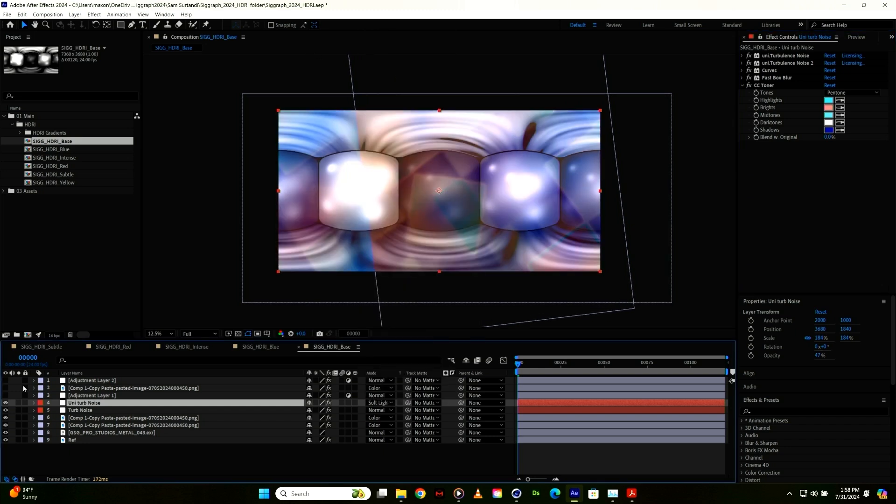
Make Adjustment Layer 1, pasted-image layer 2 and Adjustment Layer 2 visible and switch back to Cinema 4D.
left_click(5, 395)
left_click(19, 396)
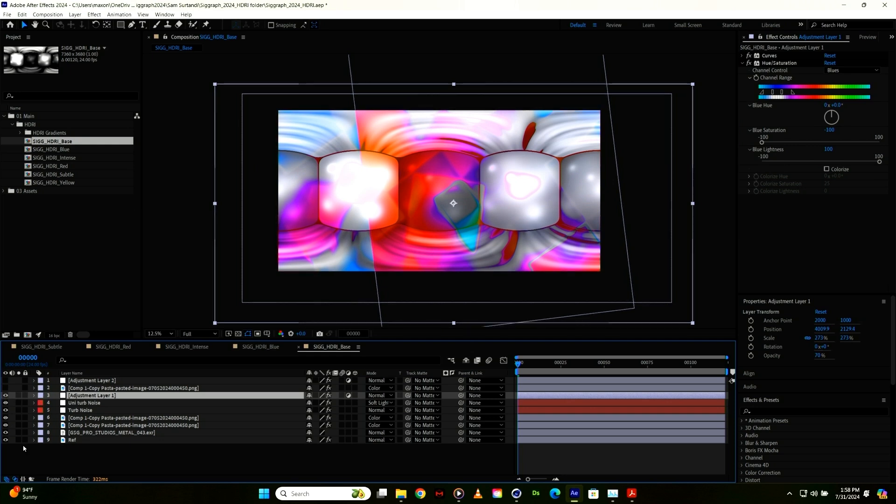
left_click(6, 388)
left_click(6, 380)
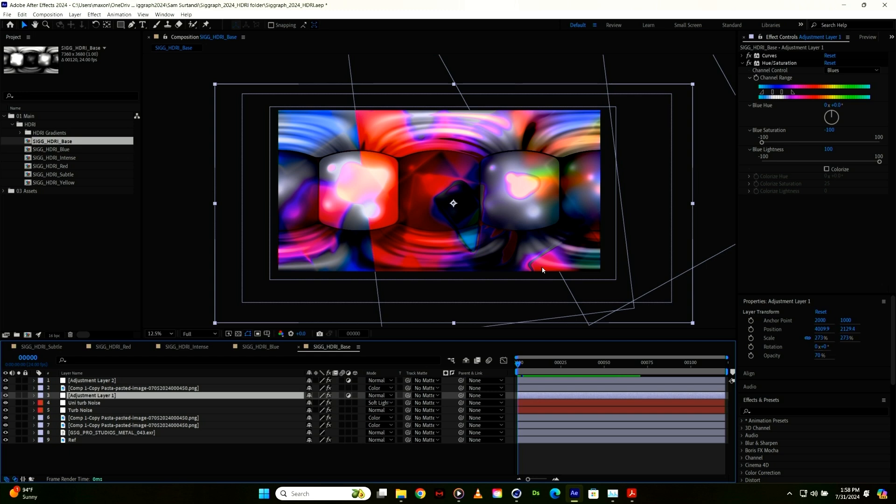
left_click(517, 494)
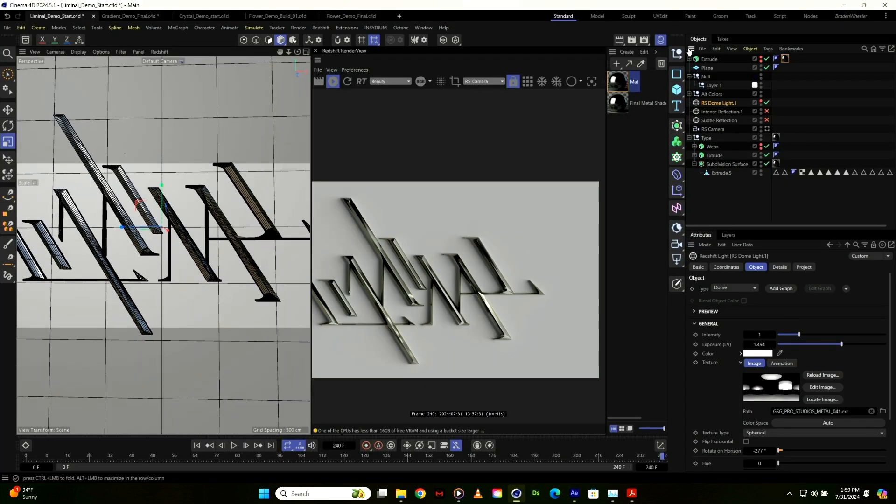
Enable the Subtle Reflection light and add the Plane to its list of excluded objects.
left_click(689, 77)
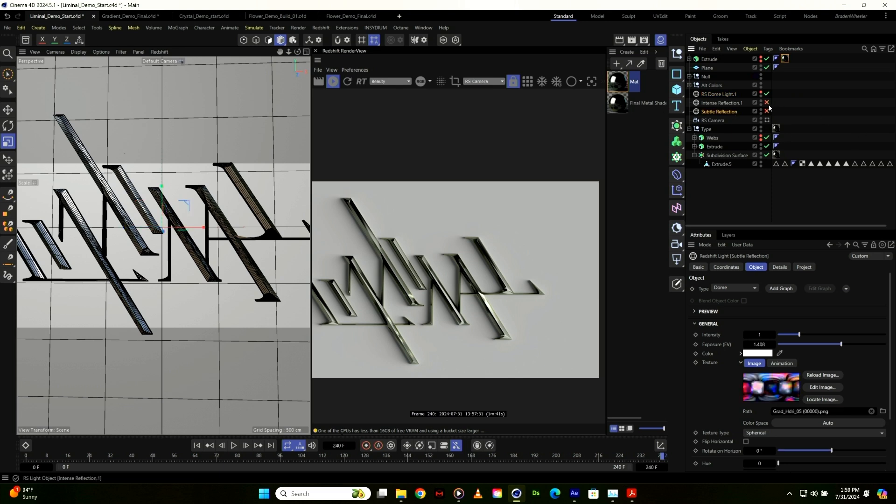
left_click(767, 111)
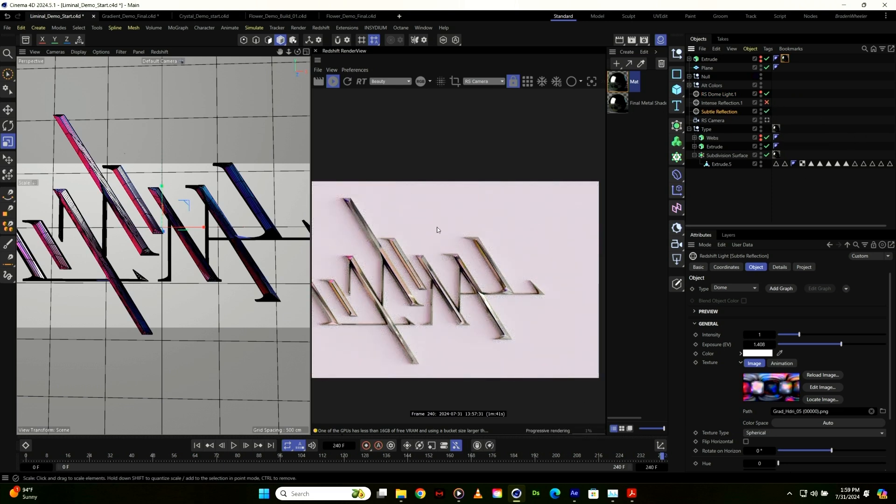
left_click(804, 267)
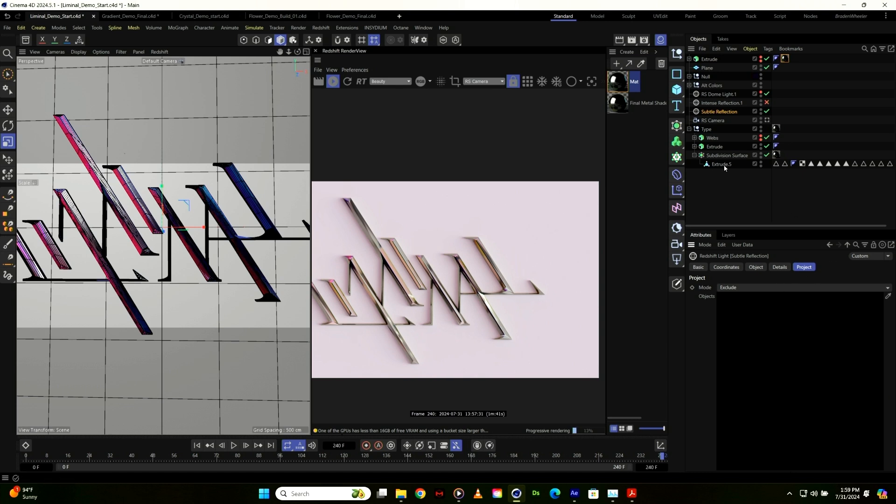
left_click(708, 69)
left_click_drag(842, 397, 779, 317)
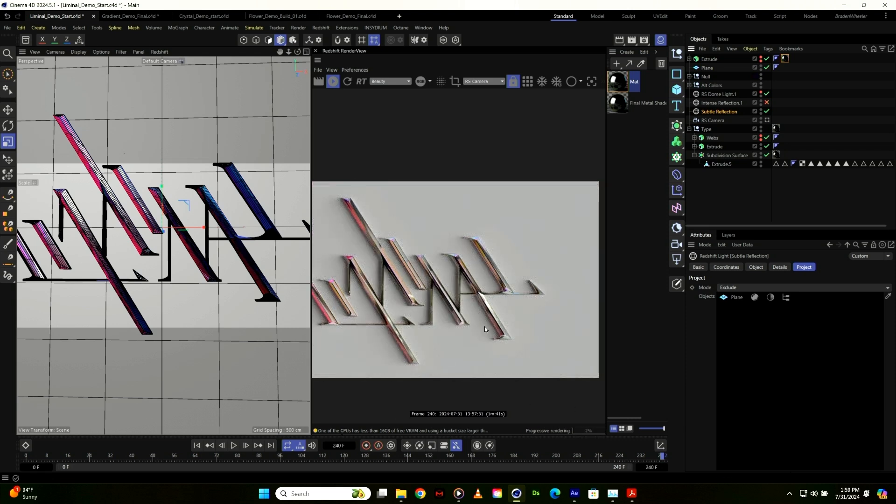
Rotate the Subtle Reflection light to 162° heading, 126° pitch and 80° bank.
right_click_drag(498, 331, 383, 325, "alt")
middle_click_drag(396, 321, 416, 237, "alt")
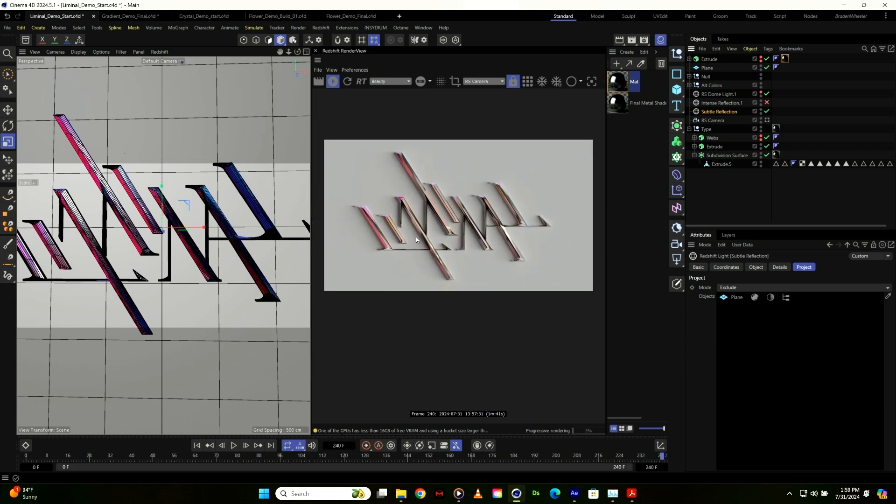
scroll(417, 236, "up", 3)
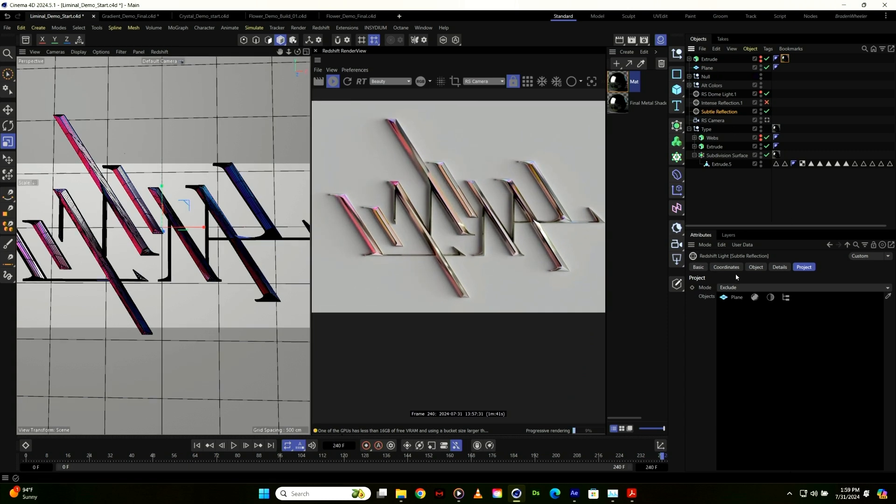
left_click(755, 267)
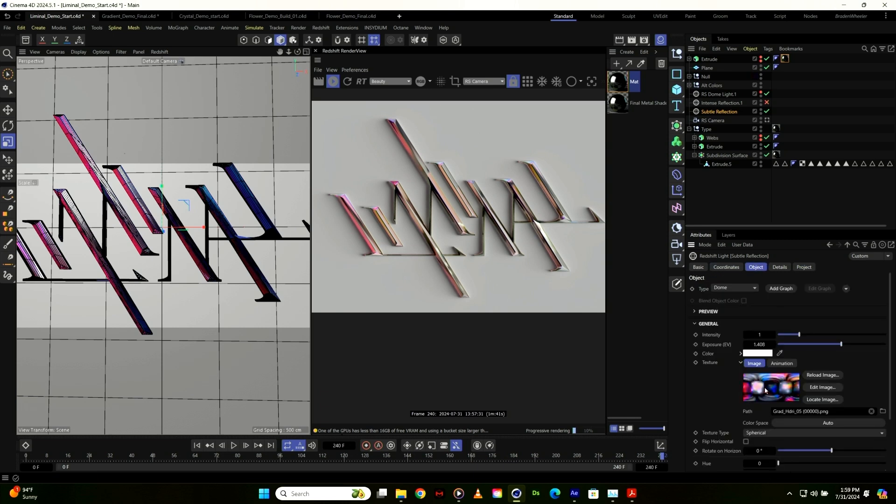
left_click(726, 267)
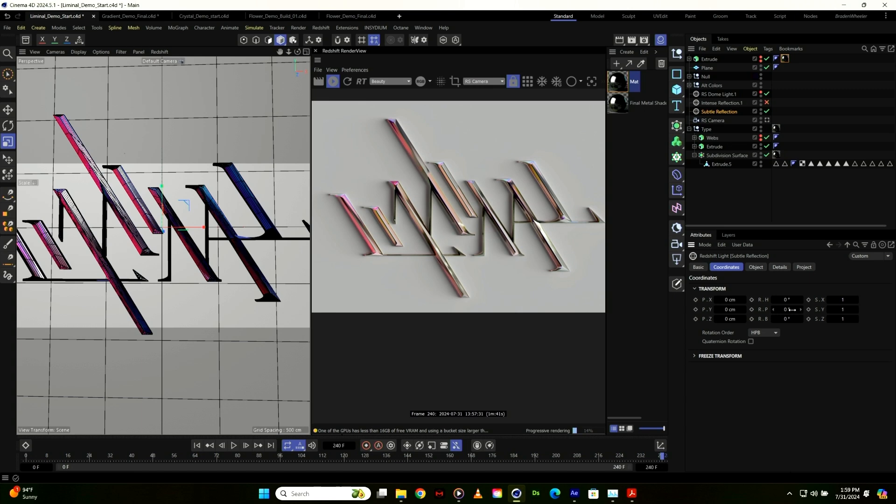
left_click_drag(782, 300, 808, 319)
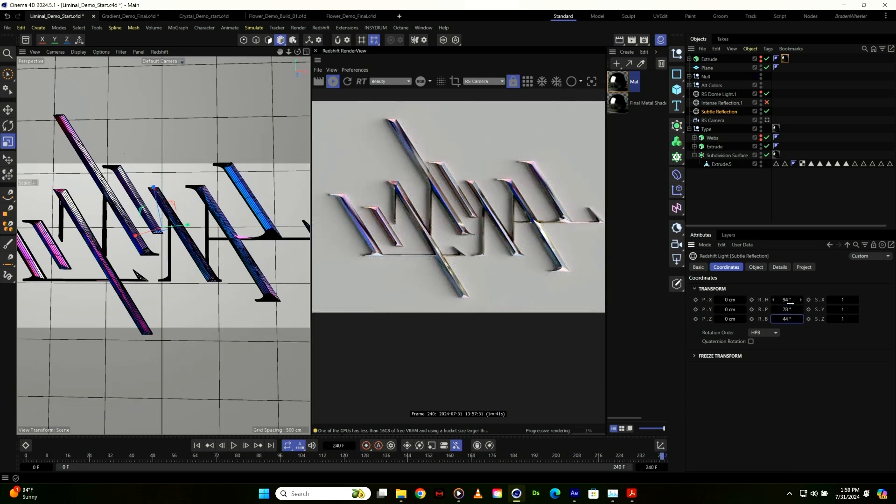
left_click_drag(791, 301, 799, 321)
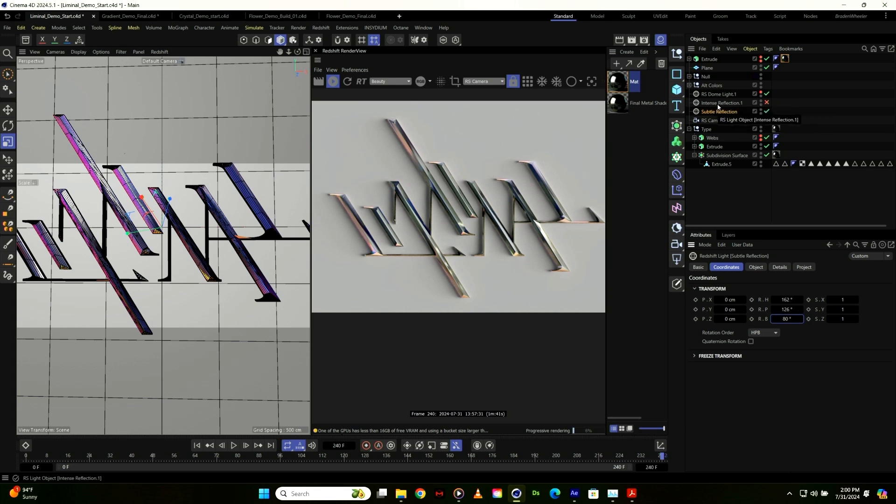
Enable the Intense Reflection.1 light in place of Subtle Reflection and exclude the Plane from it.
left_click(728, 105)
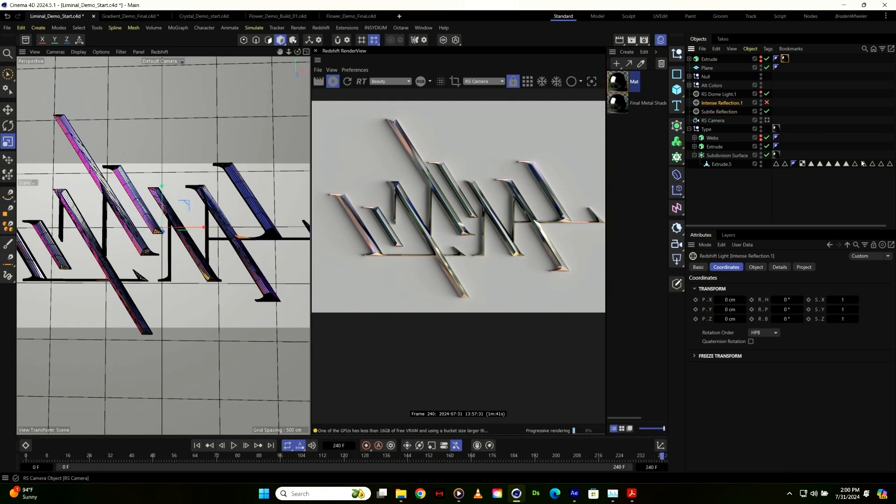
left_click(756, 267)
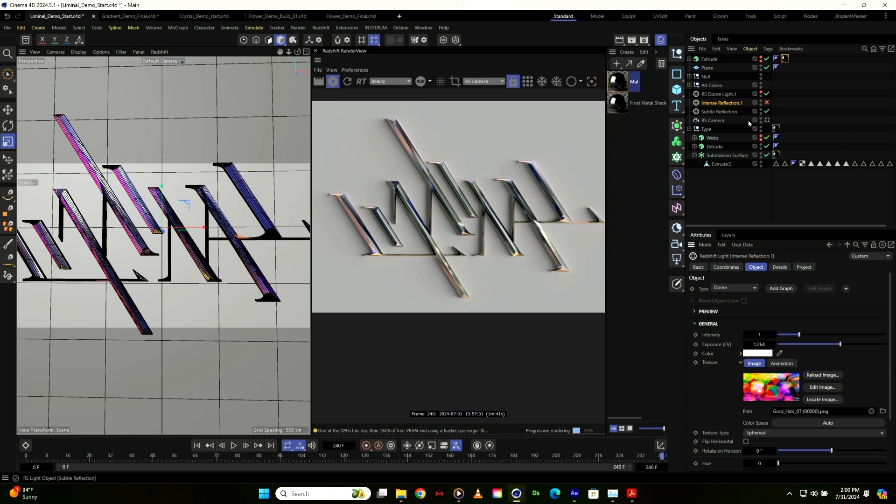
left_click(767, 103)
left_click(767, 111)
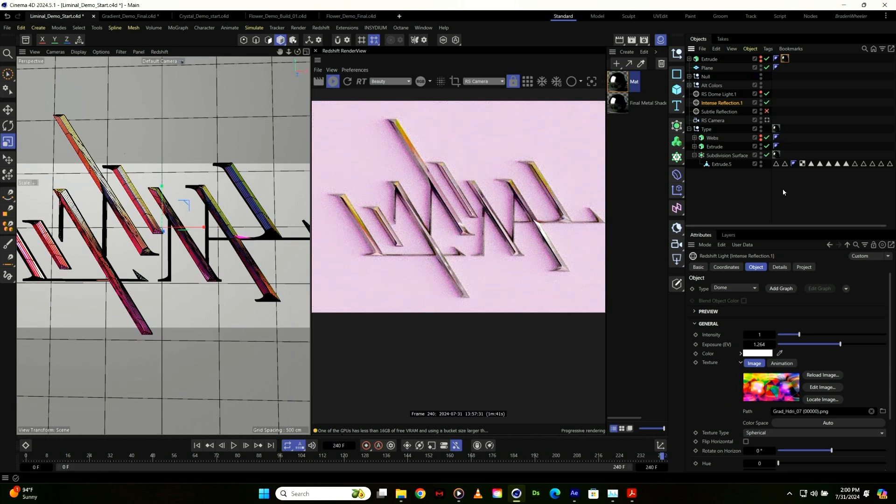
left_click(803, 267)
left_click_drag(701, 71, 758, 302)
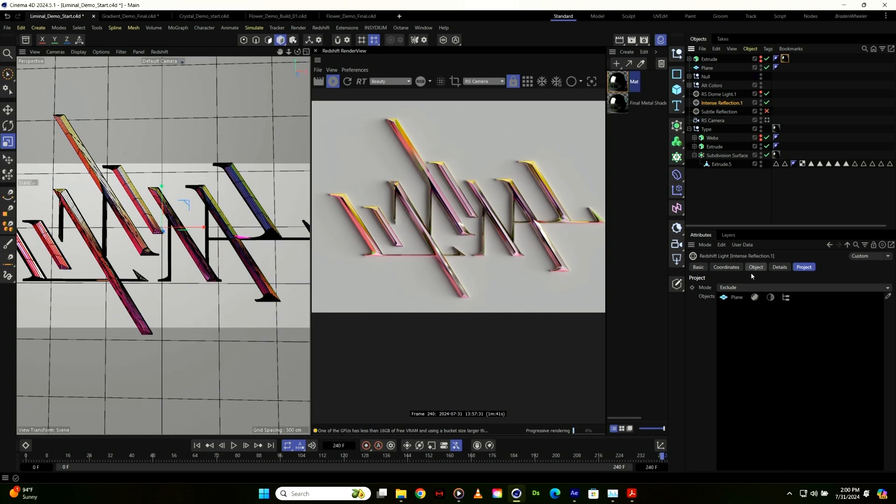
Rotate the Intense Reflection.1 light to 107° heading, 116° pitch and 126° bank.
left_click(728, 267)
mouse_move(797, 304)
left_mouse_down()
mouse_move(786, 309)
mouse_move(784, 320)
mouse_move(790, 299)
mouse_move(793, 319)
left_mouse_up()
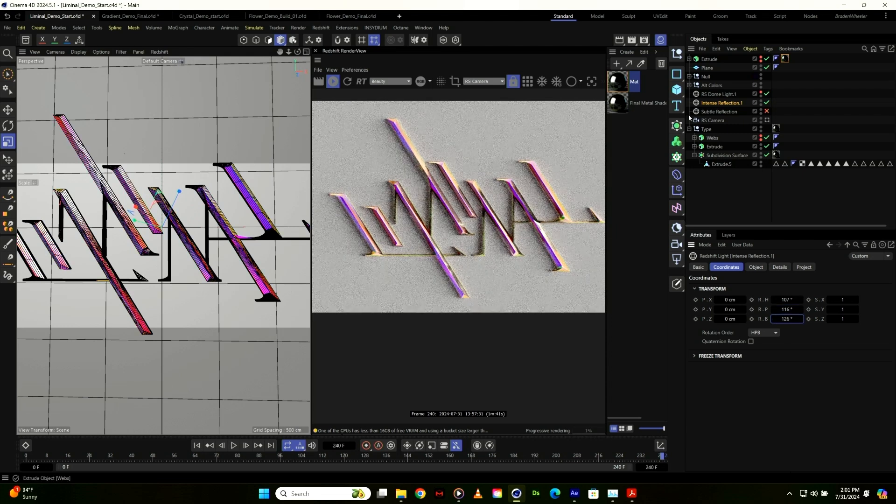
left_click(769, 188)
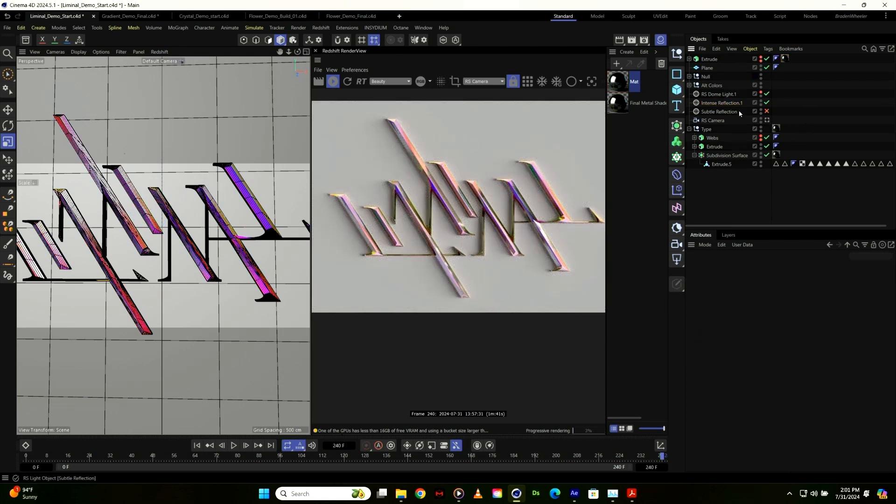
Duplicate the Intense Reflection.1 light, rename the copy Red and disable the original.
left_click(722, 103)
left_click_drag(710, 98, 711, 99, "ctrl")
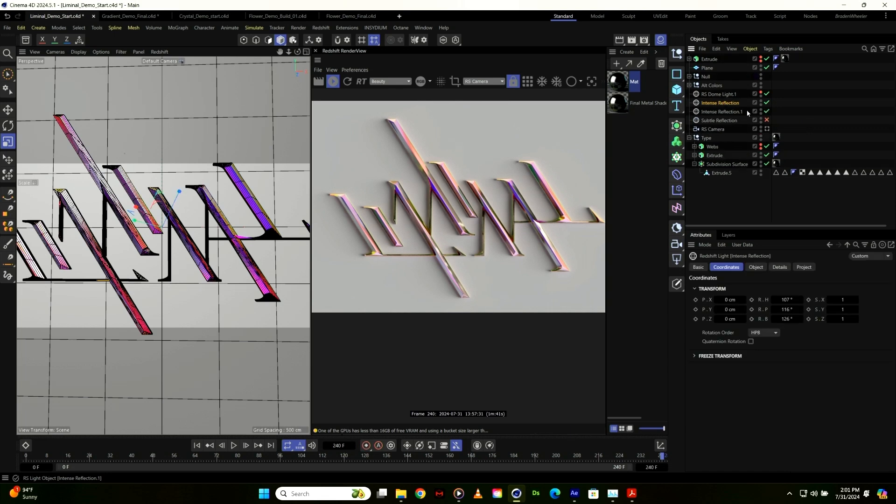
double_click(722, 104)
type("Red")
key("Return")
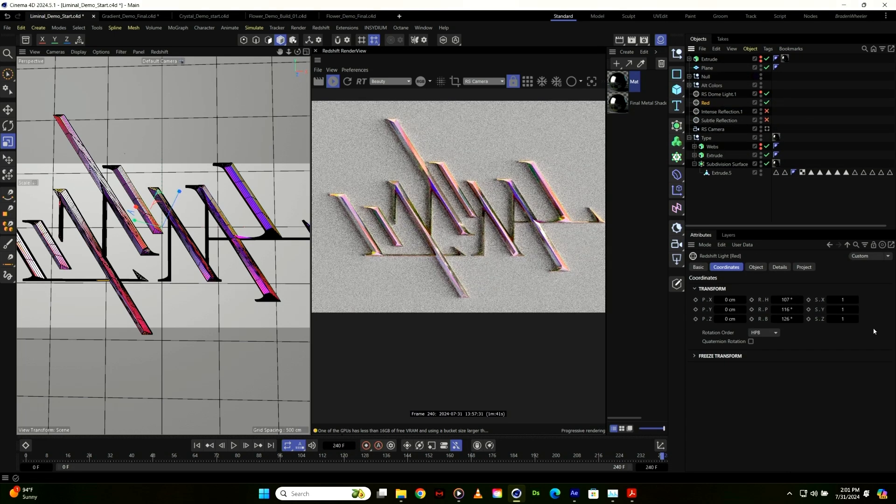
Load Grad_Hdri_05 (00000).png from the Demo Scenes tex folder as the Red light's dome texture.
left_click(756, 267)
left_click(882, 412)
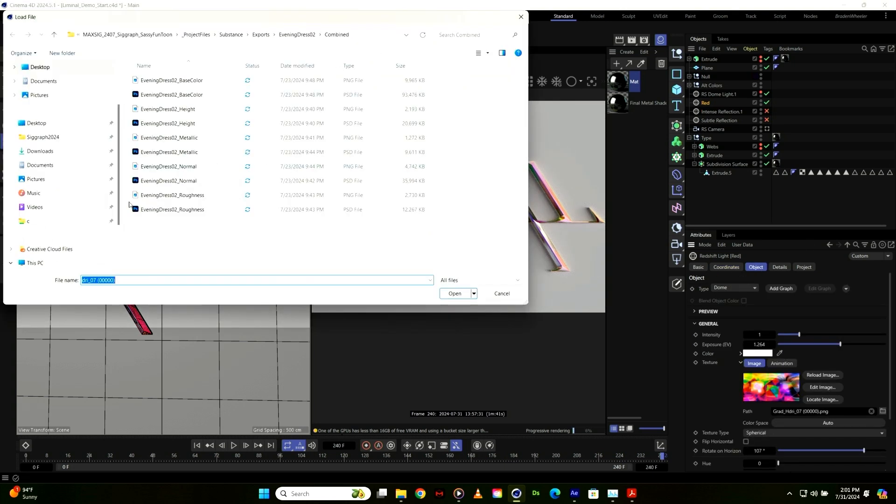
scroll(55, 213, "up", 2)
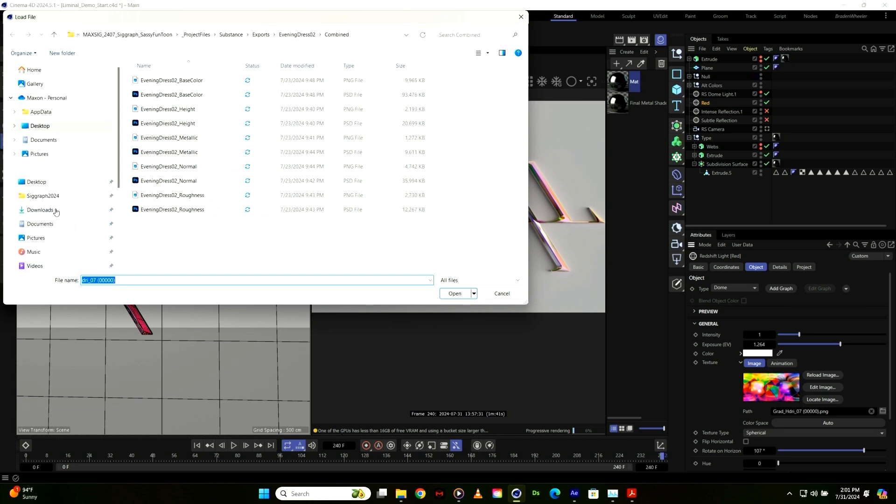
left_click(33, 198)
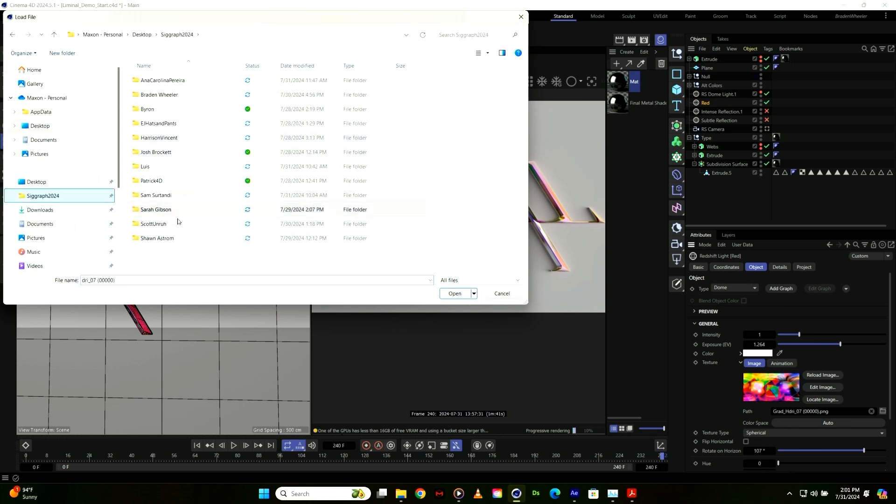
double_click(177, 199)
double_click(158, 96)
double_click(160, 81)
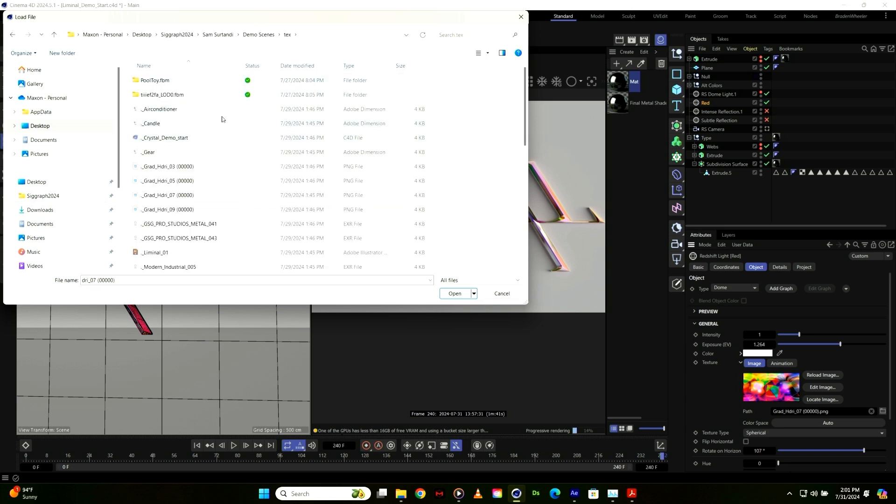
scroll(196, 239, "down", 5)
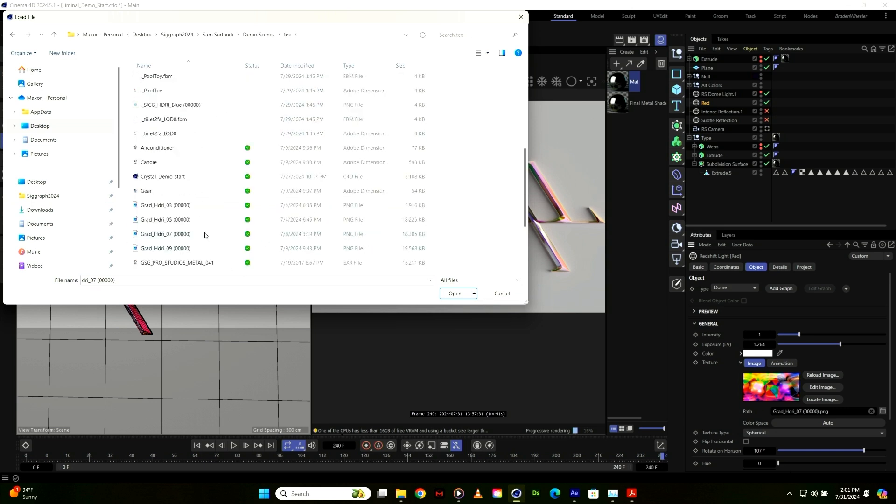
left_click(171, 235)
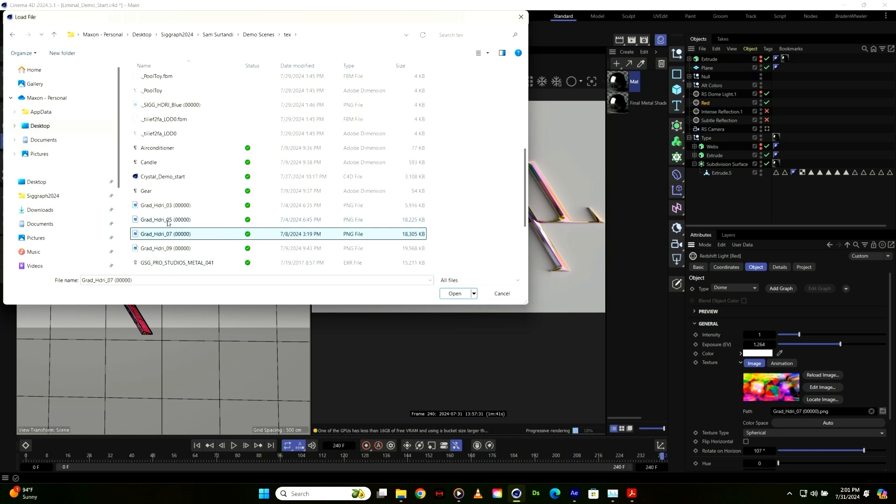
left_click(208, 222)
double_click(210, 223)
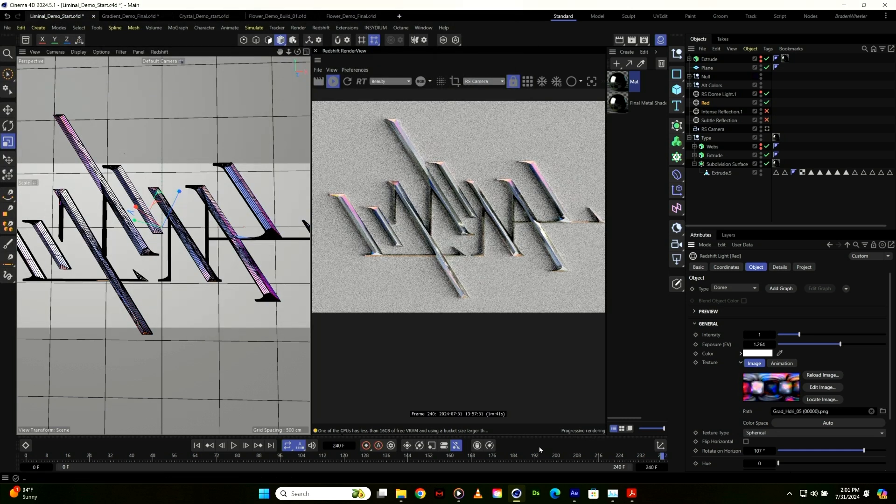
Try ._Grad_Hdri_07 (00000).png and ._Grad_Hdri_09 (00000).png as the Red light's dome texture.
left_click(882, 411)
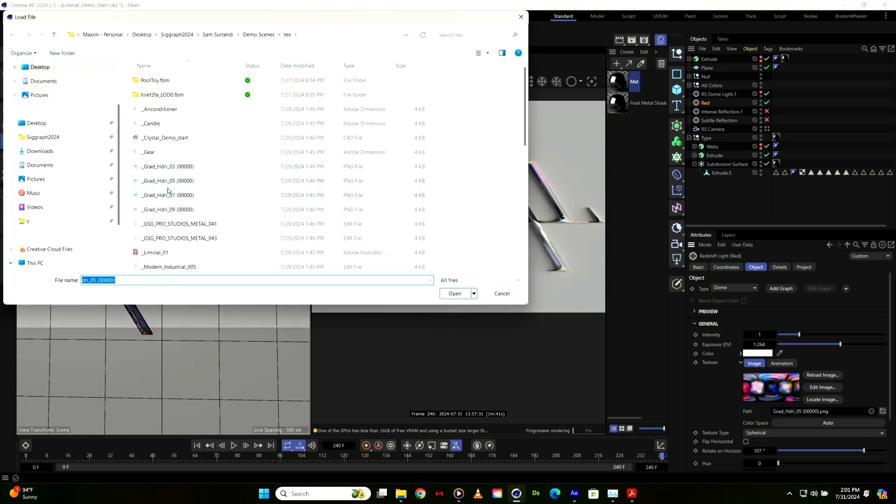
double_click(180, 196)
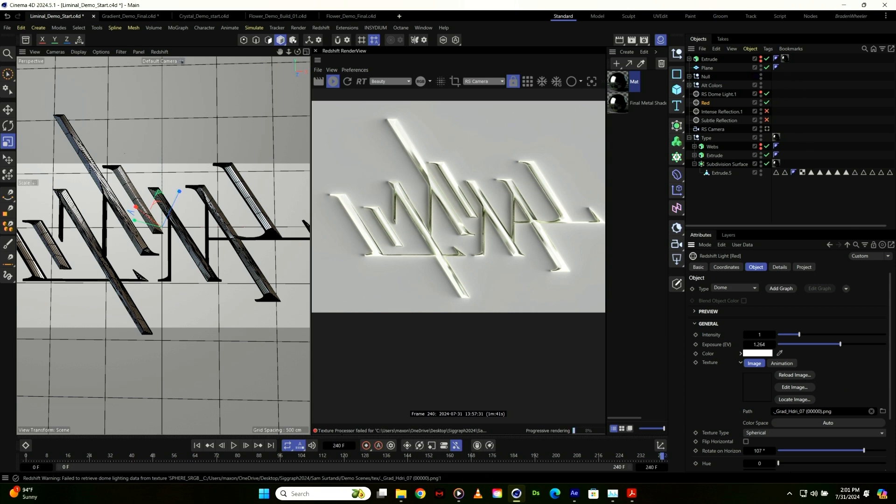
left_click(883, 411)
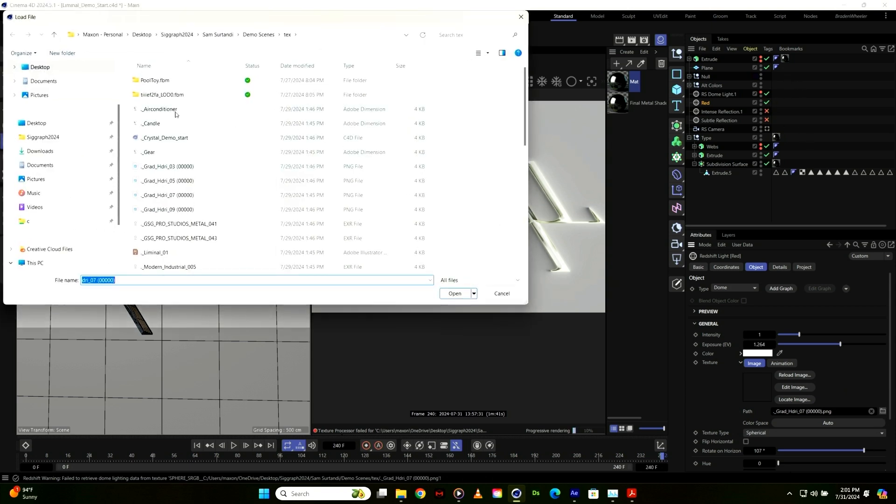
double_click(172, 210)
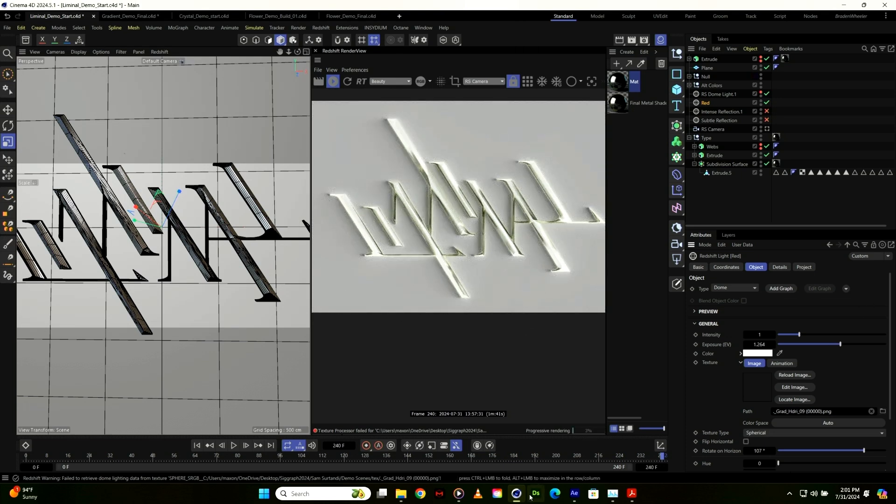
Switch to After Effects, open the SIGG_HDRI_Red composition and go to frame 15.
left_click(574, 493)
left_click(73, 174)
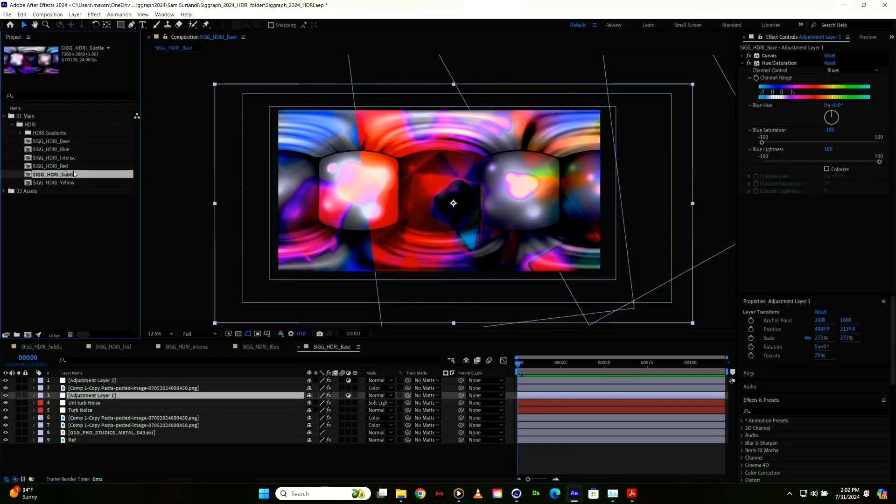
double_click(60, 166)
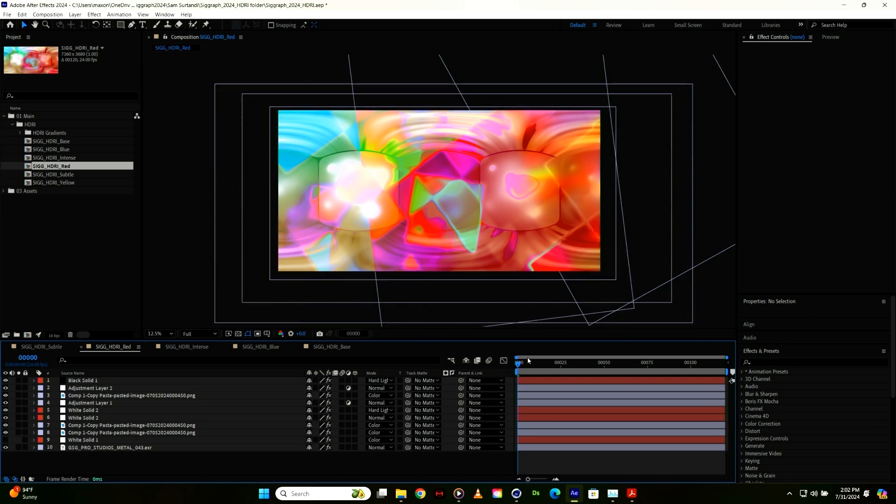
left_click(544, 368)
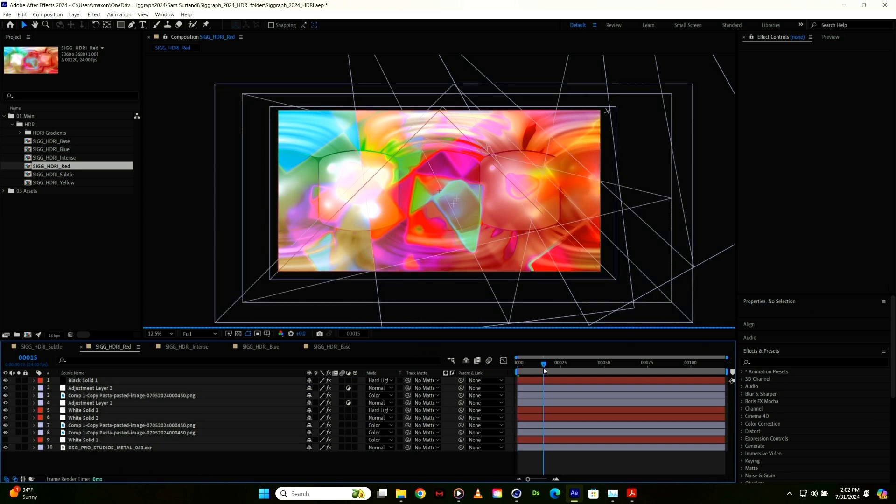
Export the current SIGG_HDRI_Red frame as a Photoshop file into the Demo Scenes tex folder and render it.
key("ctrl+alt+s")
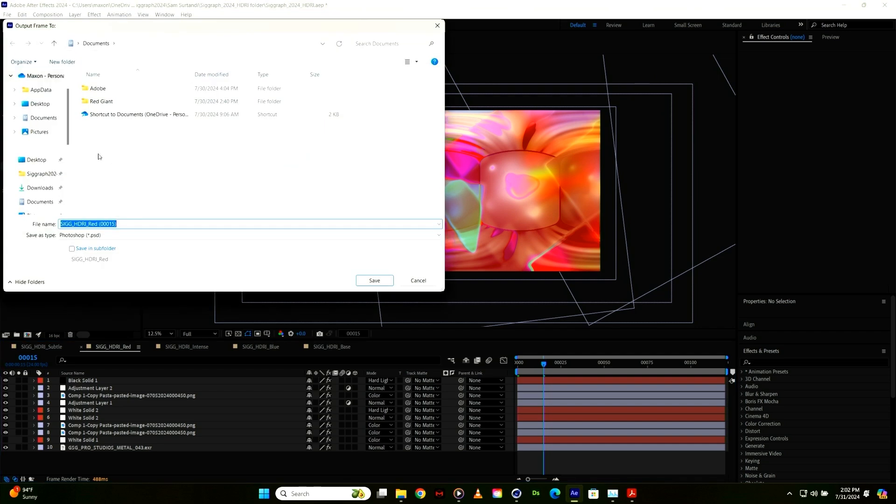
left_click_drag(69, 140, 72, 88)
scroll(37, 164, "down", 1)
scroll(38, 164, "down", 1)
left_click(41, 121)
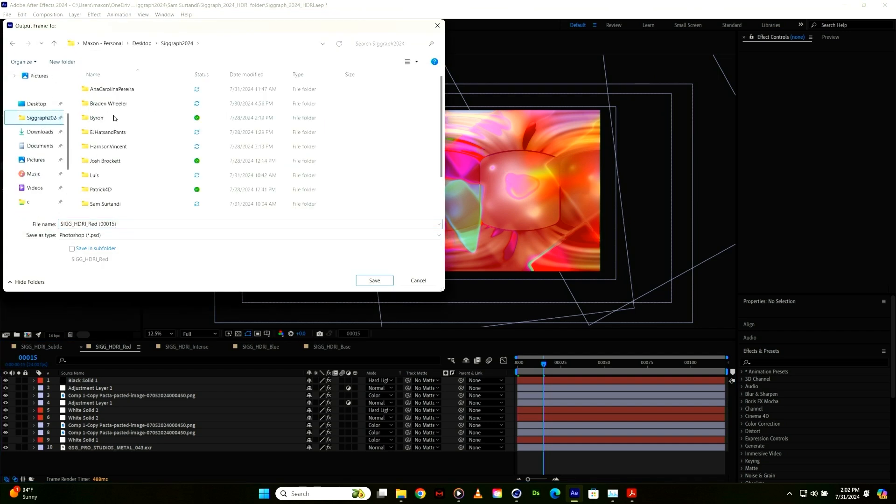
double_click(119, 202)
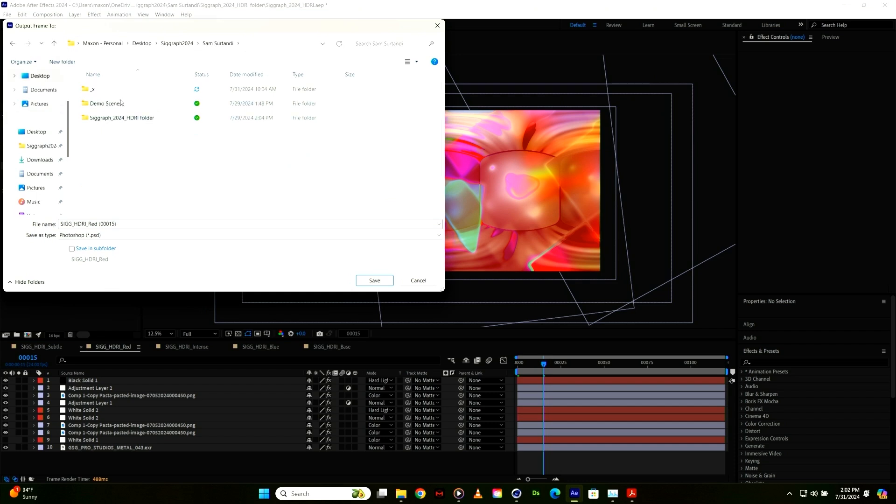
double_click(120, 103)
double_click(111, 89)
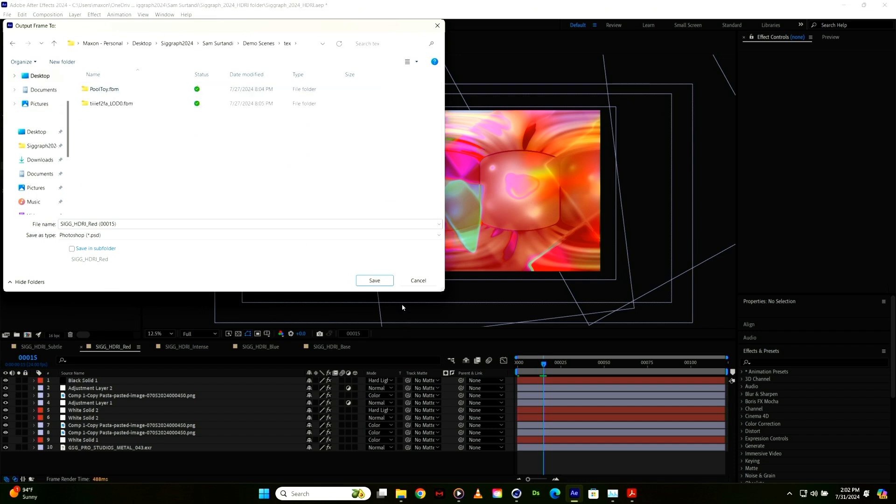
left_click(375, 280)
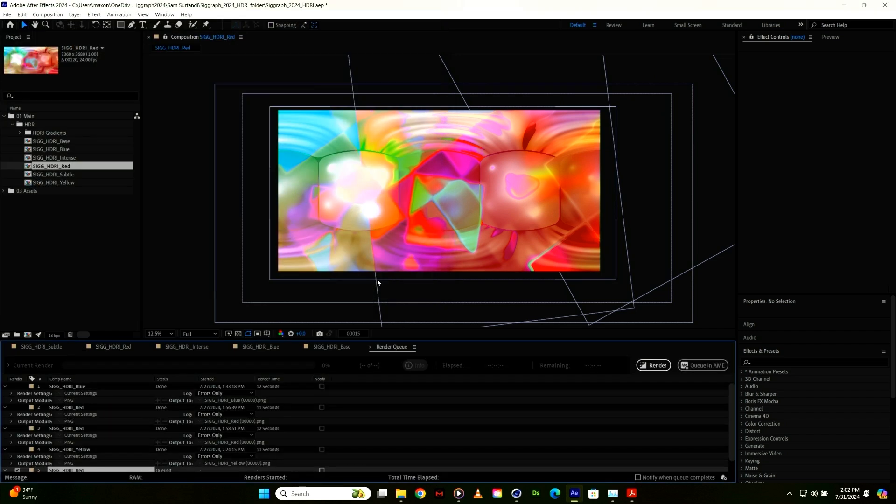
left_click(652, 365)
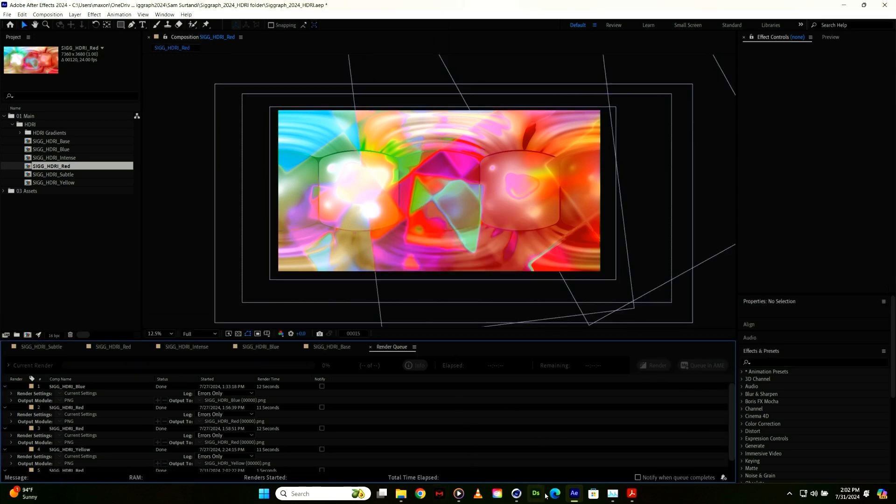
Switch to Cinema 4D and load SIGG_HDRI_Red (00015).psd as the Red light's dome texture.
left_click(516, 496)
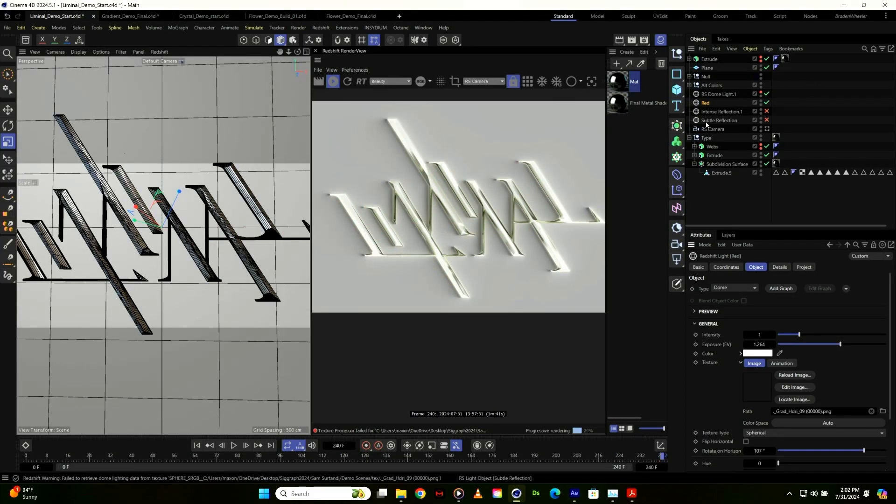
left_click(882, 411)
scroll(177, 196, "down", 7)
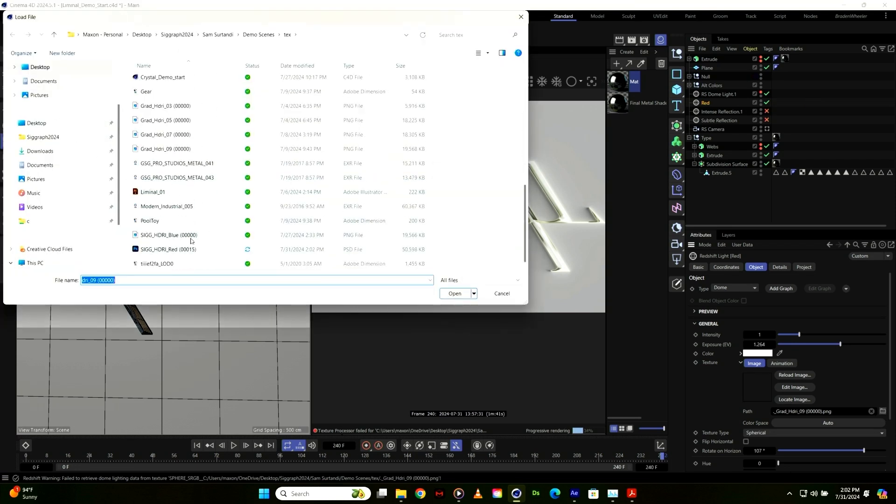
double_click(184, 249)
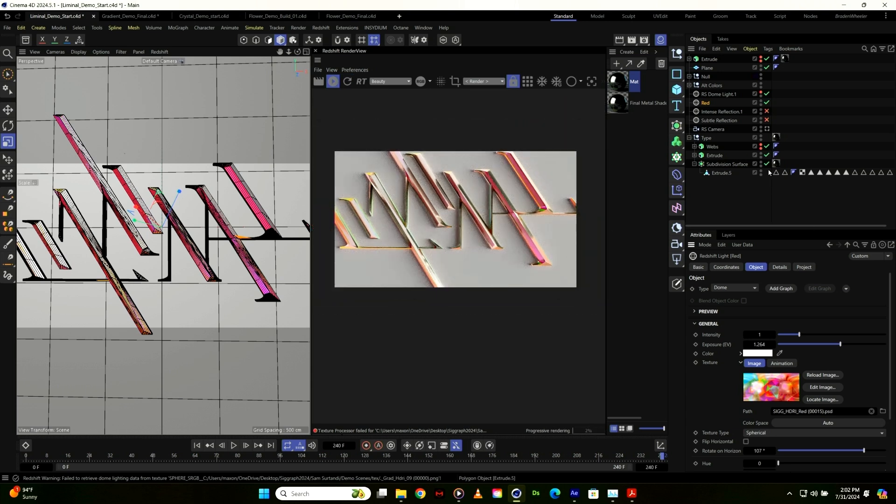
Look through the RS Camera and rotate the Red light to heading 148°, pitch 193° and bank 150°.
left_click(767, 129)
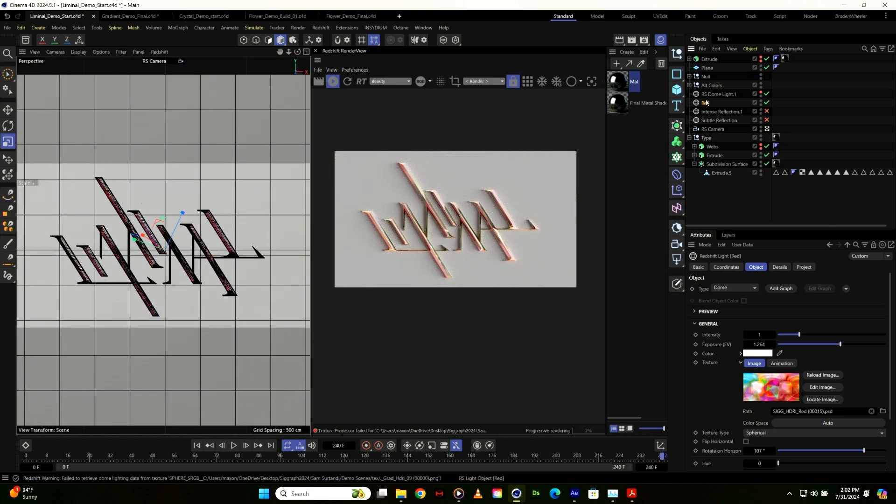
left_click(725, 265)
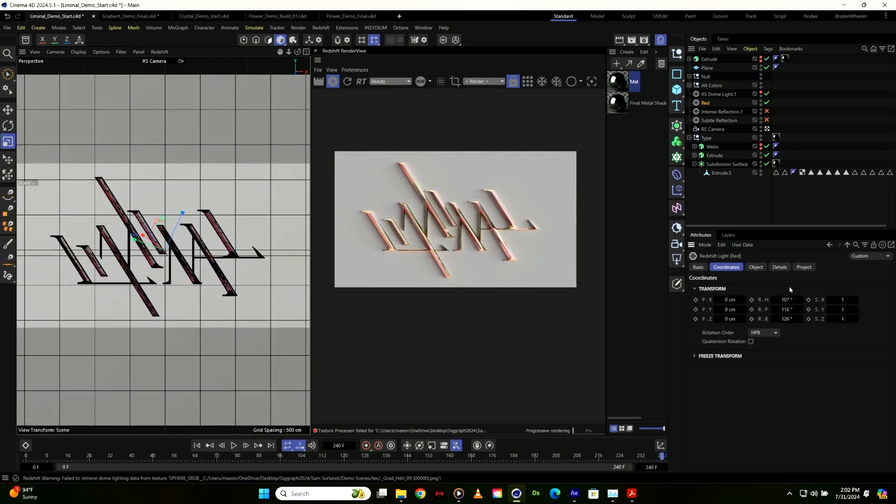
left_click_drag(788, 300, 804, 319)
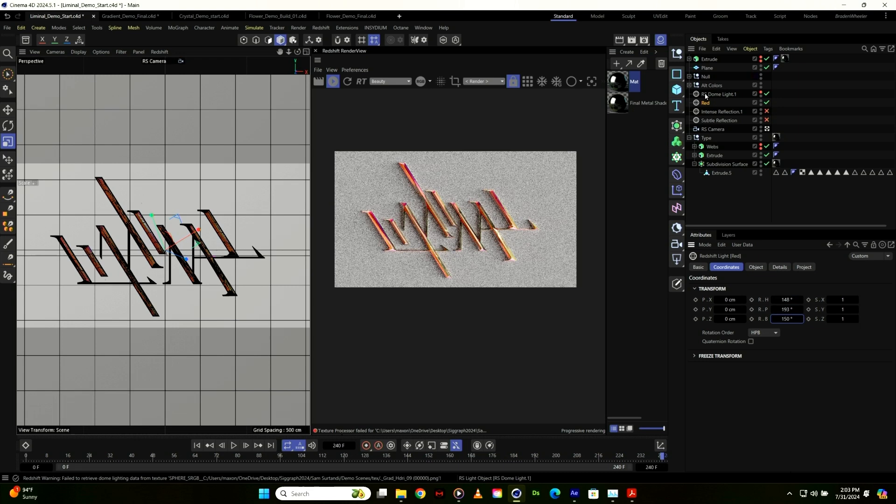
Set the Red light's texture saturation to 100.
left_click(758, 269)
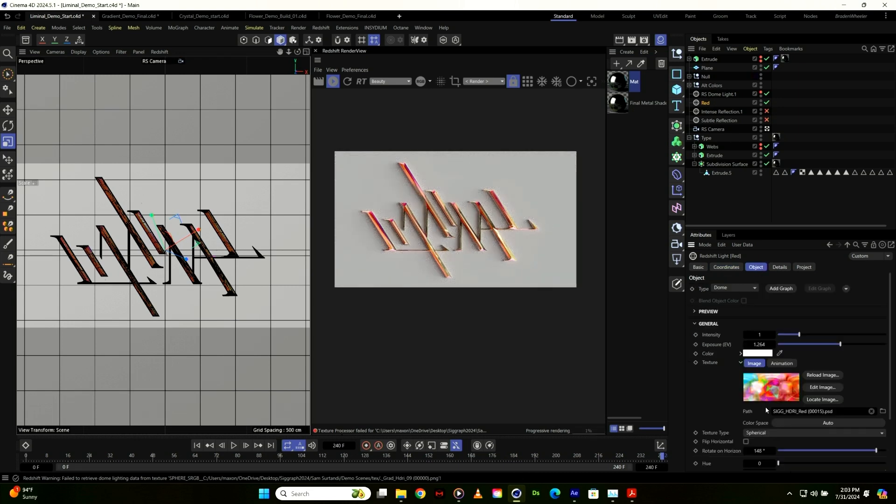
scroll(736, 429, "down", 3)
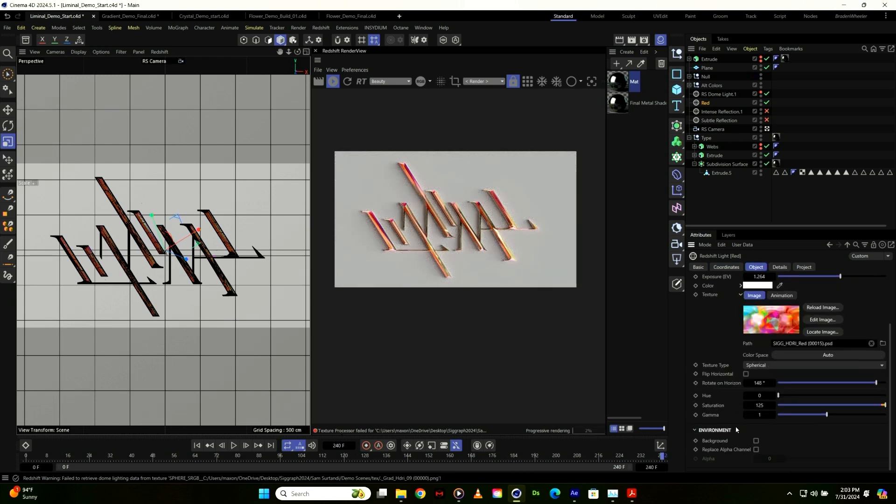
double_click(764, 405)
type("100")
key("Return")
left_click(737, 191)
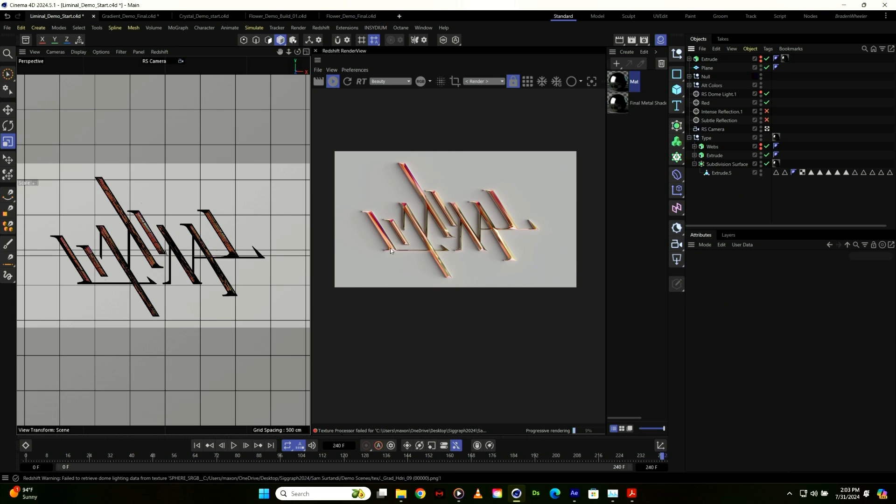
Switch to the SIGGRAPH presentation PDF, view the Textural Abstractions title and example pages, and return to Cinema 4D.
left_click(631, 494)
scroll(303, 332, "down", 3)
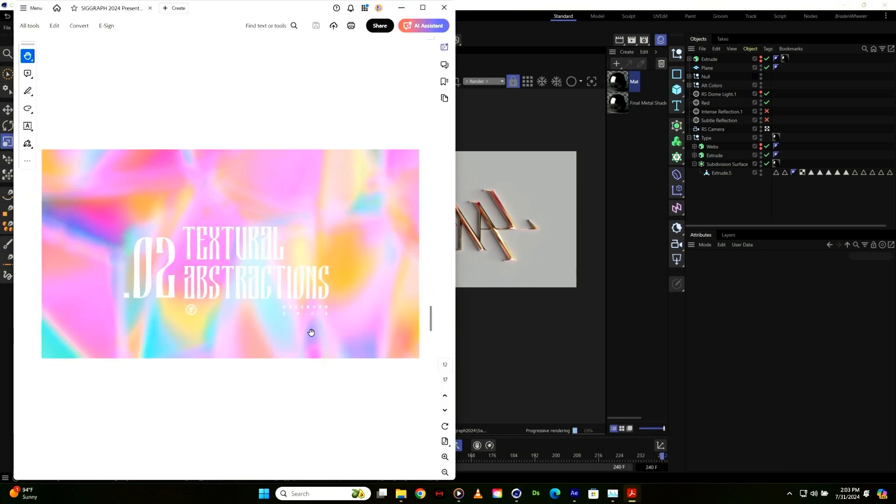
key("ctrl+l")
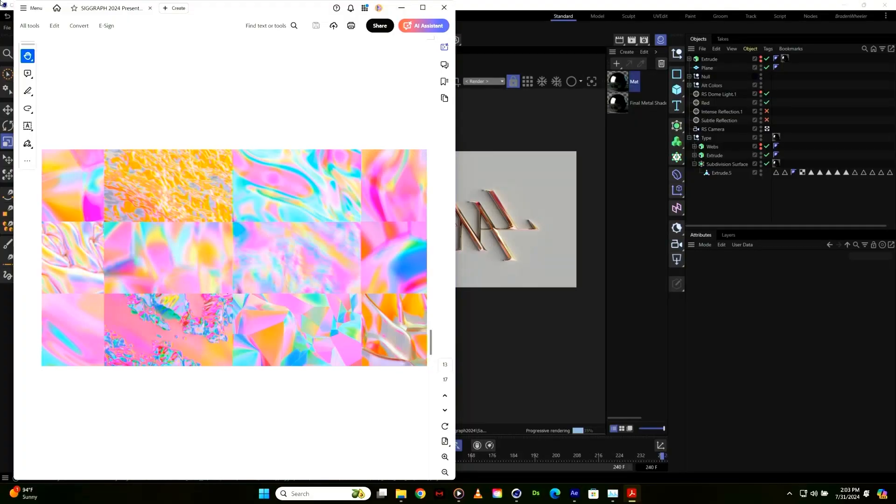
left_click(850, 352)
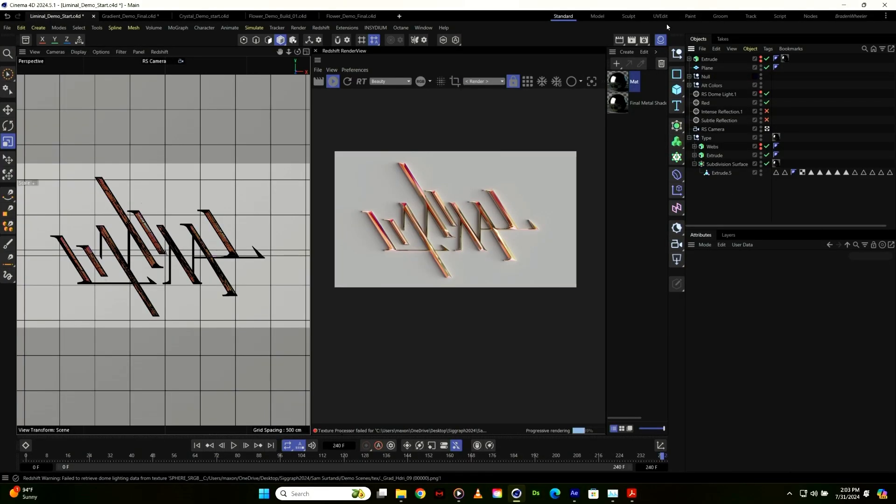
Hide the Type group and delete the separate Extrude object above the Plane.
left_click(689, 86)
left_click(689, 85)
left_click(761, 137)
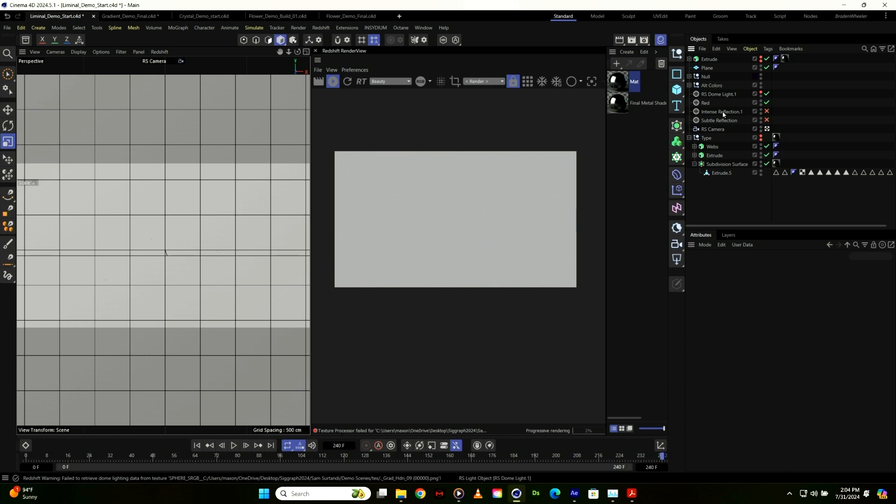
left_click(709, 59)
key("Delete")
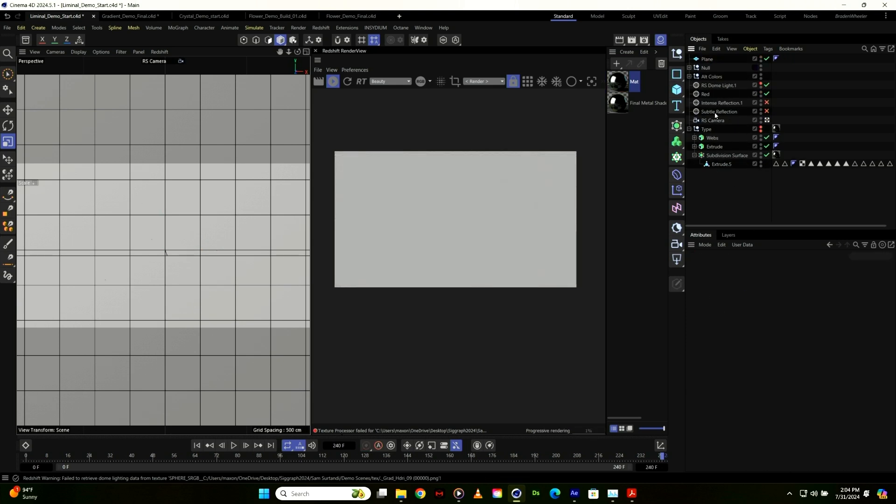
Disable the Red light and enable the Subtle Reflection light.
left_click(767, 94)
left_click(767, 111)
Set the Plane to 200 width segments and 100 height segments.
left_click(706, 60)
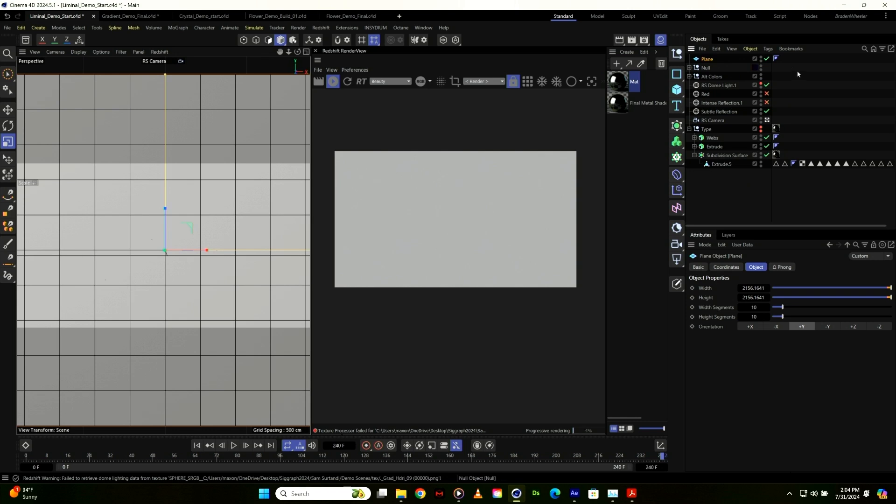
key("shift+c")
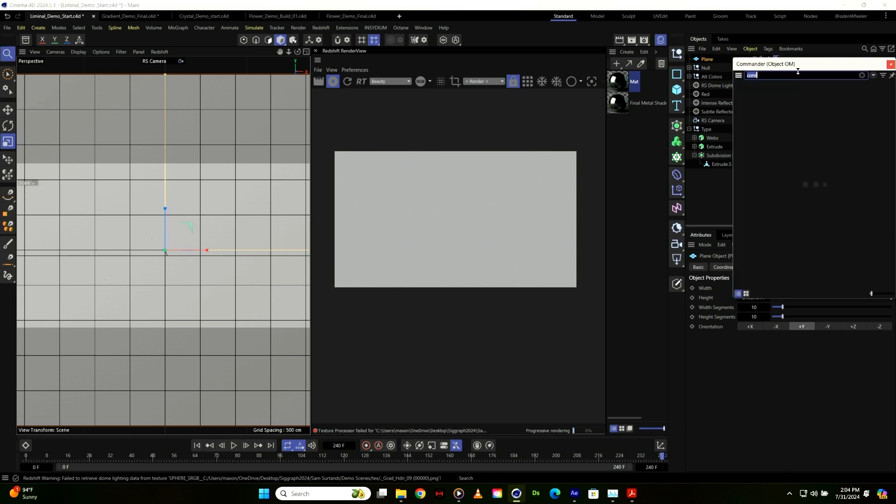
key("Escape")
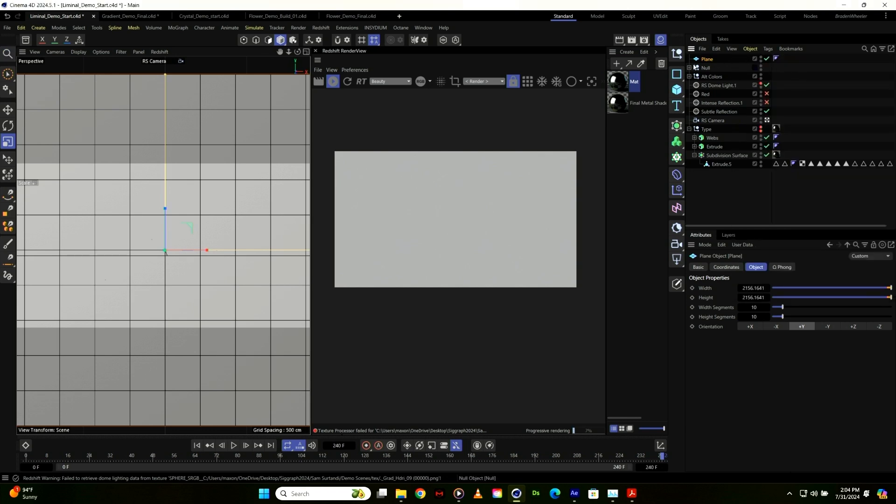
double_click(758, 308)
type("200")
key("Tab")
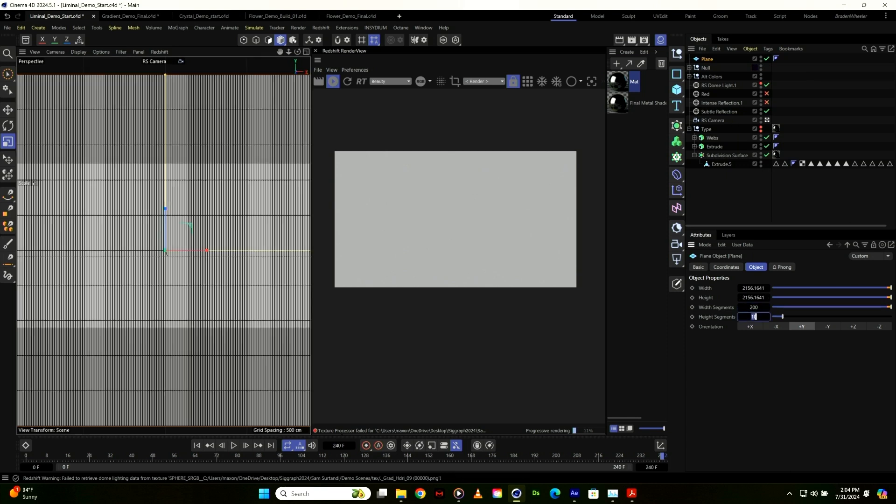
type("100")
key("Return")
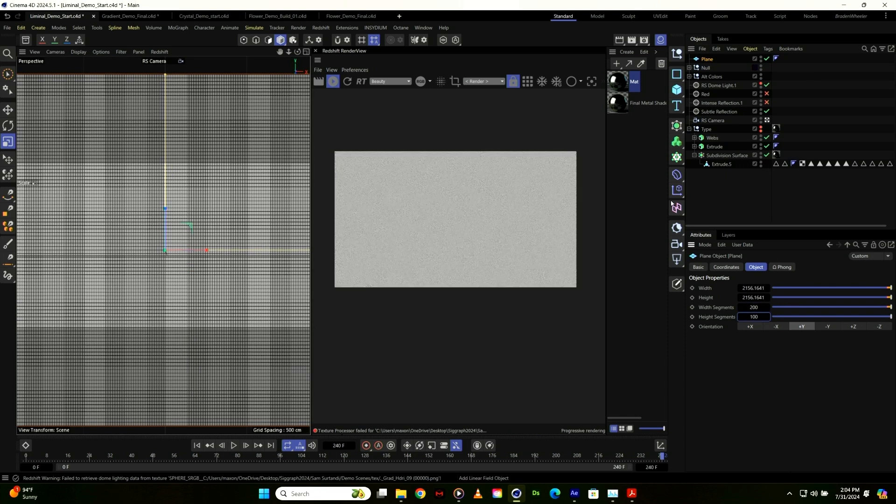
Find the Displacer deformer with a command search and add it to the scene.
left_click(748, 202)
key("shift+c")
type("nn")
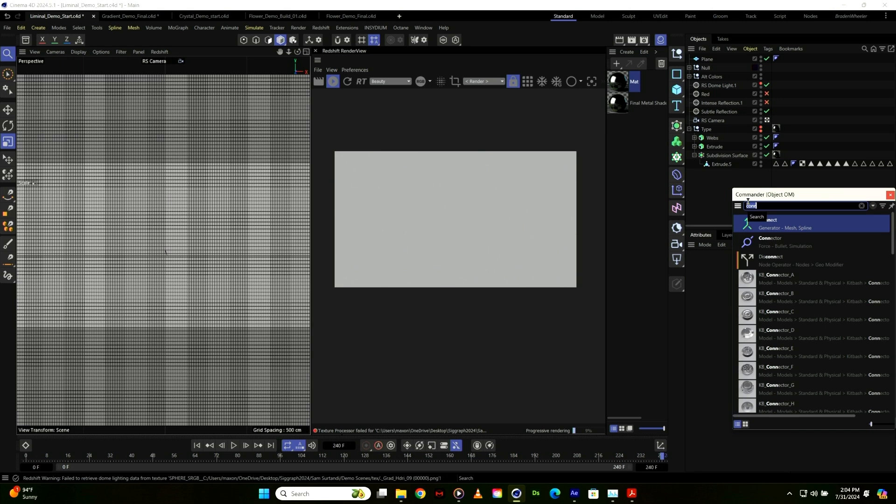
type("displ")
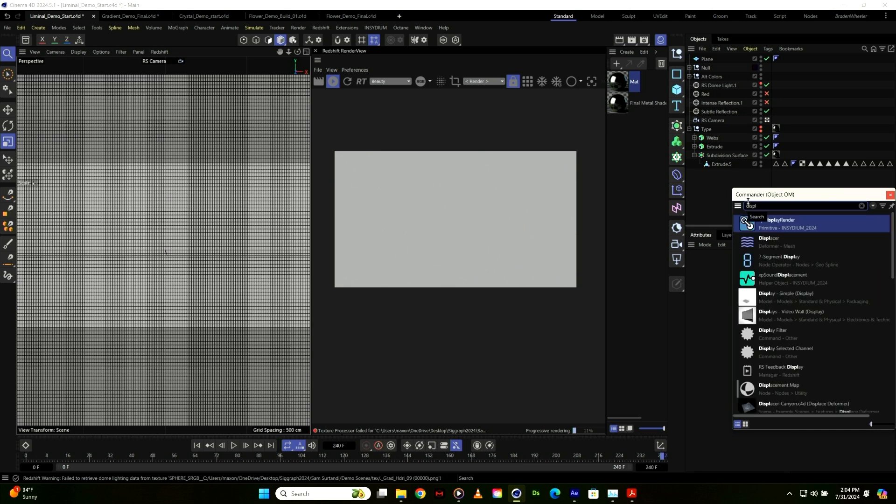
key("Down")
key("Return")
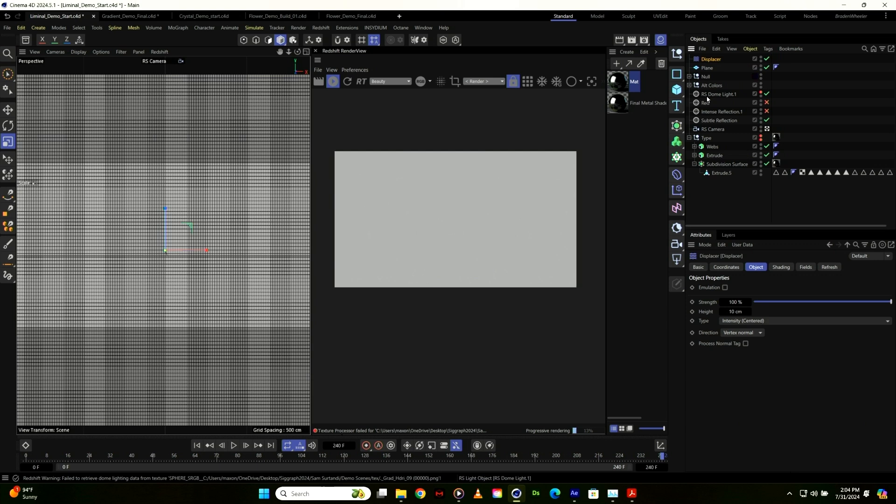
Group the Displacer and the Plane under a new null and expand the group.
left_click(707, 68)
left_click(710, 60, "ctrl")
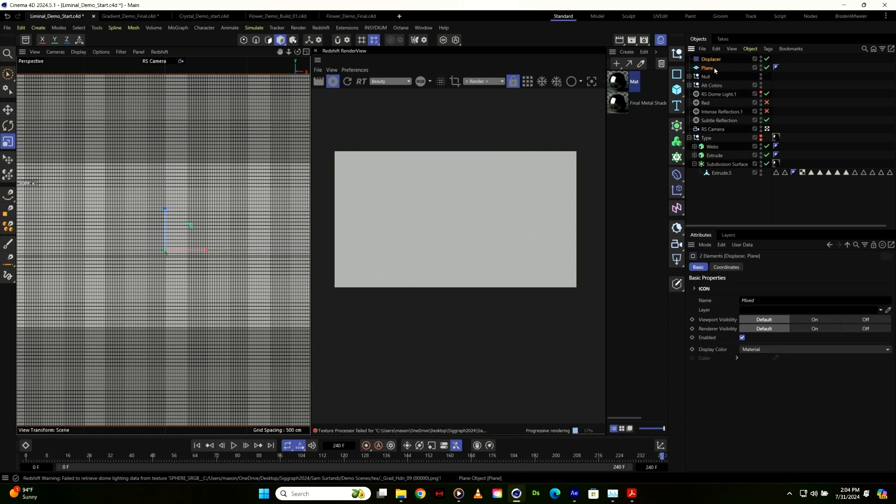
key("alt+g")
left_click(689, 59)
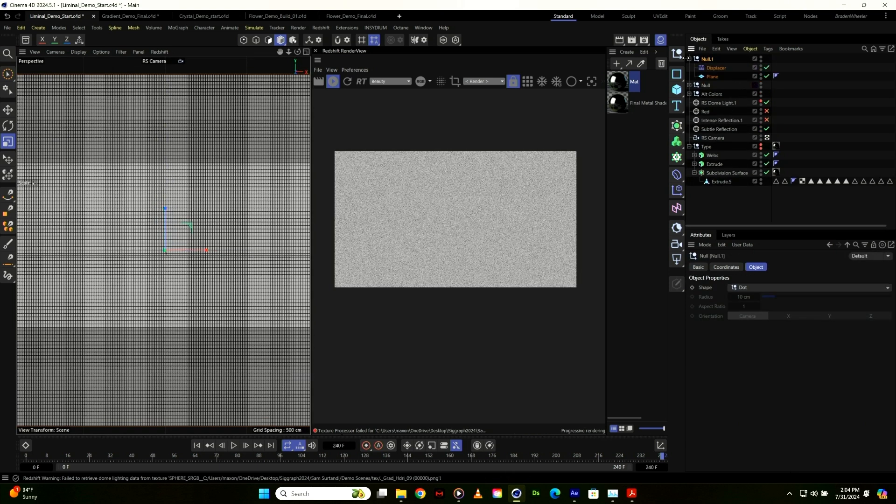
Rename the Displacer as Large.
left_click(718, 69)
double_click(720, 70)
type("Large")
key("Return")
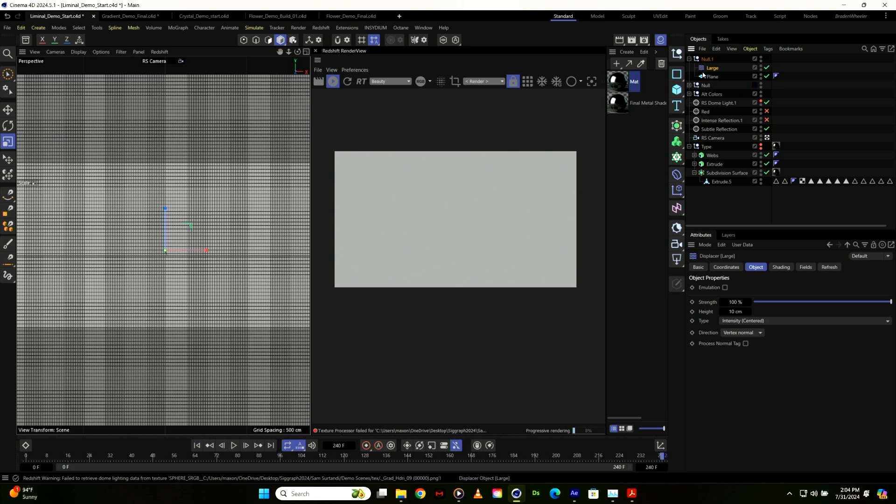
Assign a Noise shader to the Large displacer's shading and open the noise settings.
left_click(781, 267)
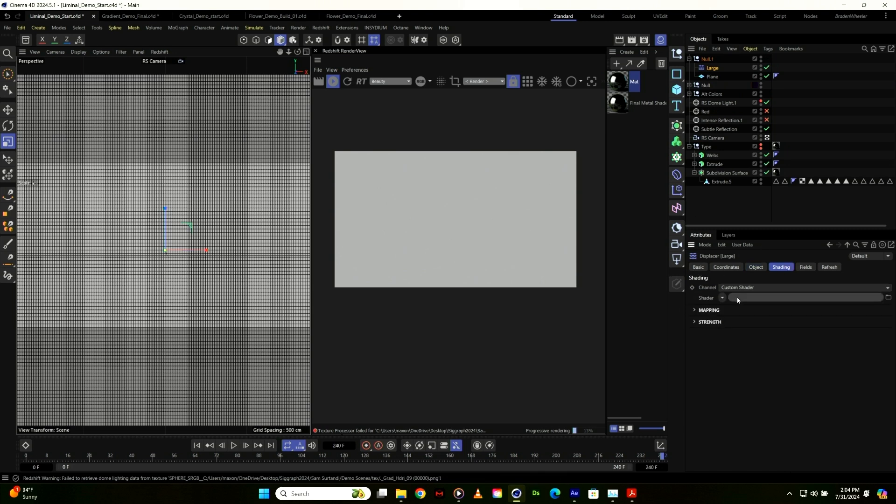
left_click(722, 301)
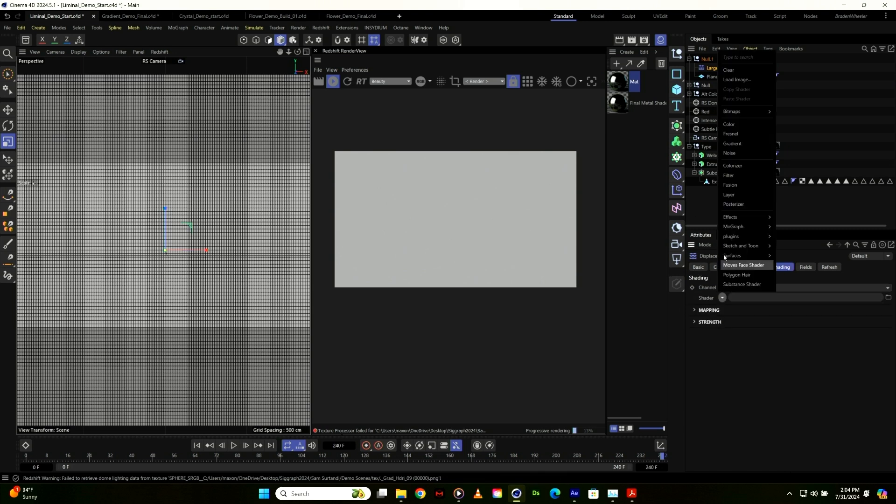
left_click(740, 156)
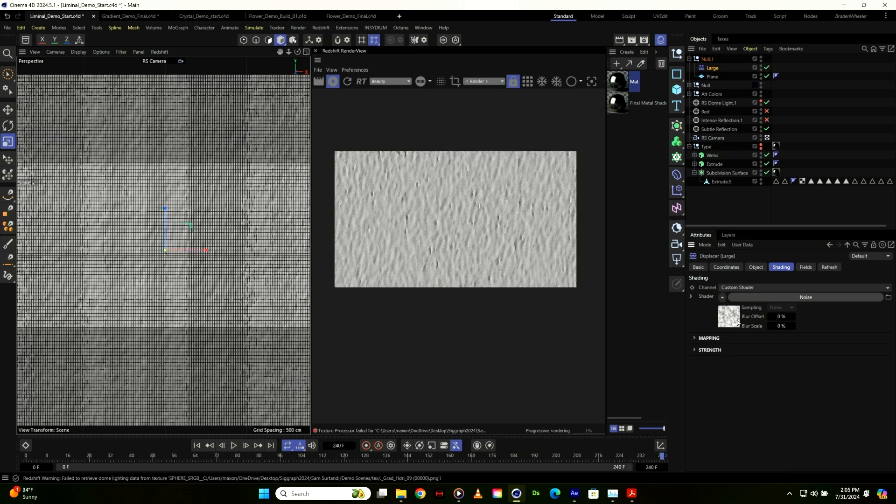
left_click(735, 323)
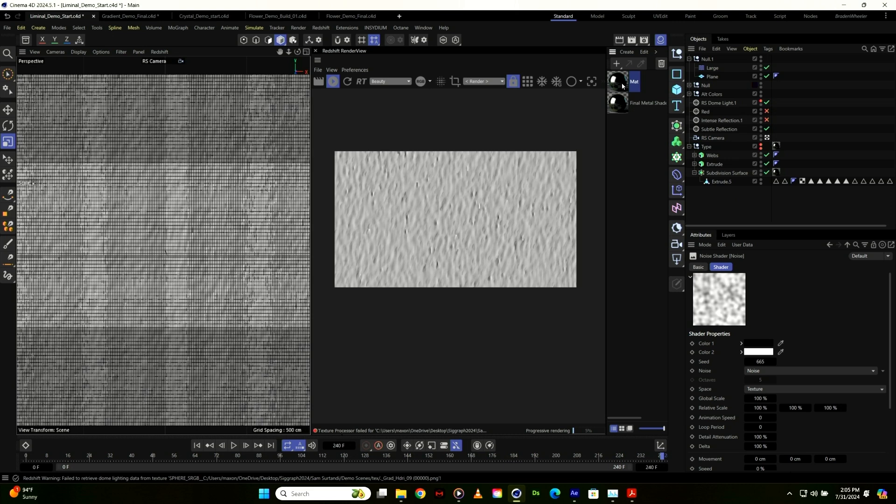
Apply the Mat material to the Null.1 group, and rotate and scale the Plane so it fills the camera view at an angle.
left_click_drag(711, 63, 709, 60)
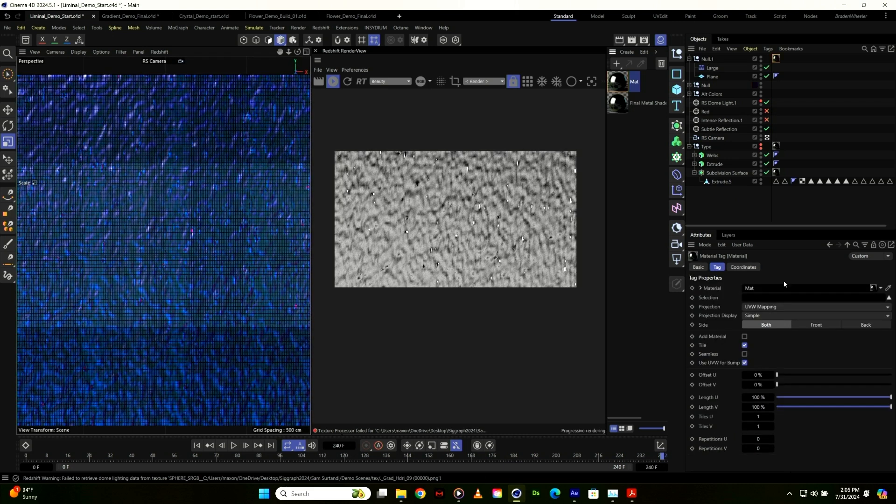
left_click(708, 76)
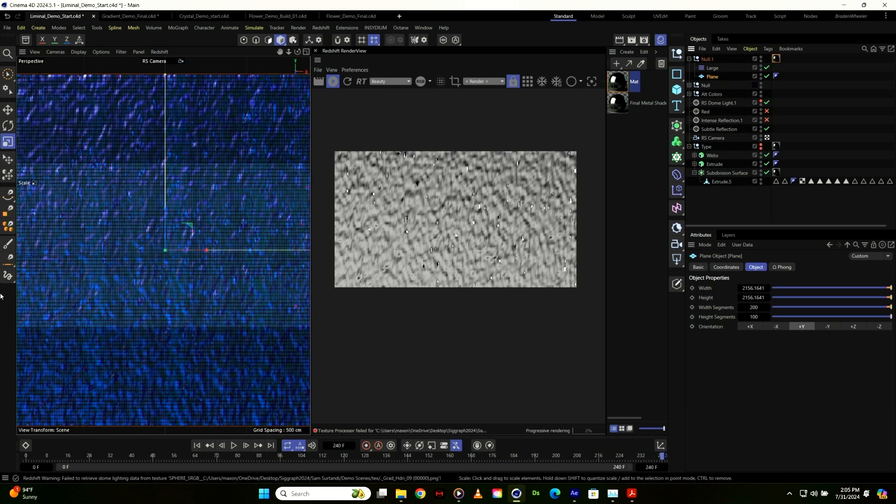
key("r")
mouse_move(160, 252)
left_mouse_down()
mouse_move(206, 242)
mouse_move(166, 239)
left_mouse_up()
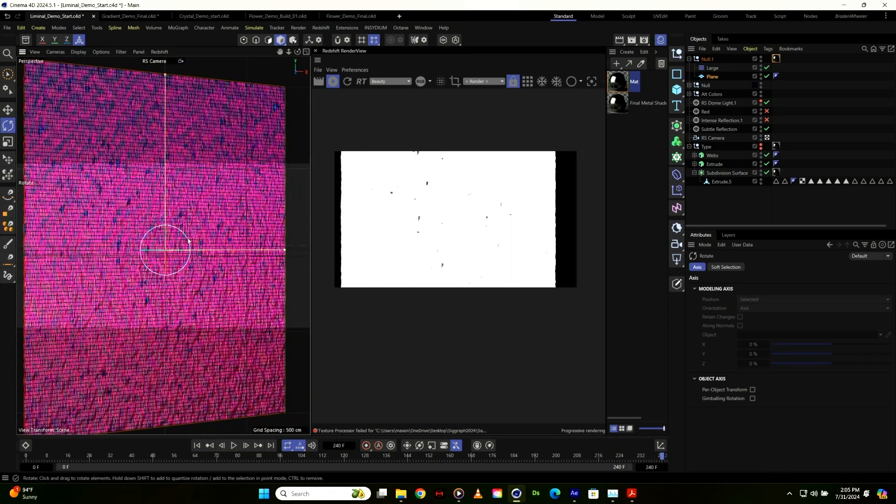
left_click_drag(190, 243, 239, 233)
key("t")
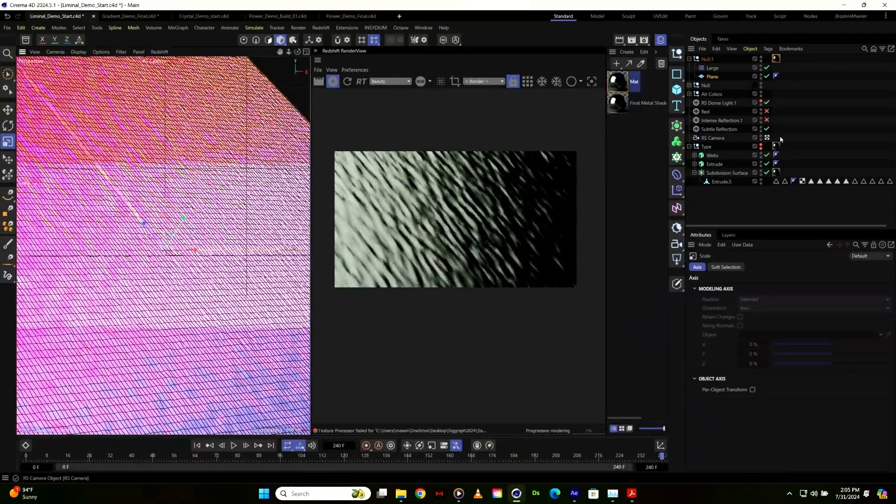
Set the global scale of the Large displacer's noise to 5000%.
left_click(712, 69)
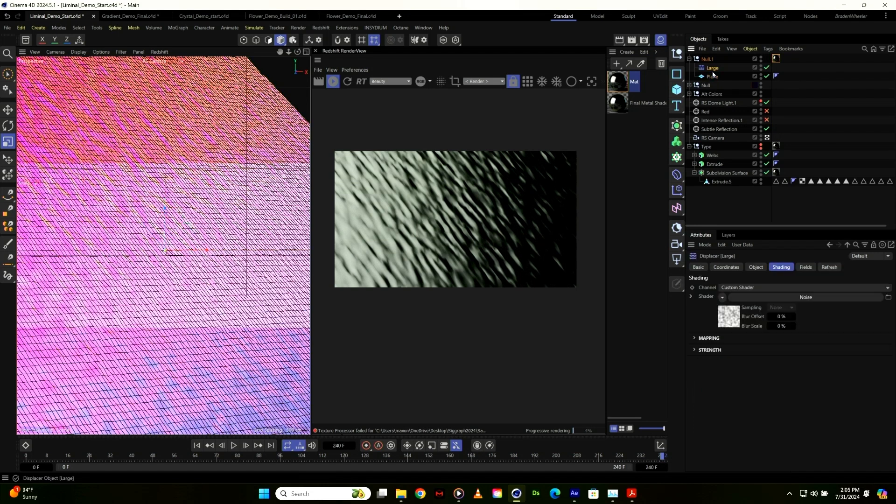
left_click(729, 309)
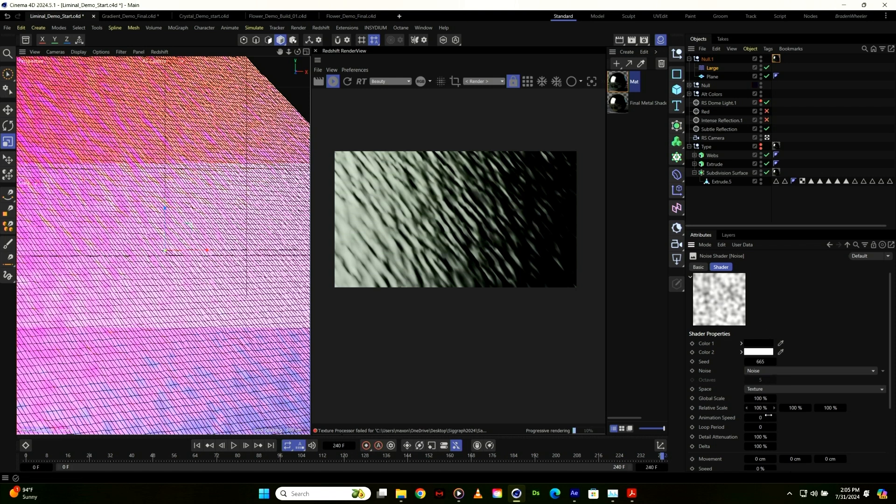
left_click(757, 398)
key("Return")
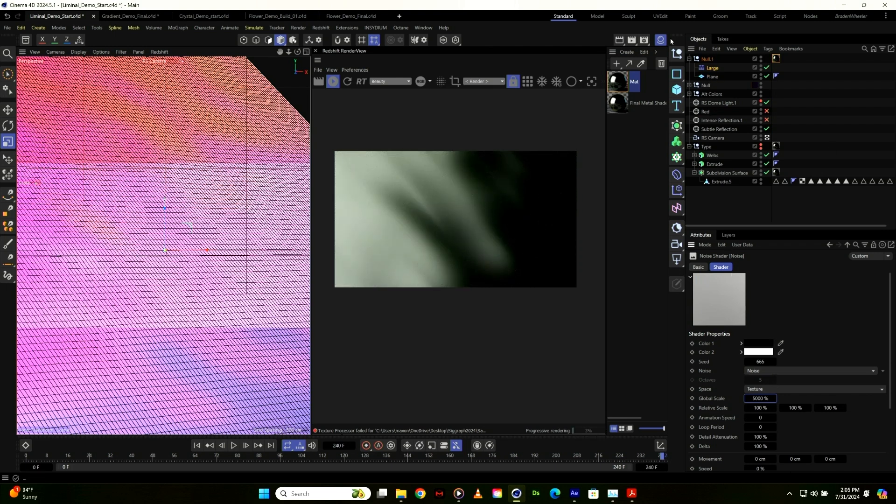
Raise the Large displacer's height to 392 cm.
left_click(713, 68)
left_click(755, 266)
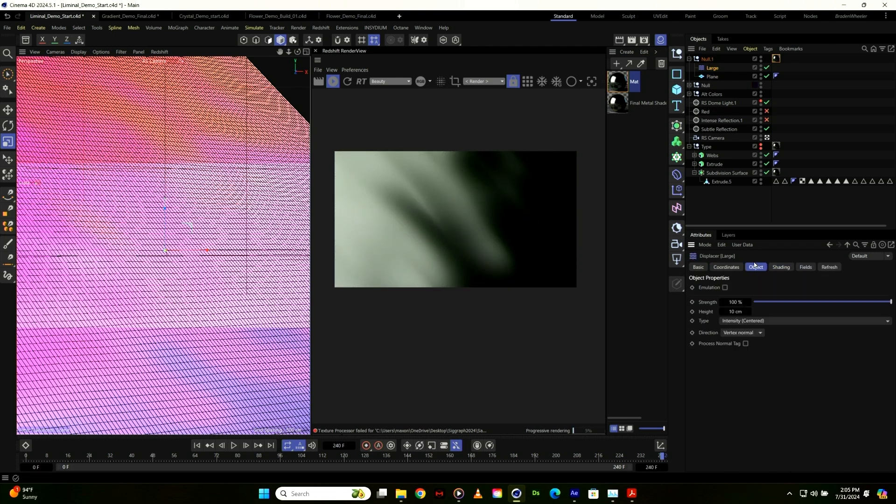
left_click_drag(735, 311, 796, 311)
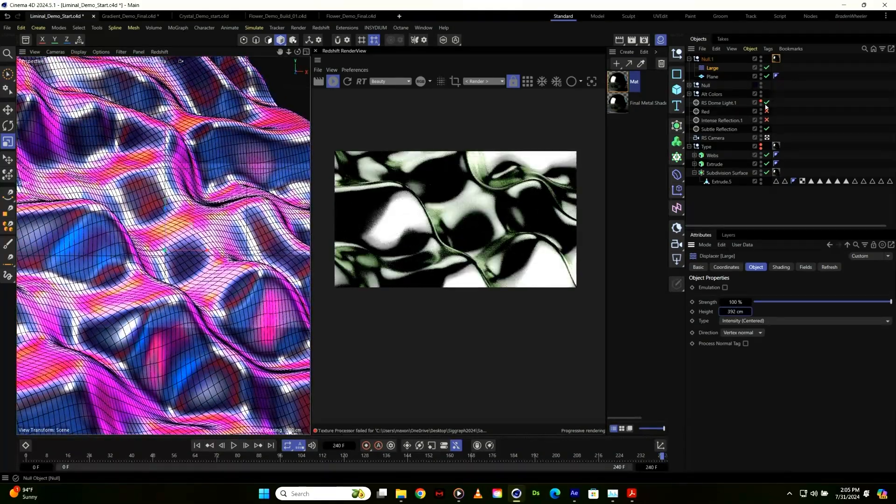
Load ._Grad_Hdri_05 (00000).png as the Subtle Reflection dome light's texture and rotate the light to a heading of 266°.
left_click(721, 129)
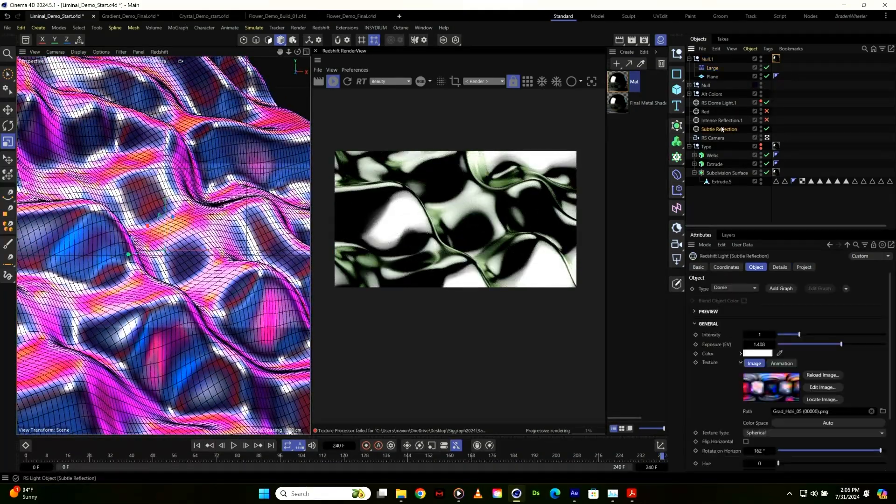
left_click(883, 411)
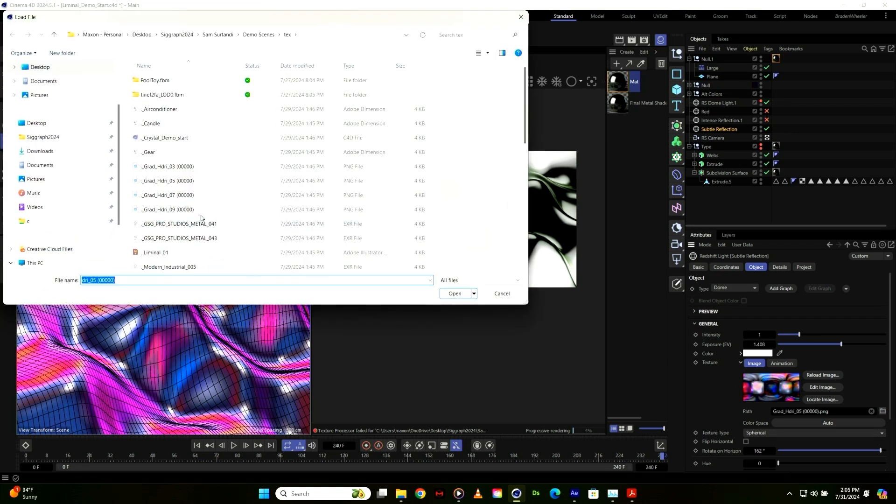
double_click(196, 182)
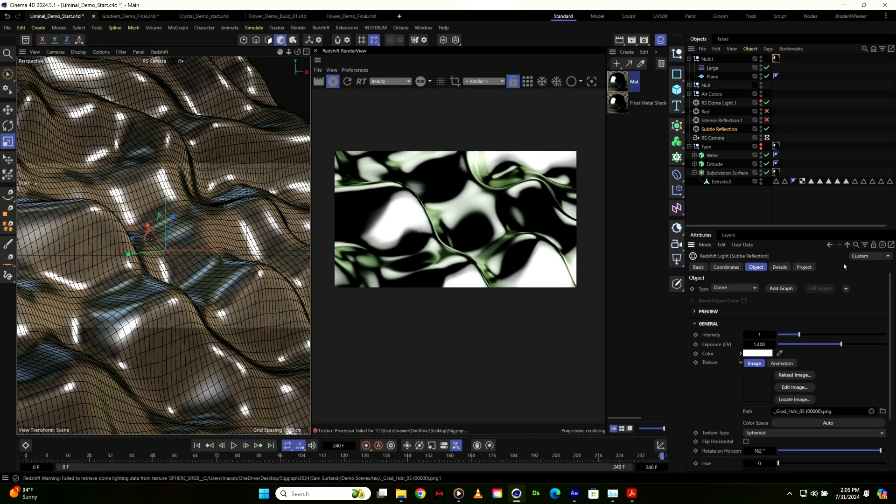
left_click(726, 267)
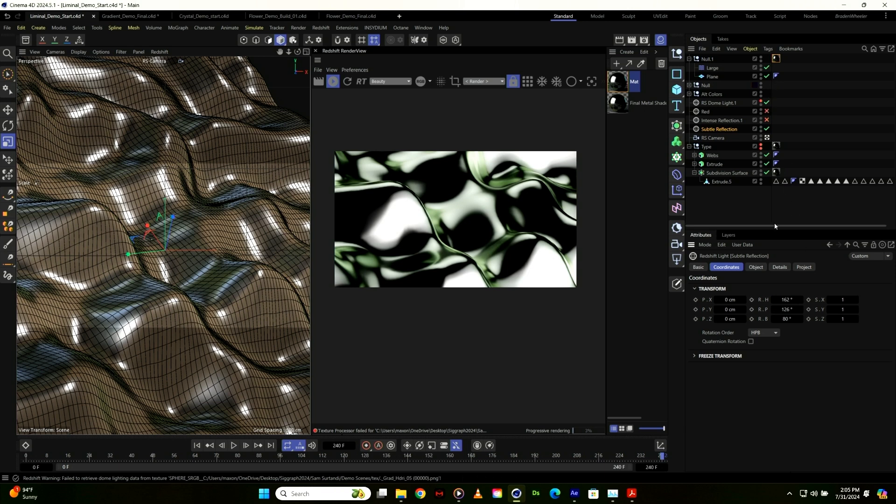
left_click_drag(788, 302, 804, 319)
Enable the Intense Reflection.1 light, and turn off Subtle Reflection and RS Dome Light.1.
left_click(721, 120)
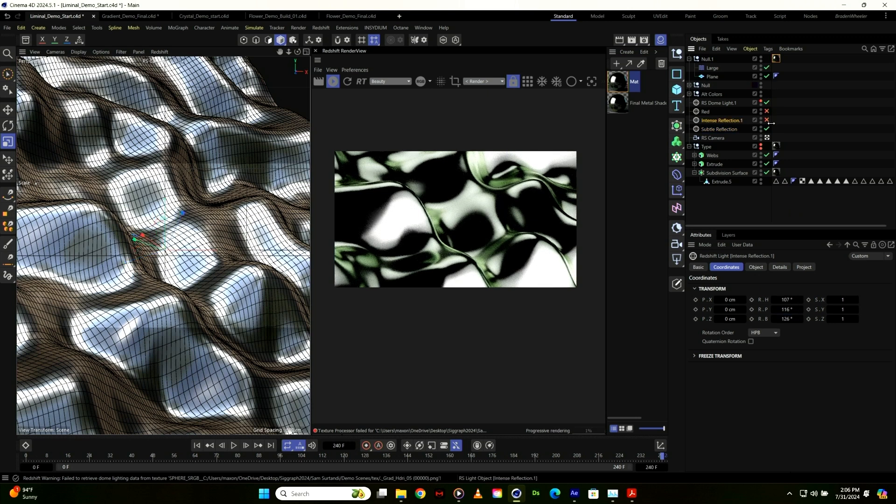
left_click(767, 129)
left_click(767, 120)
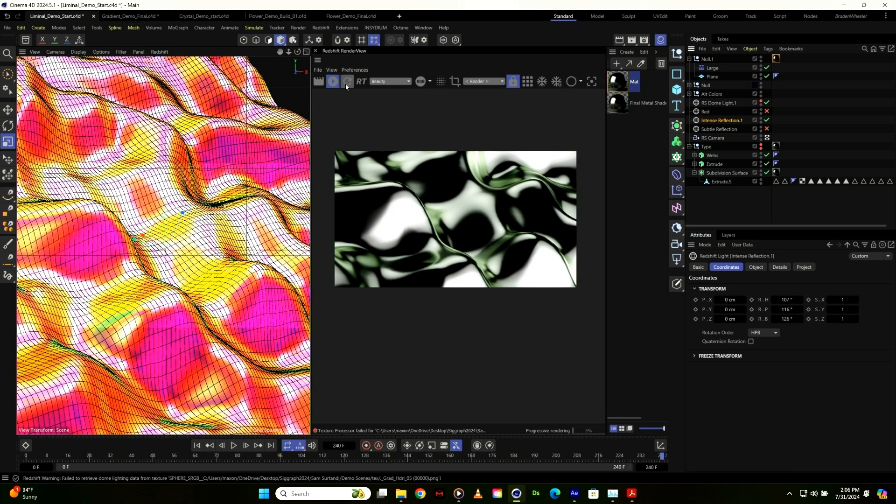
left_click_drag(374, 178, 398, 192)
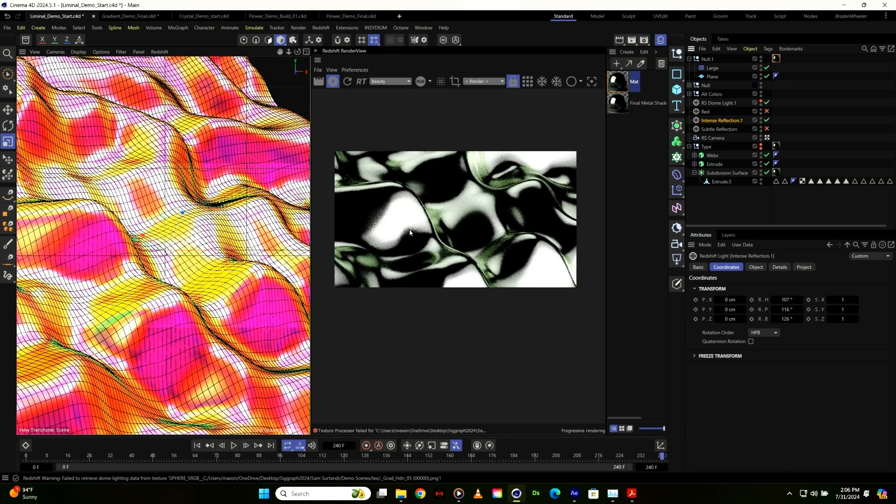
left_click(767, 102)
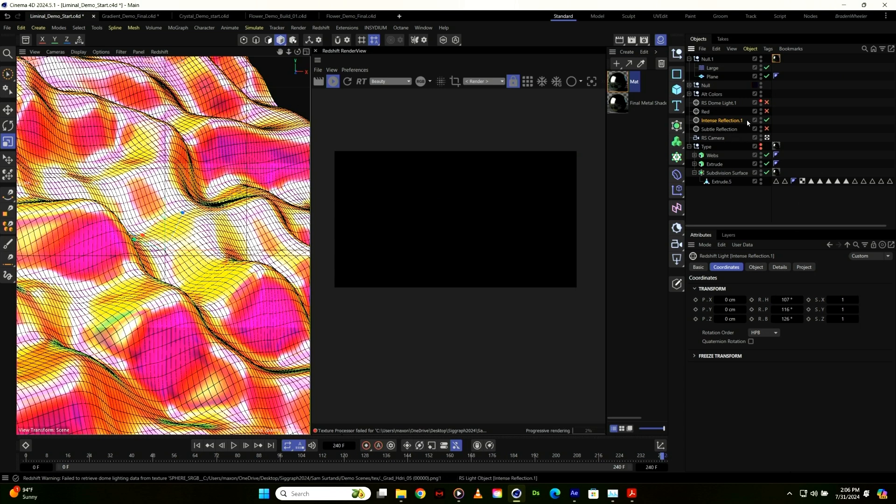
Clear the object exclusion lists of Intense Reflection.1 and Subtle Reflection, switching the active light from the first to the second.
left_click(804, 267)
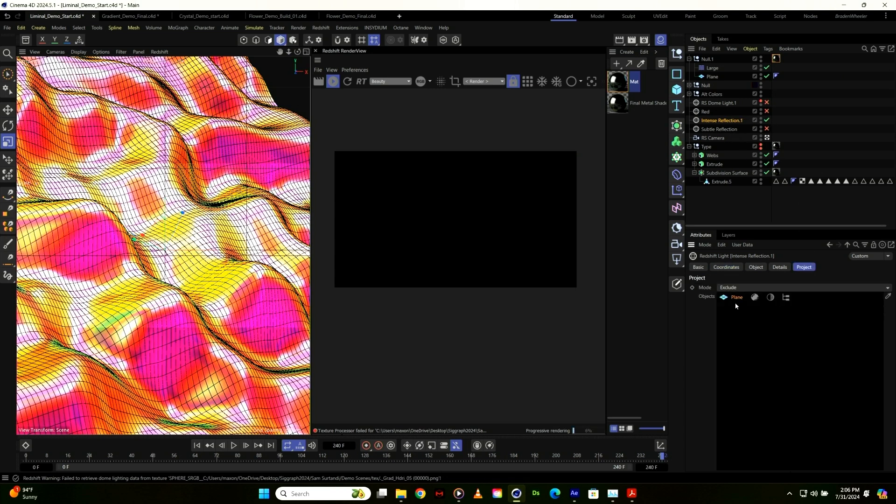
key("Delete")
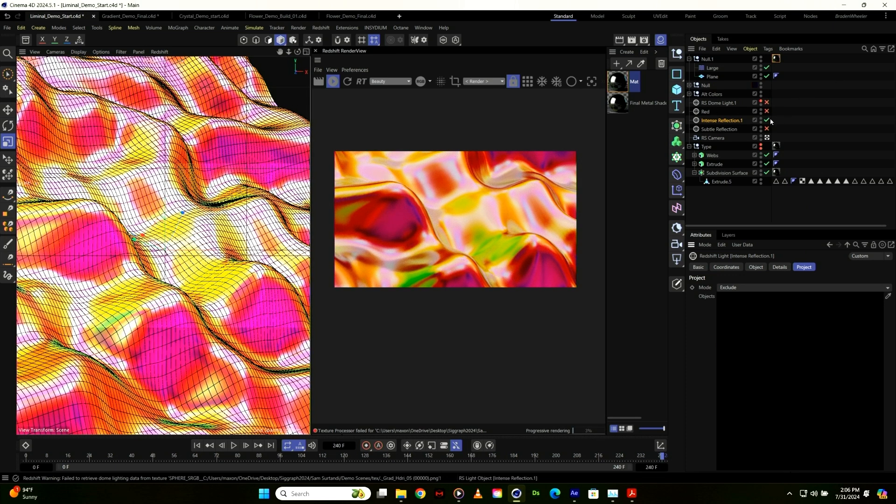
left_click(767, 120)
left_click(766, 129)
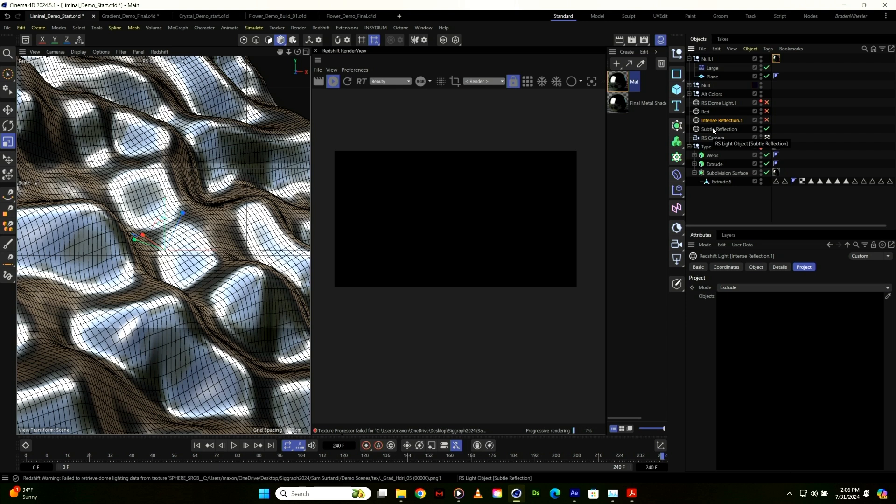
left_click(726, 129)
key("Delete")
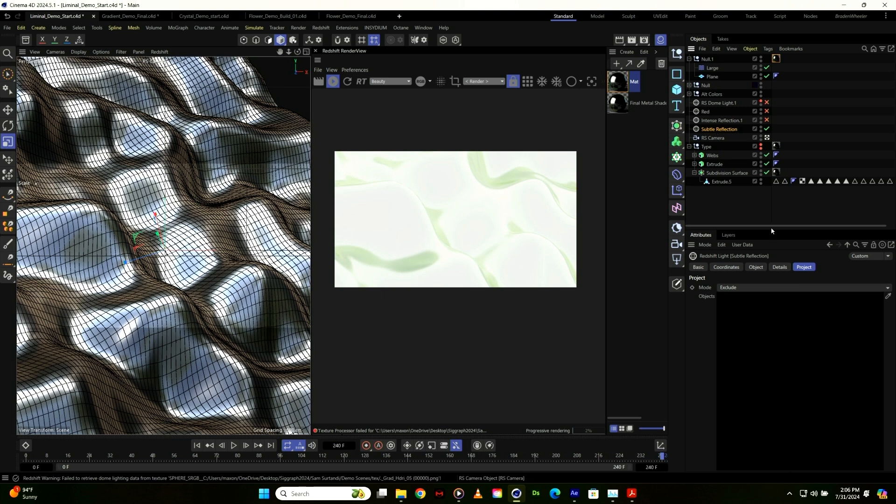
Lower the Subtle Reflection light's exposure to -0.871 and load ._Grad_Hdri_05 (00000).png again as its texture.
left_click(756, 267)
mouse_move(836, 345)
left_mouse_down()
mouse_move(789, 345)
mouse_move(822, 345)
left_mouse_up()
left_click(883, 411)
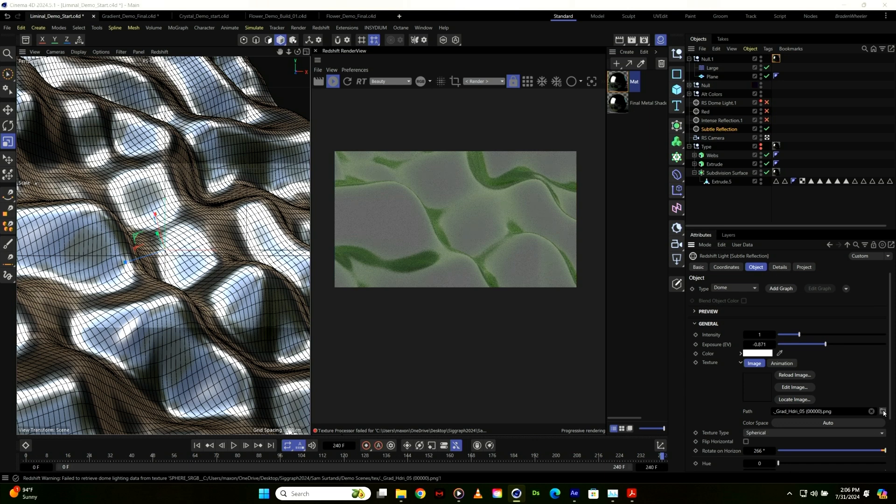
double_click(182, 187)
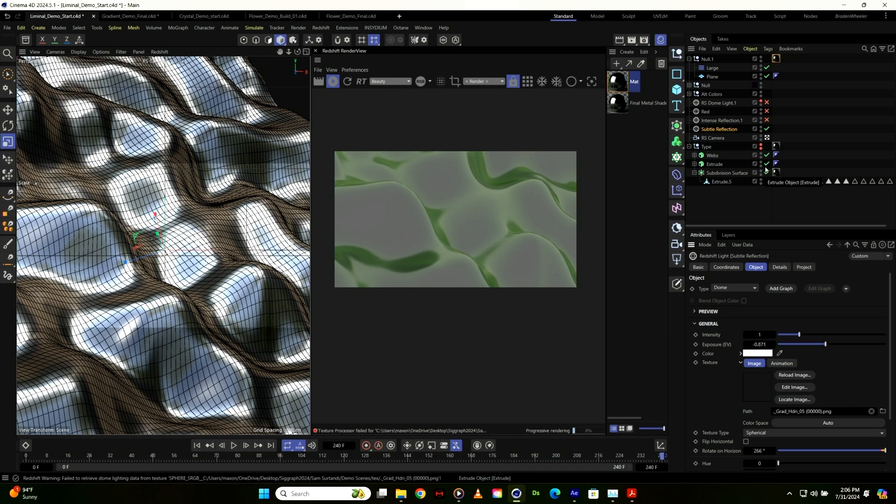
Light the plane with Intense Reflection.1 instead of Subtle Reflection.
left_click(766, 130)
left_click(766, 120)
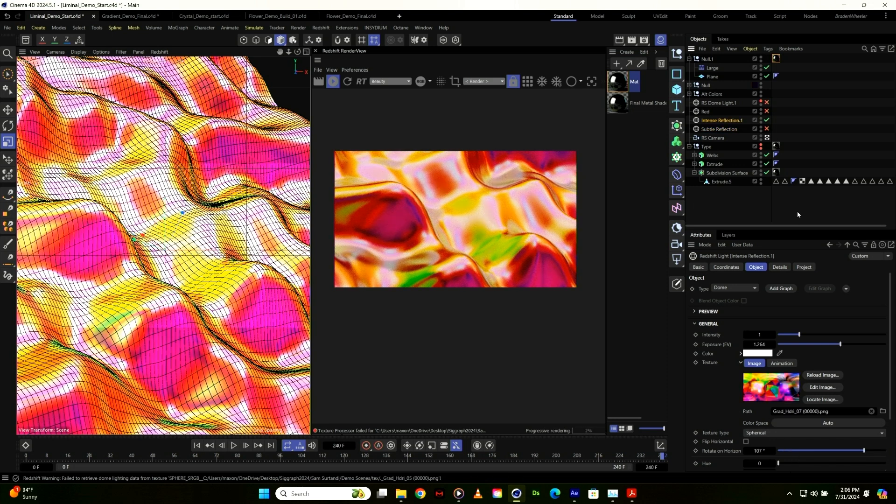
Increase the global scale of the Large displacer's noise to 8000%.
left_click(711, 68)
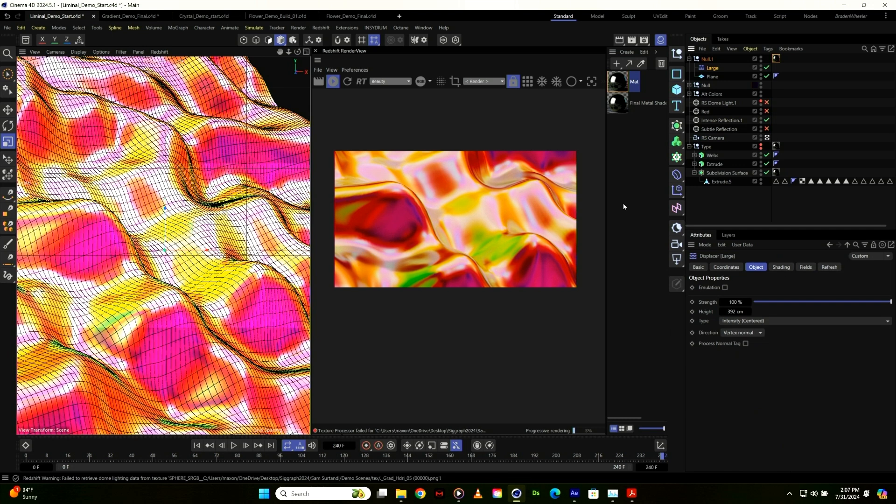
left_click(781, 266)
left_click(733, 322)
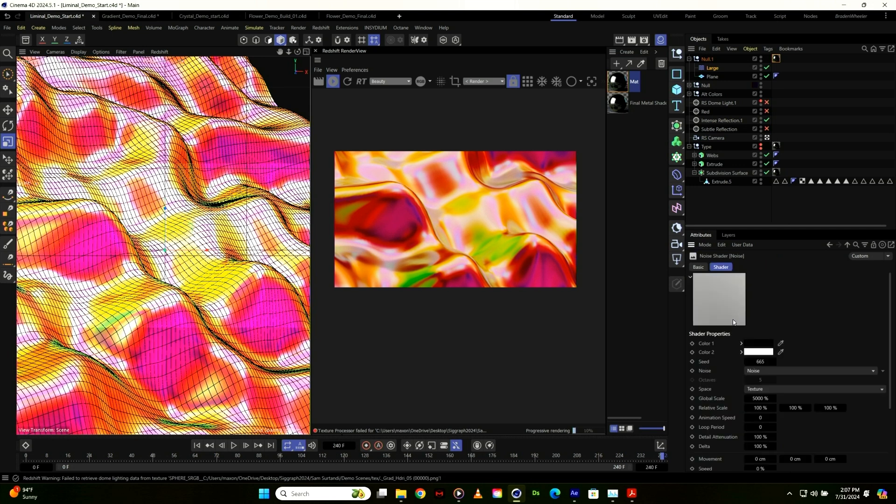
left_click(761, 398)
type("8000")
key("Return")
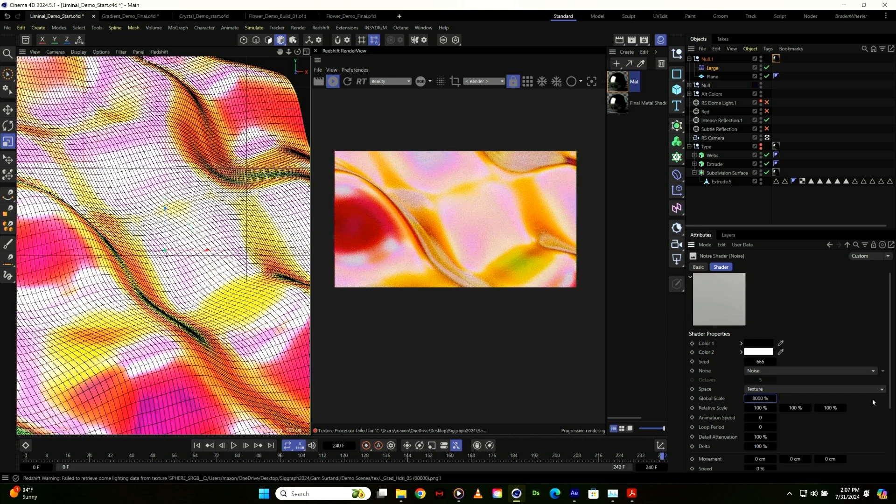
Step the Large displacer's noise seed up to 672 to try different surface shapes.
left_click(774, 362)
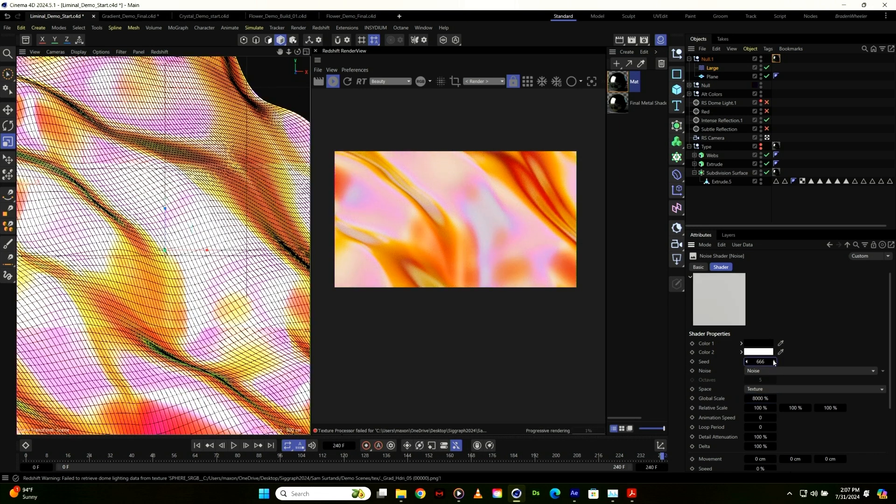
left_click(774, 363)
left_click(774, 362)
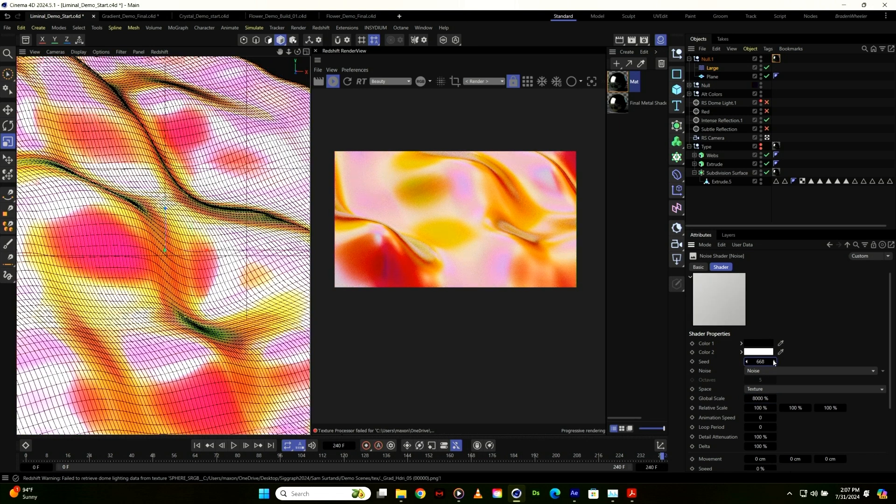
left_click(774, 362)
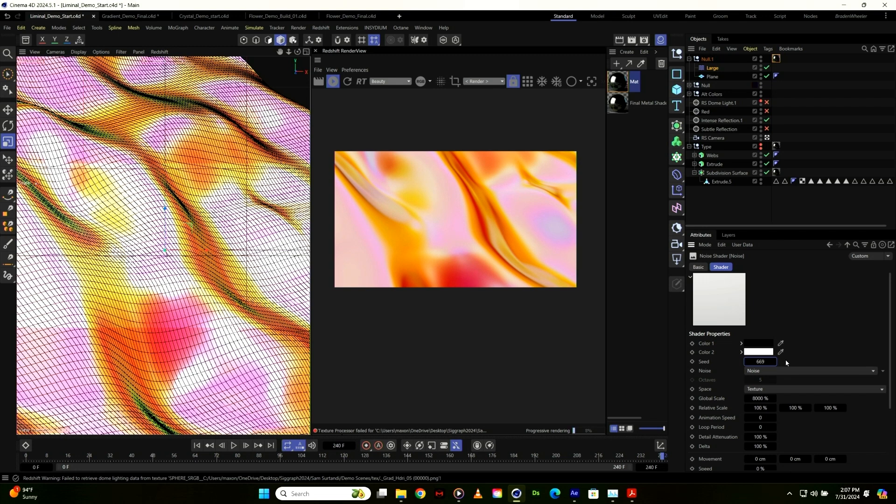
left_click(775, 361)
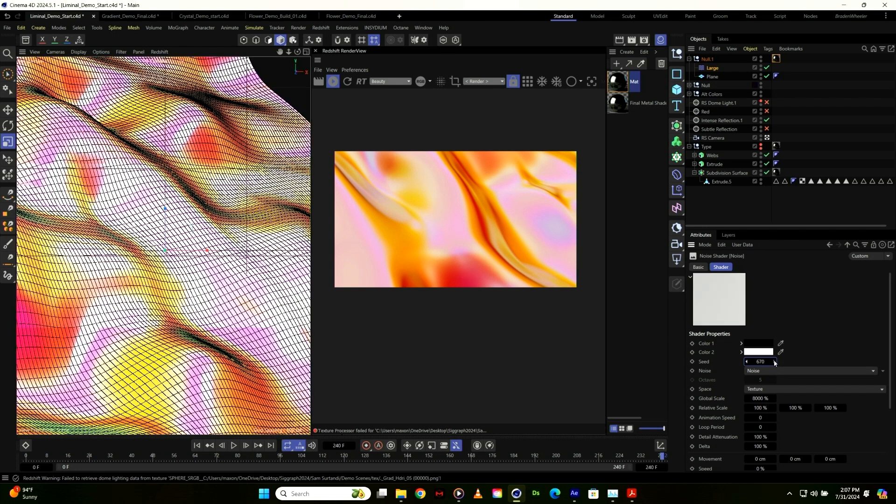
left_click(775, 361)
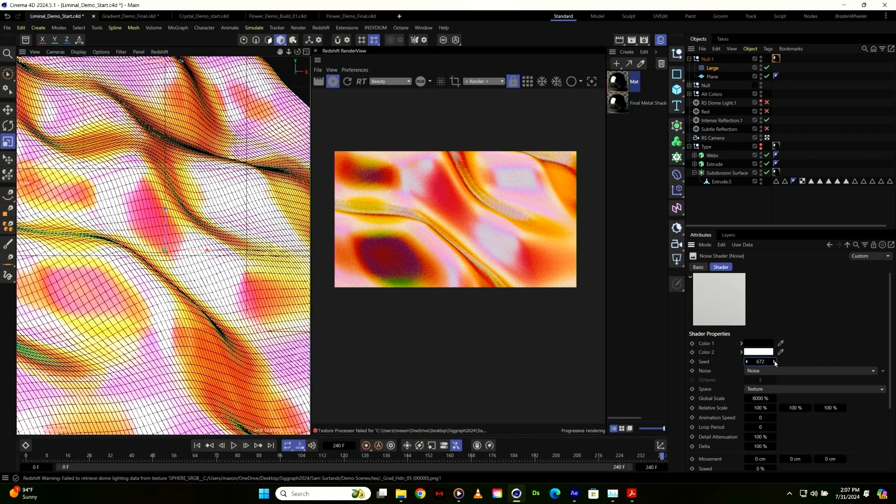
left_click(775, 361)
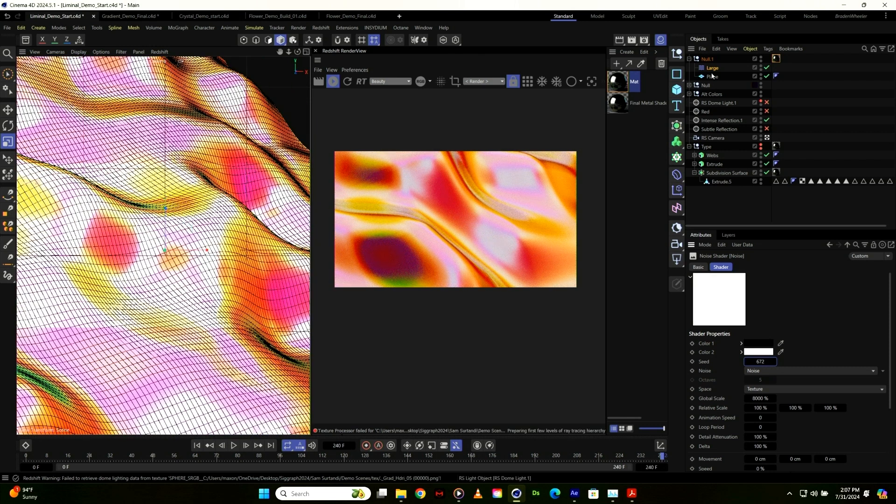
Rotate the Intense Reflection.1 dome light to a heading of 168°, pitch of 221° and bank of 187°.
left_click(721, 120)
left_click(726, 267)
left_click_drag(788, 310, 816, 318)
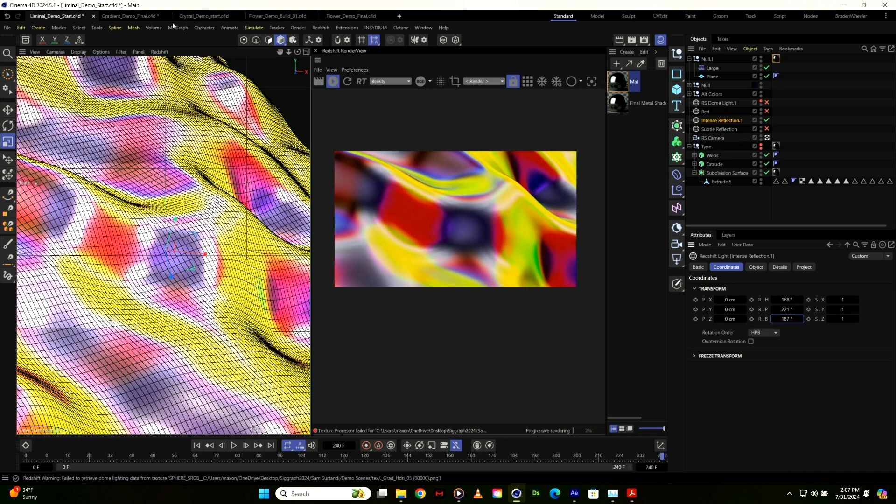
Switch to Gradient_Demo_Final.c4d and examine its takes and the rotation and texture settings of Color Only 01 and Color Only 02.
left_click(134, 16)
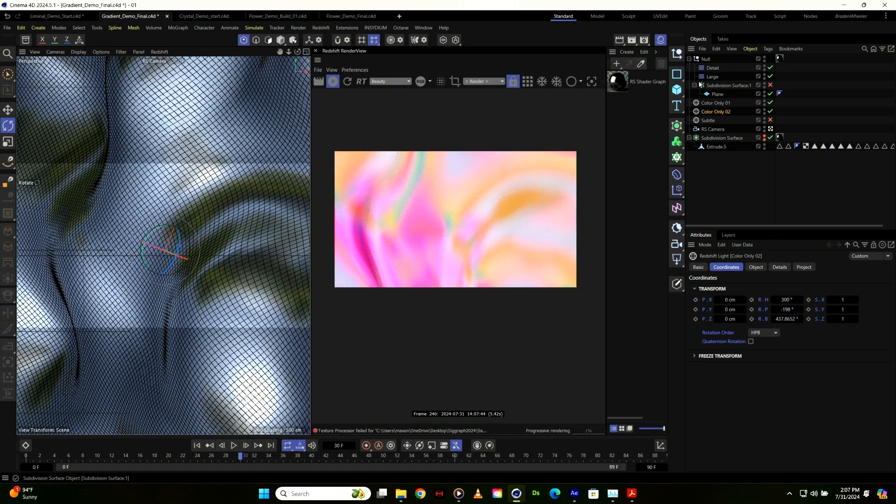
left_click(723, 39)
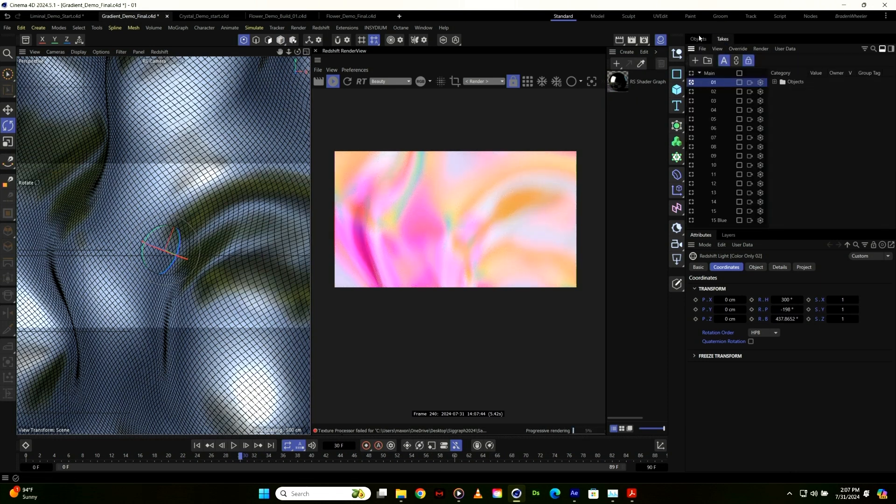
left_click(699, 39)
left_click(715, 103)
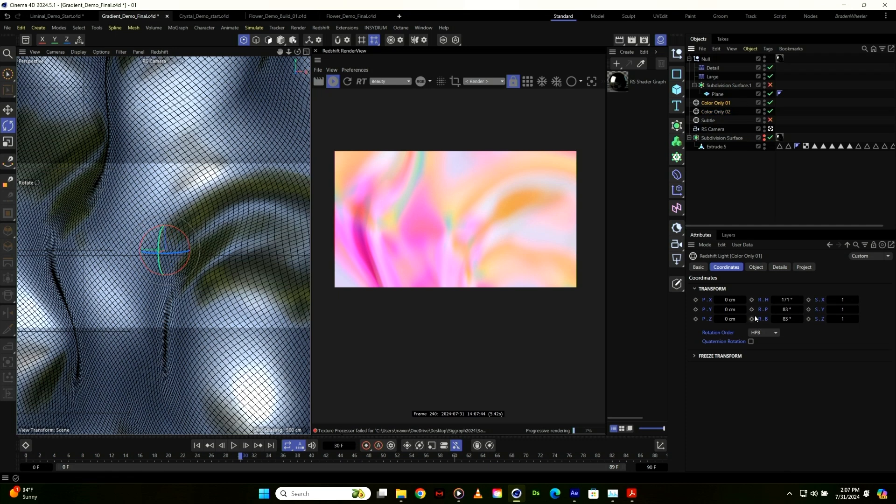
left_click(715, 112)
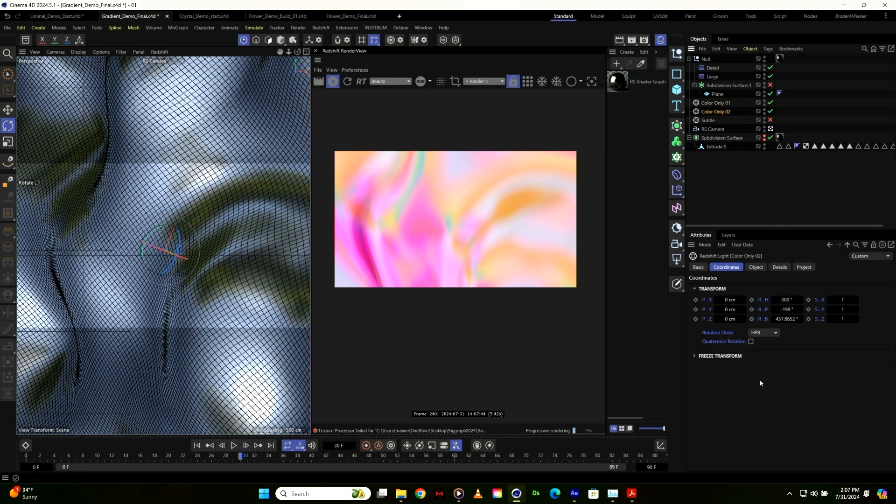
left_click(756, 267)
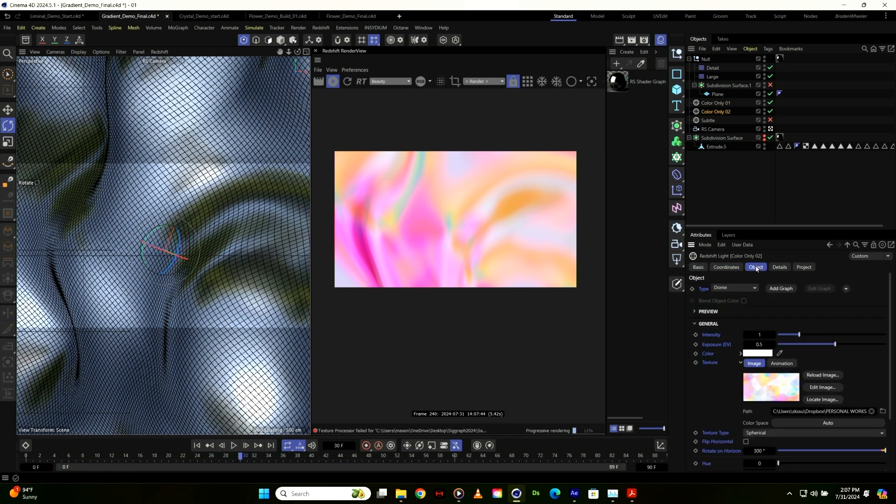
left_click(718, 104)
left_click(719, 112)
Adjust the pitch of Color Only 02 and rotate Color Only 01 to a heading of 114°, pitch of -7° and bank of 220°.
left_click(729, 269)
left_click_drag(792, 307, 819, 306)
left_click(715, 103)
mouse_move(785, 319)
left_mouse_down()
mouse_move(860, 319)
mouse_move(745, 309)
mouse_move(764, 300)
mouse_move(776, 319)
left_mouse_up()
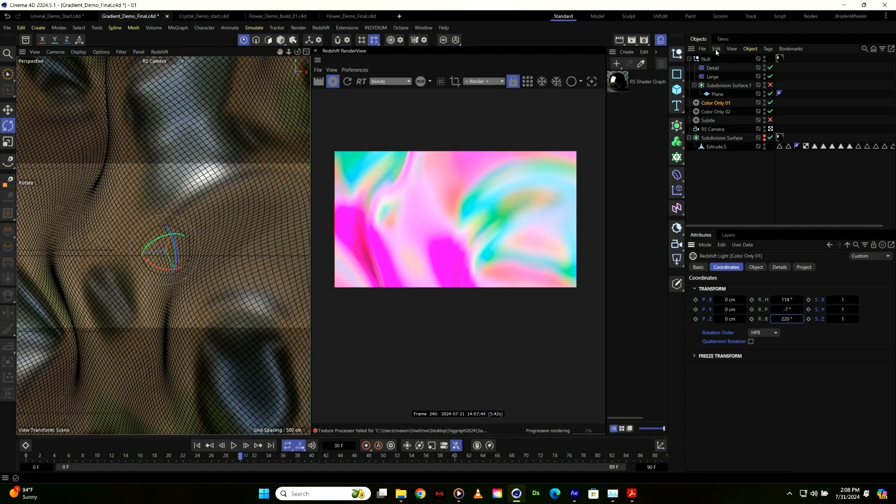
Try the Luka noise type on the Large displacer's shader, and set the noise type to Electric.
left_click(713, 76)
left_click(730, 413)
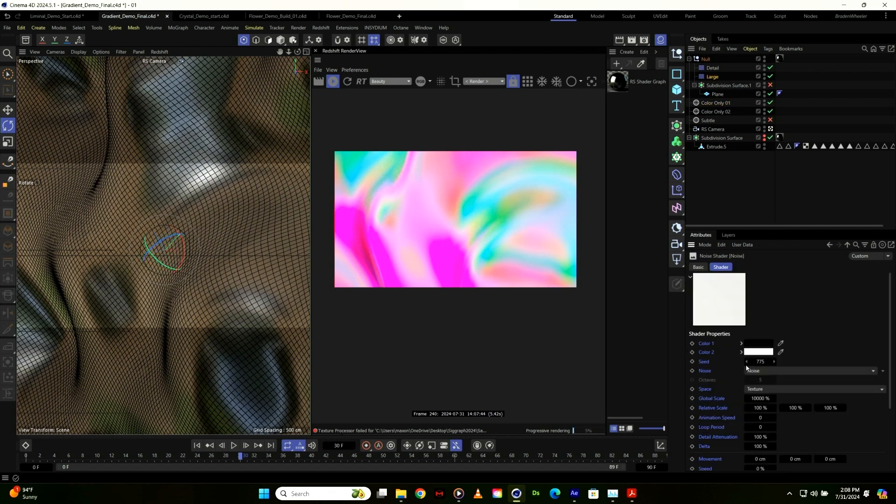
left_click(790, 391)
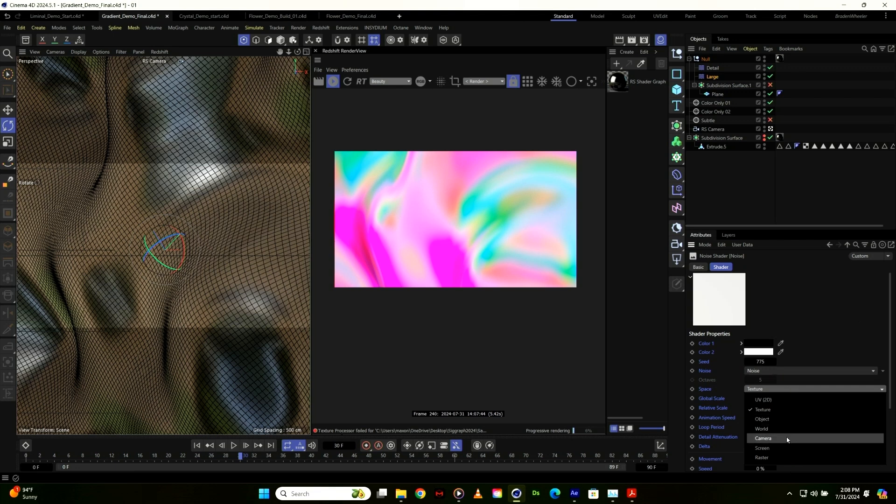
left_click(780, 371)
left_click(780, 371)
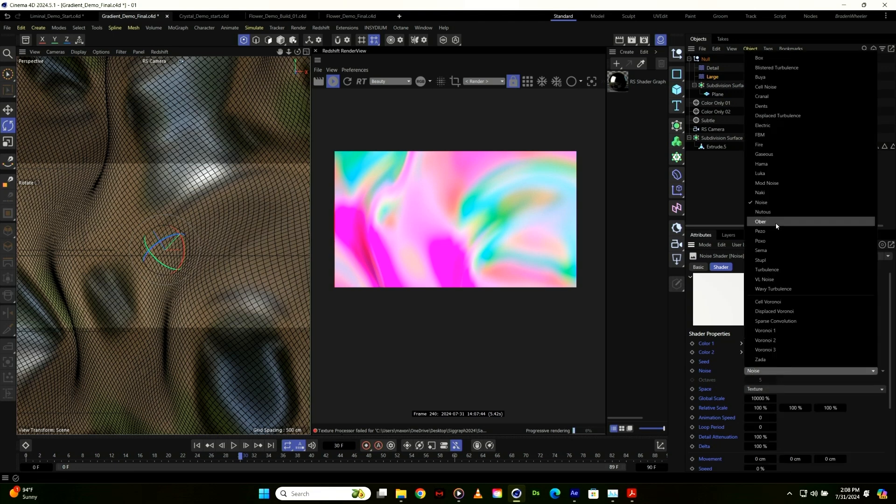
left_click(782, 175)
left_click(795, 372)
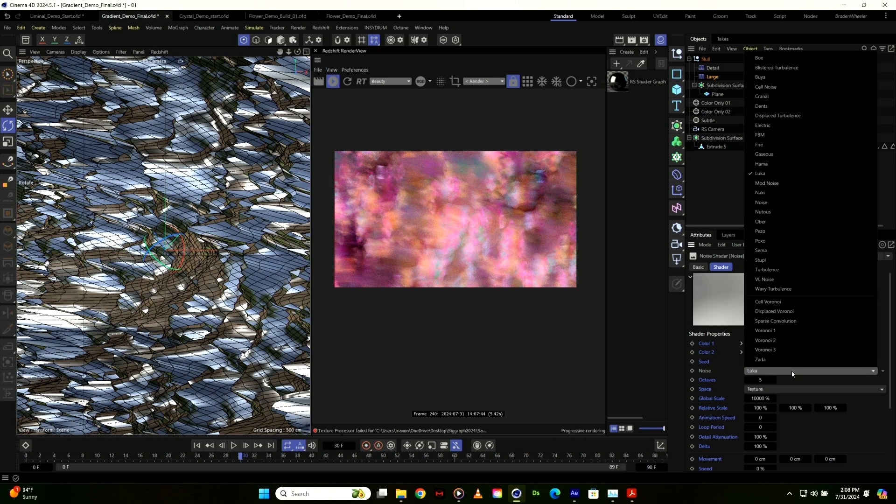
left_click(784, 126)
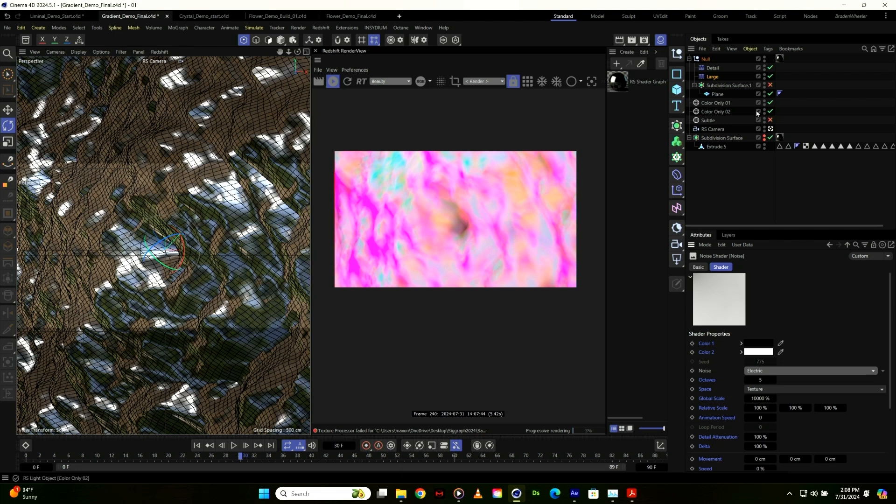
Activate takes 02, 03 and 04 in turn to preview their surface and color variations.
left_click(723, 38)
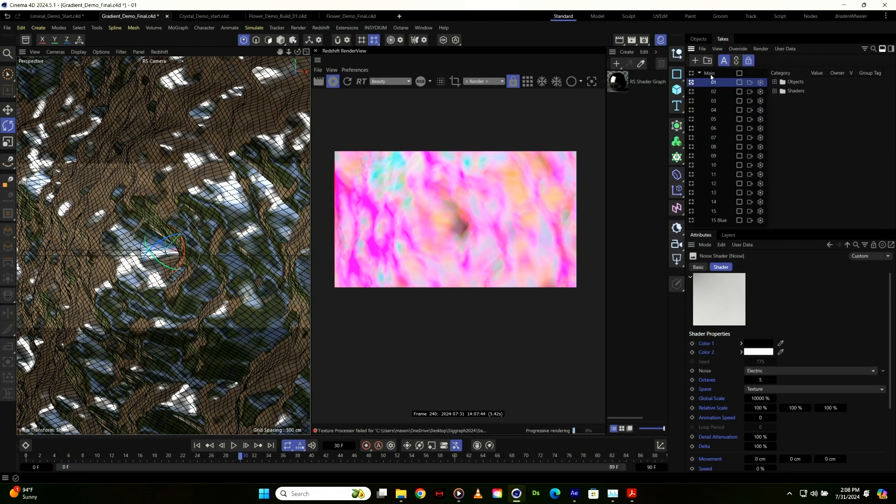
left_click(691, 94)
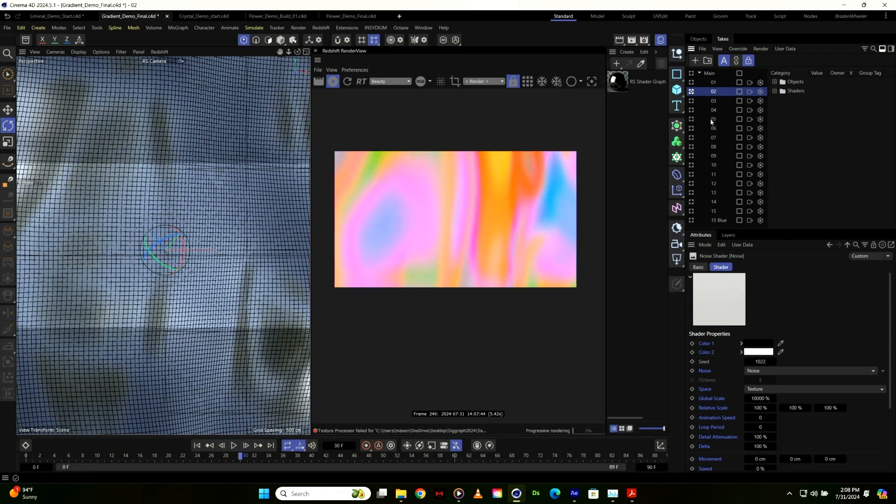
left_click(691, 102)
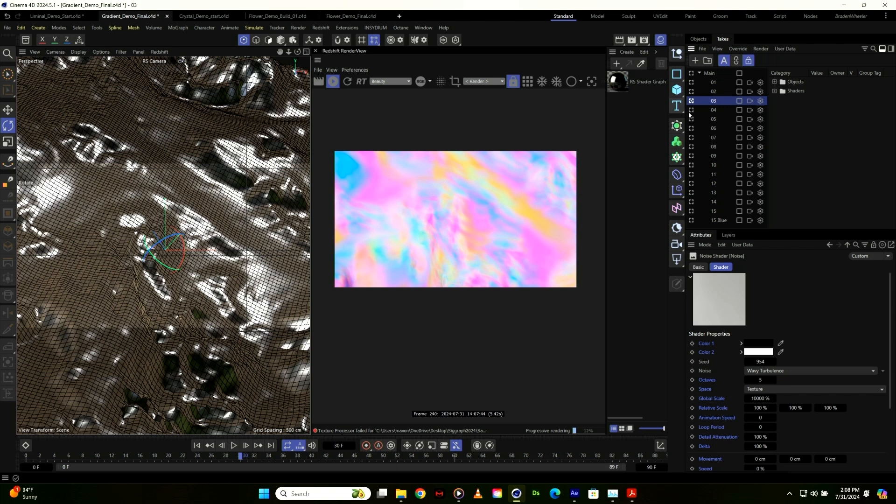
left_click(693, 112)
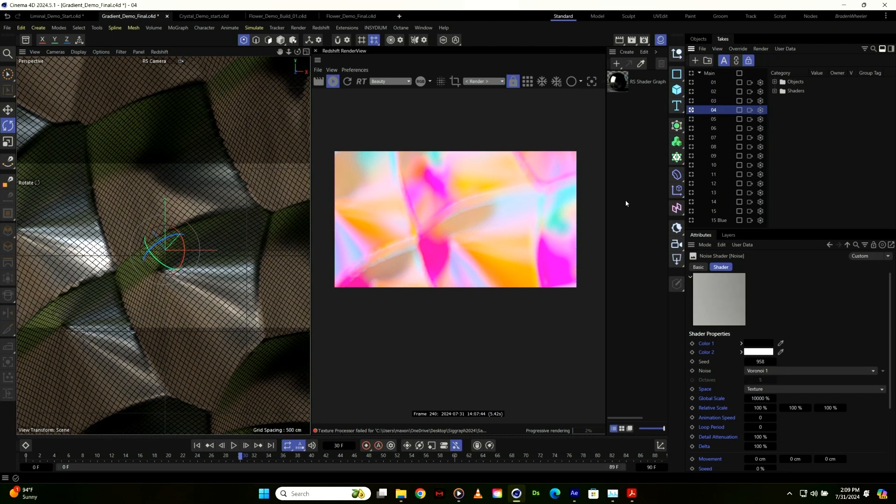
Step the seed of the Large displacer's Voronoi 1 noise up to 964 to try different surface shapes in take 04.
left_click(699, 39)
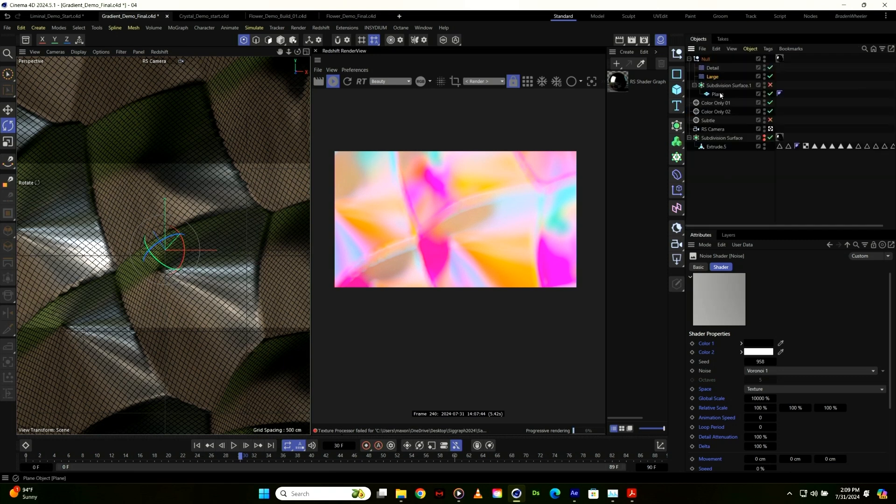
left_click(713, 77)
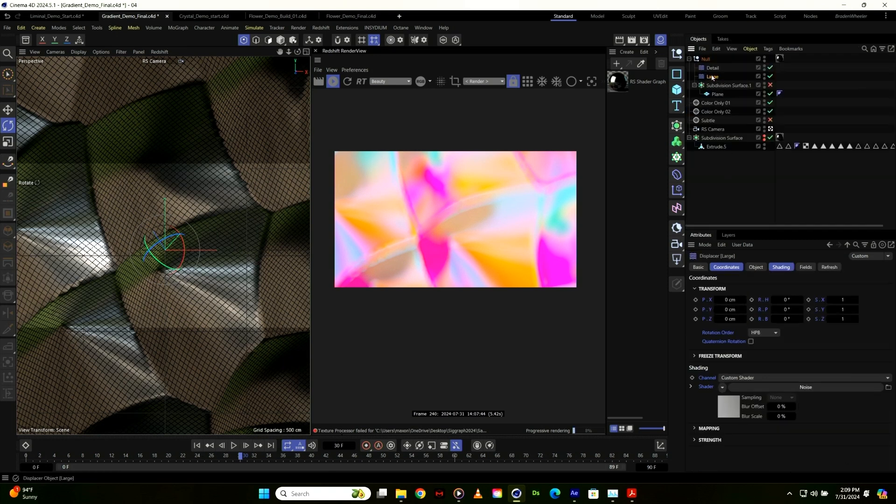
left_click(756, 267)
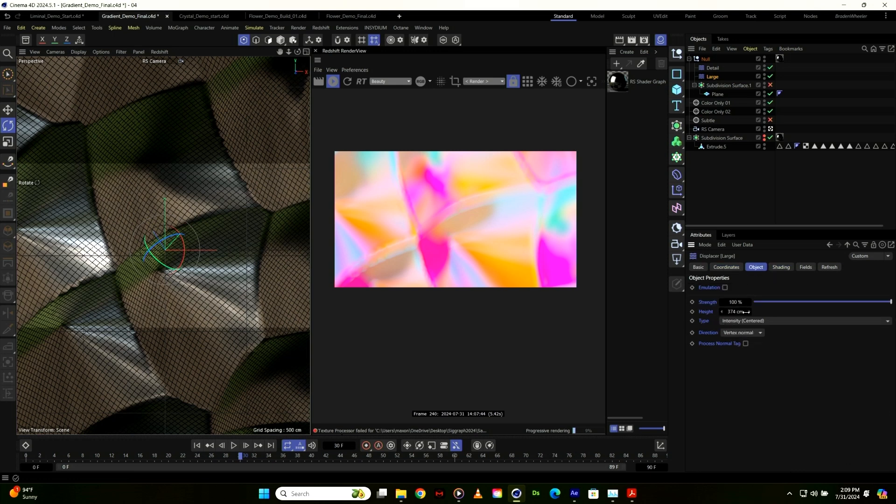
left_click(777, 267)
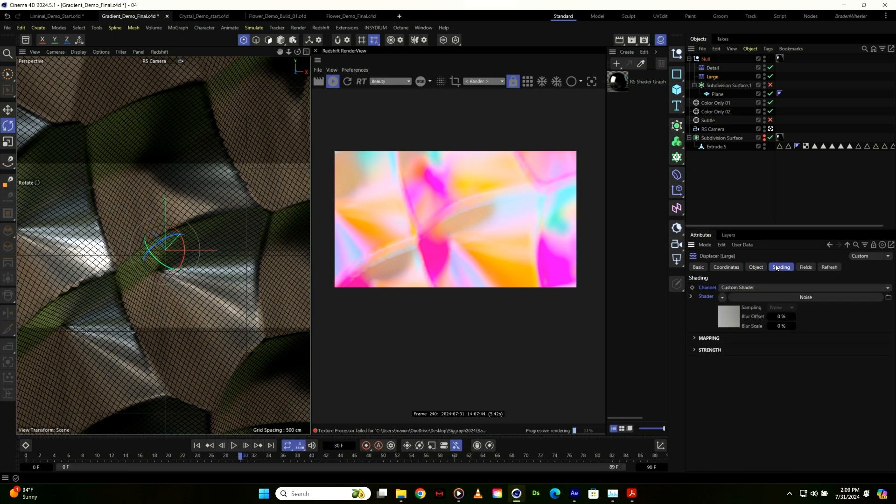
left_click(732, 322)
left_click(775, 362)
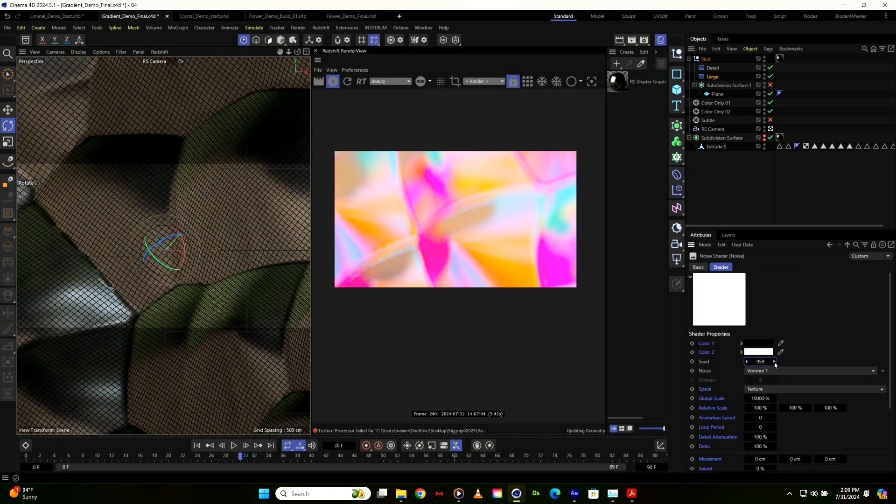
left_click(775, 362)
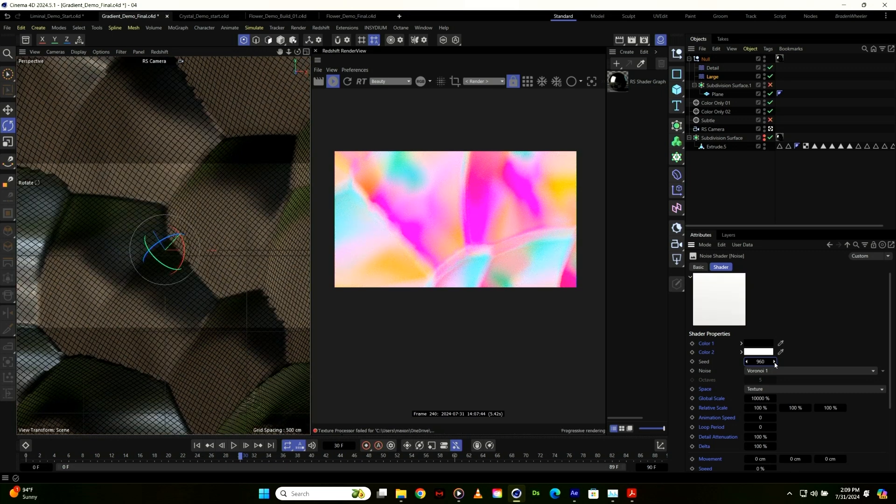
left_click(775, 362)
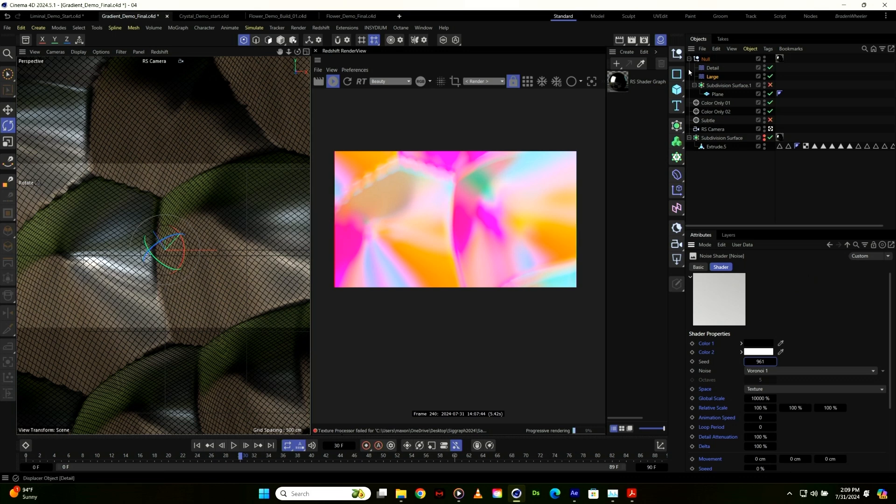
left_click(711, 77)
left_click(731, 322)
left_click(774, 362)
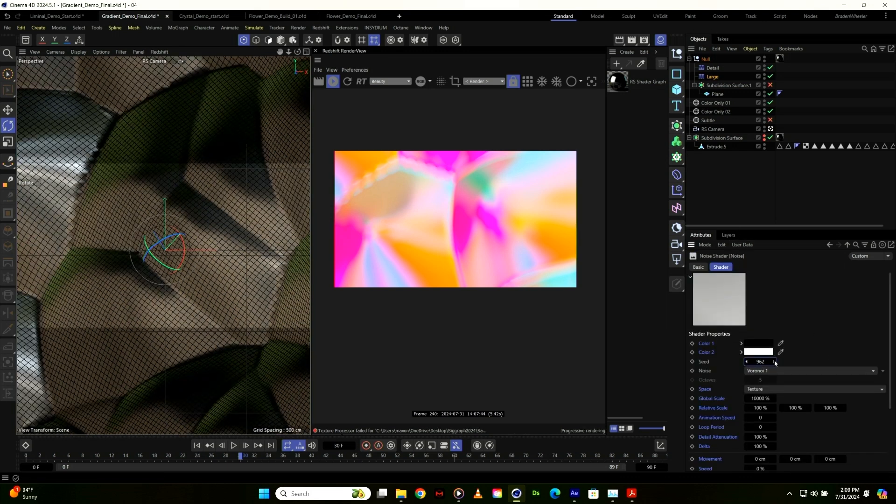
left_click(774, 362)
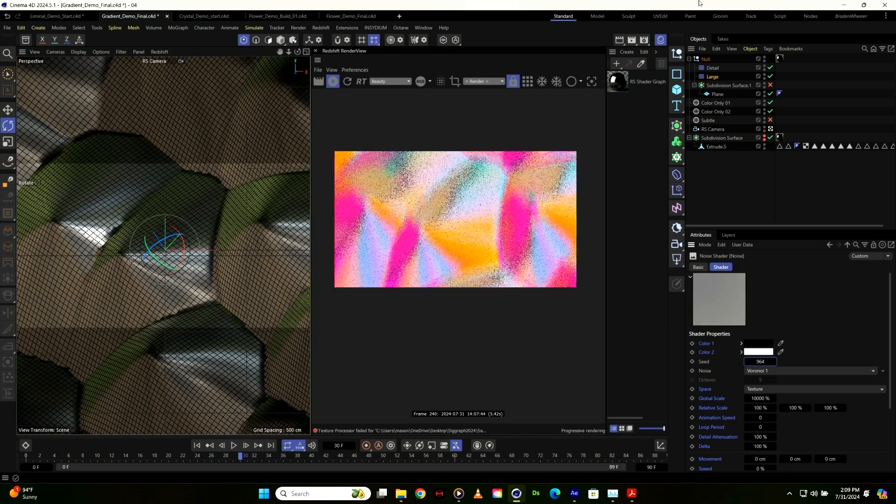
Preview take 05 and make take 06 the active take.
left_click(725, 40)
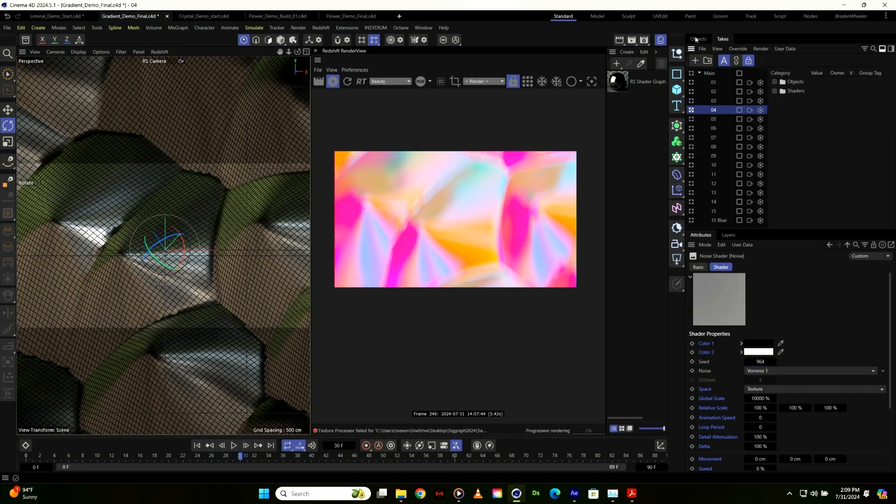
left_click(692, 121)
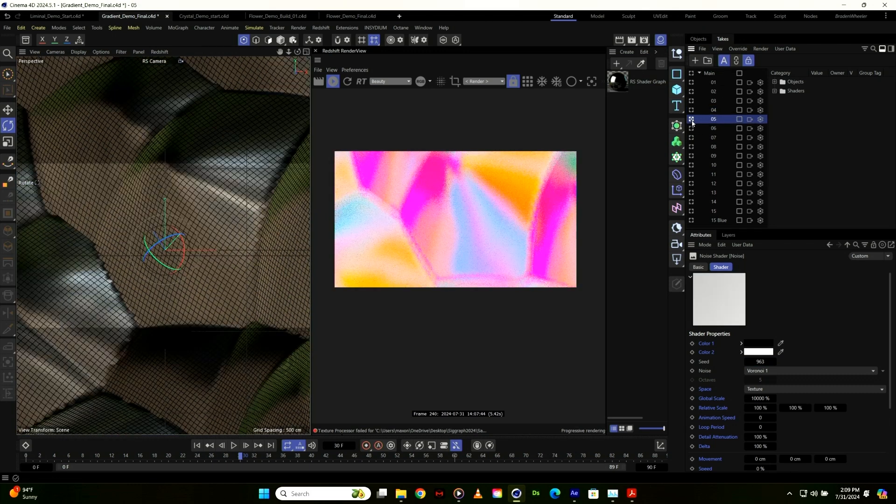
left_click(692, 131)
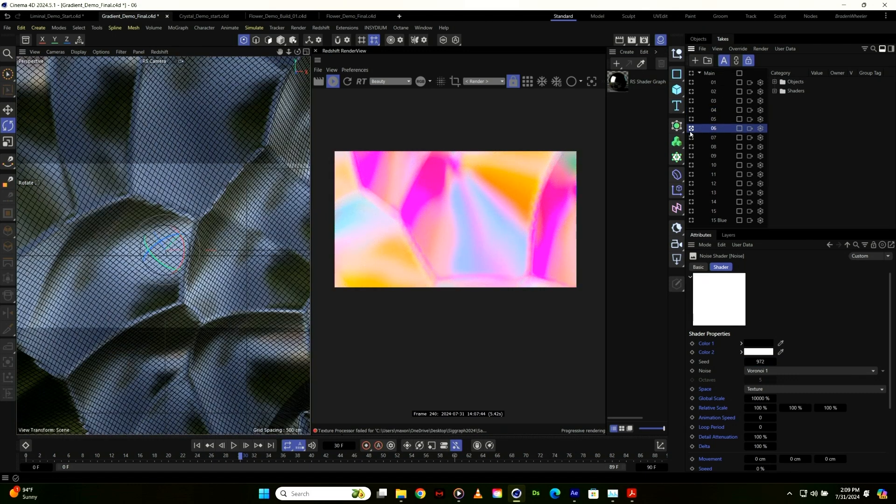
Rotate the Color Only 01 dome light to a heading of 429°, pitch of 583° and bank of 190°.
left_click(699, 38)
left_click(716, 103)
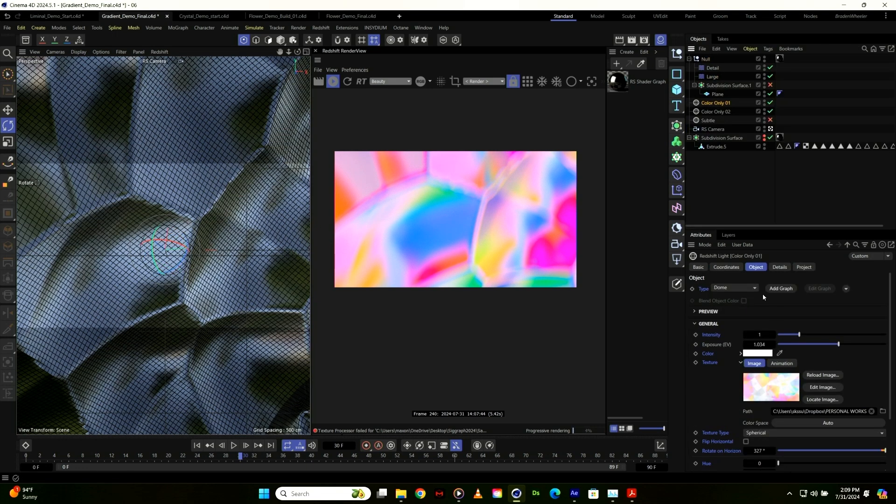
left_click(726, 267)
mouse_move(787, 299)
left_mouse_down()
mouse_move(801, 300)
mouse_move(794, 309)
mouse_move(802, 310)
mouse_move(781, 319)
mouse_move(791, 319)
mouse_move(788, 300)
left_mouse_up()
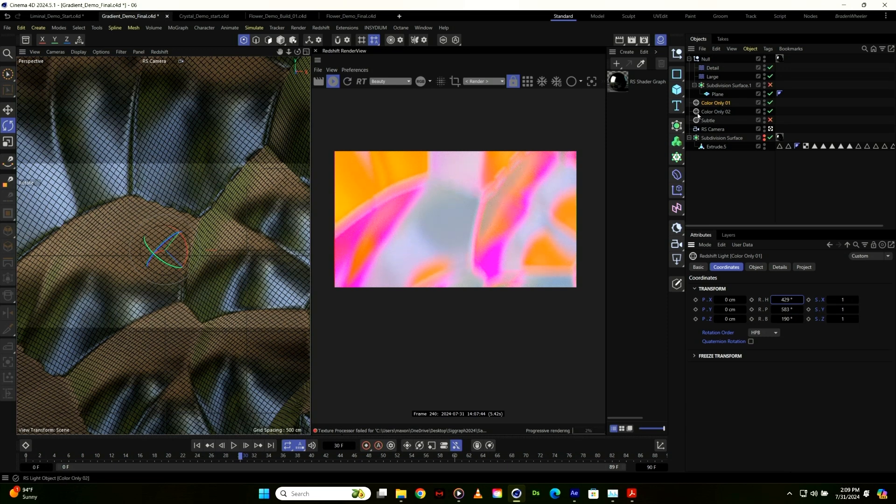
Try Grad_Hdri_07 (00000).png as the Color Only 01 dome texture, and replace it with ._Grad_Hdri_09 (00000).png.
left_click(756, 268)
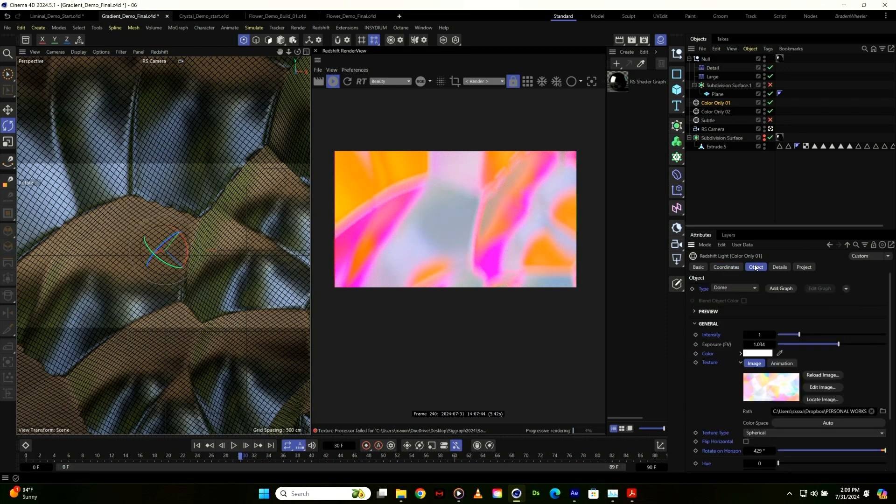
left_click(883, 412)
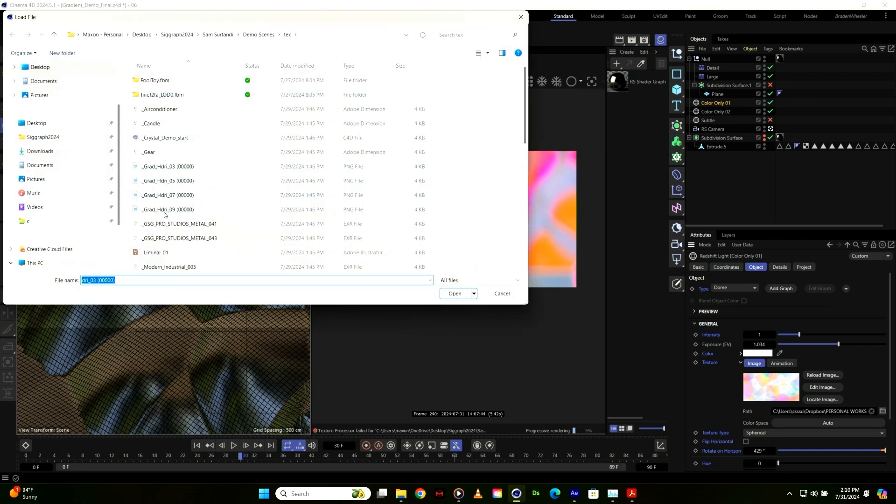
scroll(165, 215, "down", 4)
scroll(161, 249, "down", 2)
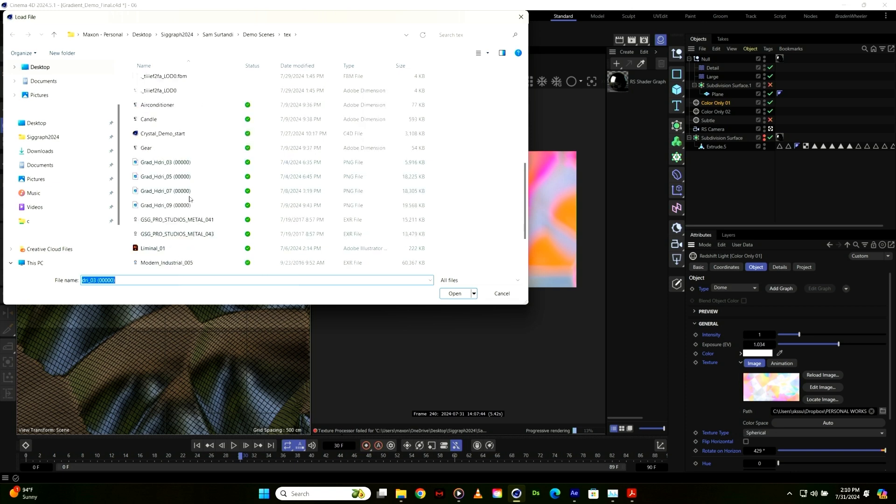
double_click(211, 193)
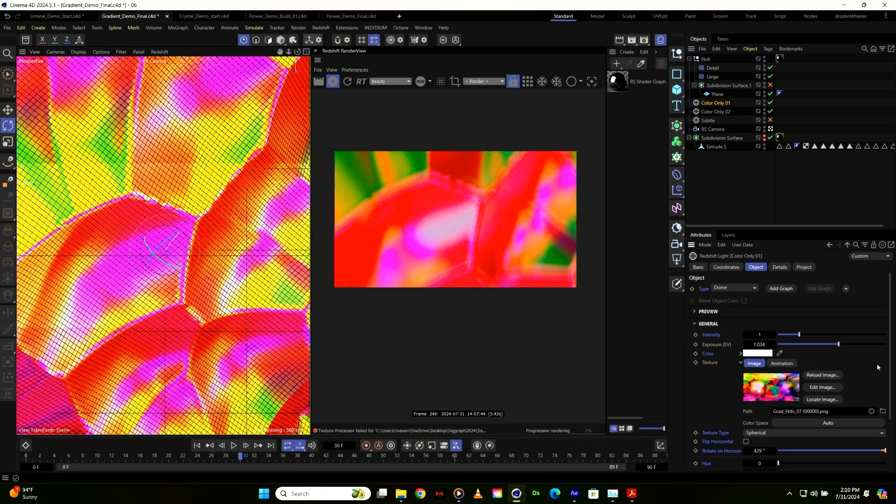
left_click(882, 411)
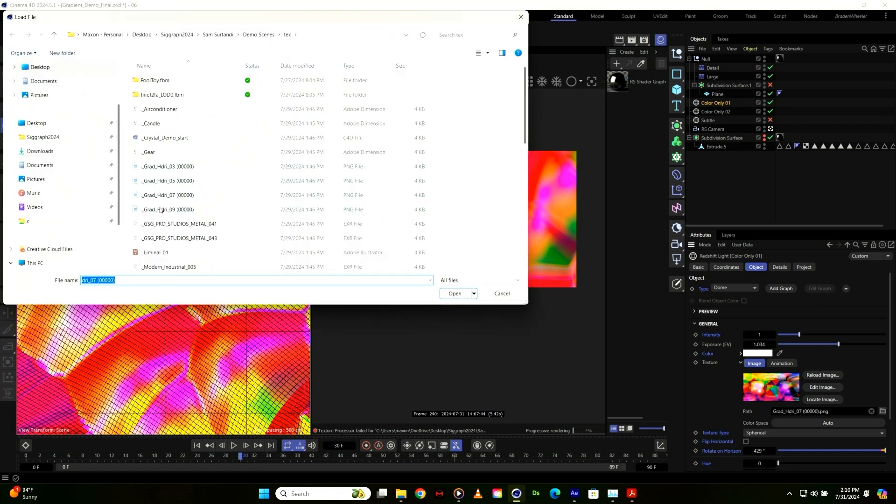
double_click(160, 210)
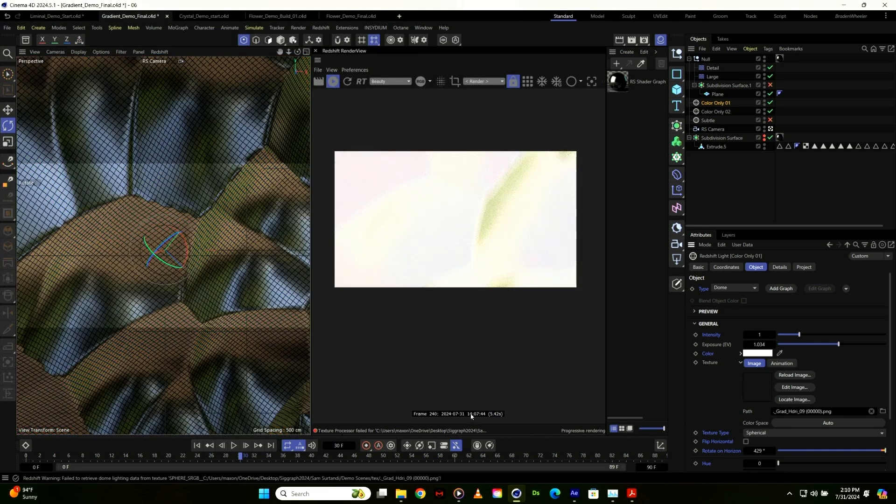
Load Grad_Hdri_09 (00000).png as the Color Only 01 dome texture and raise the light's exposure to about 4.032 EV.
left_click(882, 411)
scroll(168, 210, "down", 5)
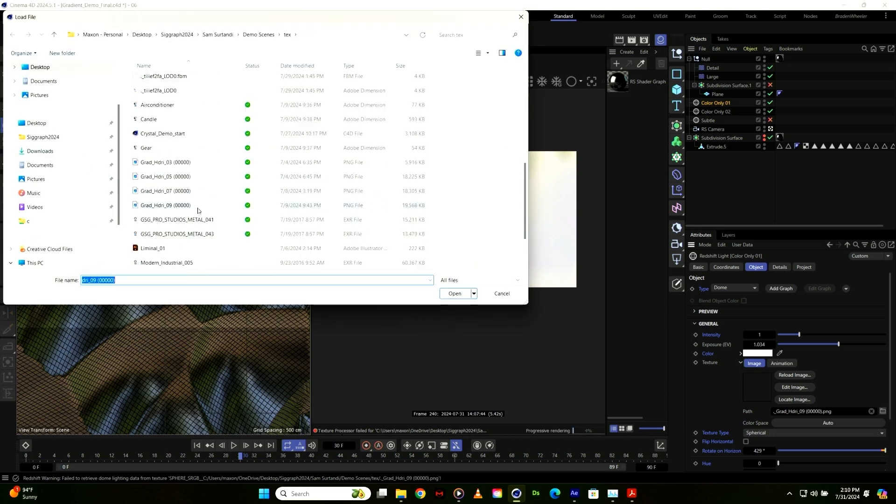
double_click(172, 222)
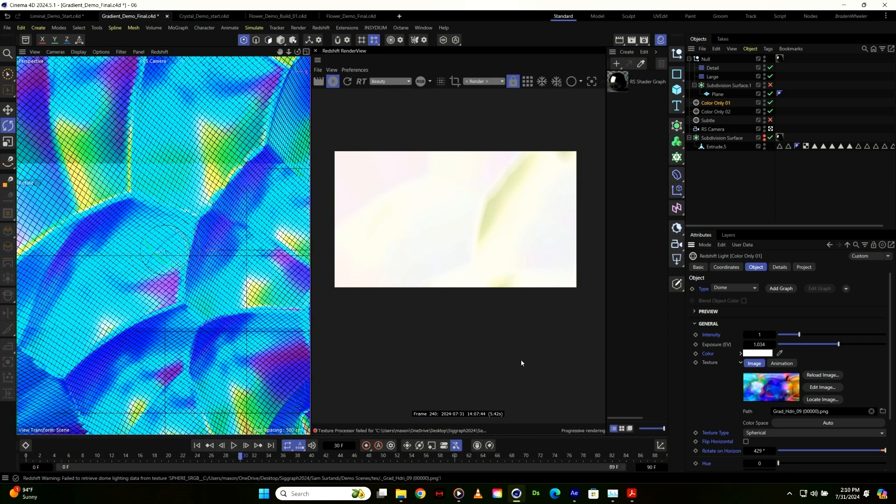
left_click_drag(843, 342, 847, 344)
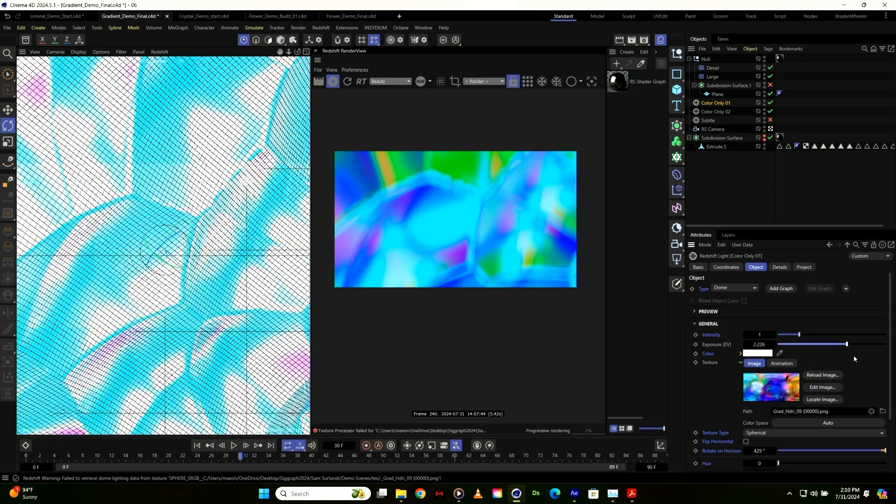
left_click(860, 345)
Try a hue of about 282 on the dome texture, reset it to 0, and set the saturation to about 87.7.
scroll(710, 442, "down", 3)
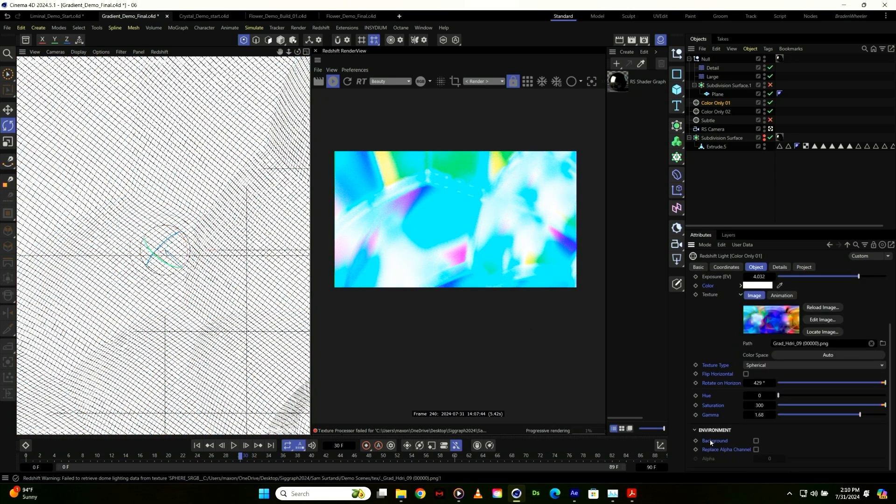
mouse_move(850, 407)
left_mouse_down()
mouse_move(869, 405)
mouse_move(862, 395)
left_mouse_up()
left_click(868, 395)
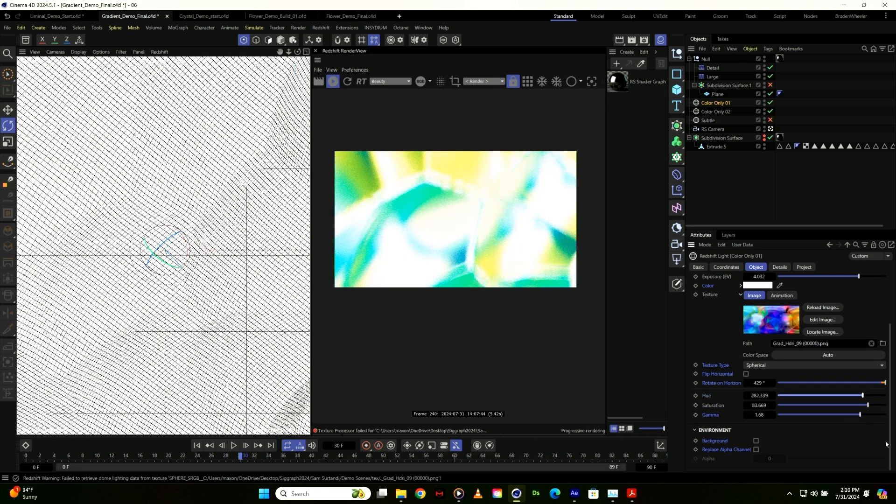
right_click(772, 396)
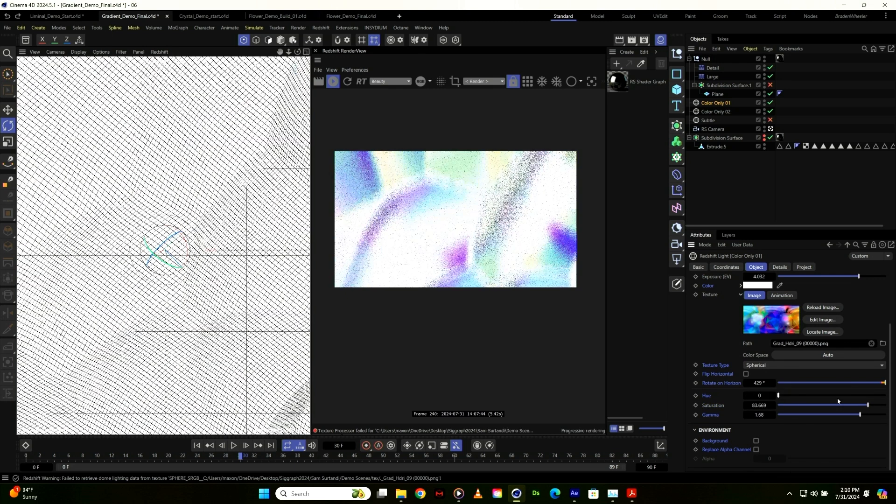
left_click(855, 406)
left_click_drag(855, 408, 872, 405)
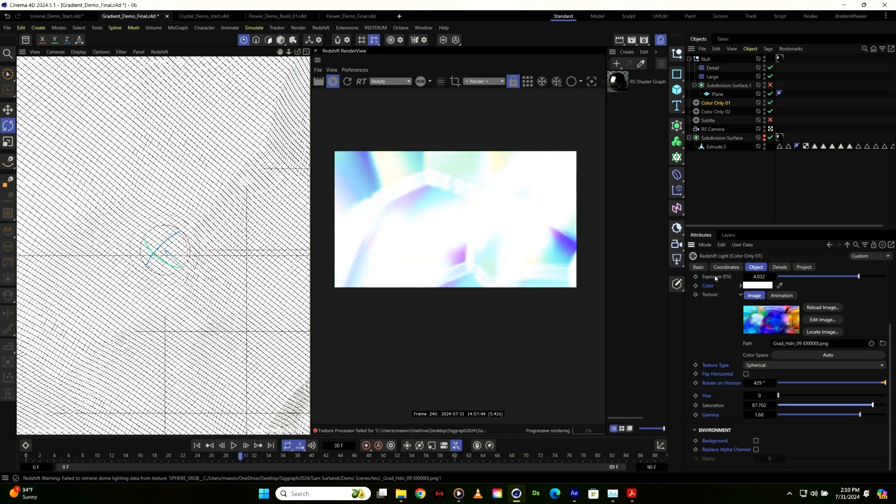
Rotate the Color Only 01 dome light to a heading of 450°, pitch of 669° and bank of 284°.
left_click(727, 267)
left_click_drag(788, 302, 843, 310)
left_click_drag(780, 319, 773, 300)
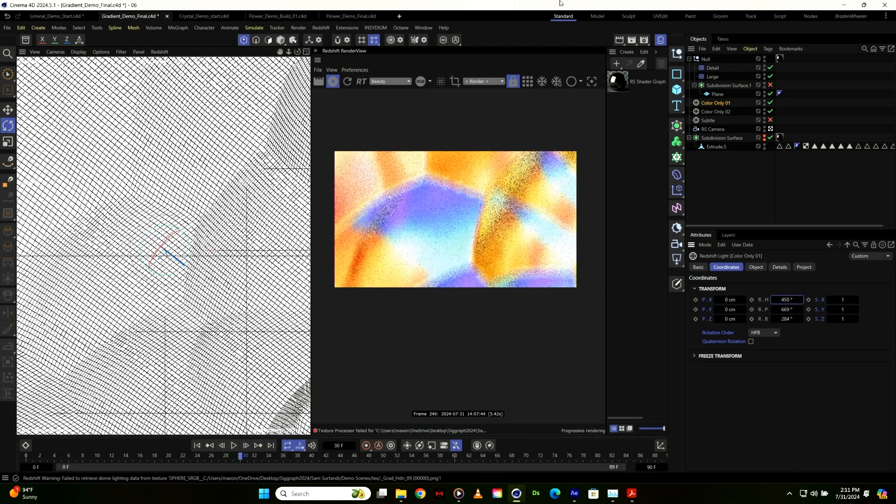
Preview the gradient variations by activating takes 07, 08, 09, 10 and 11 one after another.
left_click(723, 39)
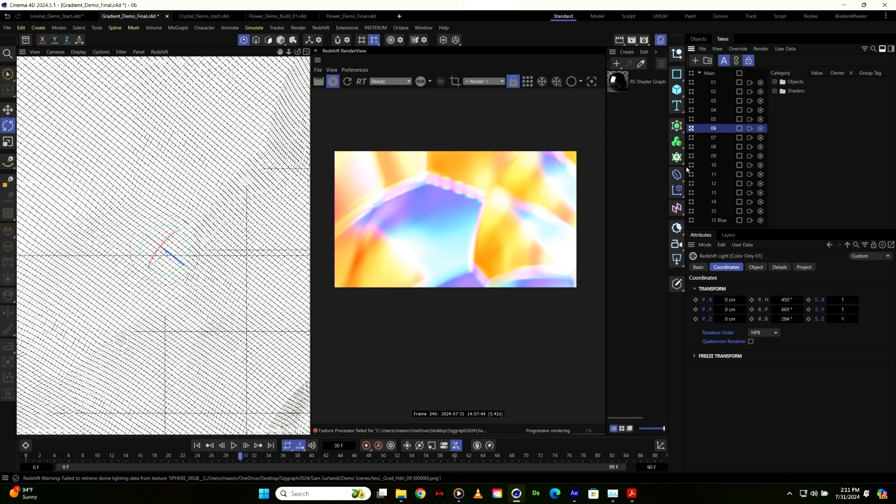
left_click(692, 137)
left_click(693, 147)
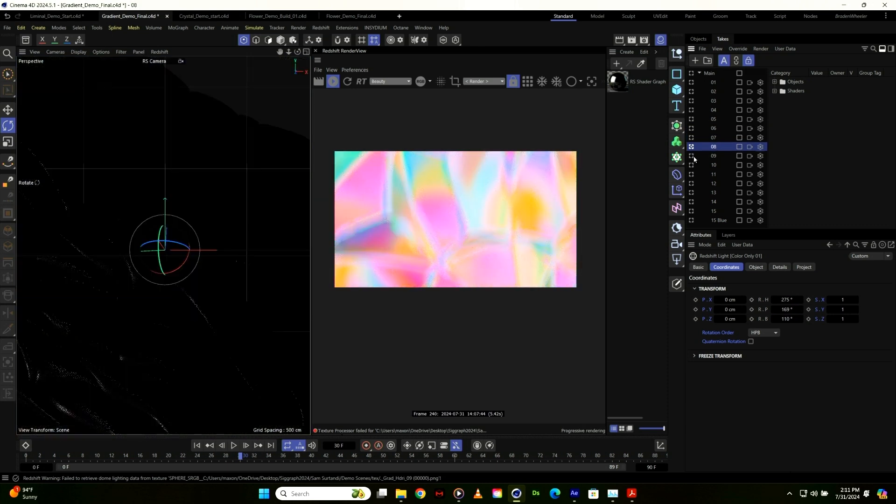
left_click(692, 156)
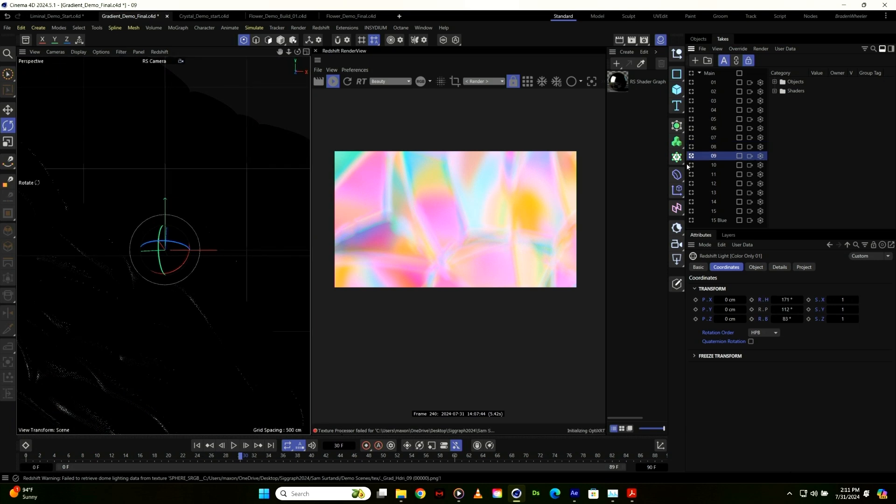
left_click(691, 165)
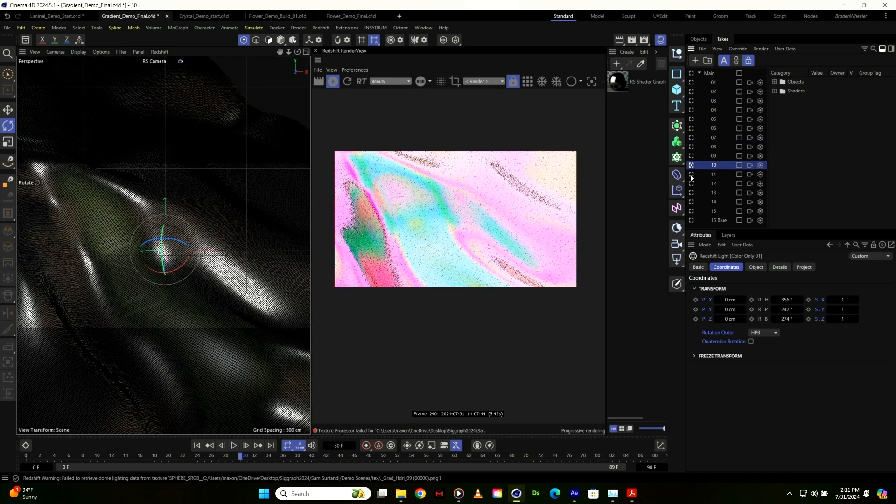
left_click(692, 174)
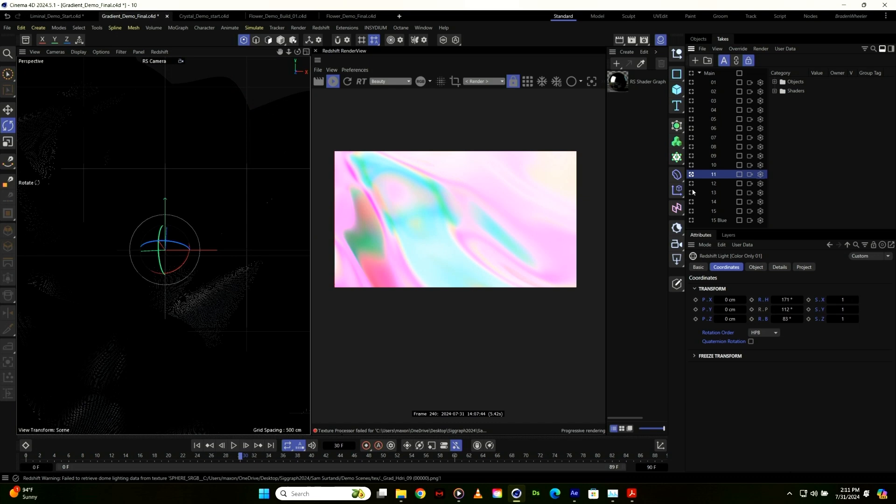
Compare the gradient renders of takes 10 through 15 Blue by activating them individually, ending on take 15.
left_click(692, 184)
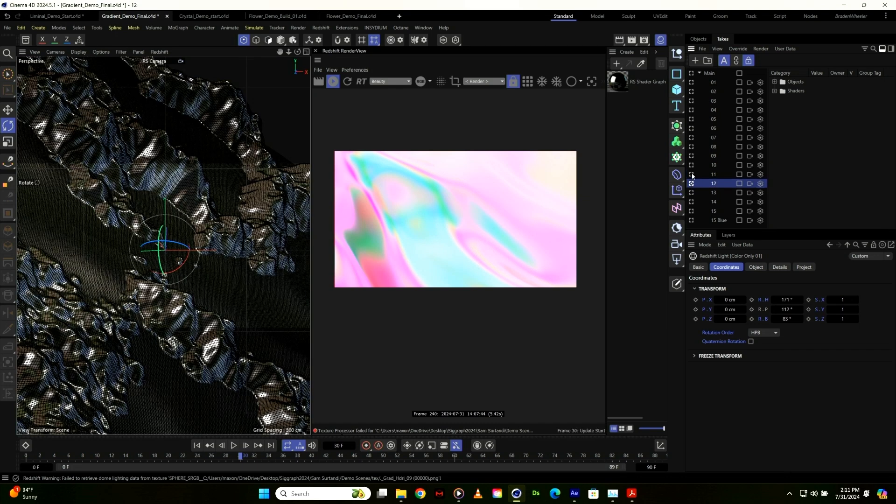
left_click(692, 175)
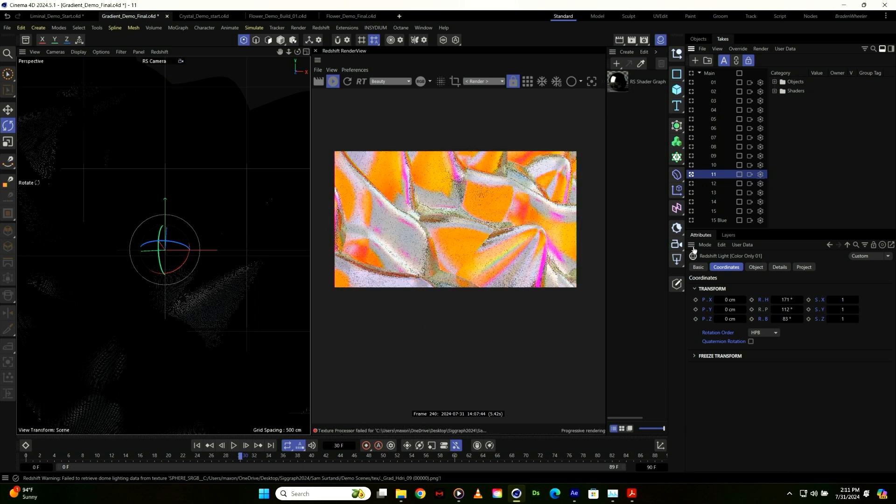
left_click(691, 165)
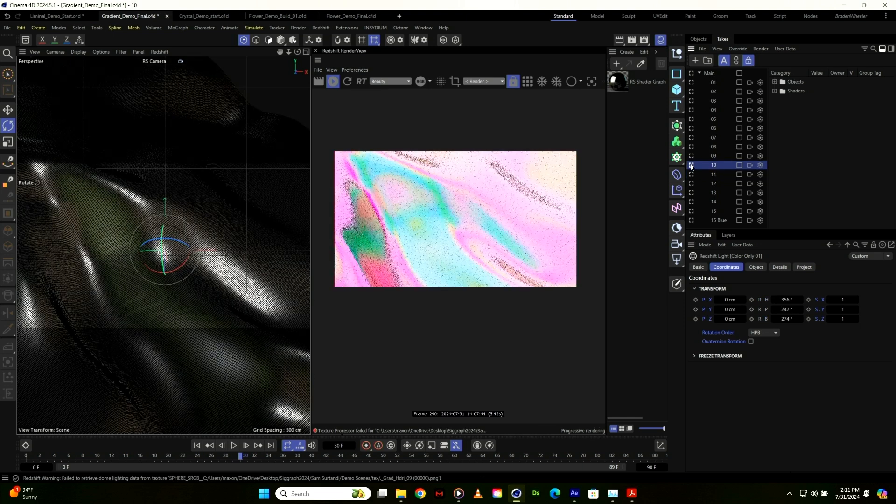
left_click(692, 184)
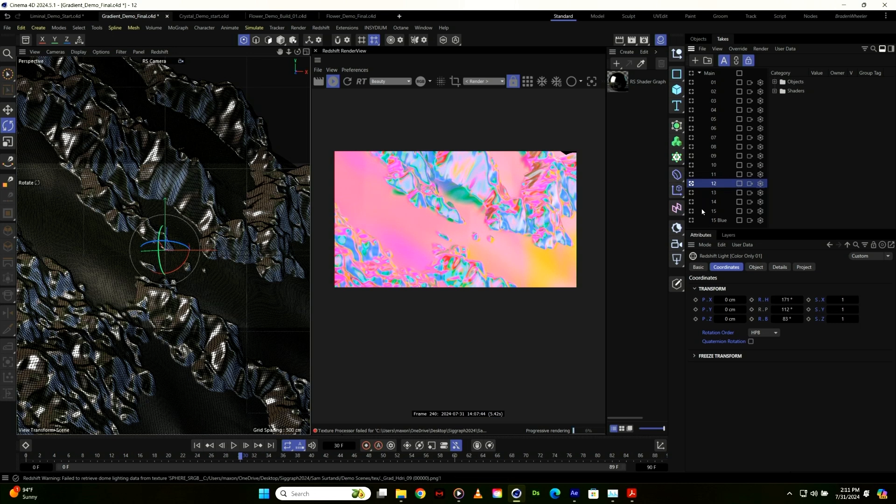
left_click(691, 193)
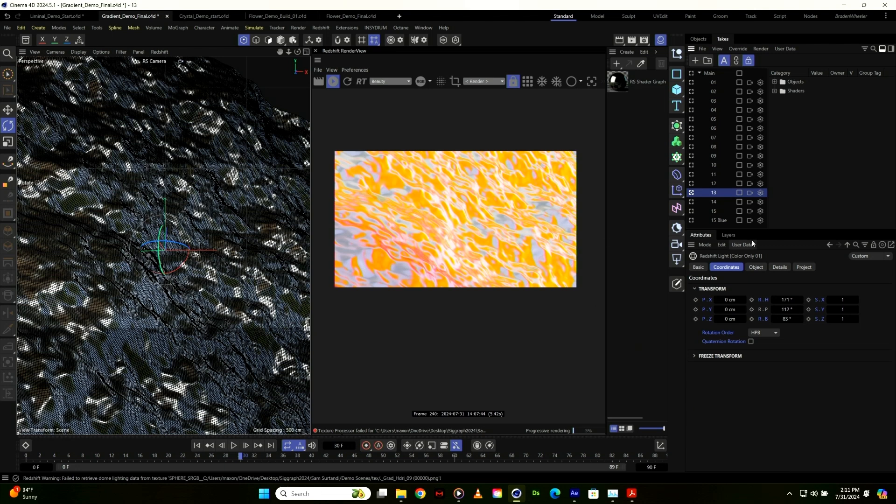
left_click(693, 202)
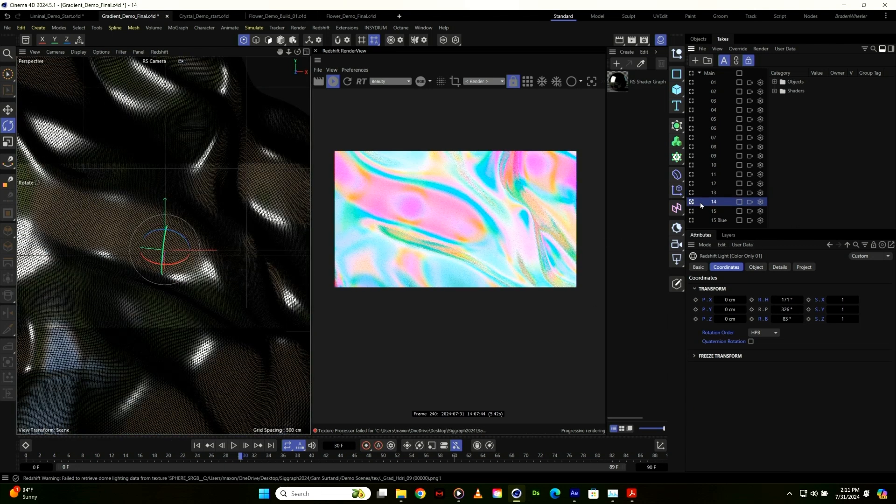
left_click(692, 211)
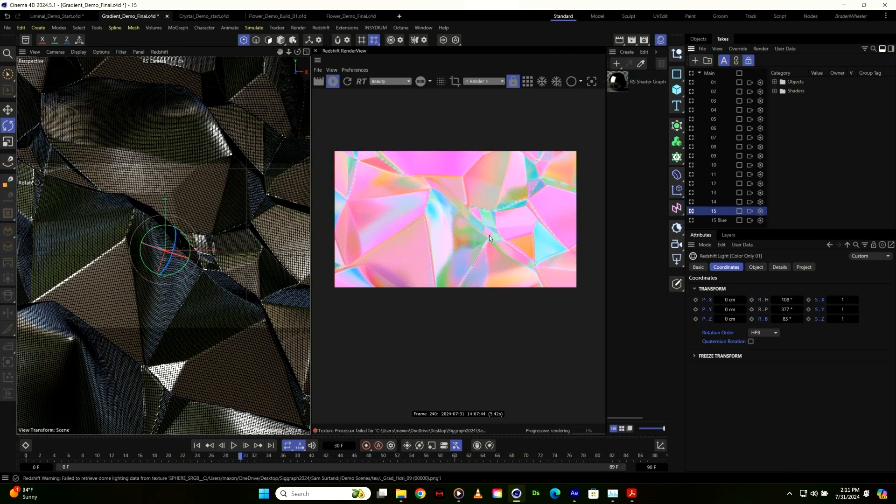
left_click(692, 220)
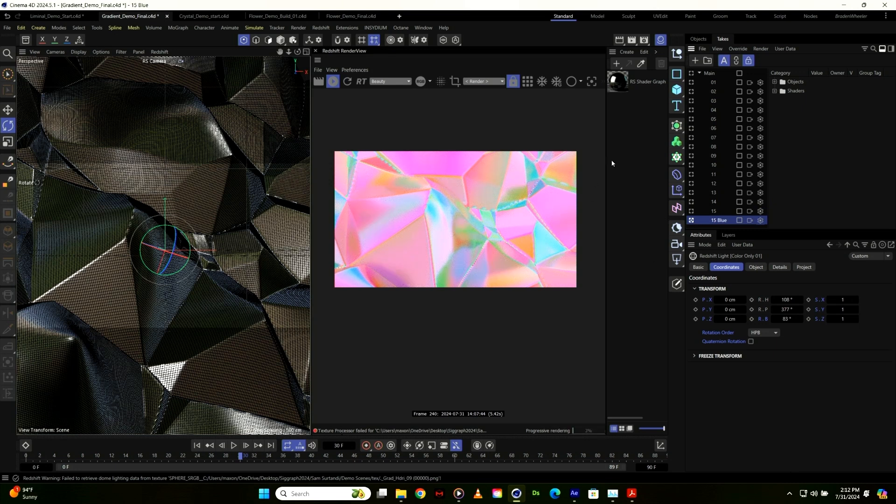
left_click(692, 211)
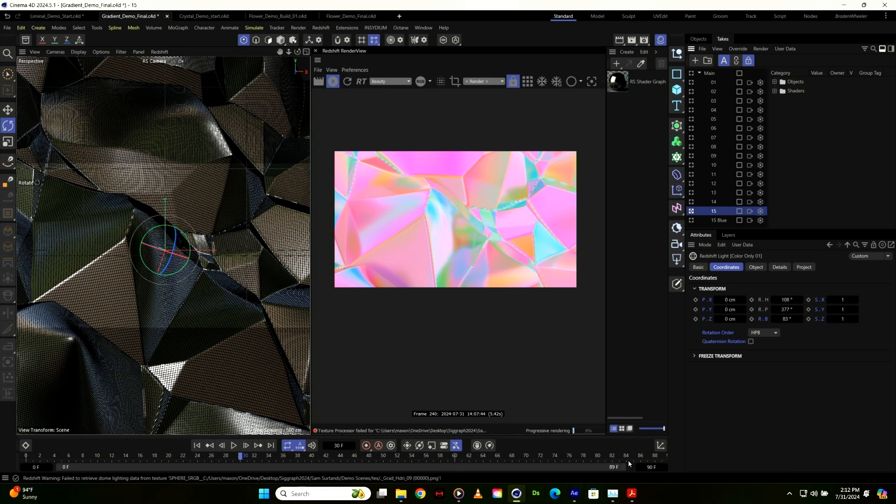
Switch to the SIGGRAPH 2024 PDF presentation and view the holographic crystal slides through page 16, and return to Cinema 4D.
left_click(638, 499)
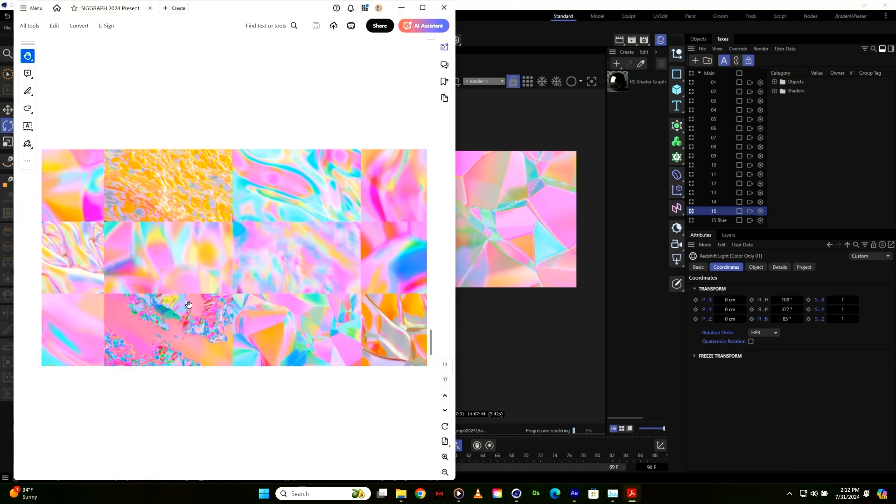
scroll(187, 305, "down", 2)
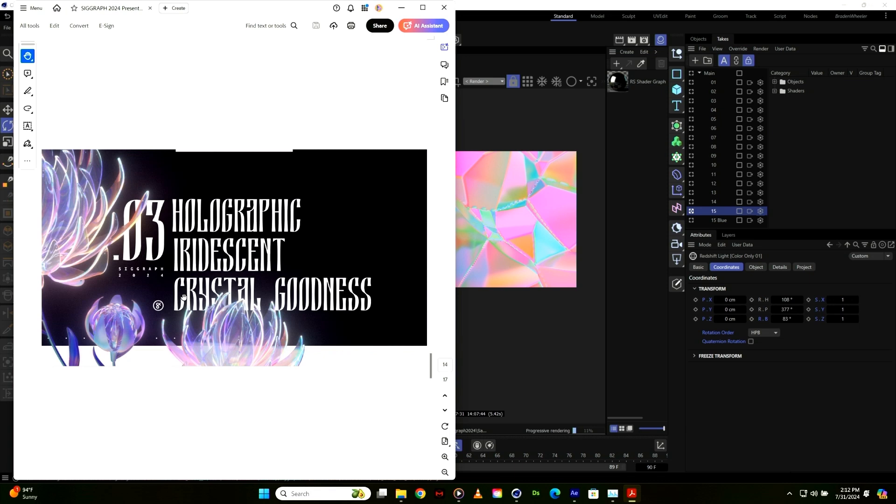
scroll(184, 298, "down", 2)
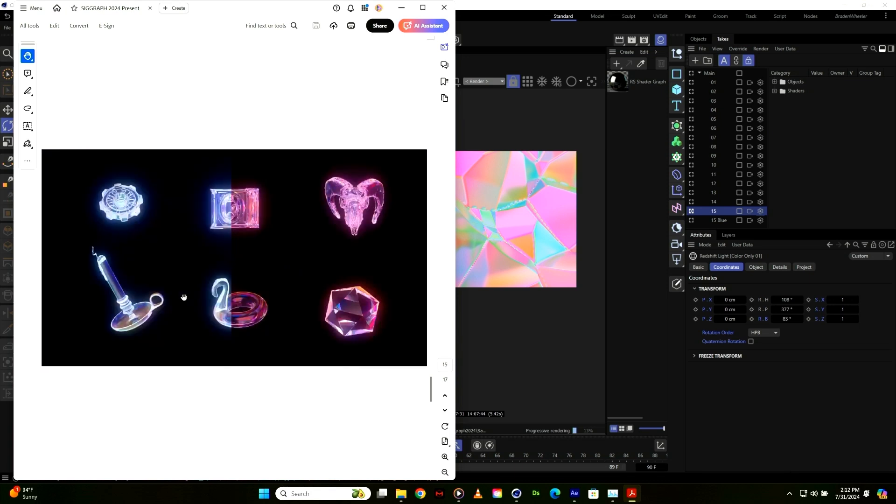
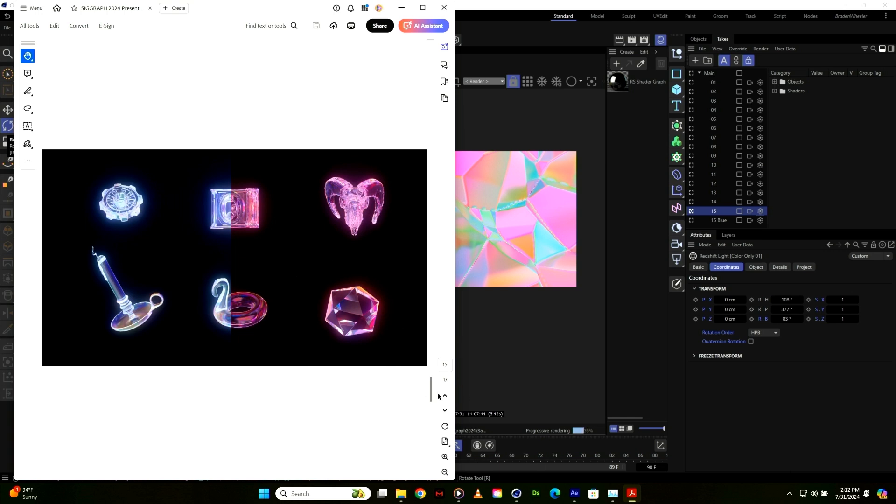
scroll(274, 372, "down", 3)
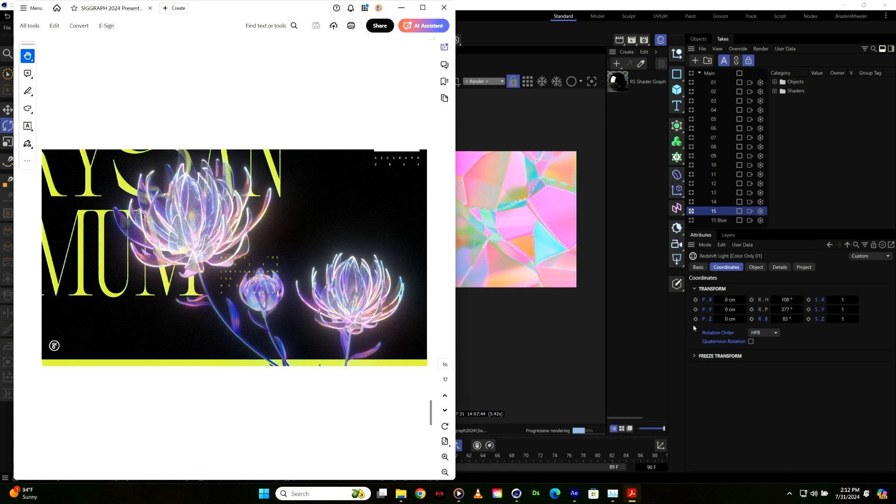
left_click(647, 348)
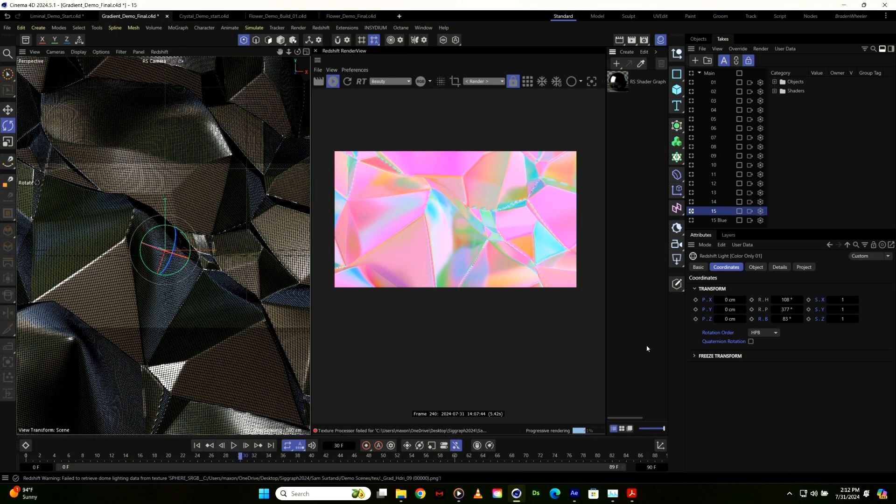
Switch to the Crystal_Demo_start.c4d scene and show its object hierarchy, inspecting the Subtle light and clearing the selection.
left_click(196, 17)
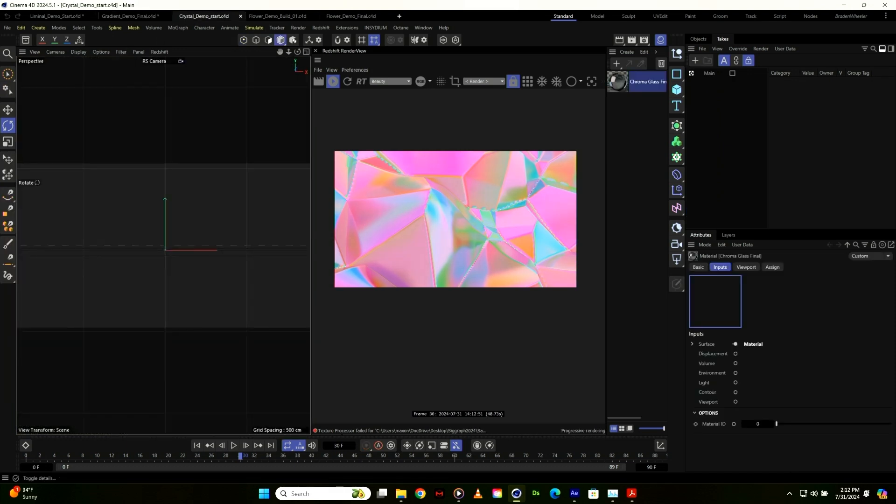
left_click(698, 40)
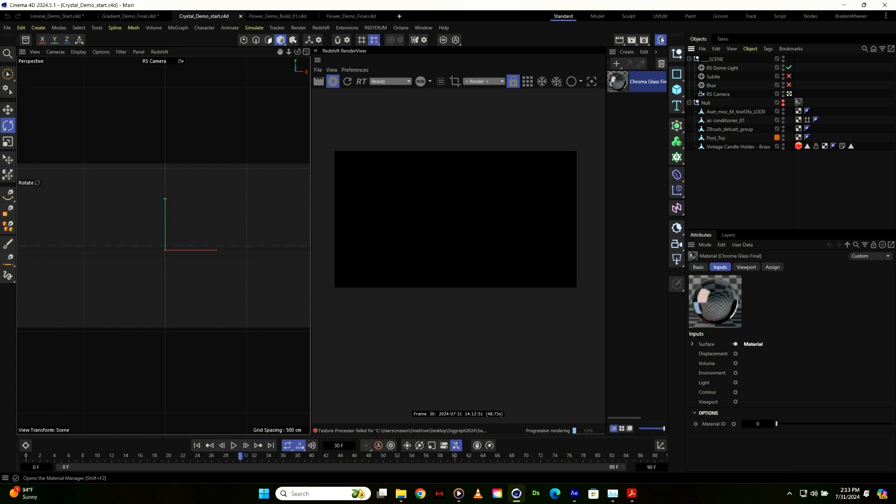
left_click(710, 78)
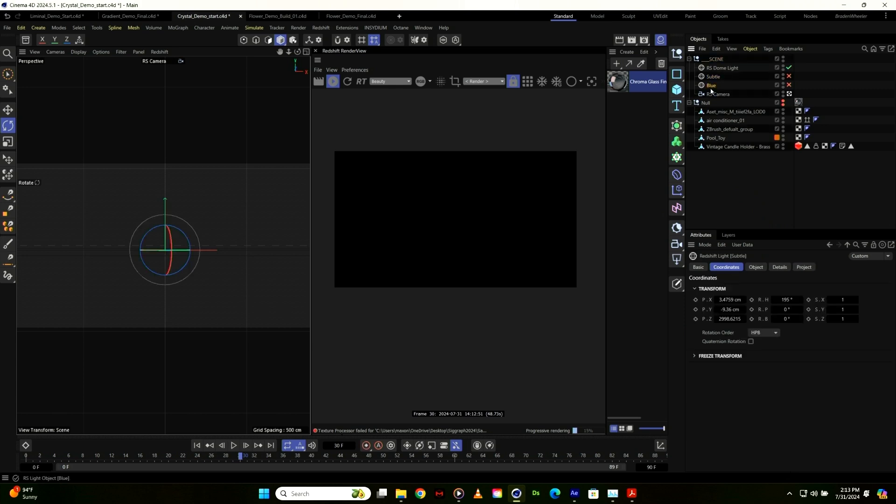
left_click(739, 178)
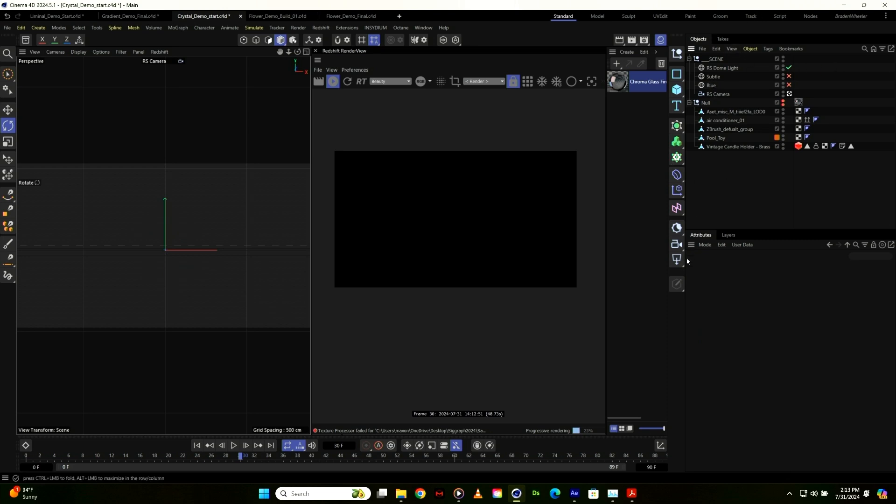
Add a Platonic primitive to the scene and move it along Z closer to the camera.
left_click(679, 95)
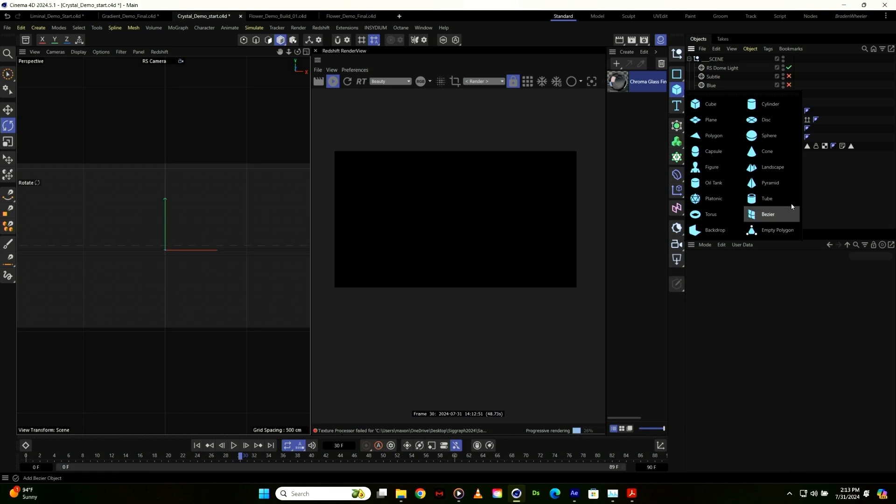
left_click(715, 199)
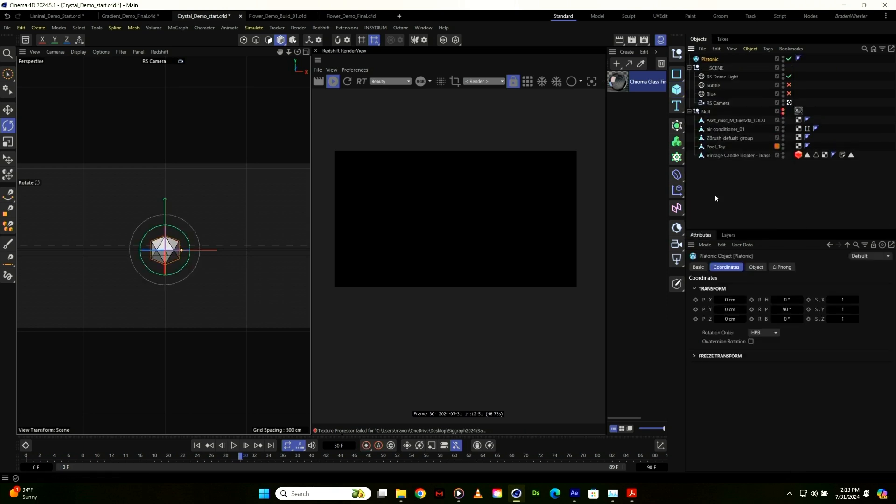
key("t")
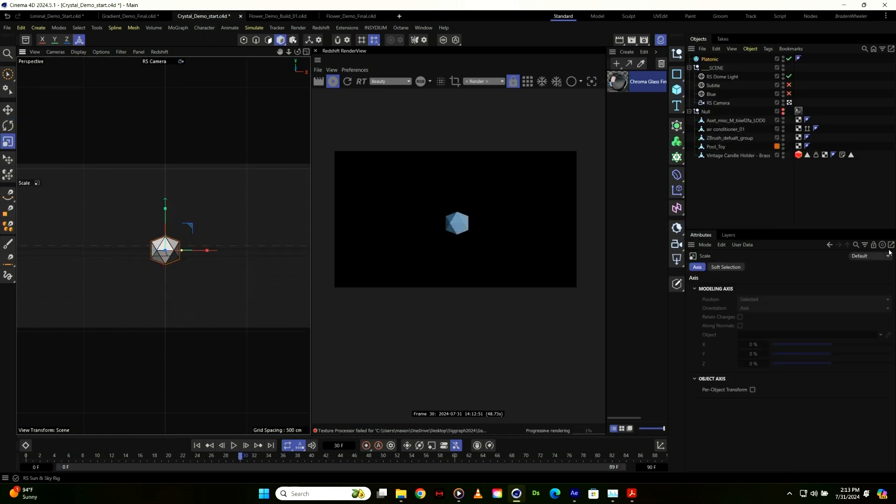
left_click(710, 59)
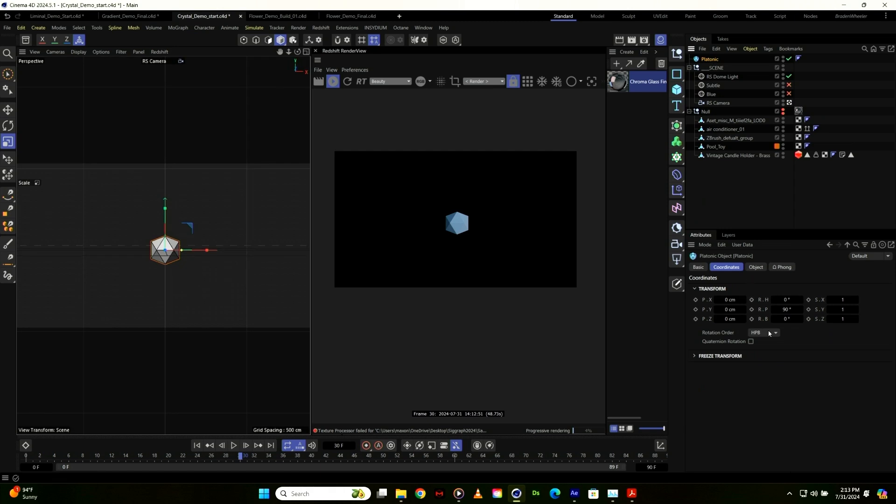
left_click_drag(725, 318, 1, 204)
Rotate the Platonic object freely to a tilted orientation, and glance at the flower slide in the PDF presentation.
key("r")
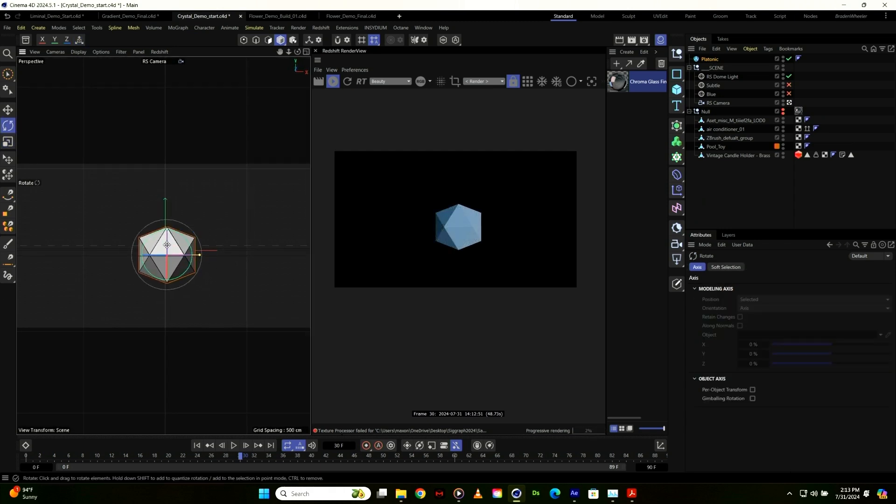
left_click_drag(168, 252, 254, 303, "shift")
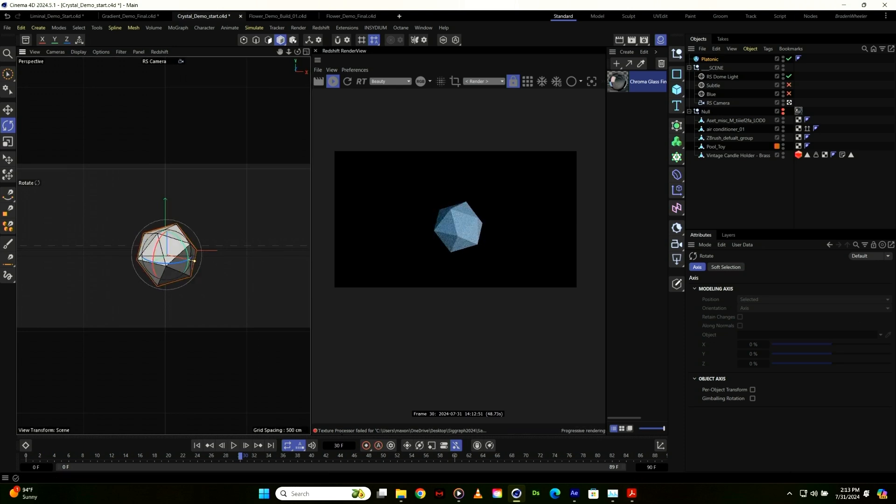
left_click(632, 494)
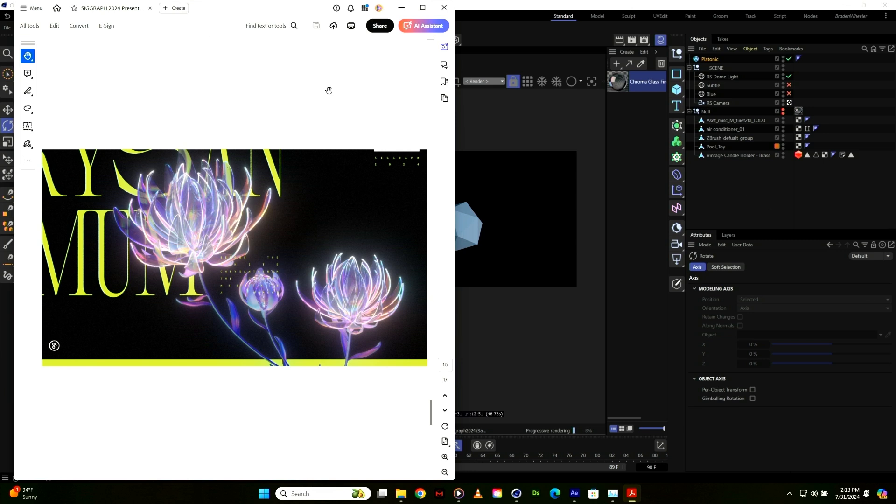
left_click(710, 217)
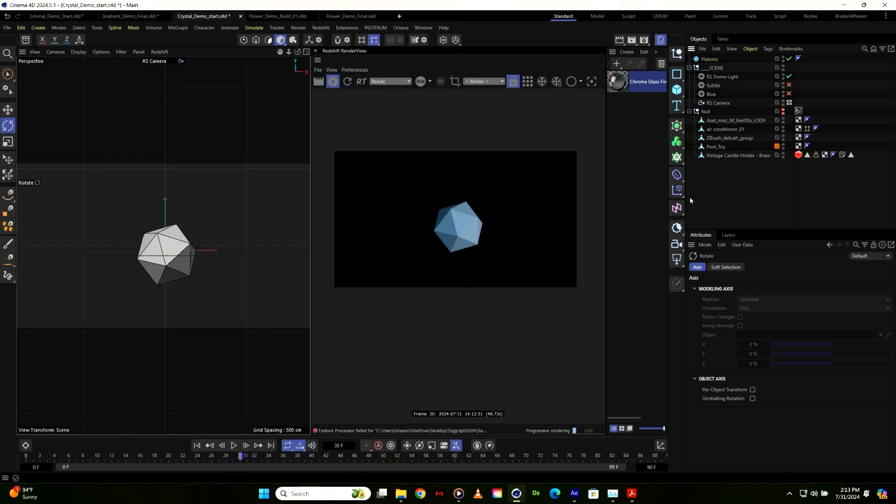
Create a Redshift Material with the Glass preset and assign it to the Platonic object.
left_click(617, 64)
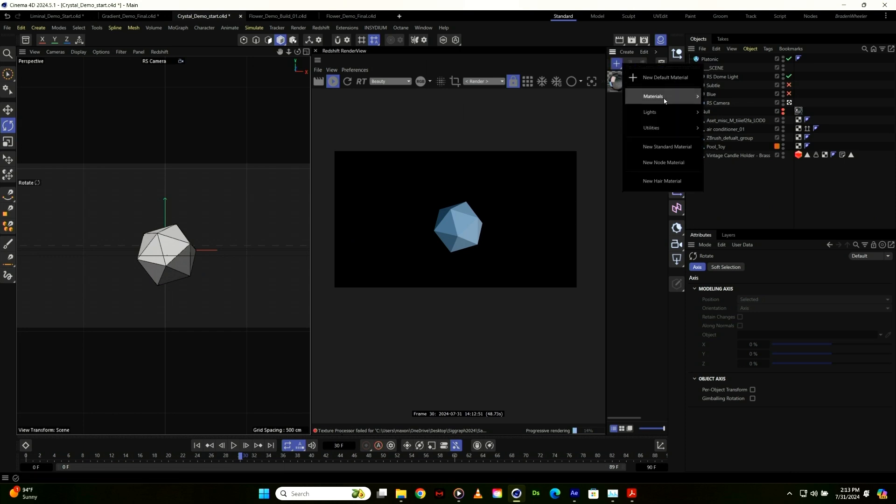
mouse_move(665, 101)
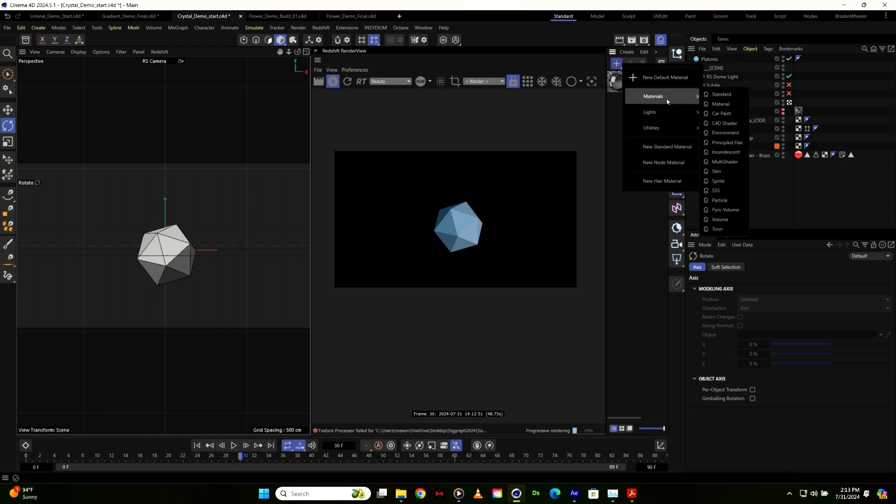
left_click(721, 104)
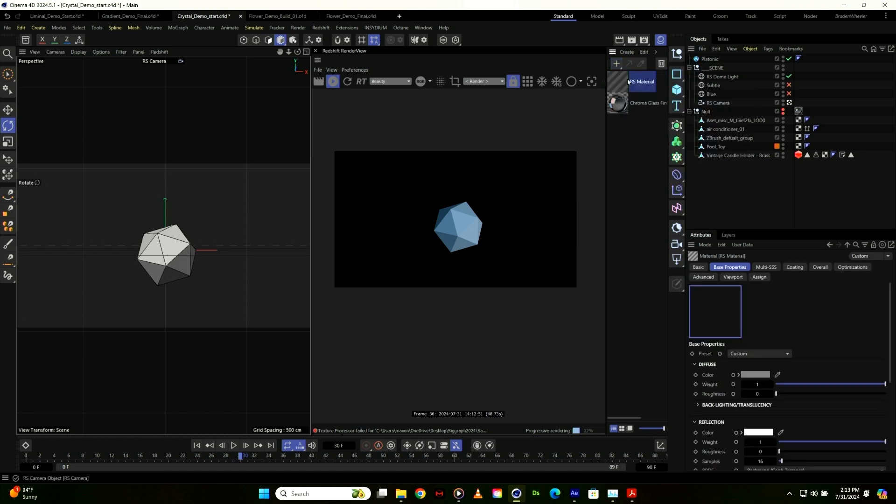
left_click(759, 353)
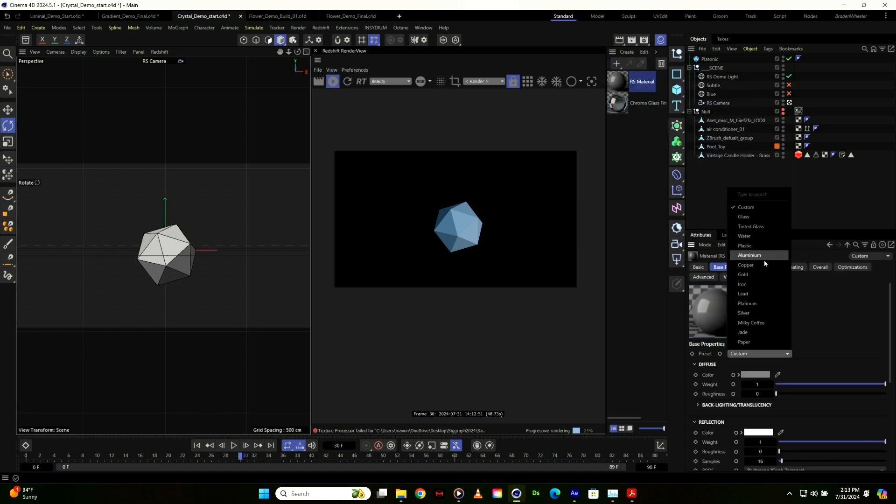
left_click(762, 216)
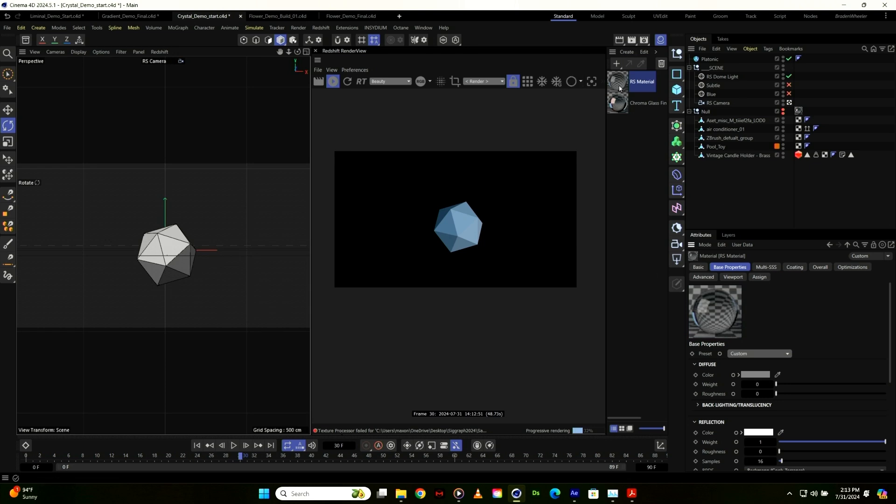
Examine the RS Dome Light's object settings and texture, and select the Platonic object to view its properties.
left_click(714, 77)
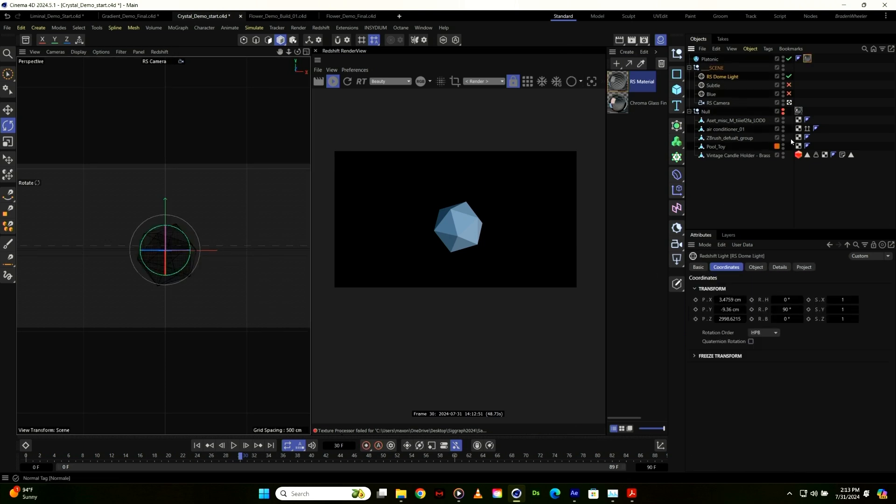
left_click(757, 267)
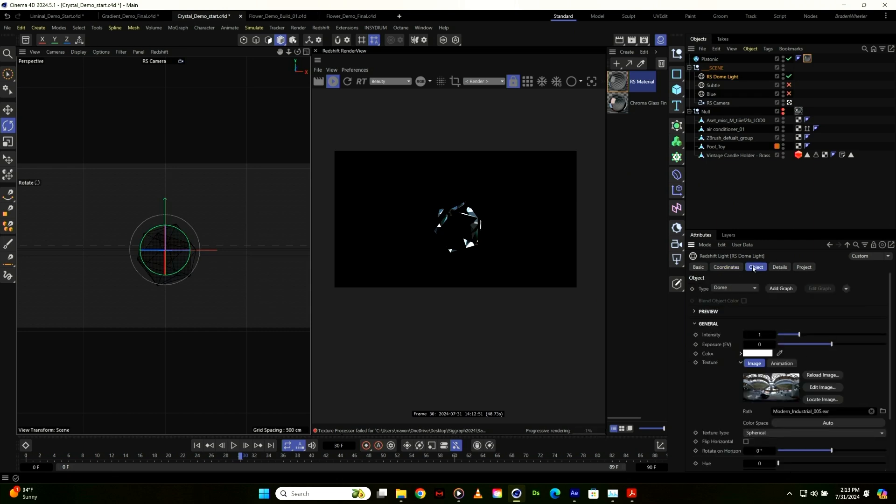
left_click(707, 60)
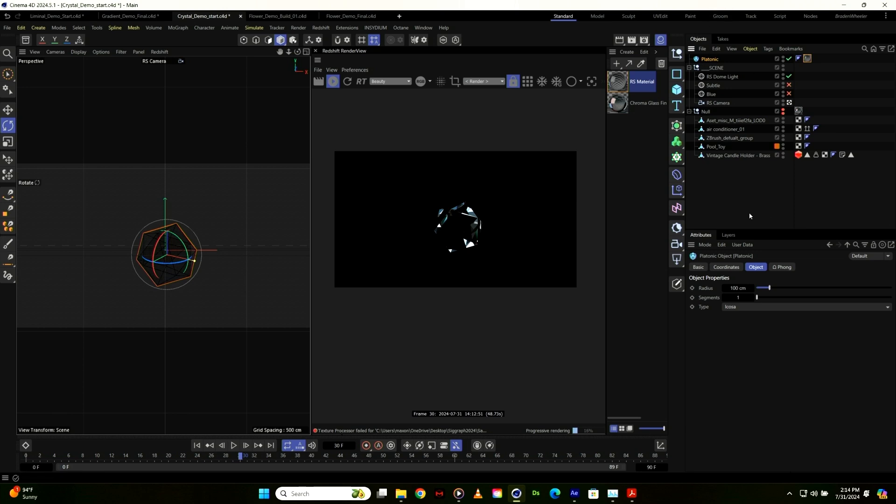
Add a Bevel deformer and nest it under the Platonic object.
key("shift+c")
type("bevel")
key("Return")
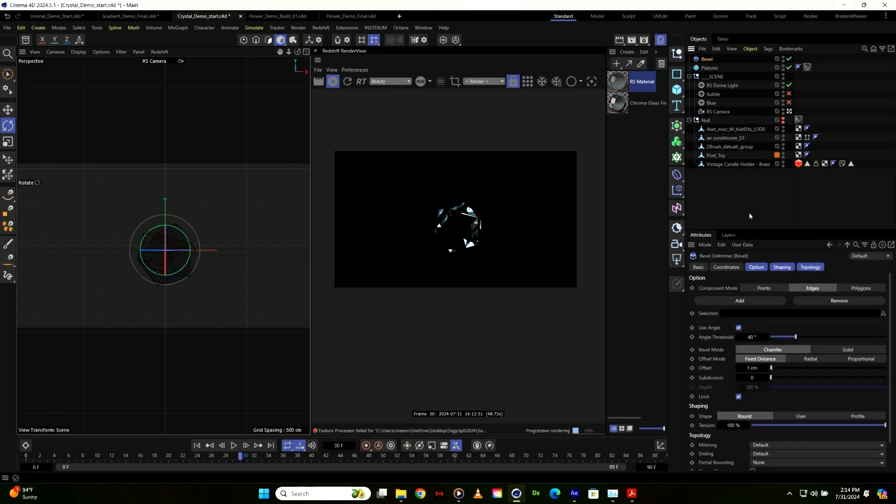
left_click_drag(706, 62, 710, 70)
left_click(710, 70)
left_click(711, 60)
left_click(711, 68)
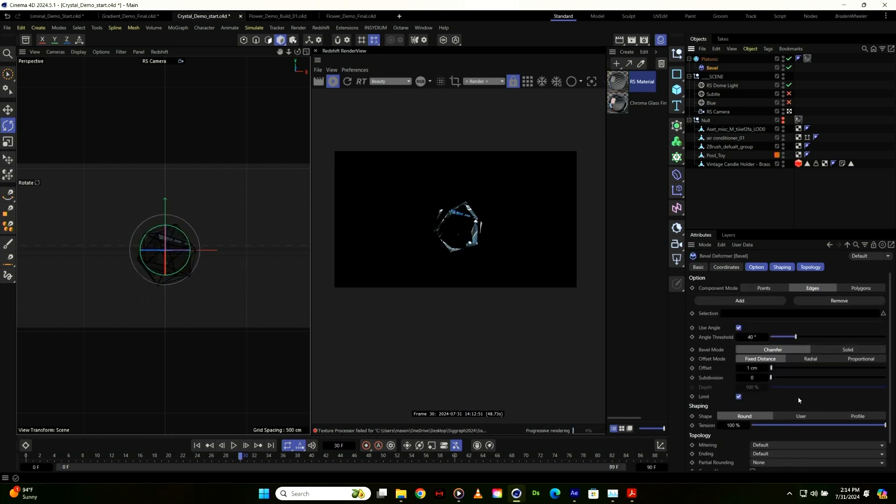
Set the Bevel deformer's offset to 7 cm and its subdivision to 4.
mouse_move(776, 369)
left_mouse_down()
mouse_move(786, 368)
mouse_move(778, 369)
left_mouse_up()
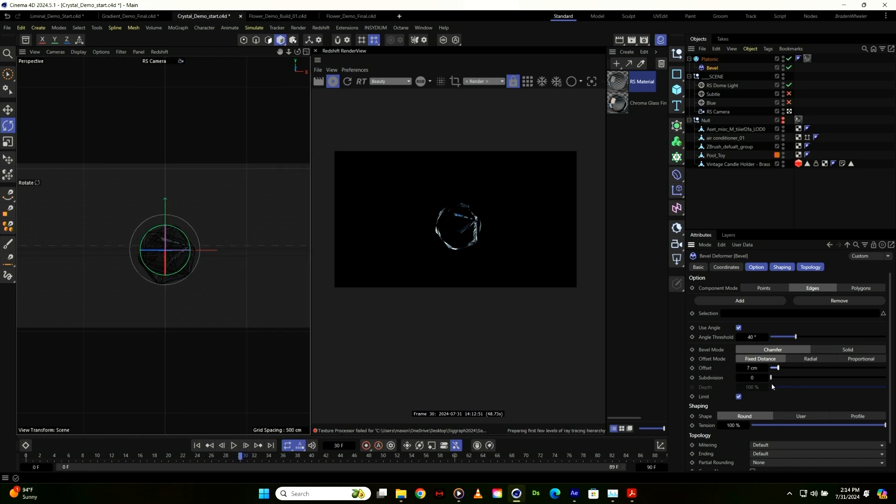
left_click(766, 378)
left_click(766, 378)
left_click(766, 379)
left_click(765, 379)
left_click(765, 378)
left_click_drag(798, 378, 794, 378)
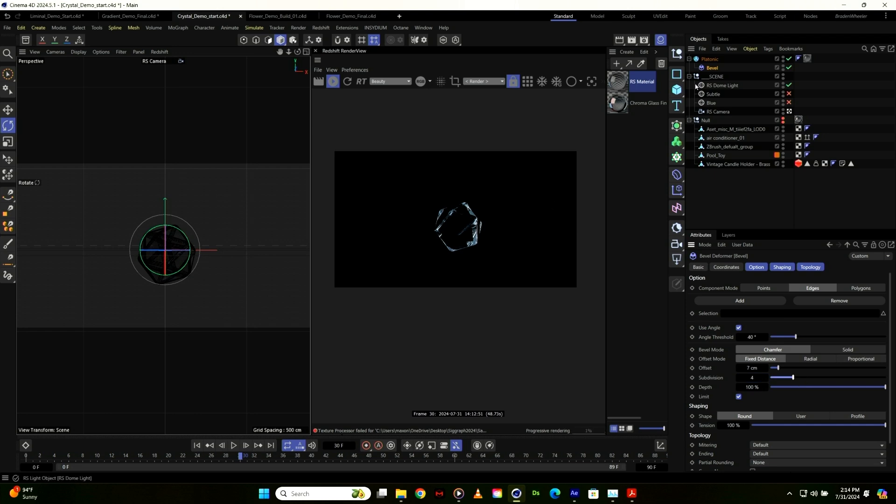
Open the RS Material's base properties and raise the reflection IOR to about 1.908.
double_click(643, 87)
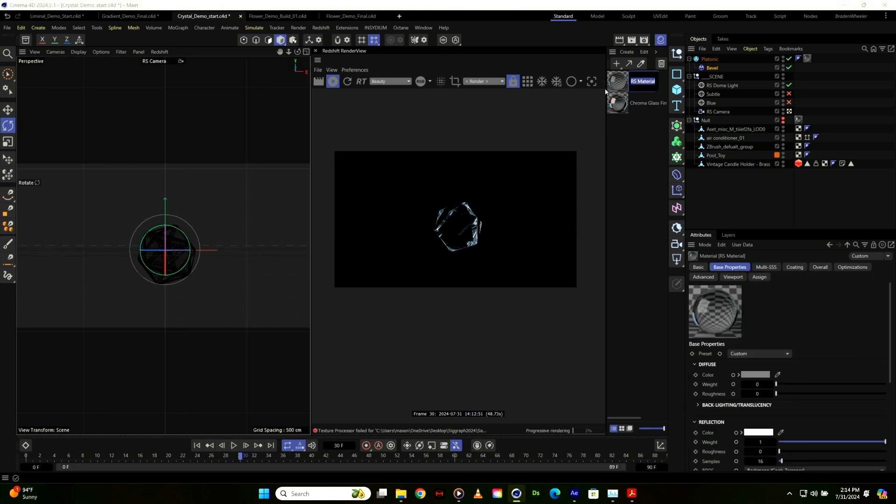
left_click(618, 87)
scroll(835, 336, "down", 3)
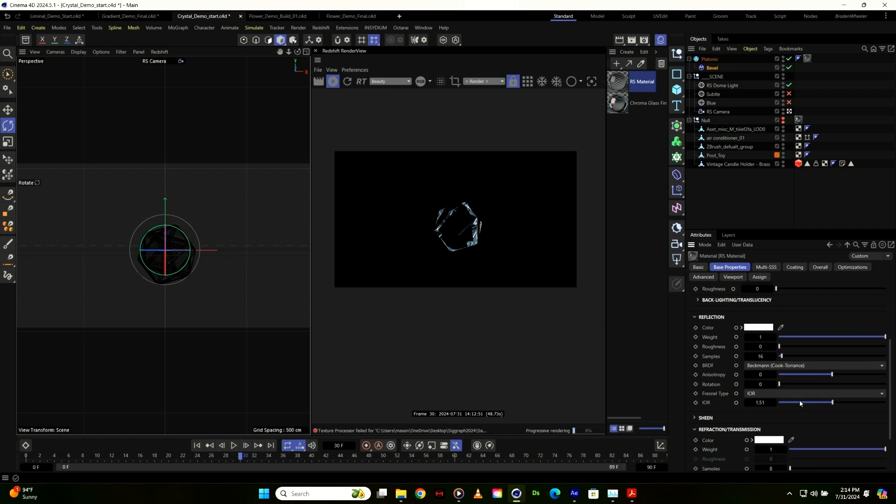
left_click(847, 403)
scroll(726, 416, "down", 2)
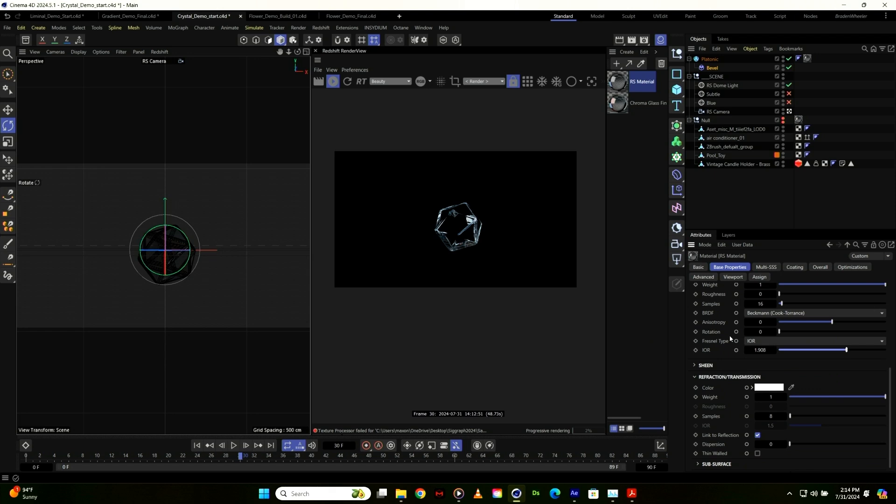
Unlink the material's refraction from its reflection and set the refraction IOR to about 2.044.
scroll(733, 371, "down", 1)
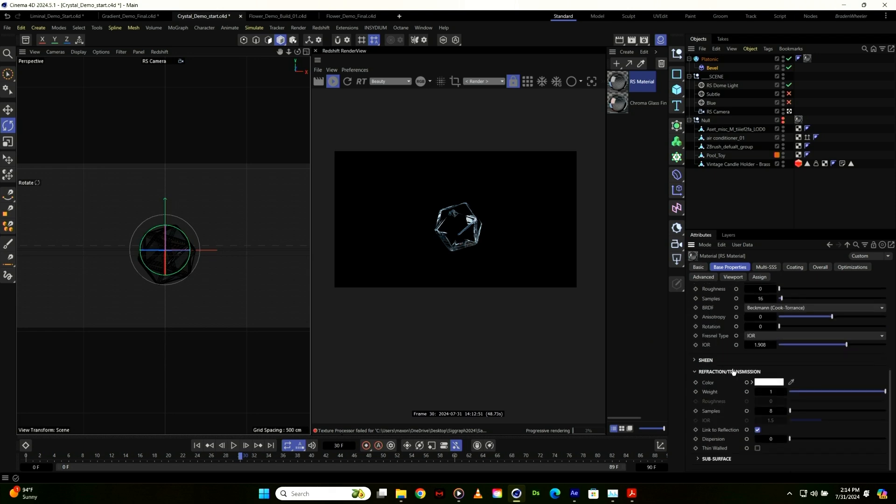
left_click(758, 430)
left_click(843, 421)
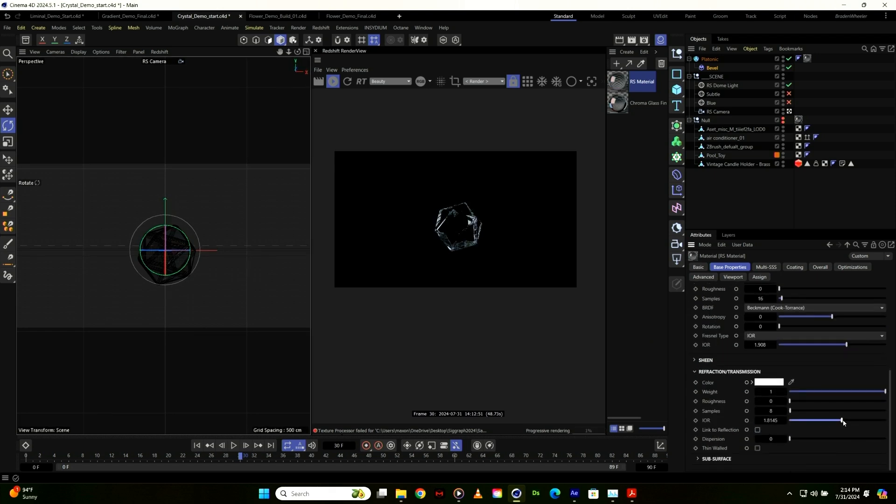
left_click_drag(848, 419, 855, 420)
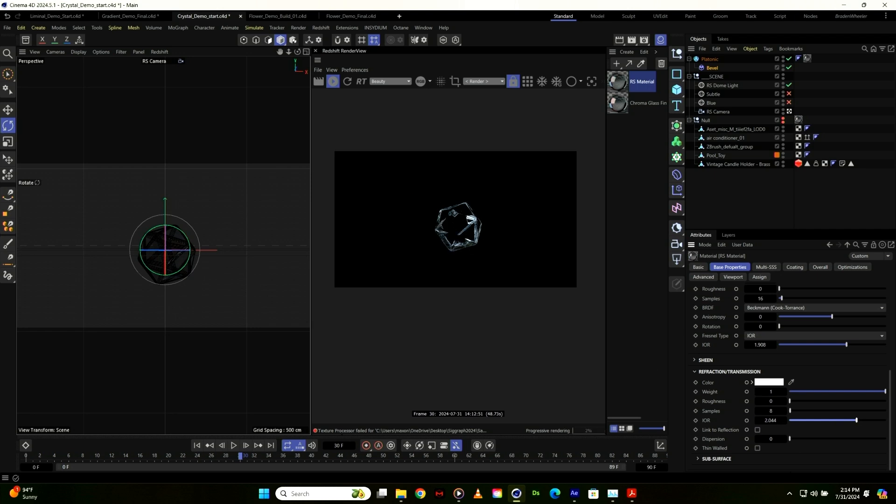
Tint the material's reflection color a pale pink.
scroll(732, 371, "up", 5)
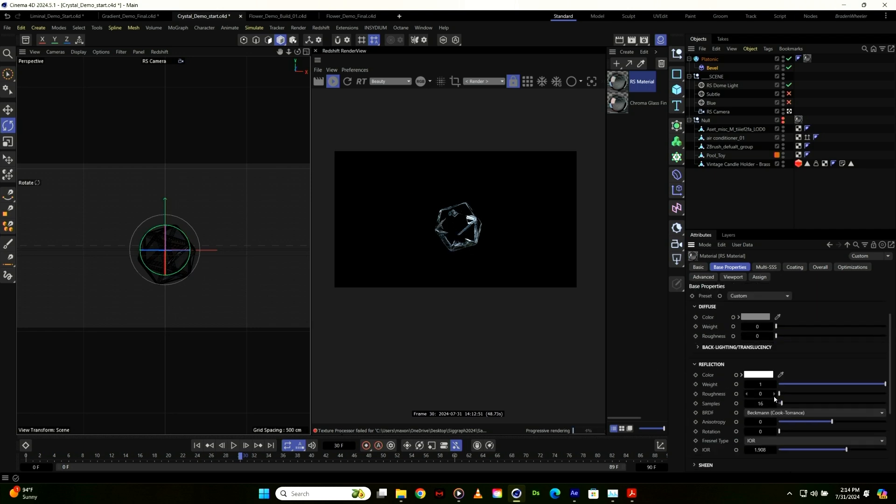
left_click(756, 374)
left_click_drag(689, 415, 700, 415)
left_click(846, 382)
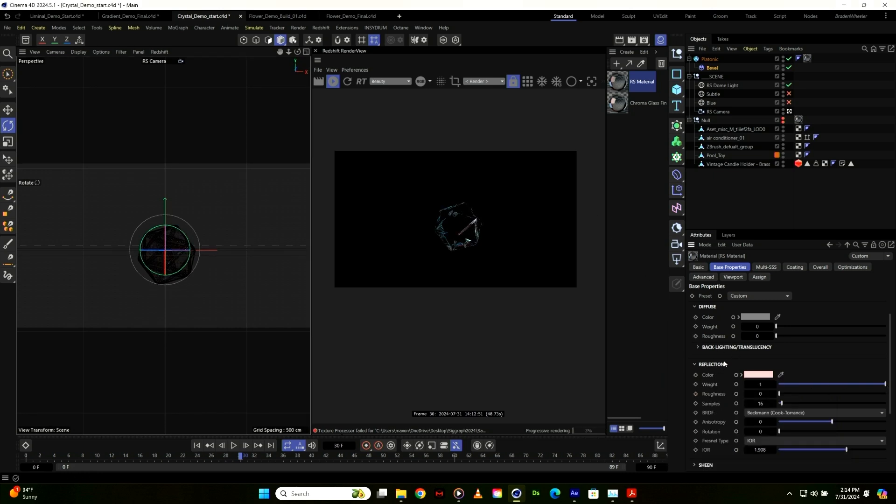
Raise the material's reflection IOR to about 2.151 and its refraction IOR to about 2.146.
scroll(724, 364, "down", 3)
left_click_drag(850, 348, 855, 346)
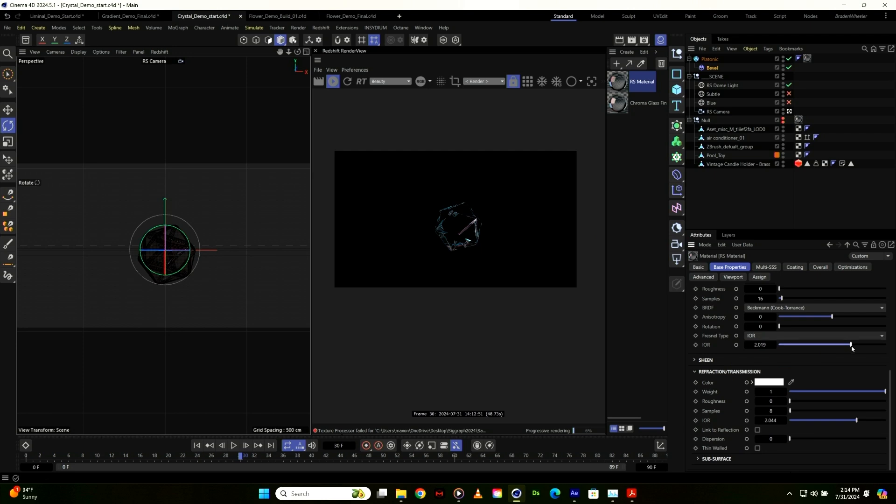
left_click_drag(857, 420, 863, 420)
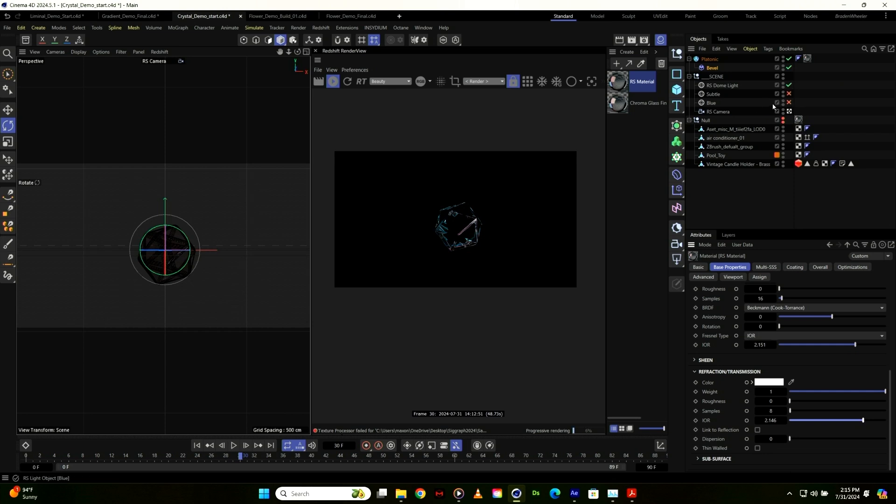
Enable the Subtle dome light and widen the Redshift RenderView to show its full set of controls.
left_click(789, 94)
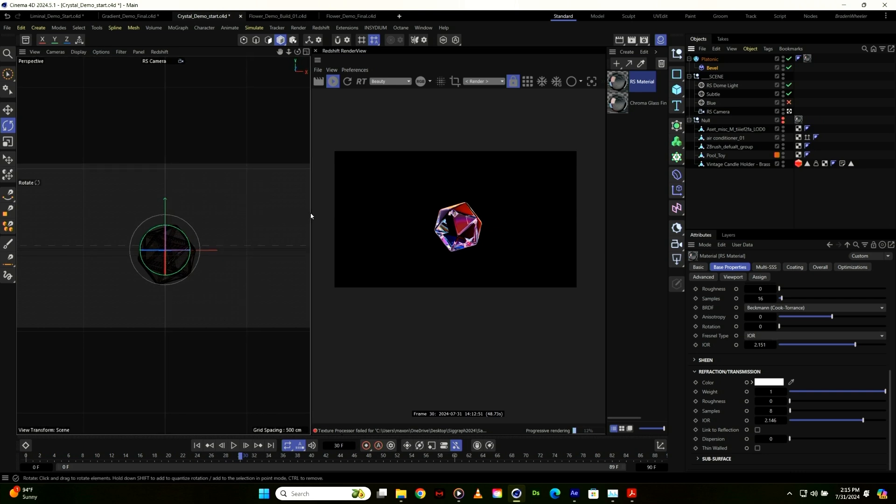
left_click_drag(311, 216, 154, 215)
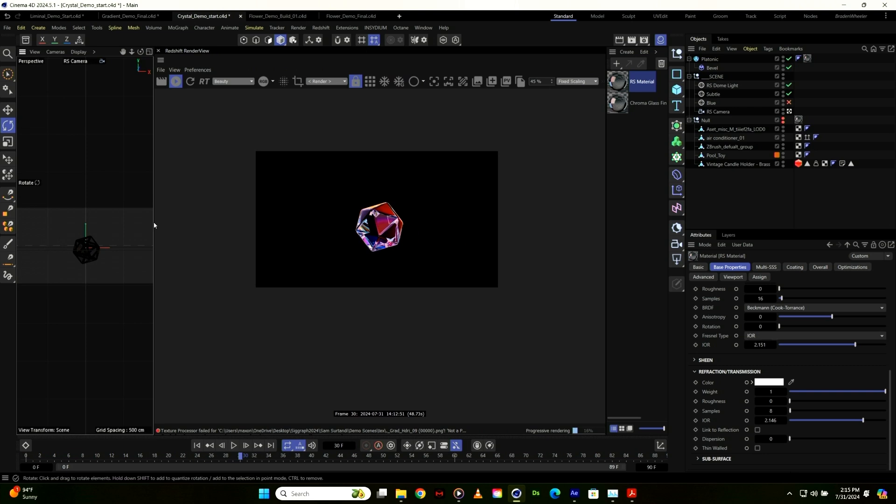
left_click_drag(154, 222, 126, 221)
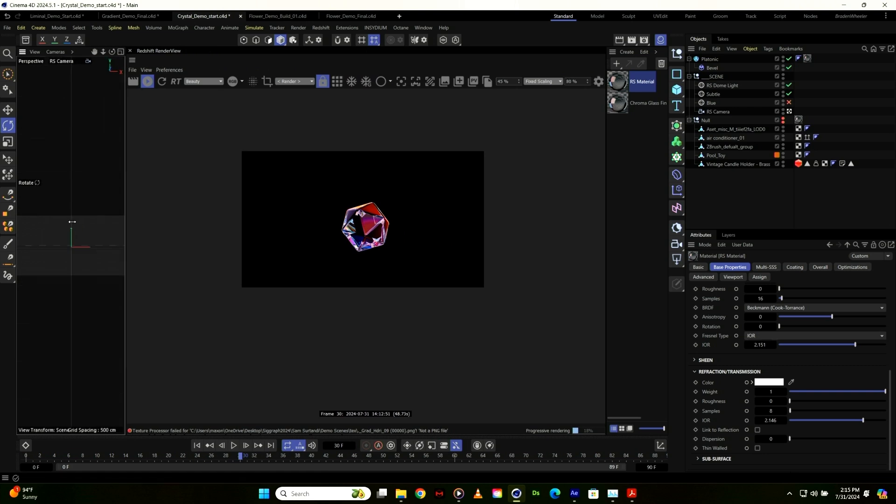
Enable the global Bloom effect for the render, check its settings, and give the perspective viewport more width.
left_click(599, 82)
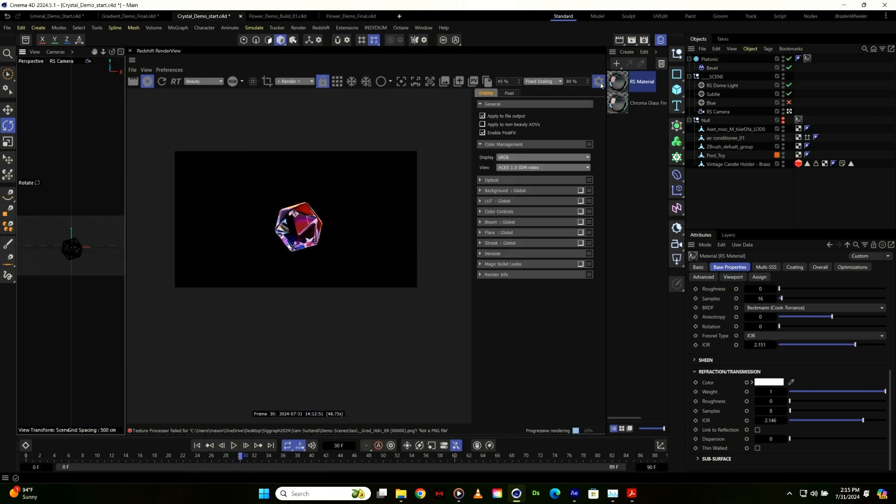
left_click(581, 222)
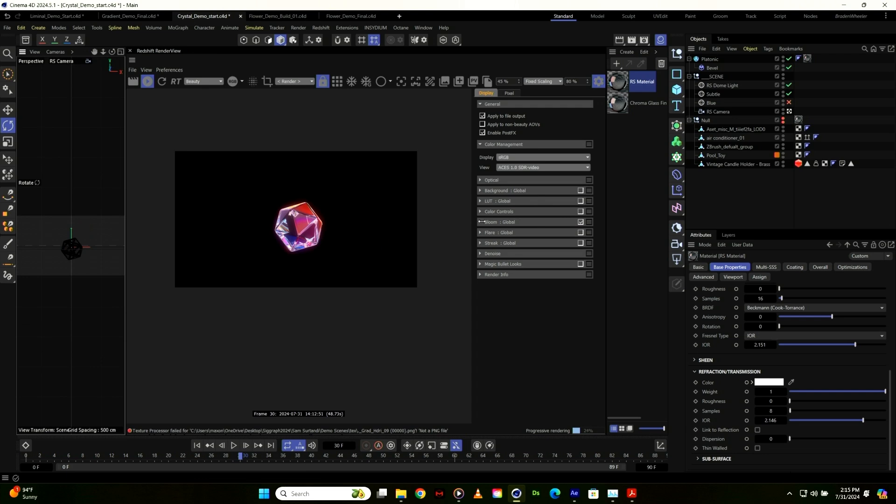
left_click(482, 222)
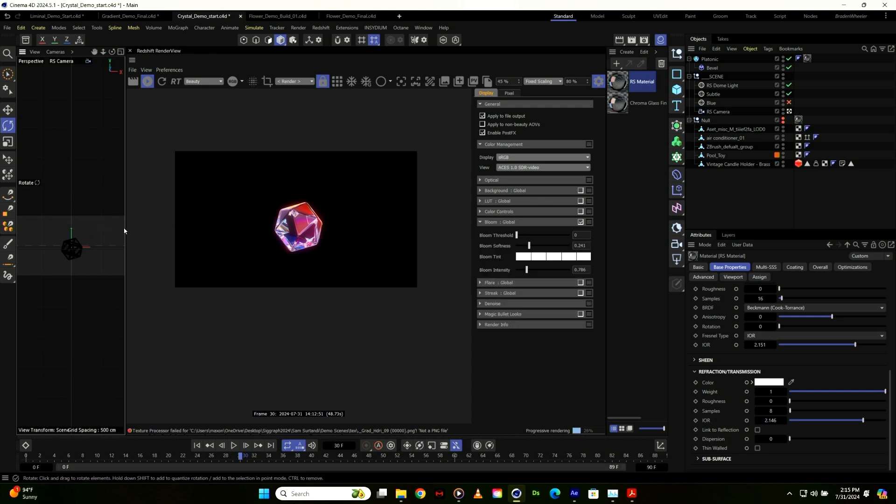
left_click_drag(125, 234, 82, 202)
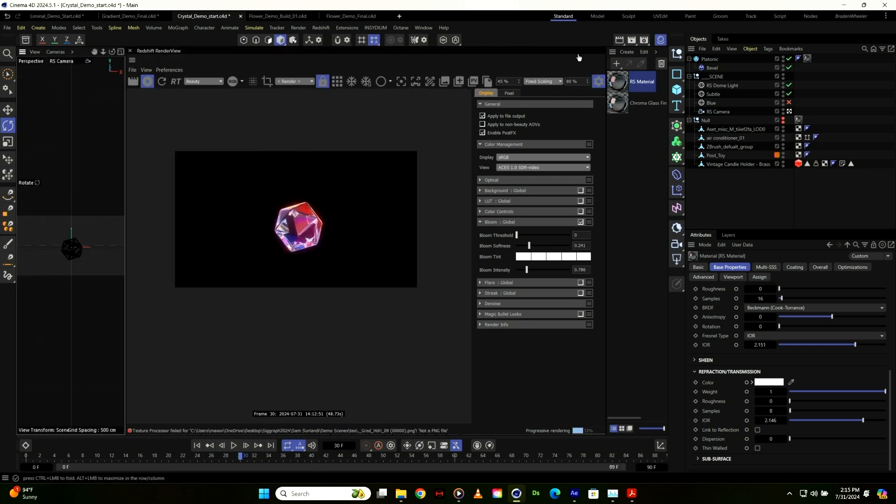
left_click(598, 82)
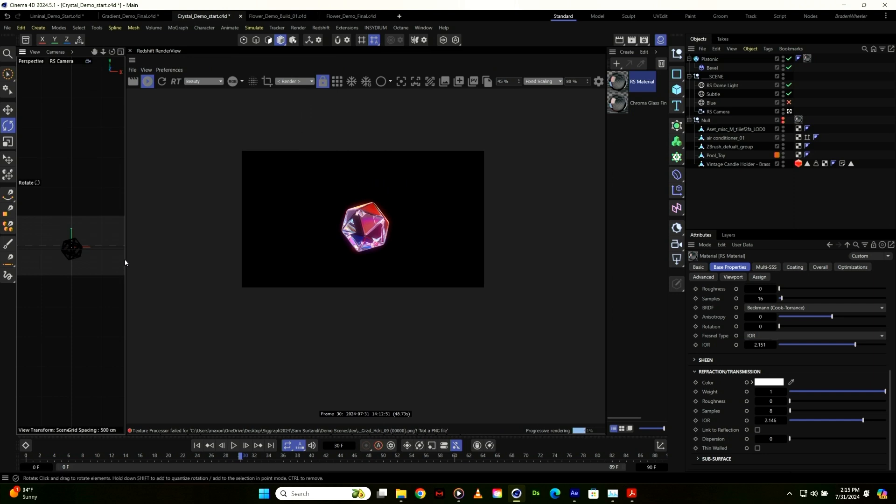
left_click_drag(126, 255, 365, 236)
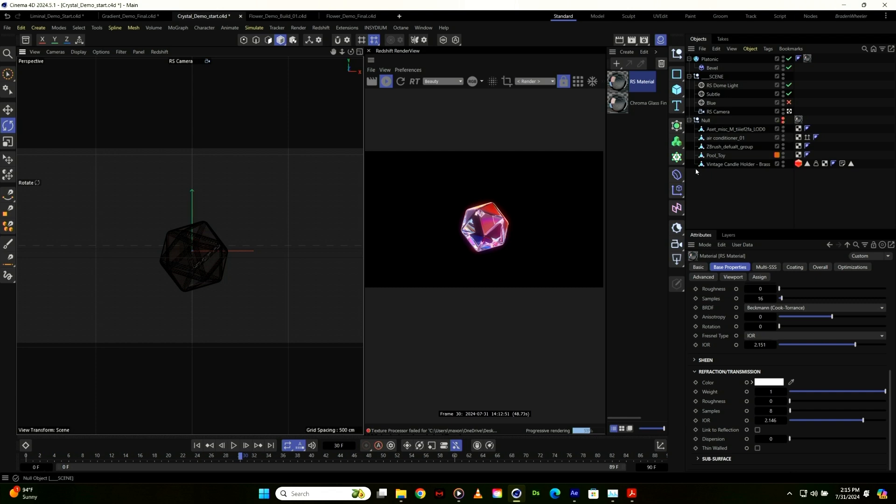
Move the Platonic object to the lower right of the camera frame and scale it down.
left_click(703, 49)
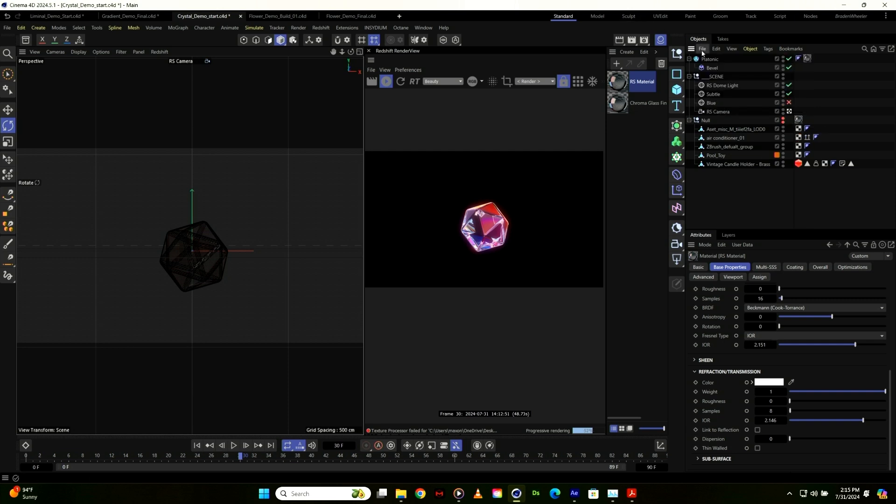
left_click(193, 252)
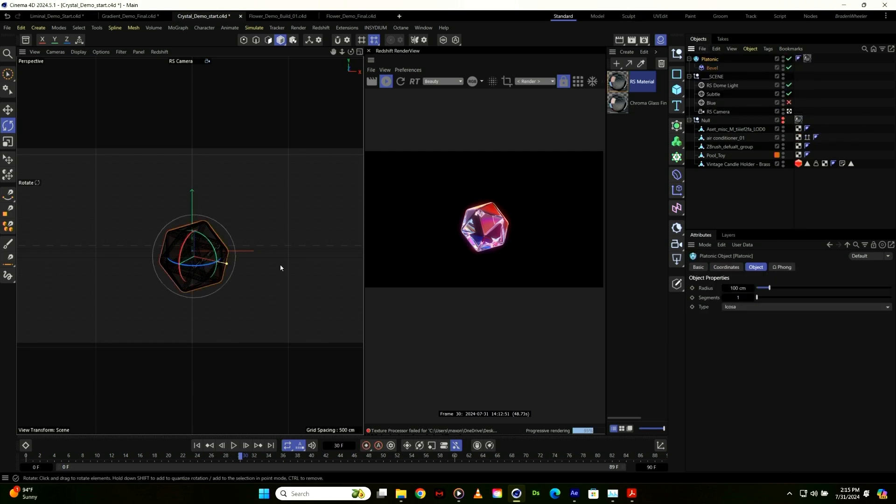
key("e")
left_click_drag(236, 256, 252, 292)
key("t")
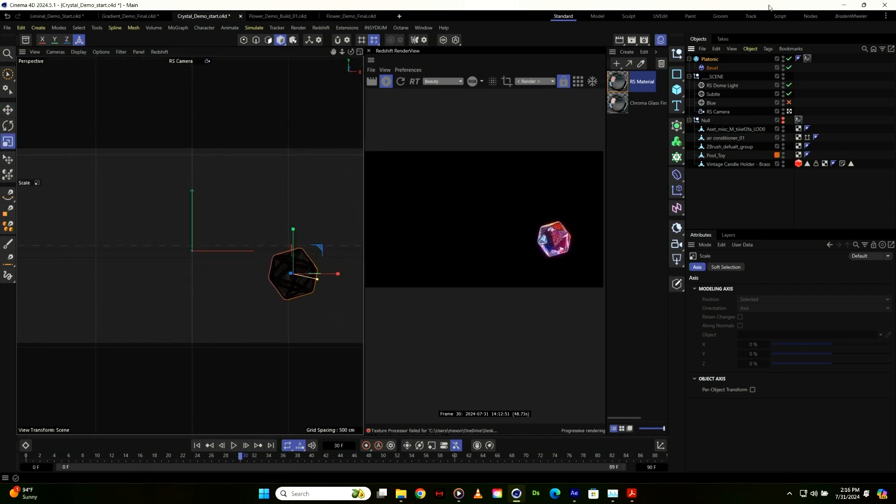
Make the Null group of models visible, and select the air conditioner and the horned skull in turn.
left_click(751, 204)
left_click(722, 39)
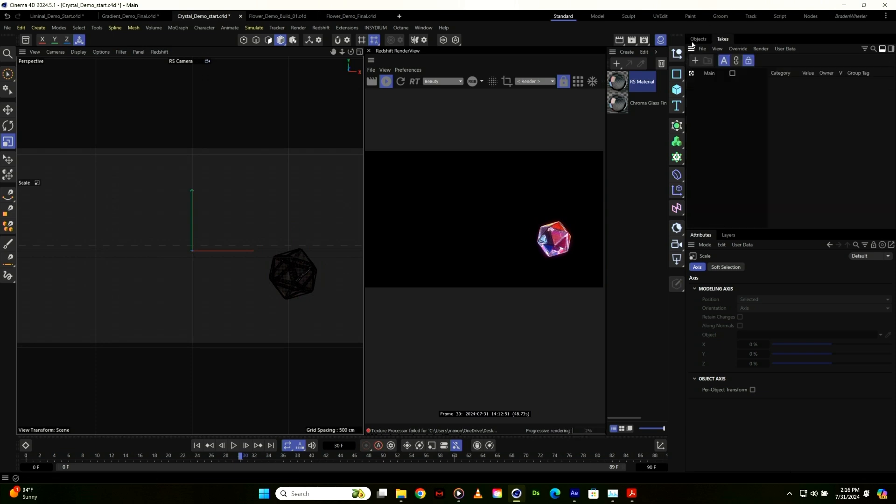
left_click(696, 39)
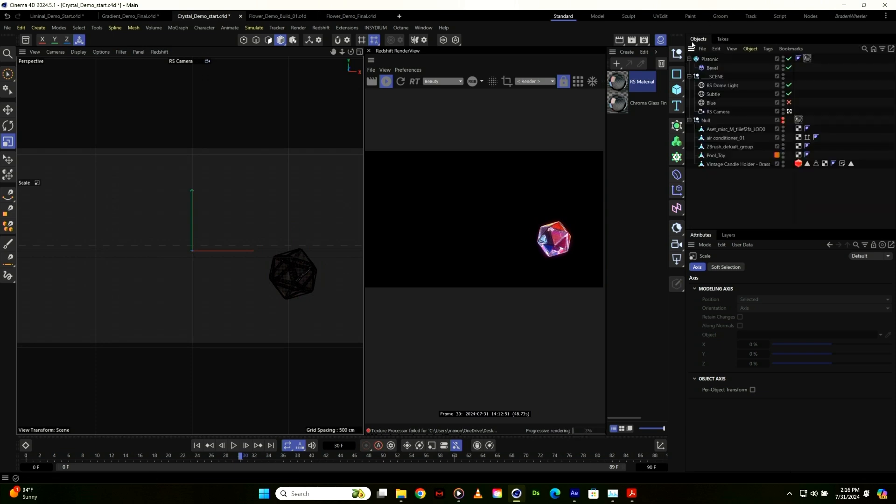
left_click(783, 123)
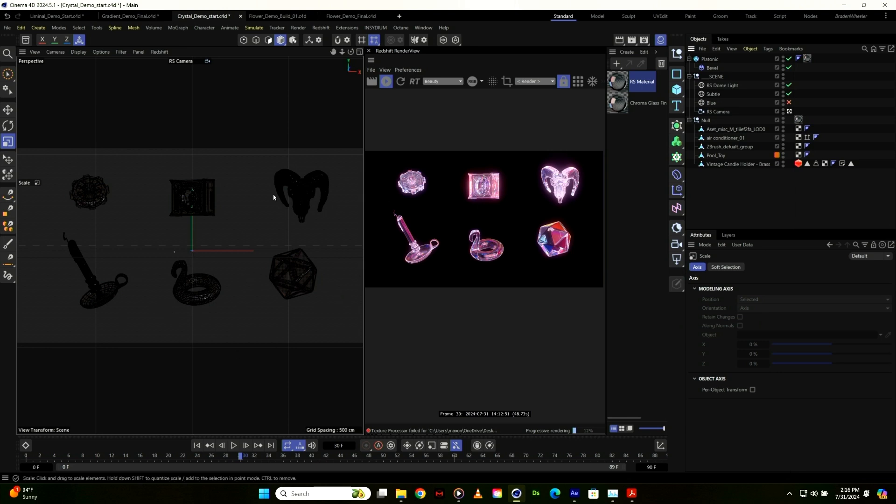
left_click(212, 200)
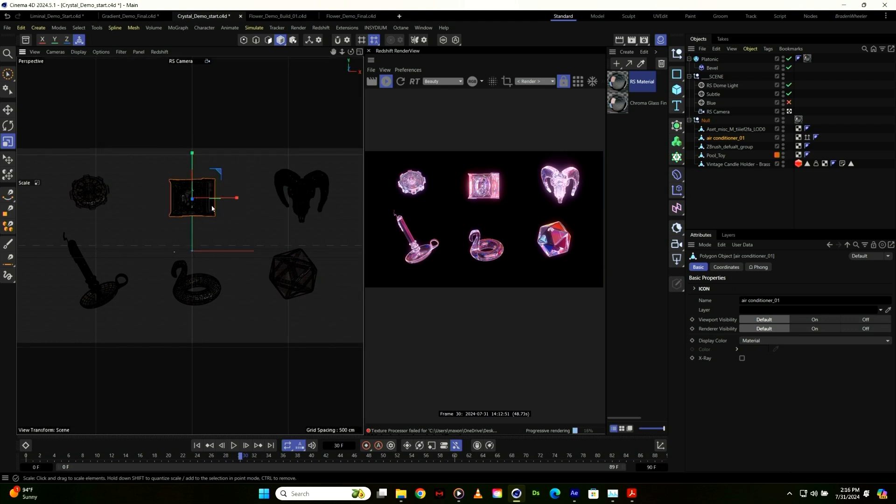
left_click(294, 192)
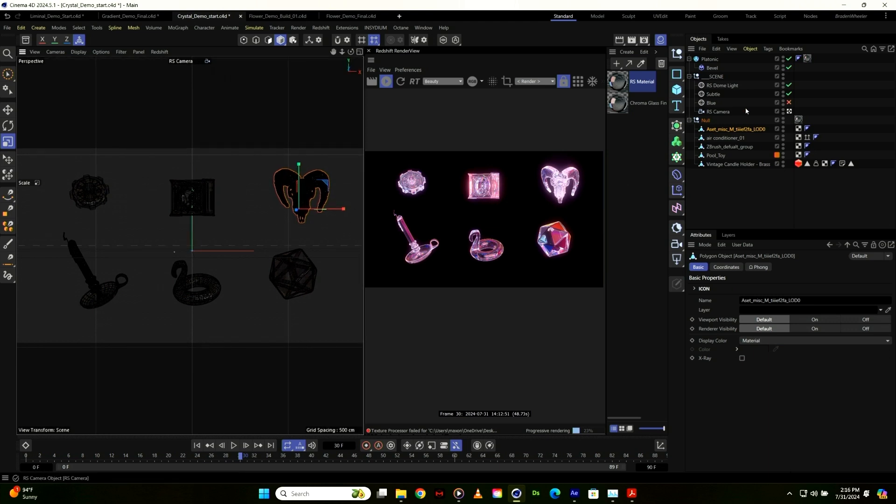
Select the Subtle dome light to show its texture, widen the RenderView, and store a snapshot of the render.
left_click(713, 94)
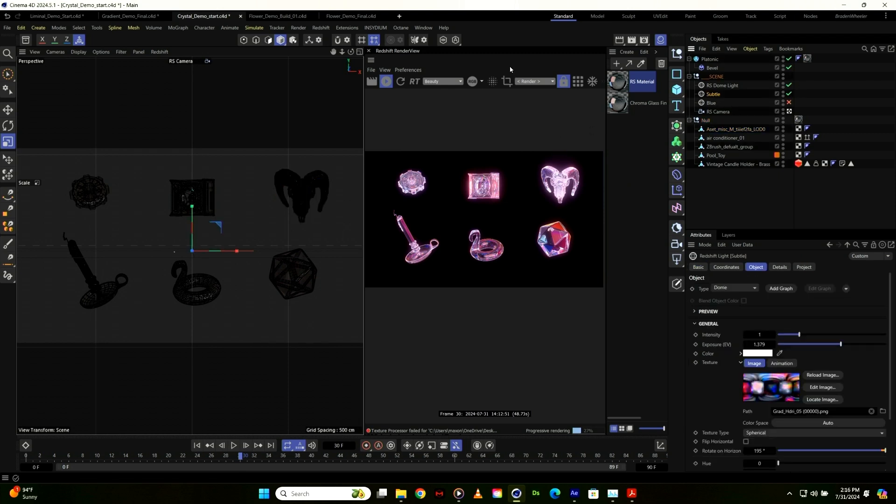
left_click_drag(364, 125, 228, 124)
left_click(570, 82)
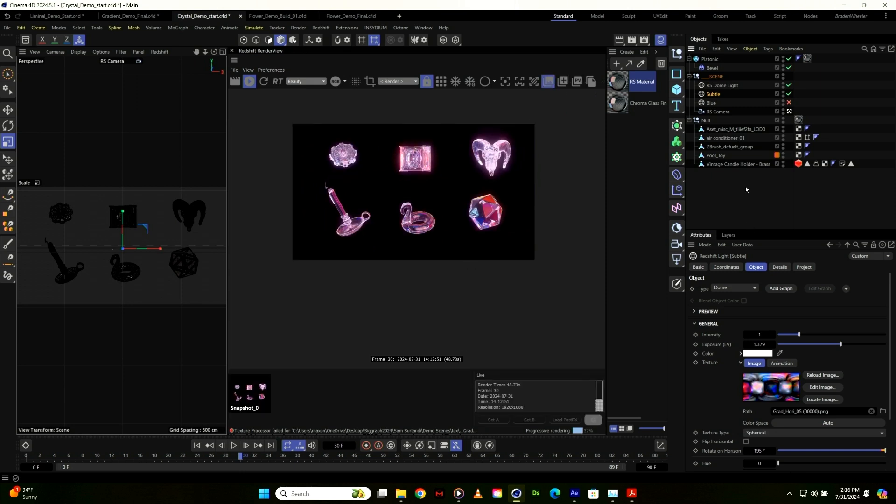
Disable the Subtle dome light, enable the Blue dome light instead, and display the Blue light's settings.
left_click(767, 223)
left_click(714, 94)
left_click(789, 94)
left_click(789, 103)
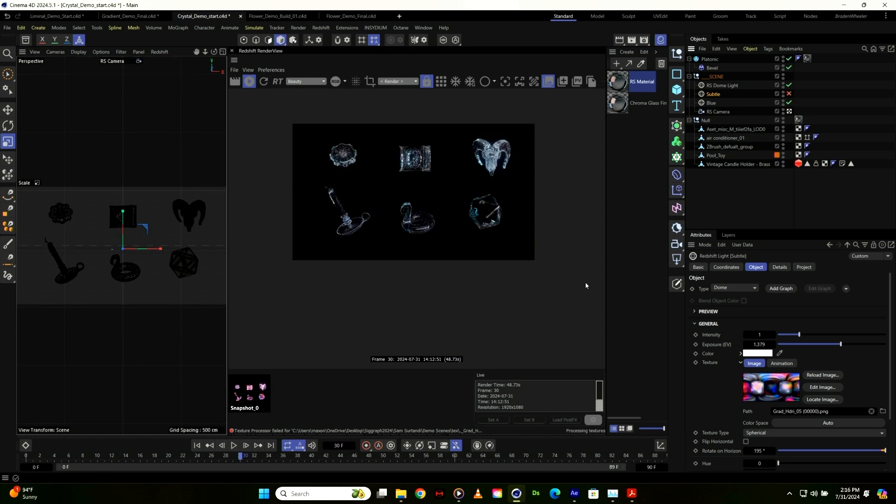
left_click(710, 103)
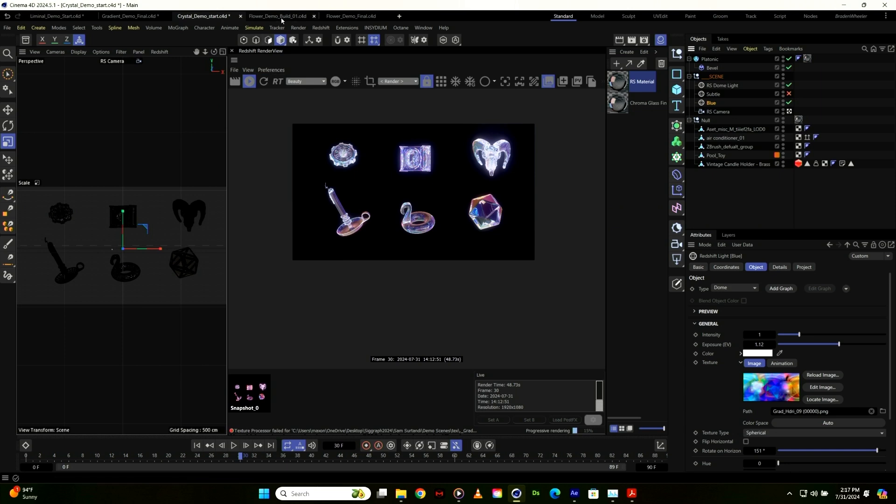
Check the chrysanthemum reference in the presentation PDF, and bring up the Flower_Demo_Build_01.c4d scene with a wider viewport.
left_click(632, 495)
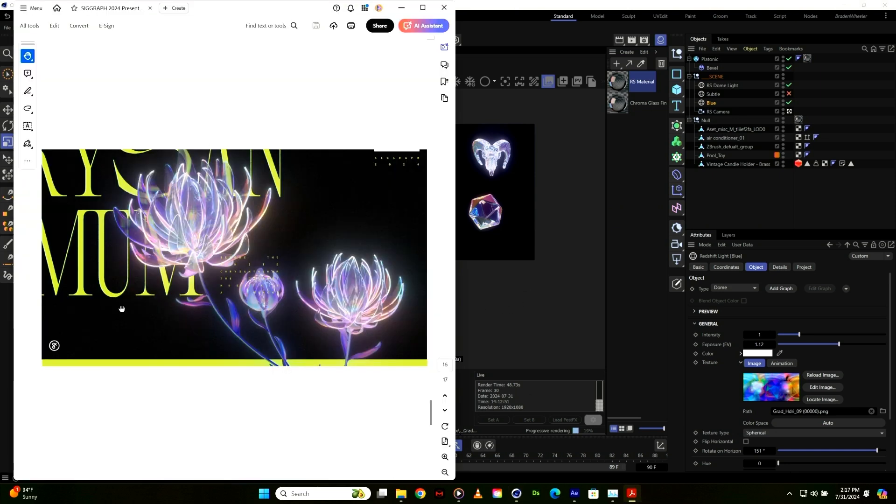
left_click(747, 183)
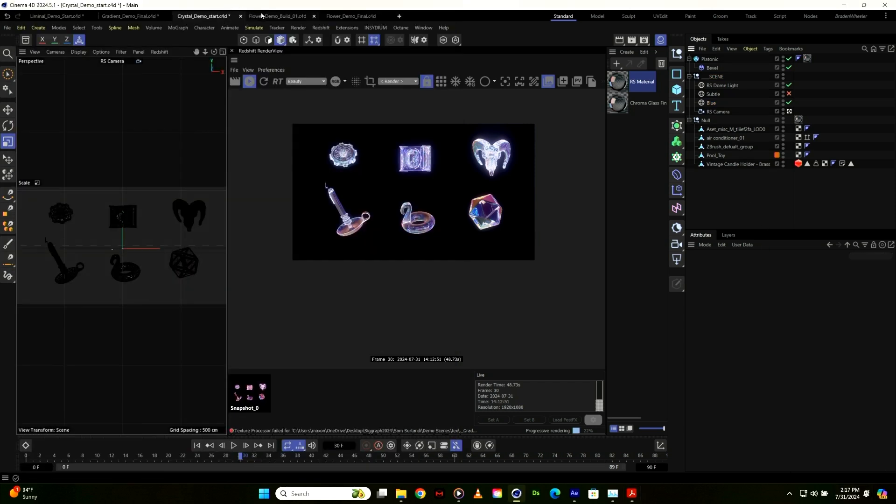
left_click(284, 18)
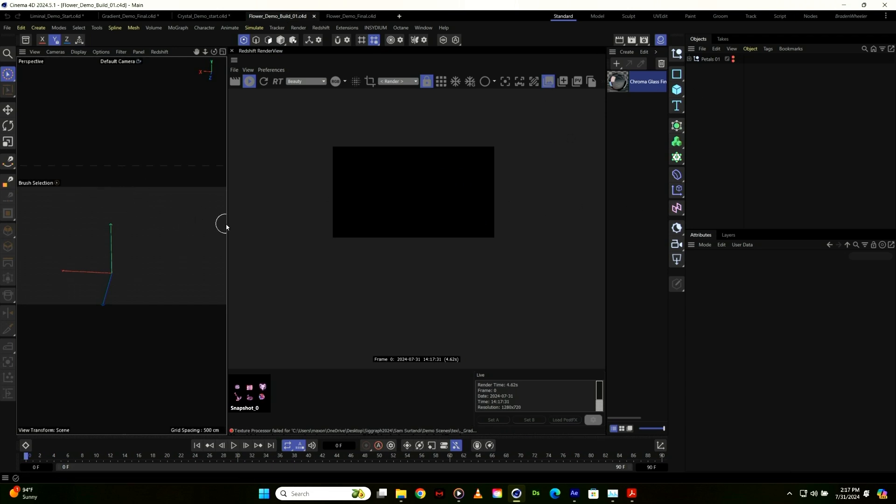
left_click_drag(227, 224, 379, 229)
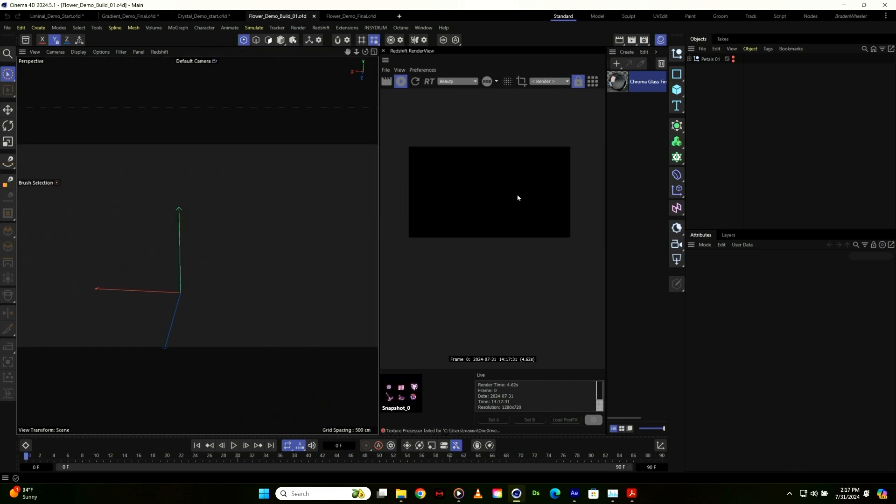
scroll(502, 190, "up", 2)
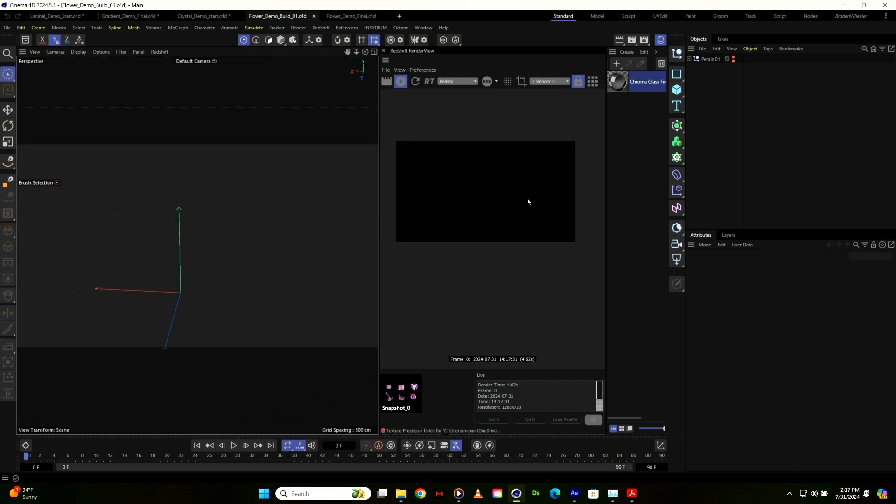
Add a Plane primitive and a Symmetry generator, and nest the plane under the Symmetry.
left_click(679, 89)
left_click(706, 139)
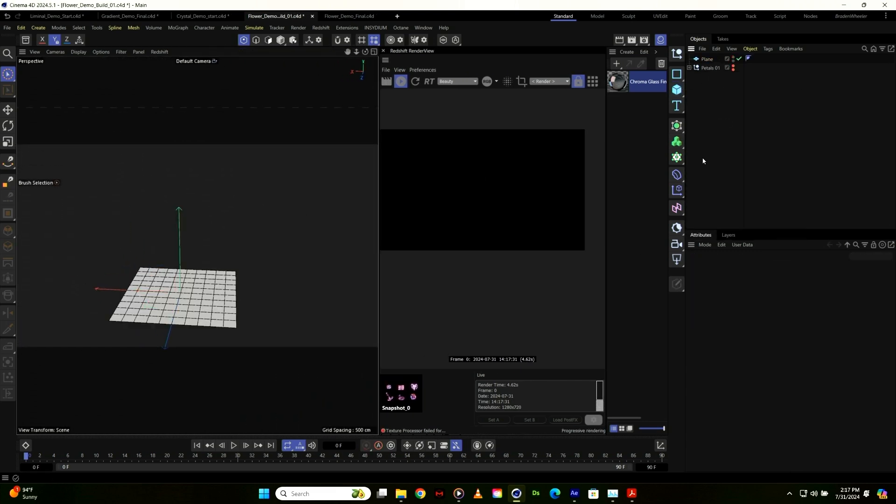
key("shift+c")
type("sy")
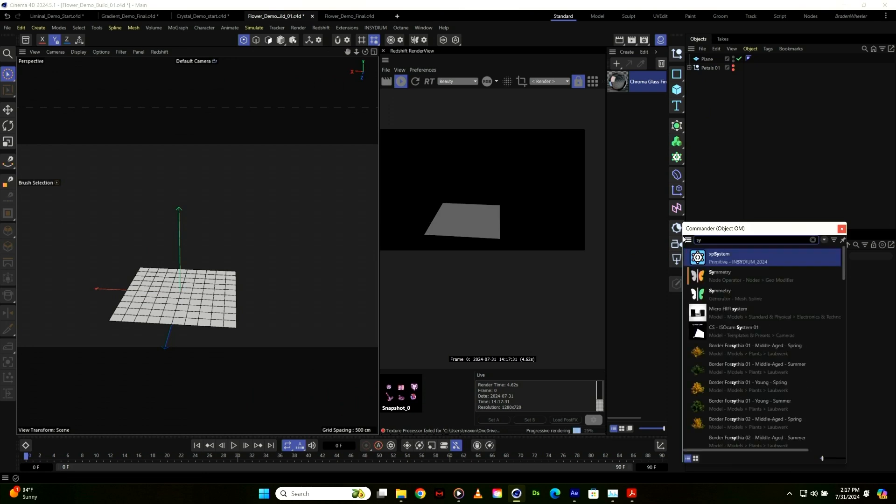
key("Down")
key("Down")
key("Return")
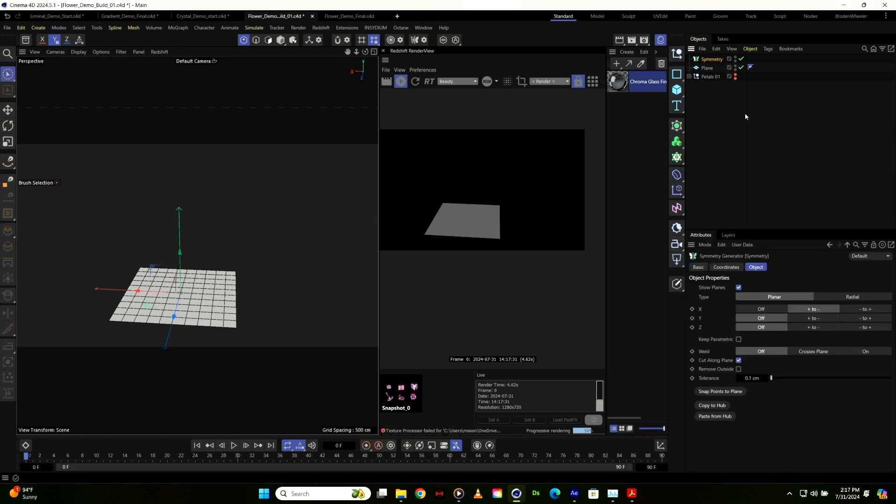
left_click_drag(710, 59, 711, 62)
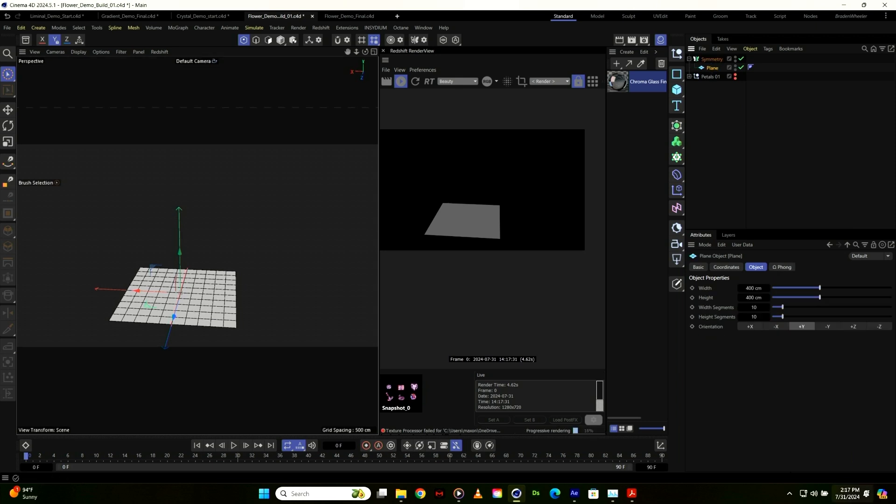
Switch the viewport to the Top view and set the plane's width to 100 cm.
key("F3")
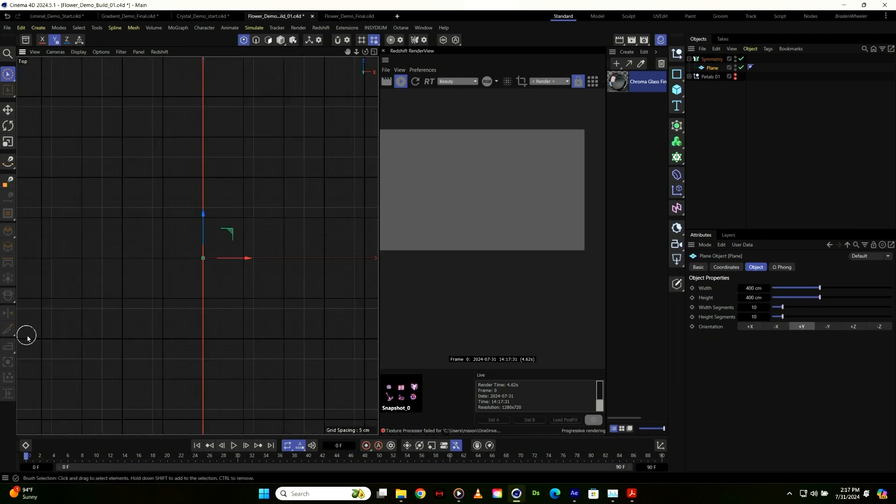
key("F2")
scroll(241, 260, "down", 3)
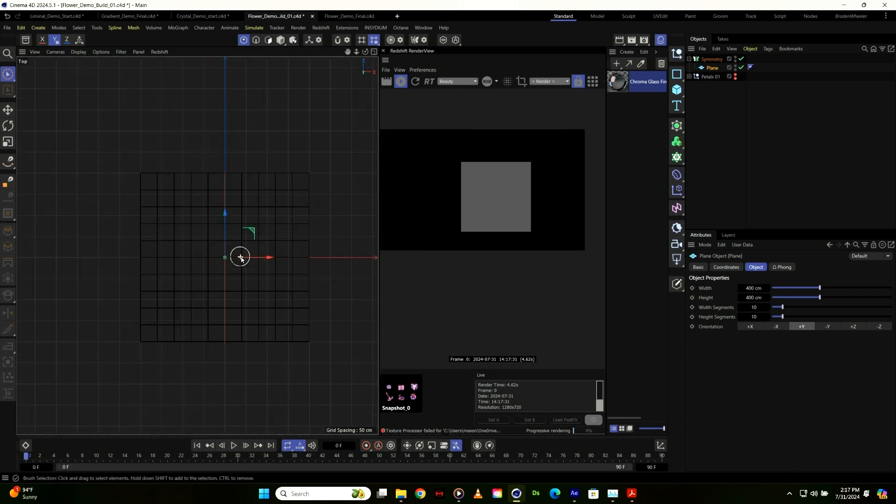
scroll(242, 260, "down", 2)
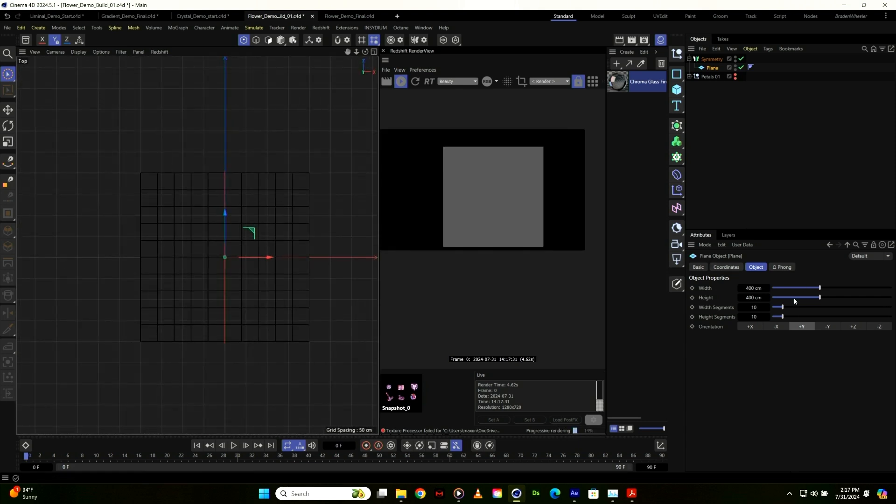
left_click_drag(818, 298, 806, 304)
key("ctrl+z")
left_click_drag(760, 288, 756, 288)
type("00")
key("Return")
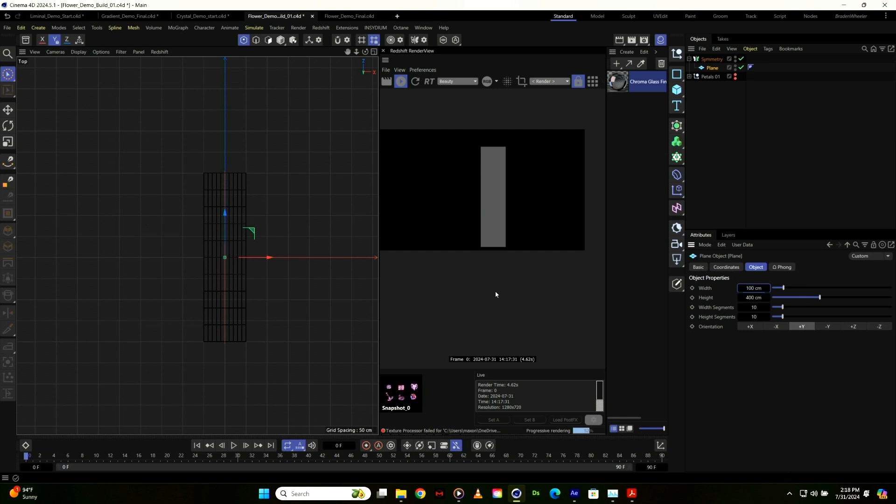
Offset the plane by setting its X position to -50 cm.
left_click(711, 60)
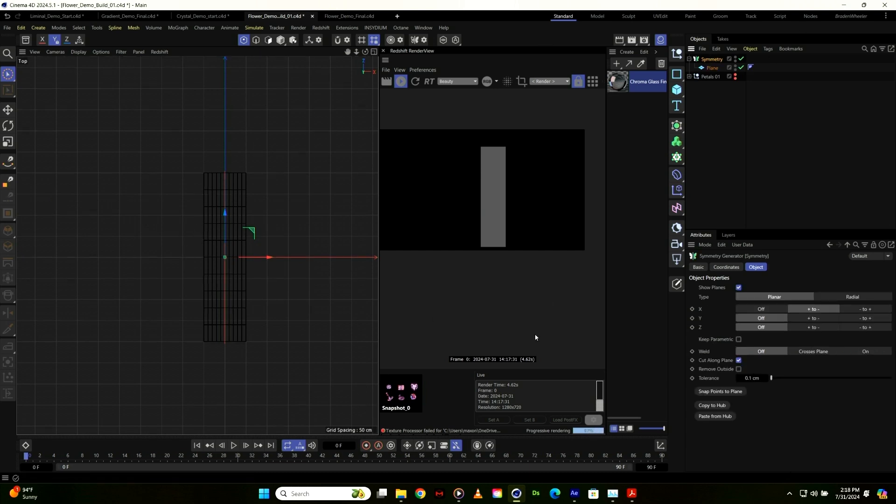
left_click(710, 69)
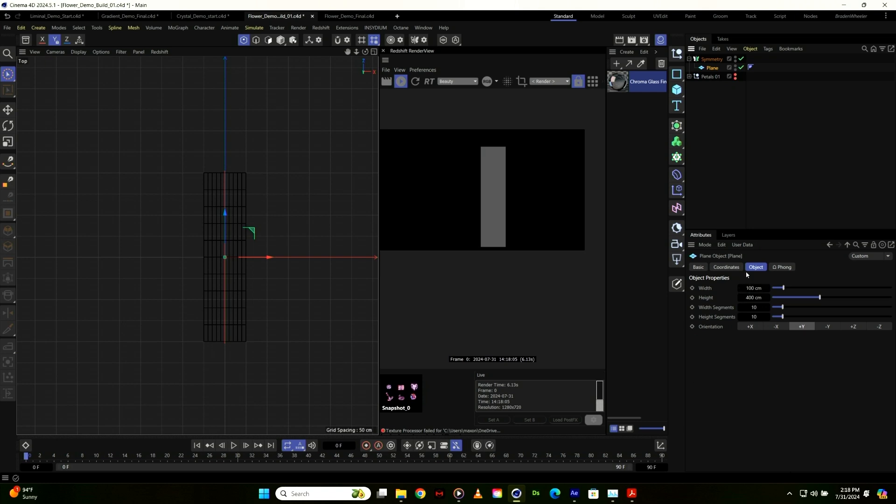
left_click(726, 267)
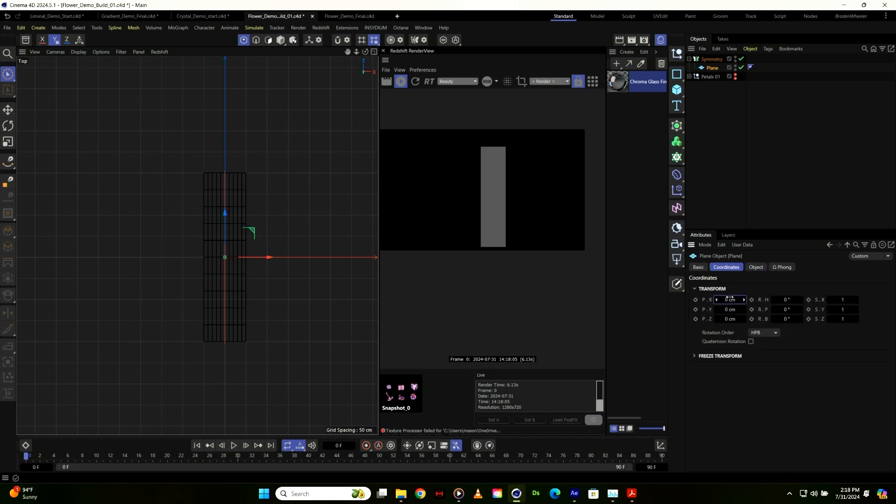
type("-50")
key("Return")
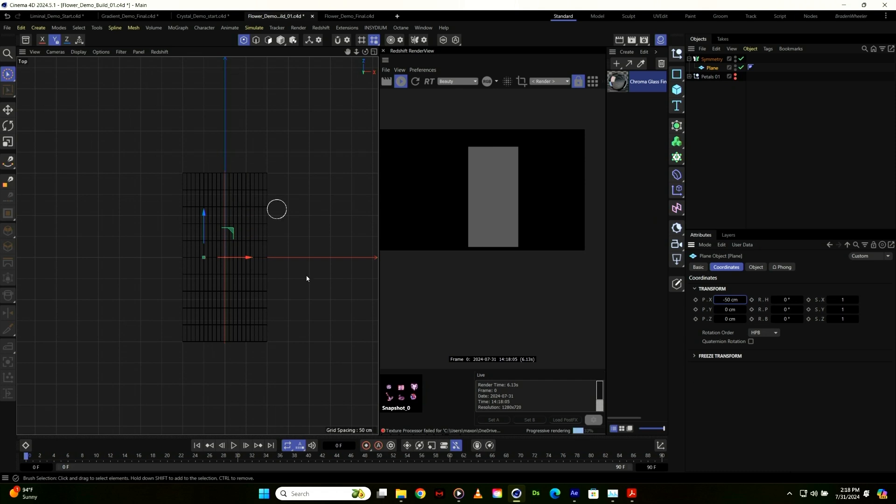
left_click(710, 69)
key("c")
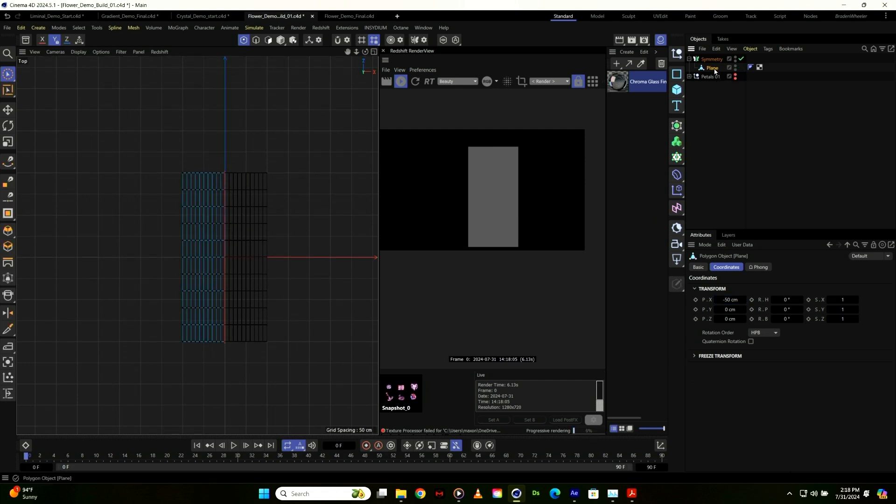
key("ctrl+z")
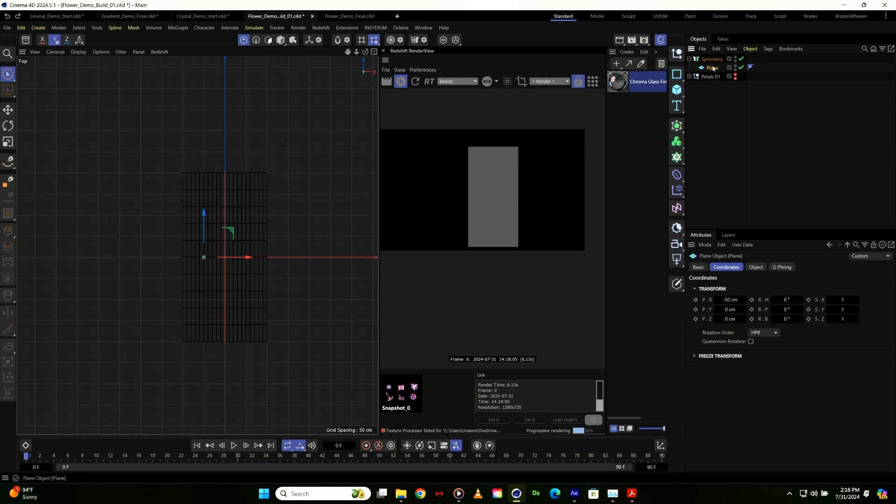
Reduce the plane's width and height segments to 1 and make it editable.
left_click(757, 267)
left_click_drag(757, 307, 732, 317)
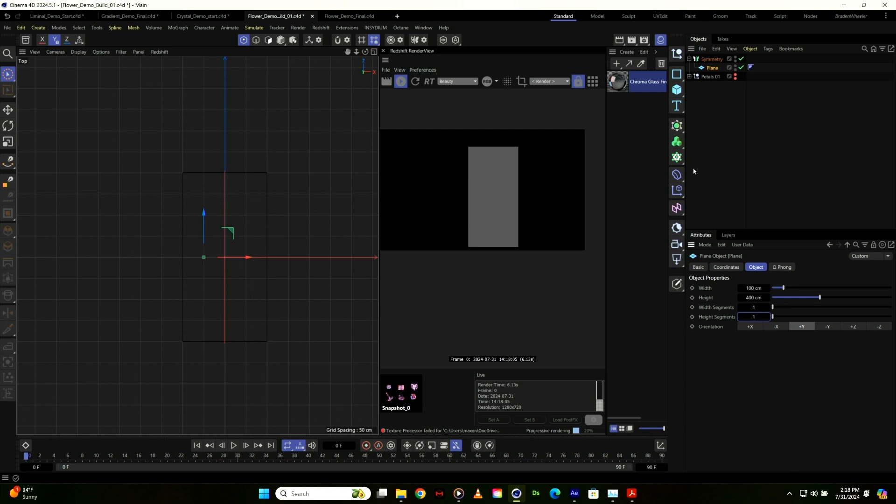
left_click(708, 118)
left_click(712, 69)
key("c")
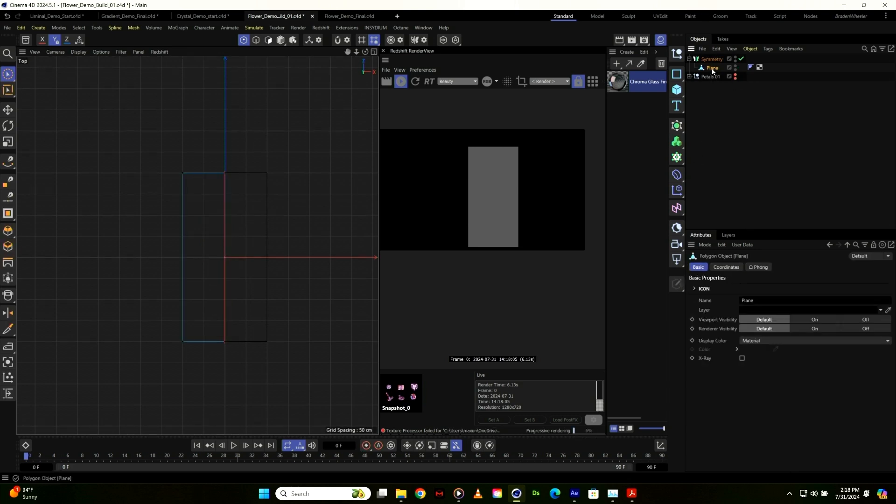
Lower the plane's outer top corner point to form a pointed tip, and line-cut horizontally across its middle.
left_click(182, 172)
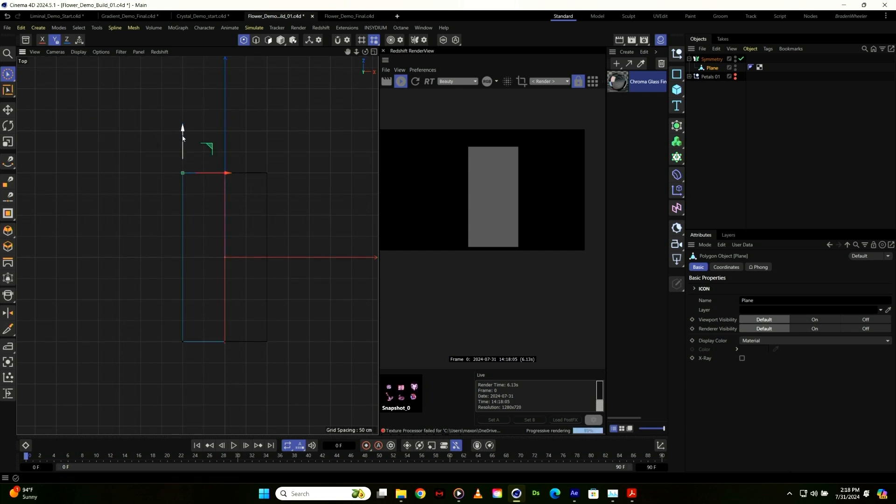
left_click_drag(182, 138, 183, 185)
key("k")
key("k")
left_click(158, 266)
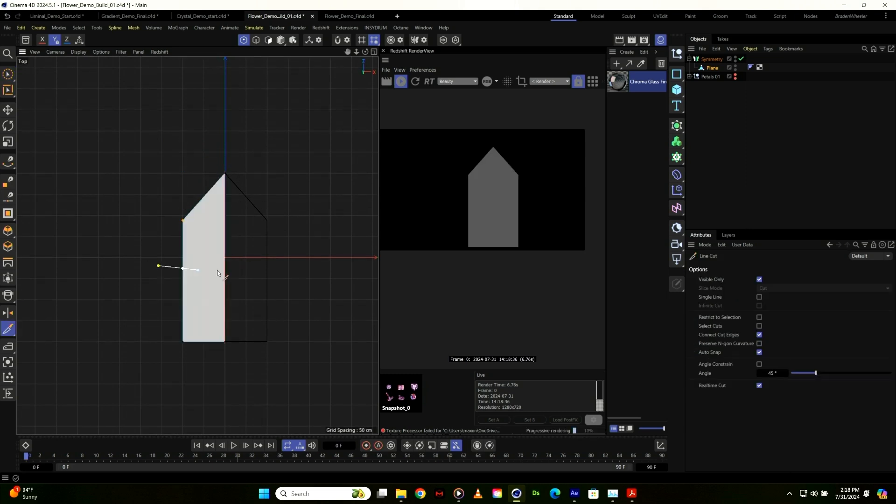
left_click(236, 265)
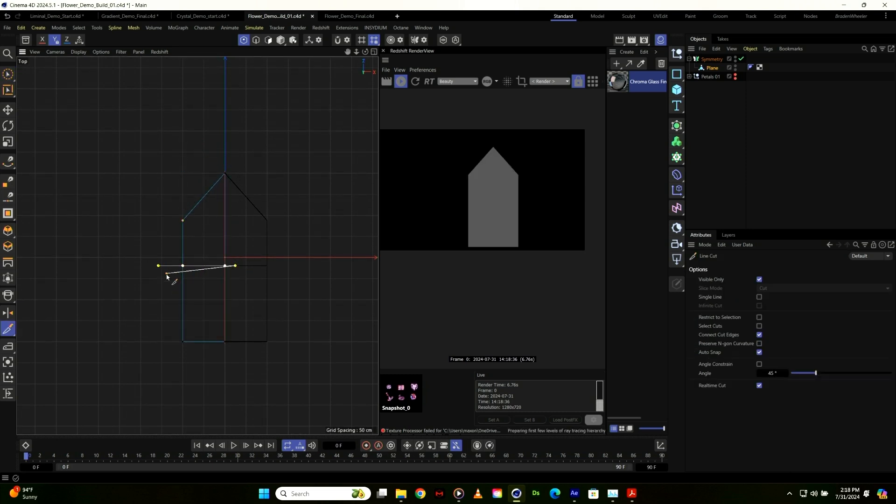
Move the outer point of the middle cut outward, and add a second horizontal line cut halfway down to the base.
key("9")
left_click(186, 269)
left_click_drag(225, 265, 215, 268)
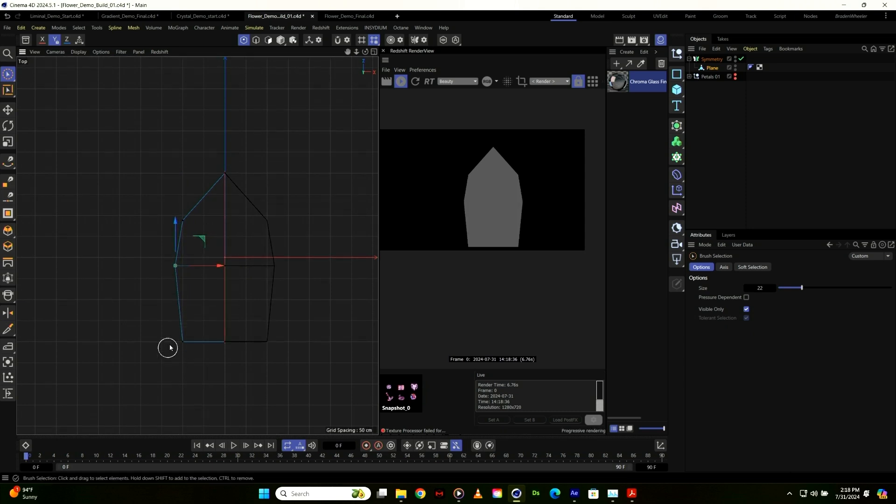
key("k")
key("k")
left_click(152, 307)
left_click(242, 307)
Move the outer bottom corner point inward and pull the bottom centre point down to taper the petal's base.
key("space")
left_click(179, 344)
left_click_drag(222, 344, 234, 344)
left_click(237, 368)
left_click(226, 348)
left_click_drag(227, 306, 226, 331)
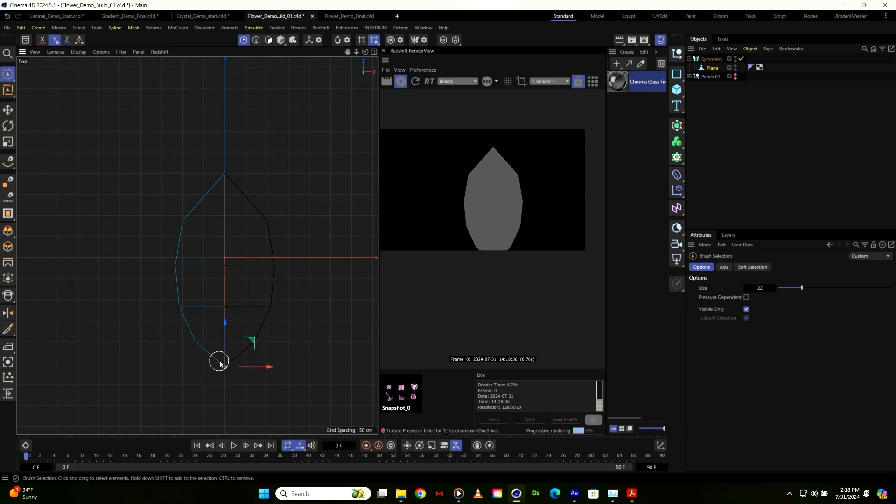
Line-cut across the petal's bottom tip and nudge the new outer point slightly inward.
key("k")
key("k")
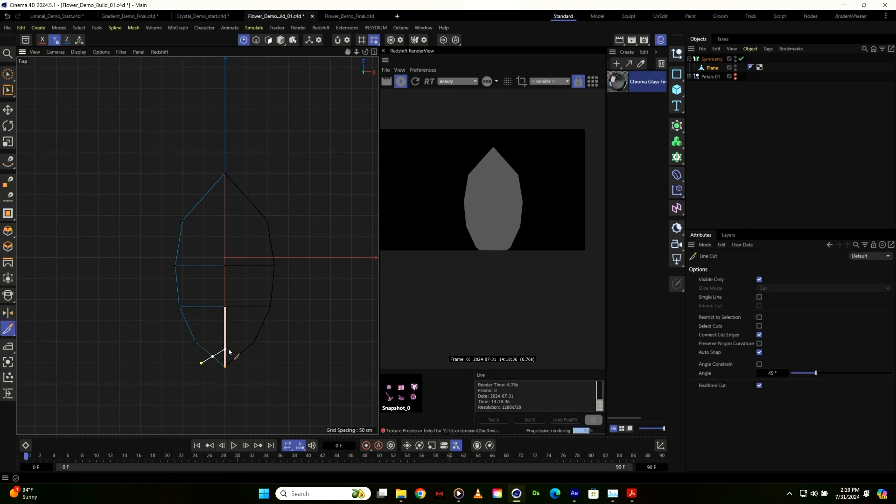
left_click(226, 350)
key("space")
left_click(213, 357)
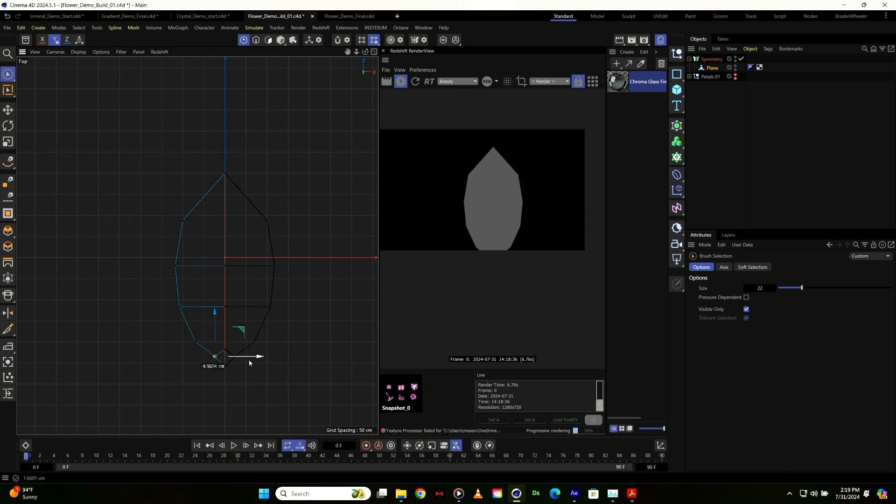
Add another line cut close to the bottom tip and move its outer point outward to blunt the petal's base.
scroll(228, 380, "up", 5)
middle_click_drag(273, 386, 220, 162, "alt")
key("space")
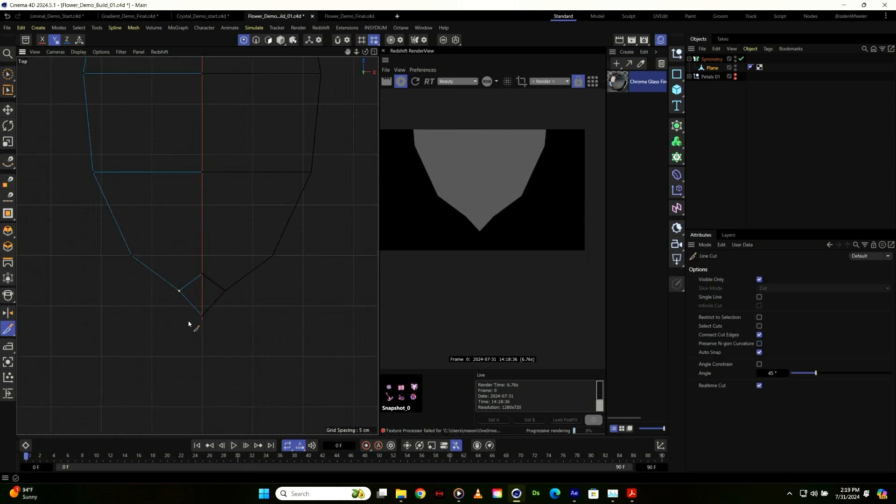
left_click(184, 331)
key("space")
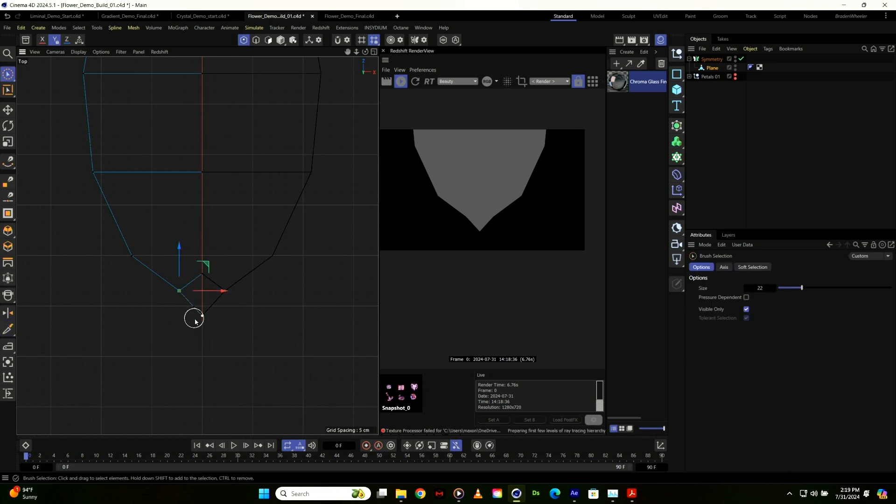
key("space")
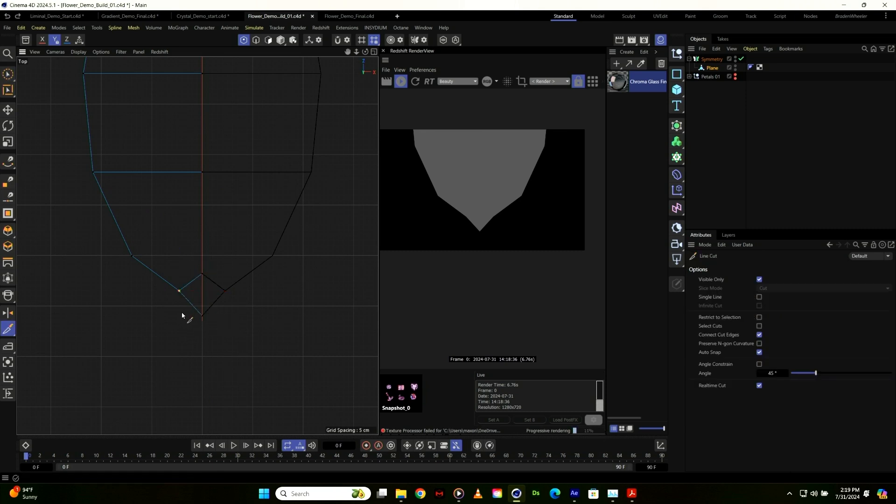
left_click(173, 312)
key("space")
left_click_drag(204, 309, 203, 308)
left_click_drag(182, 271, 183, 276)
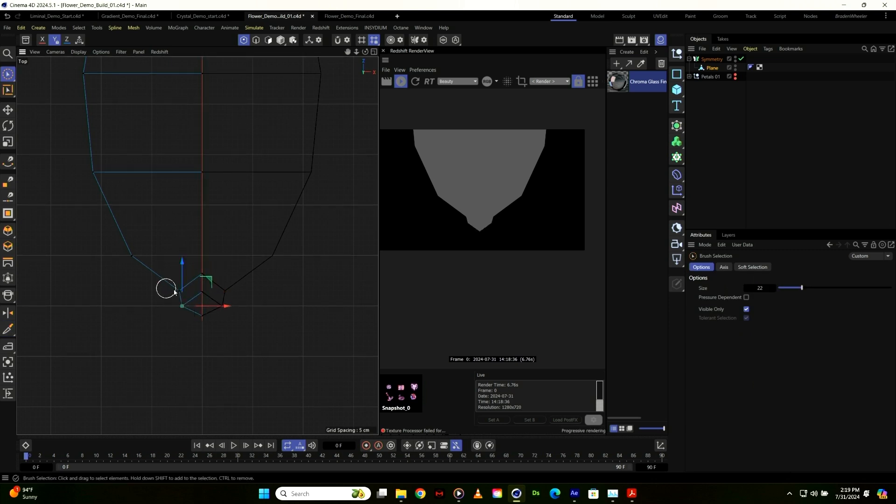
Move the outer point just above the blunt base slightly up and outward.
left_click(167, 293)
left_click(180, 291)
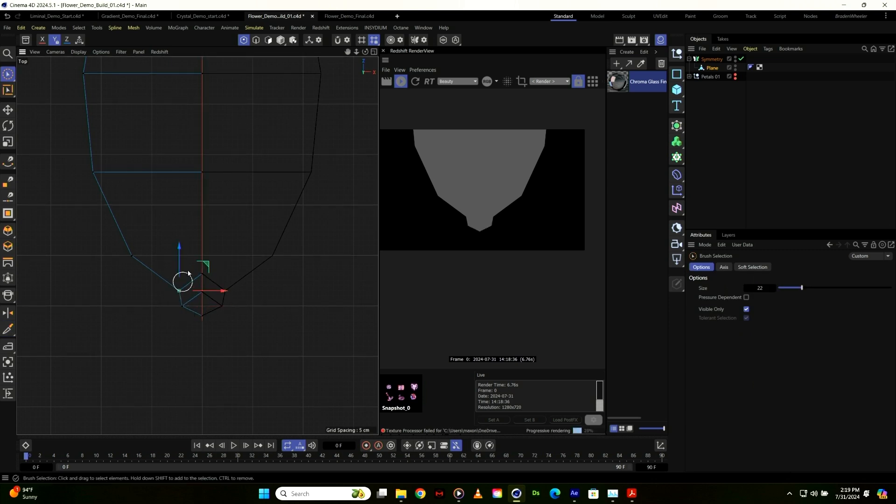
left_click_drag(178, 260, 181, 250)
left_click_drag(220, 280, 213, 281)
Move the petal's outer points inward one by one, including the upper, widest and lower side points, to slim its silhouette.
scroll(290, 292, "down", 5)
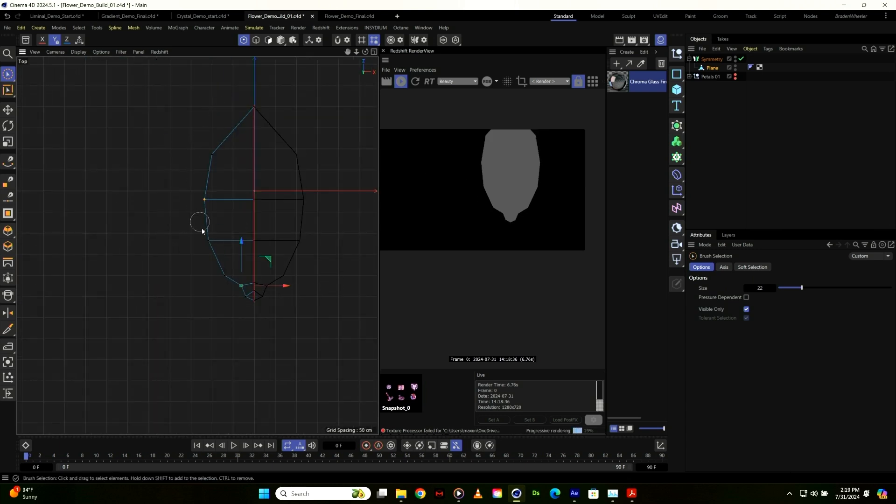
mouse_move(229, 290)
left_mouse_down()
mouse_move(267, 268)
mouse_move(270, 242)
left_mouse_up()
left_click(167, 227)
left_click(219, 169)
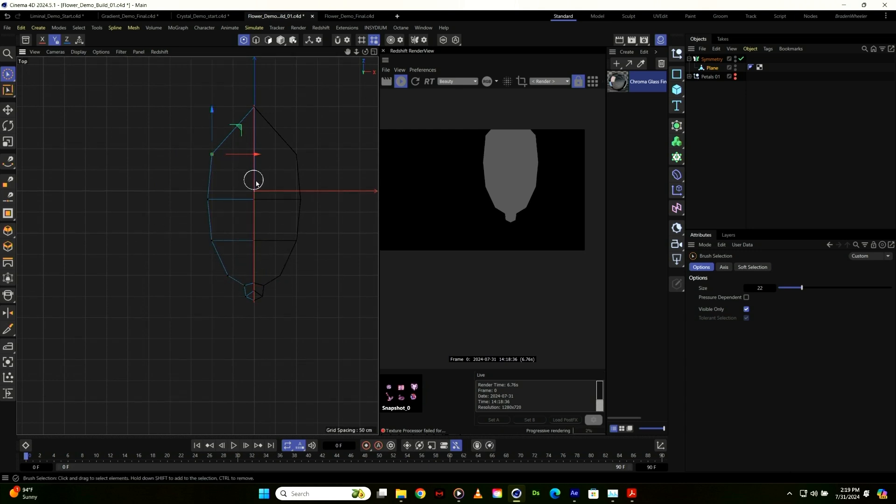
left_click_drag(254, 154, 265, 155)
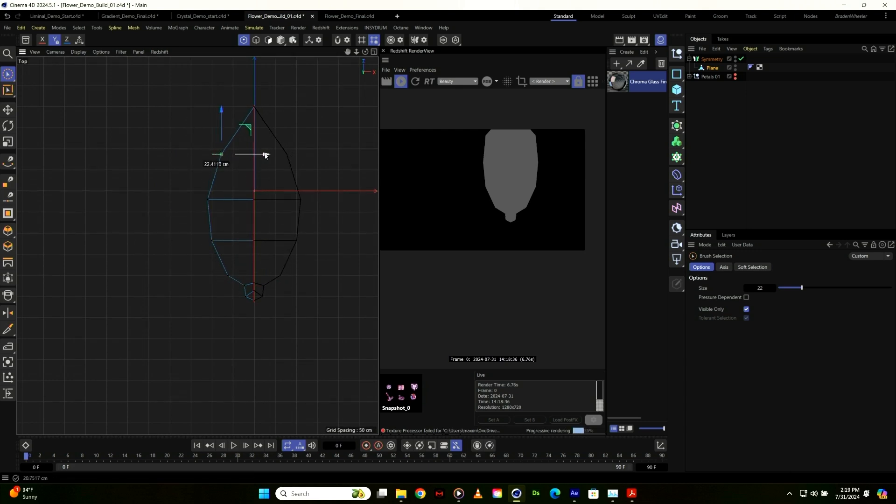
left_click(208, 199)
left_click_drag(247, 203, 253, 203)
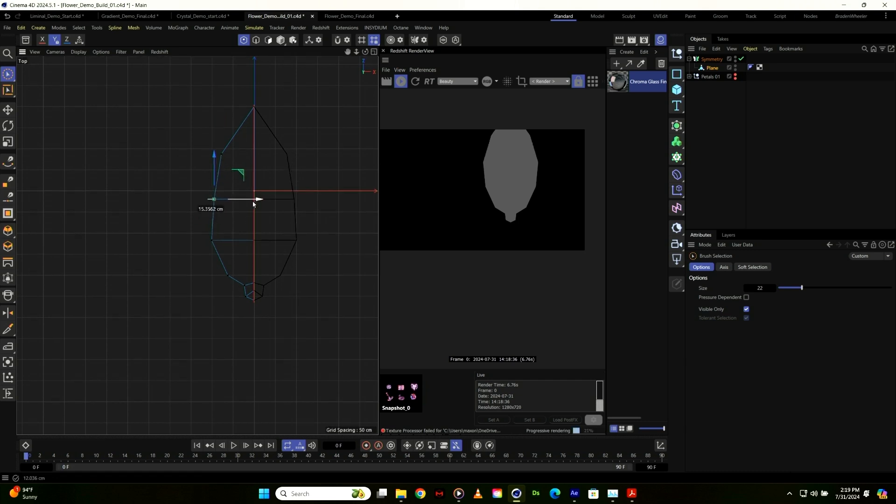
left_click(212, 240)
left_click_drag(243, 241, 258, 242)
left_click(727, 131)
Switch to the perspective view and examine the slimmed petal's shape from the side.
key("F1")
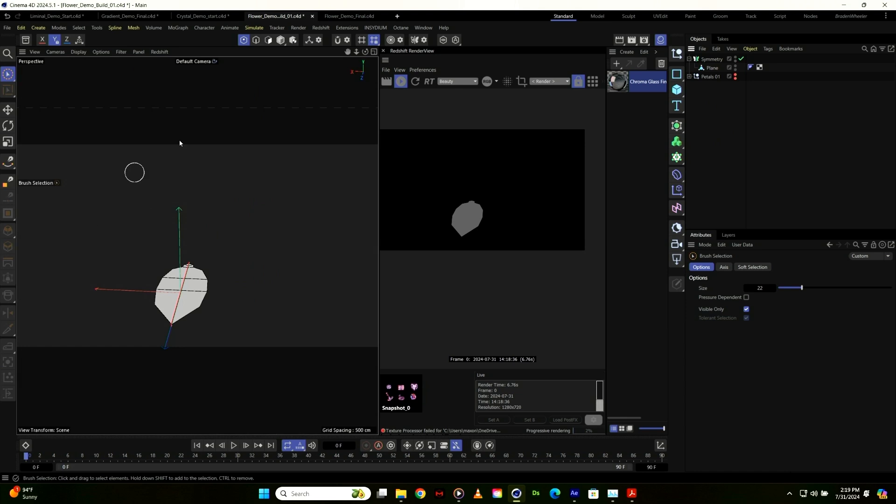
left_click_drag(225, 307, 129, 299, "alt")
right_click_drag(269, 307, 327, 280, "alt")
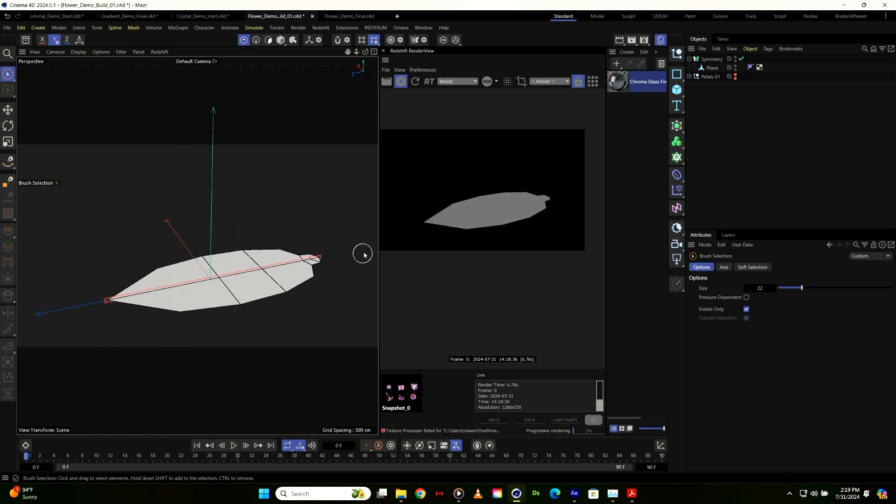
middle_click_drag(280, 264, 213, 271, "alt")
left_click_drag(211, 272, 155, 299, "alt")
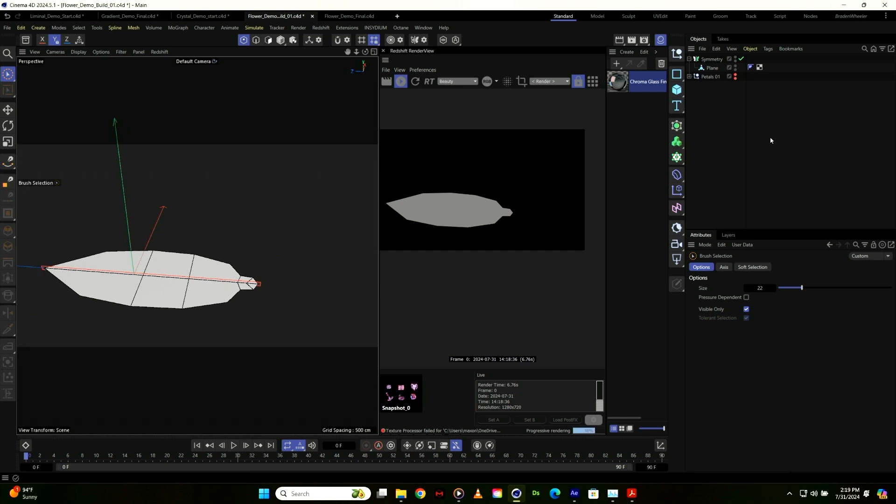
key("shift+c")
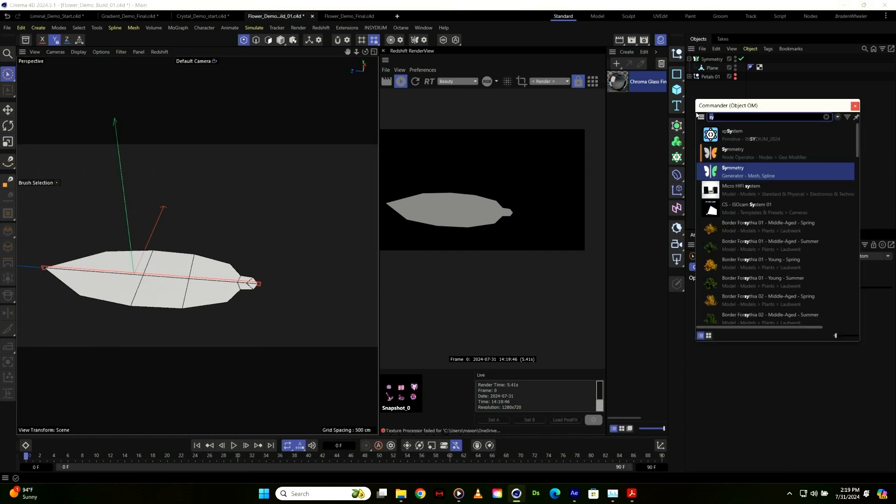
type("sub")
key("Down")
key("Down")
key("Down")
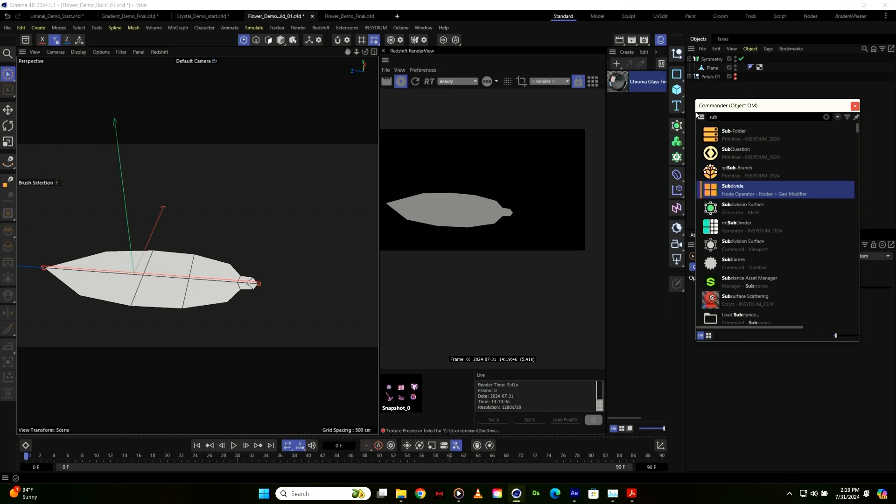
key("Down")
key("Down")
key("Down")
key("Return")
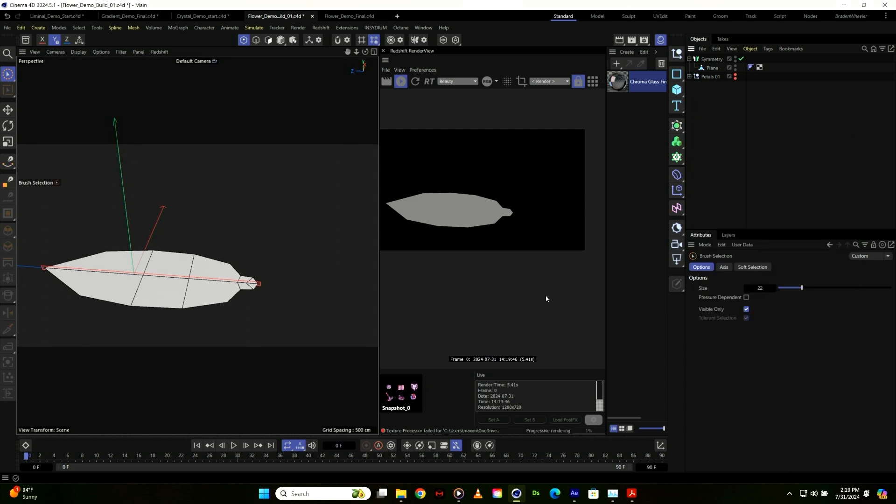
Add a Subdivision Surface generator and nest the petal's Symmetry object inside it.
key("shift+c")
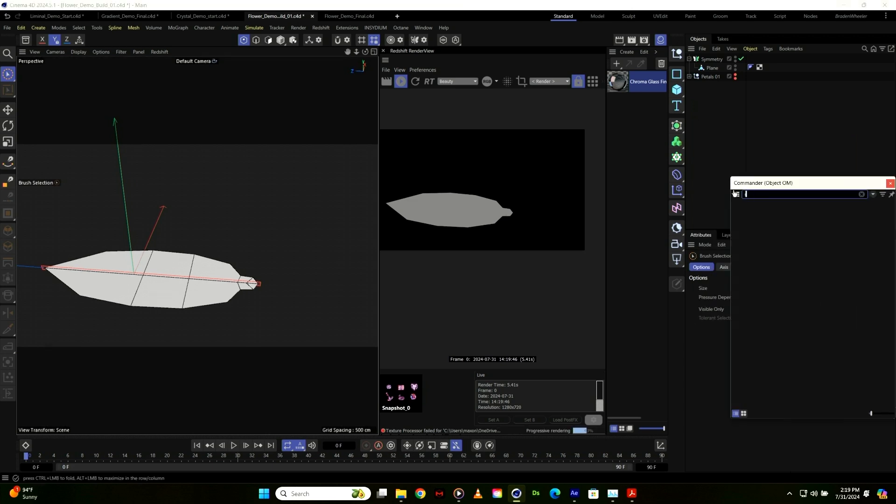
type("sub")
key("Down")
key("Down")
key("Down")
key("Down")
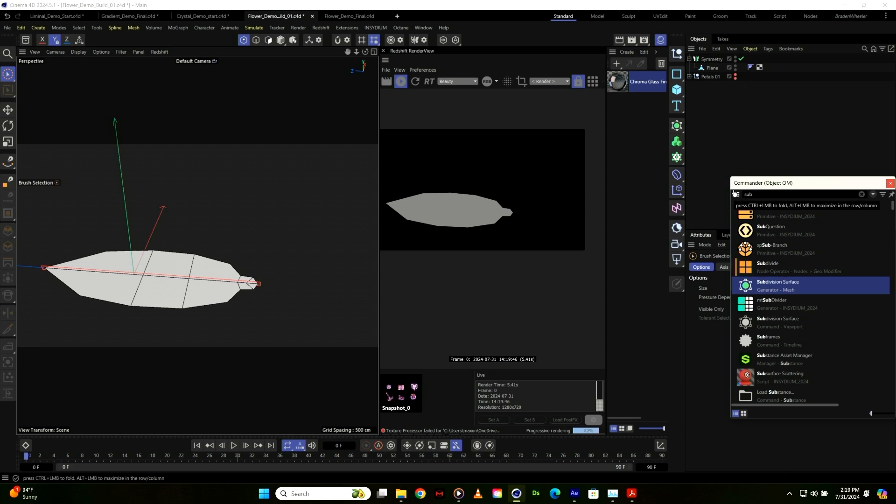
key("Return")
left_click_drag(712, 68, 717, 60)
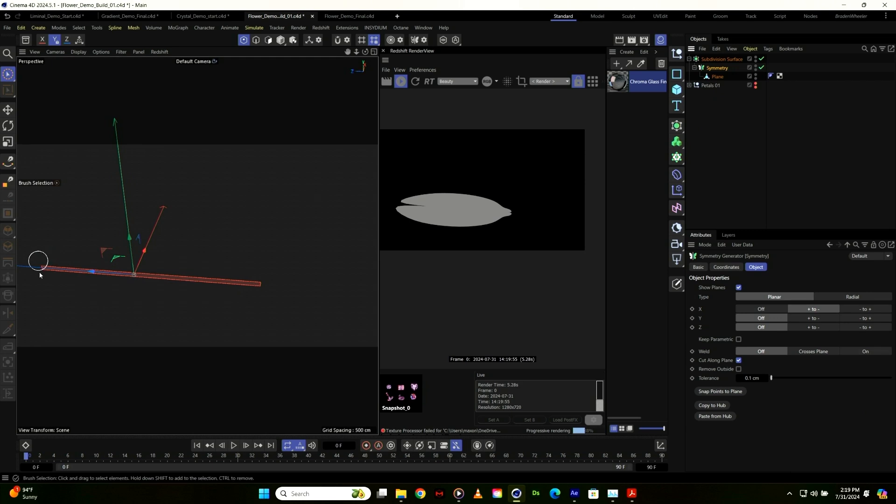
Set the Symmetry's Weld option to On with subdivision temporarily disabled, closing the split along the petal's centre line.
scroll(106, 269, "up", 3)
left_click_drag(272, 250, 184, 309, "alt")
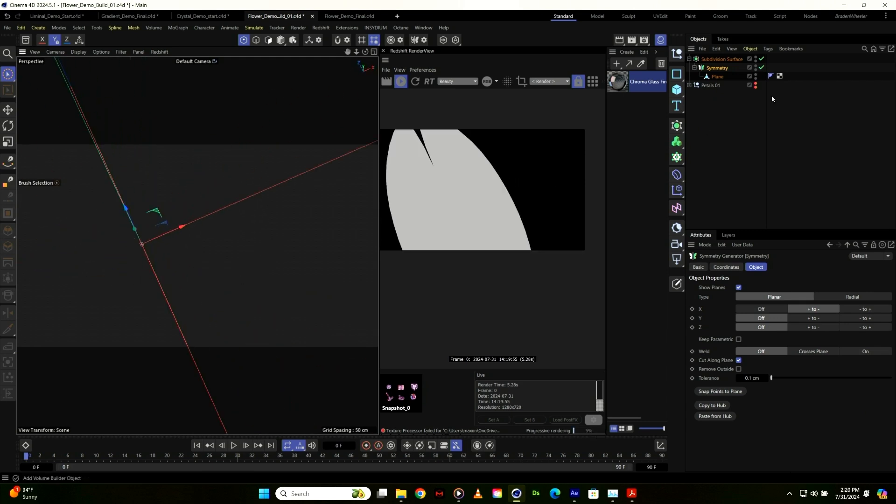
left_click(762, 59)
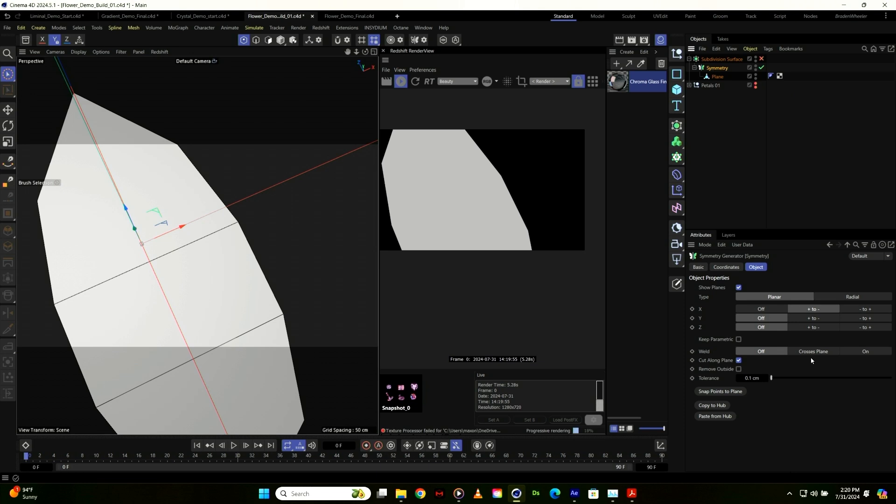
left_click(887, 351)
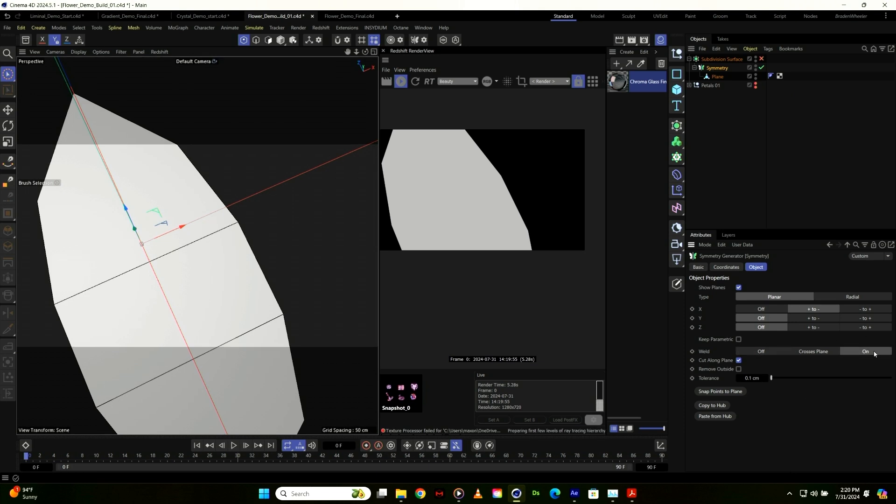
left_click(765, 59)
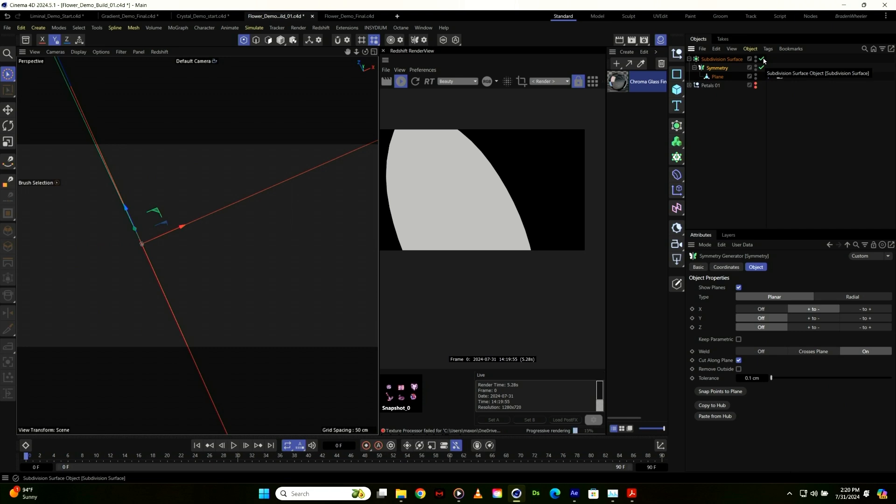
Take the Symmetry out of the Subdivision Surface and group each of the two objects into its own null.
left_click(721, 60)
left_click(719, 68)
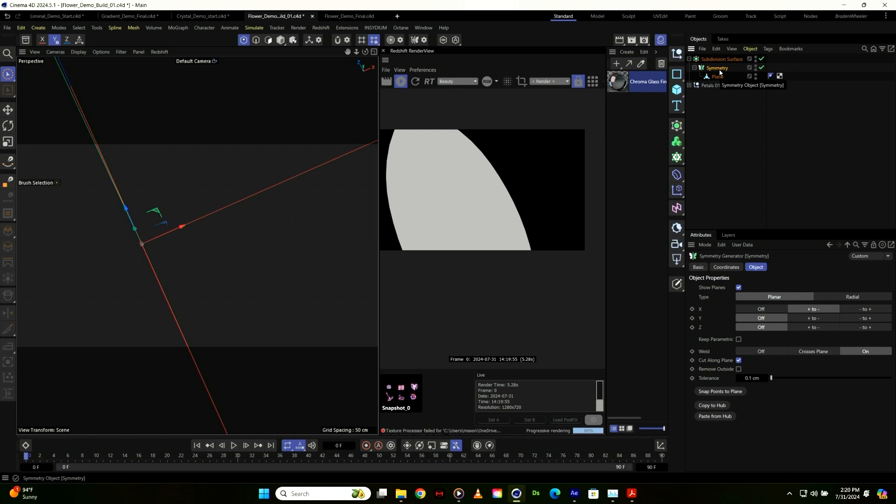
left_click_drag(720, 73, 705, 59)
left_click(721, 68)
key("alt+g")
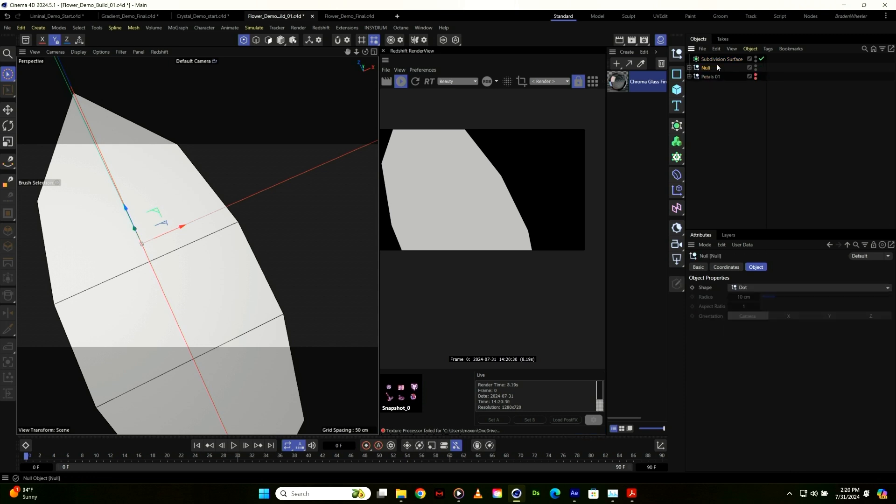
key("alt+g")
Hide both new nulls, expand the Petals 01 group and enable its MoSpline, Cloner and Cloth Surface.
left_click(689, 77)
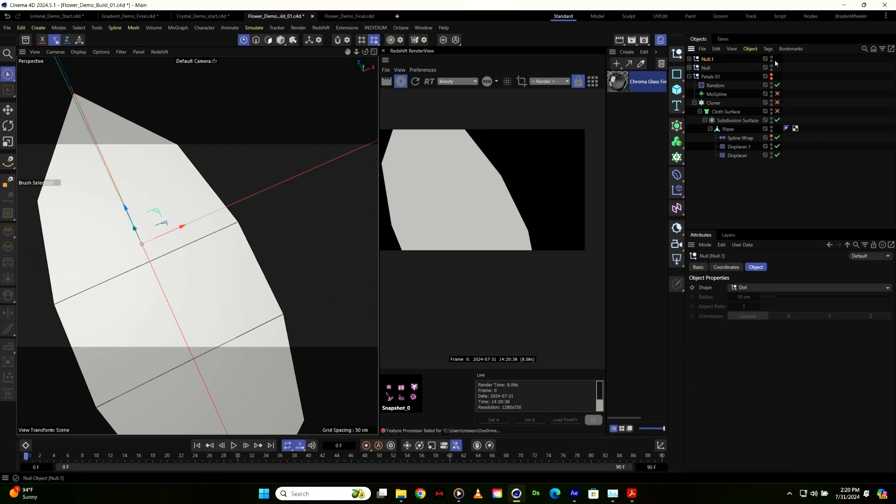
left_click(772, 74)
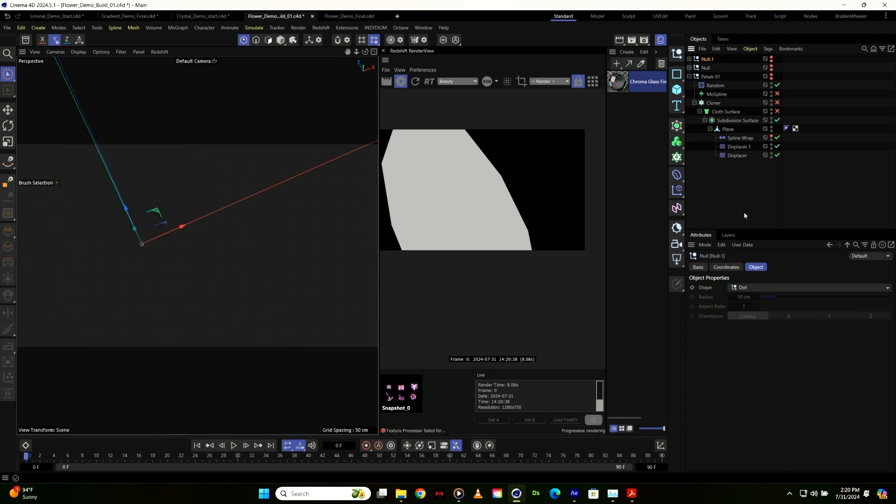
scroll(213, 258, "down", 5)
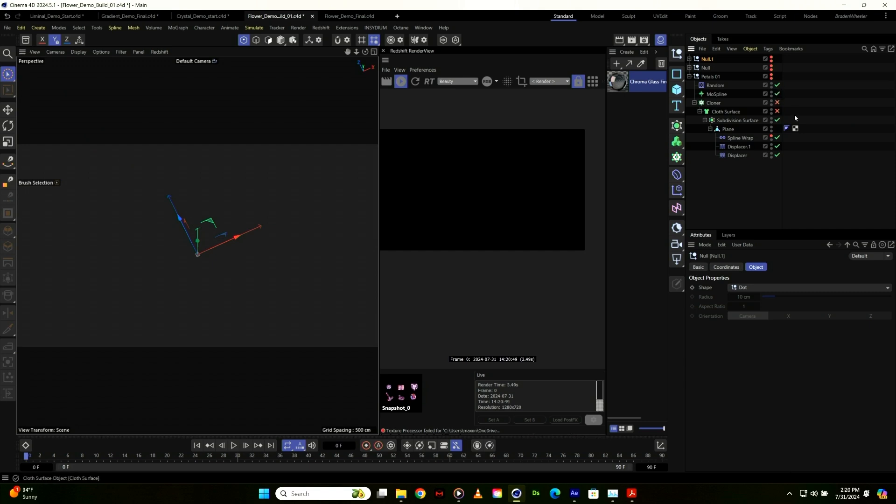
left_click(778, 103)
Pull the Subdivision Surface with its Plane out of the Cloth Surface and disable Random, MoSpline, Cloner and Cloth Surface.
left_click(728, 130)
left_click_drag(729, 121, 739, 220)
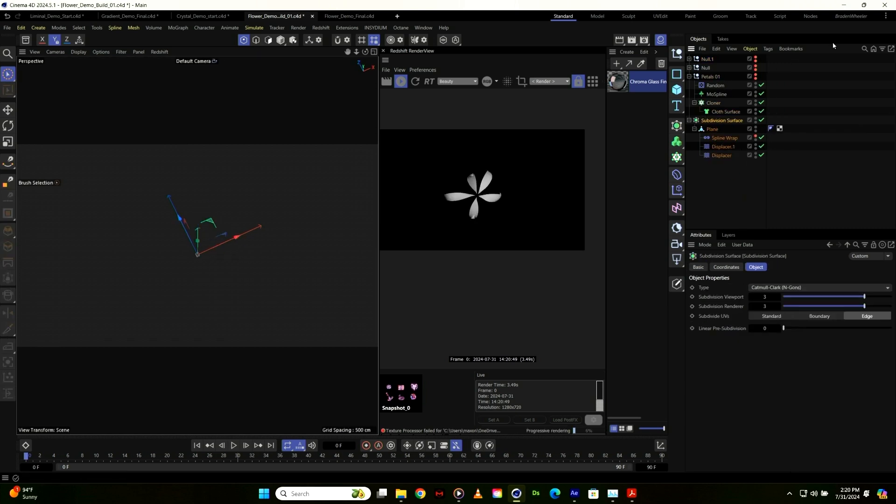
left_click(713, 129)
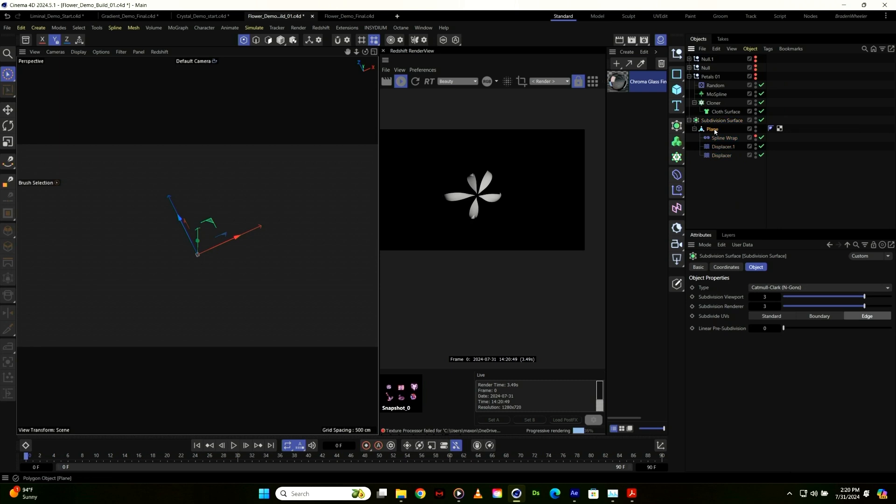
left_click(762, 94)
left_click(762, 84)
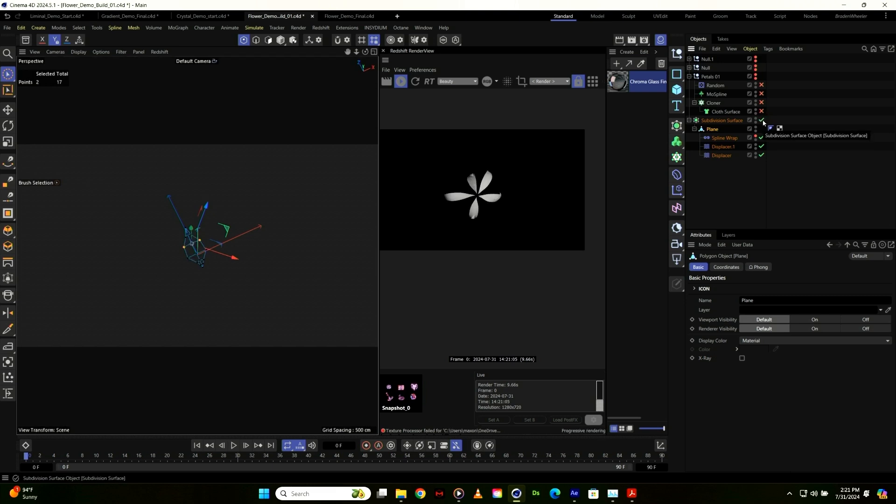
Compare the isolated petal with subdivision off and on from several angles, and undo its removal from the Cloth Surface.
scroll(221, 280, "up", 10)
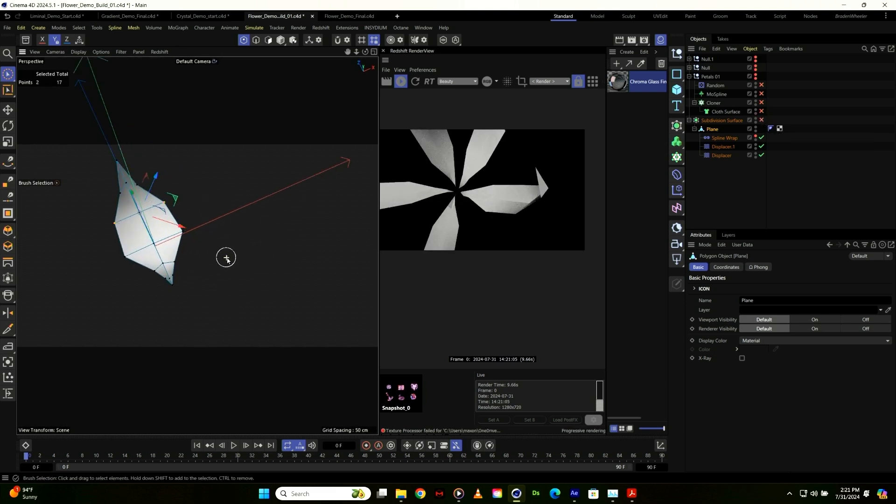
left_click_drag(227, 255, 302, 260, "alt")
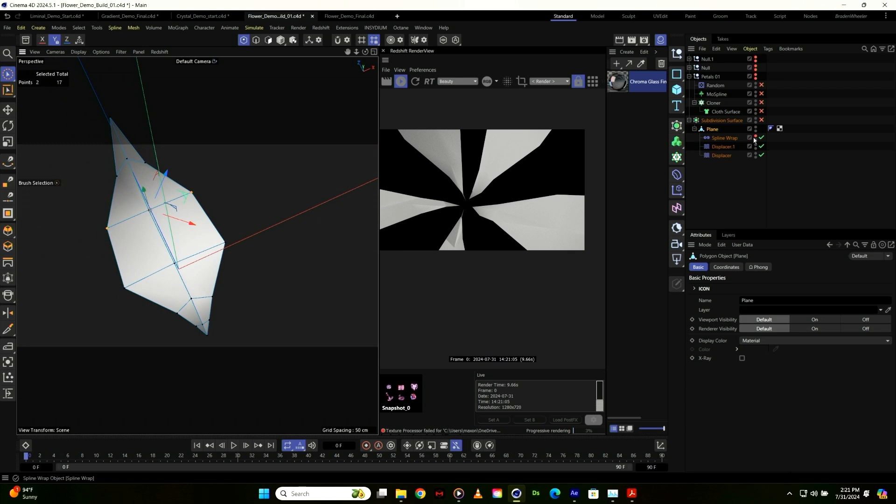
left_click(761, 120)
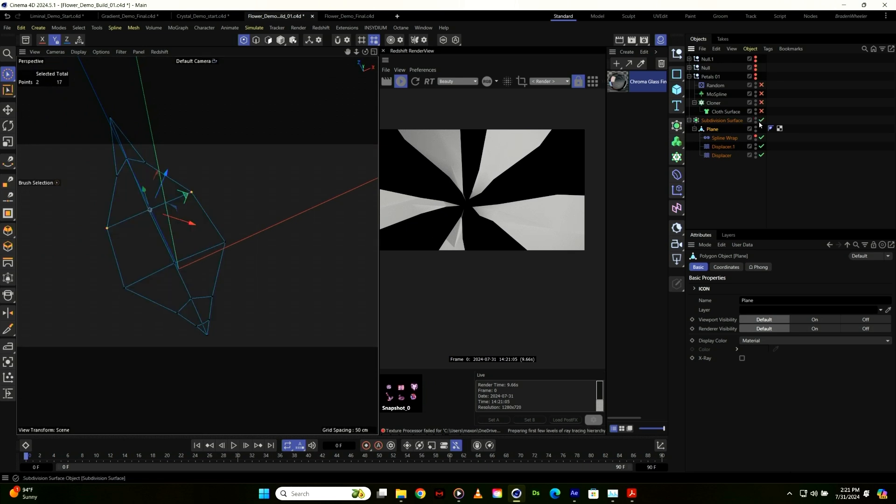
left_click_drag(128, 232, 276, 177, "alt")
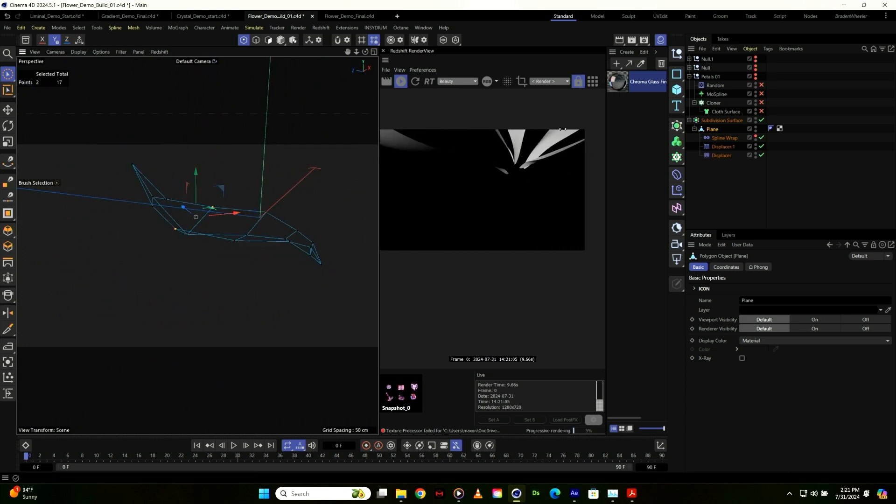
mouse_move(532, 161)
middle_mouse_down()
mouse_move(541, 236)
mouse_move(544, 161)
middle_mouse_up()
middle_click_drag(252, 180, 196, 249, "alt")
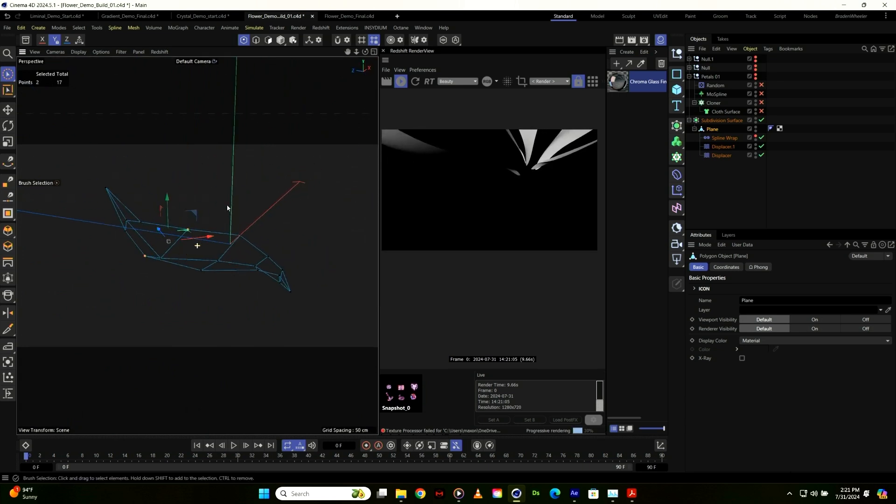
right_click_drag(290, 229, 240, 236, "alt")
middle_click_drag(272, 209, 226, 251, "alt")
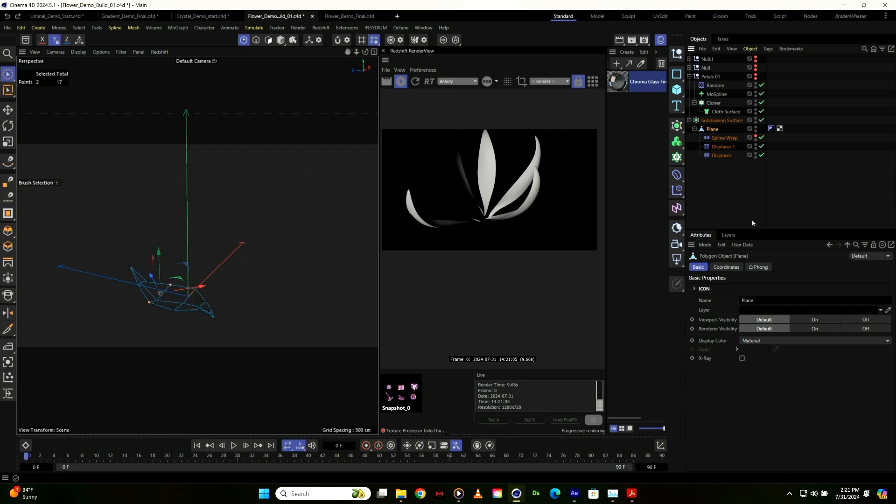
key("ctrl+z")
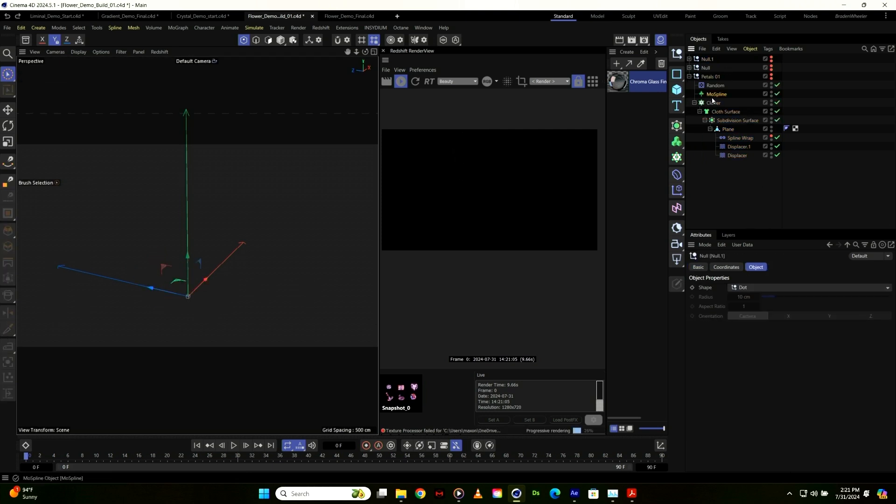
Make the Petals 01 group visible again and disable the Spline Wrap under its Plane.
left_click(713, 99)
left_click(716, 194)
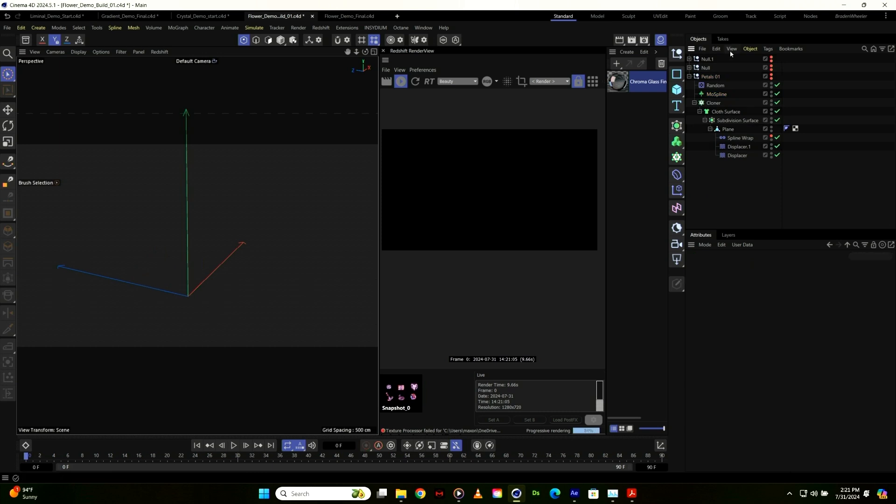
left_click(713, 95)
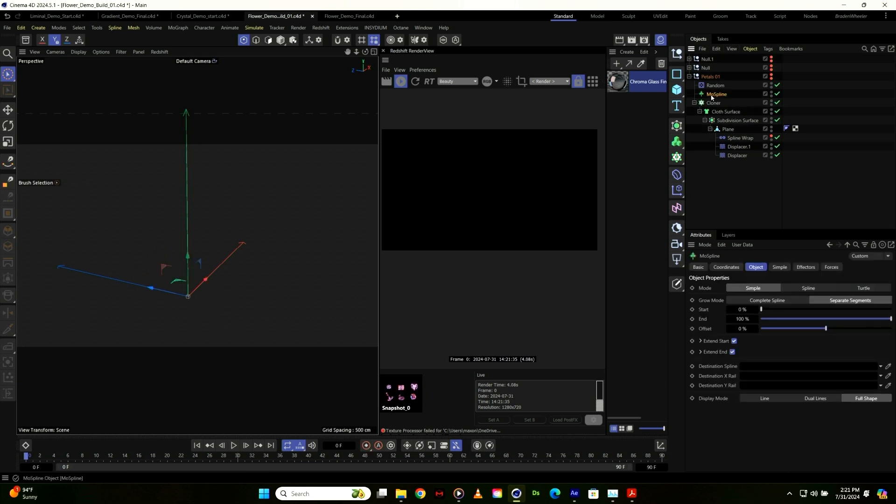
left_click(771, 76)
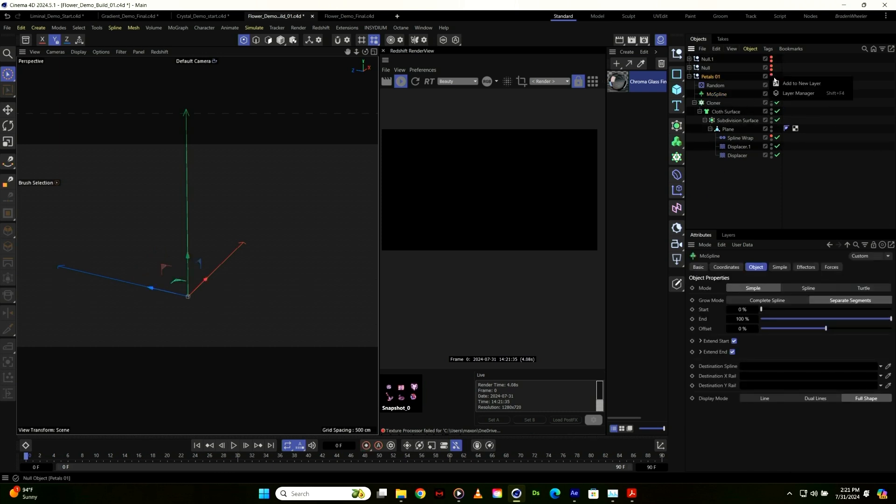
left_click(715, 78)
left_click(771, 79, "alt")
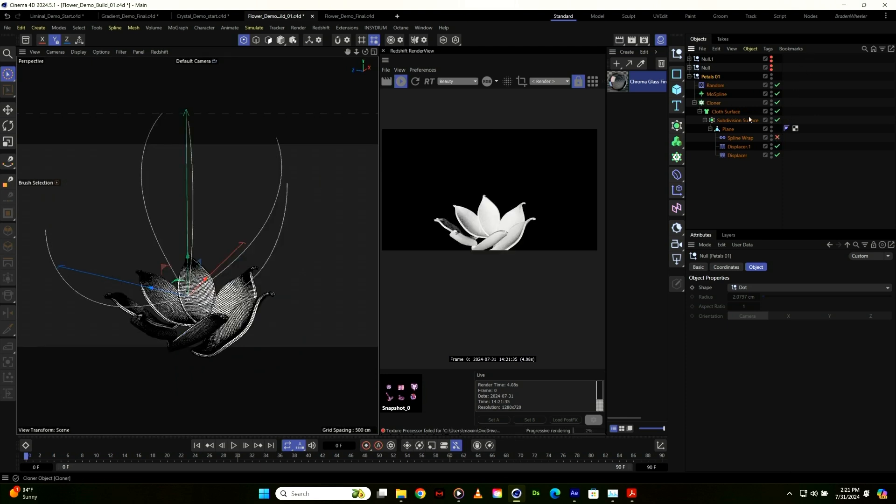
Try a smaller Angle H on the Petals 01 MoSpline and set it back to 360°.
left_click(275, 202)
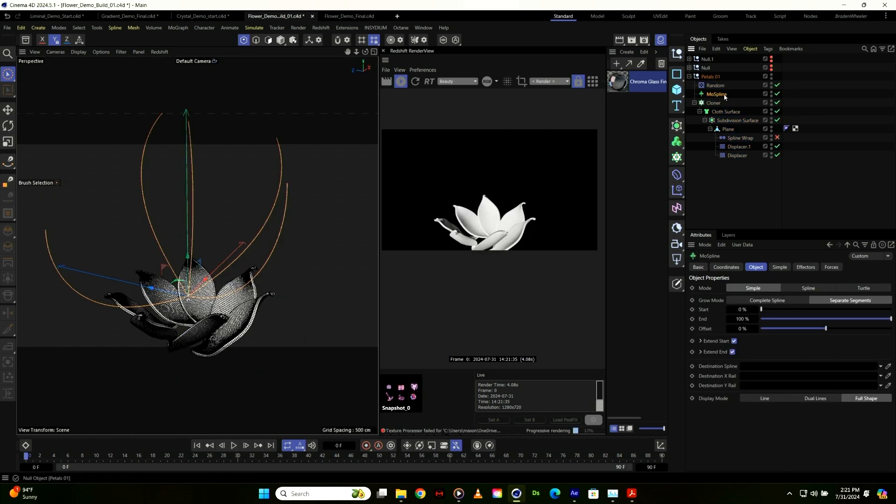
left_click(779, 268)
left_click_drag(736, 317, 704, 316)
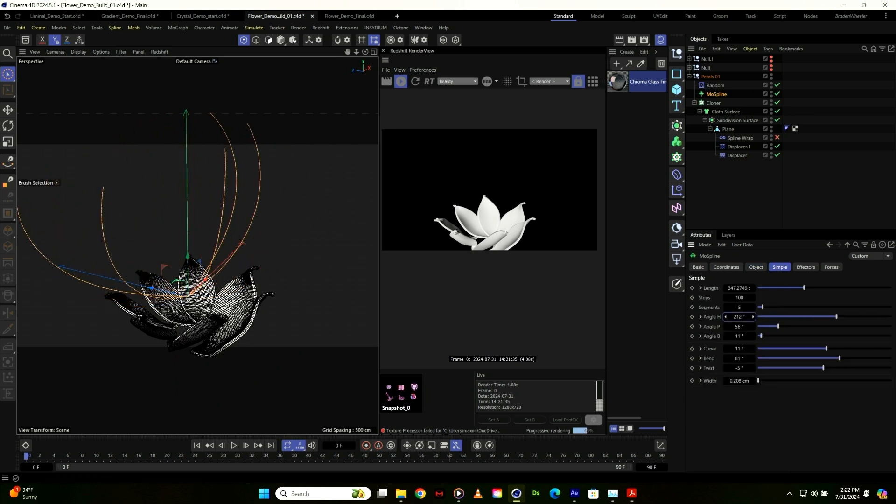
left_click(739, 316)
type("360")
key("Return")
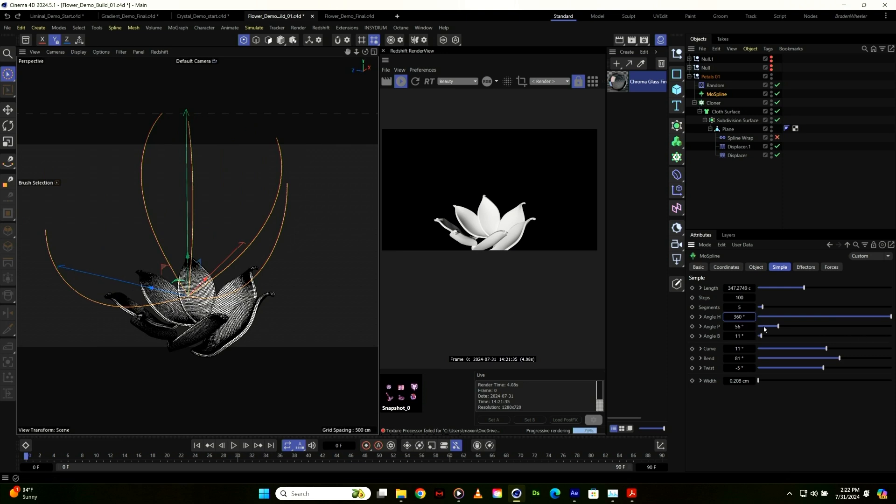
left_click(703, 180)
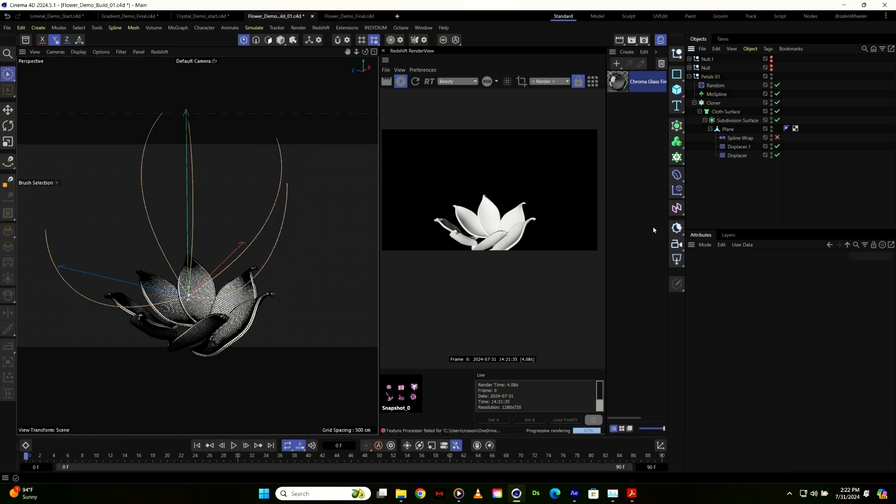
Collapse and hide the Petals 01 group and add a new MoSpline to the scene.
left_click(689, 76)
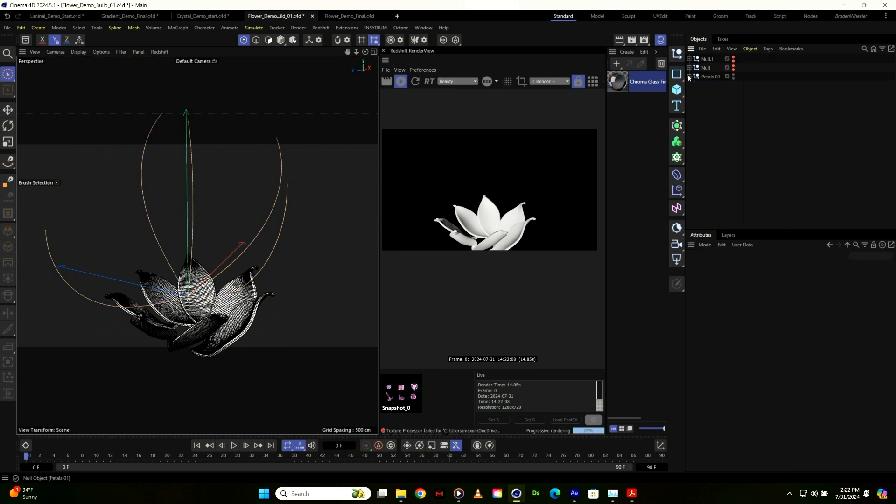
key("shift+c")
type("mo")
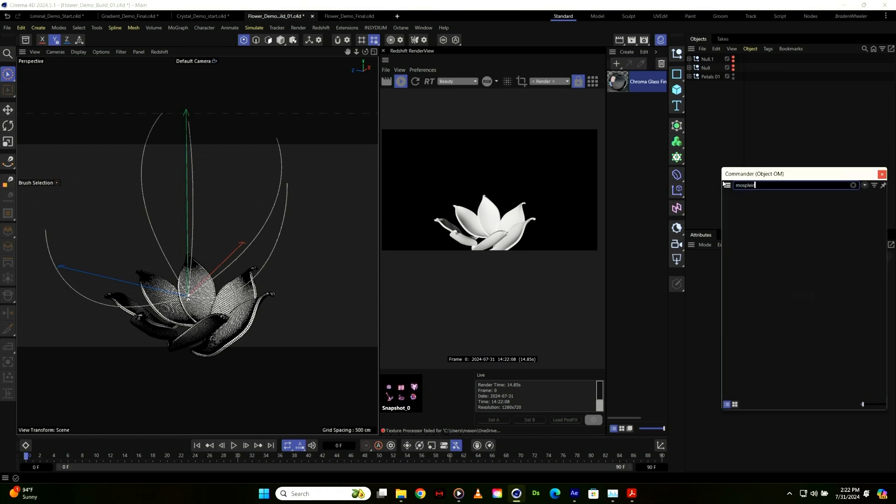
type("splein")
key("BackSpace")
key("BackSpace")
key("BackSpace")
key("Return")
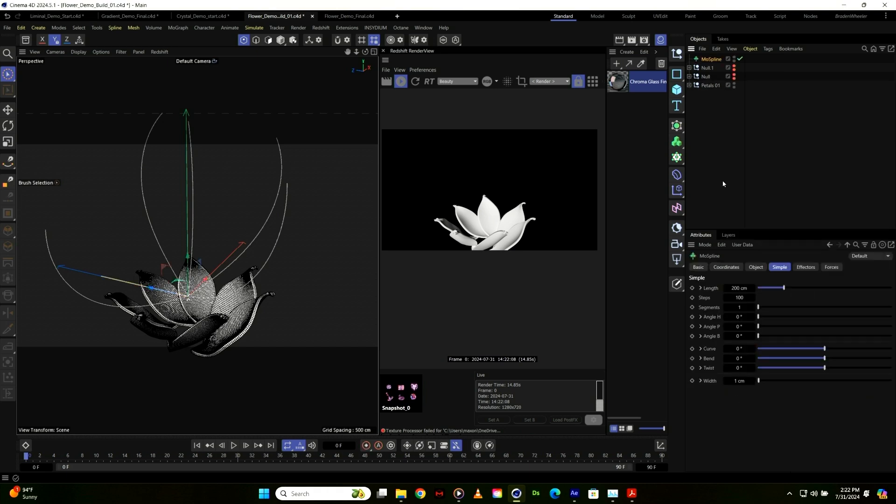
left_click(734, 84, "ctrl")
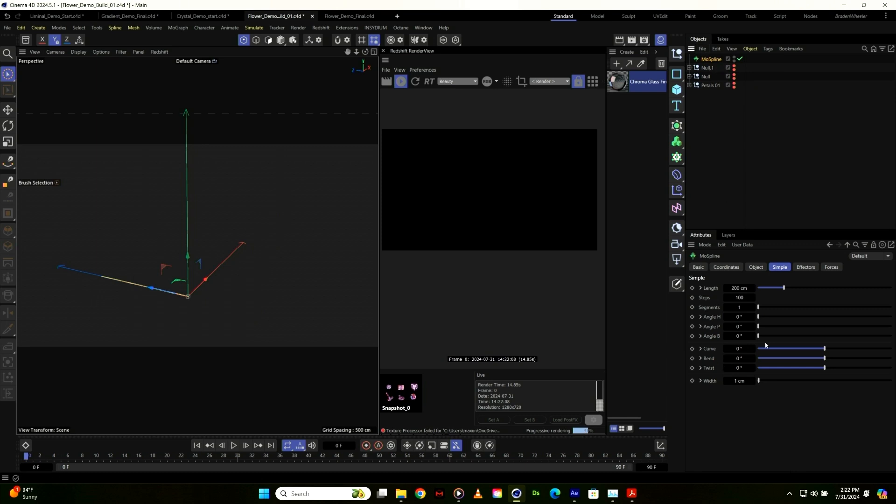
Set the new MoSpline to 6 segments with an Angle H of 360° and a Bend of about -38°.
mouse_move(748, 308)
left_mouse_down()
mouse_move(756, 307)
mouse_move(740, 307)
left_mouse_up()
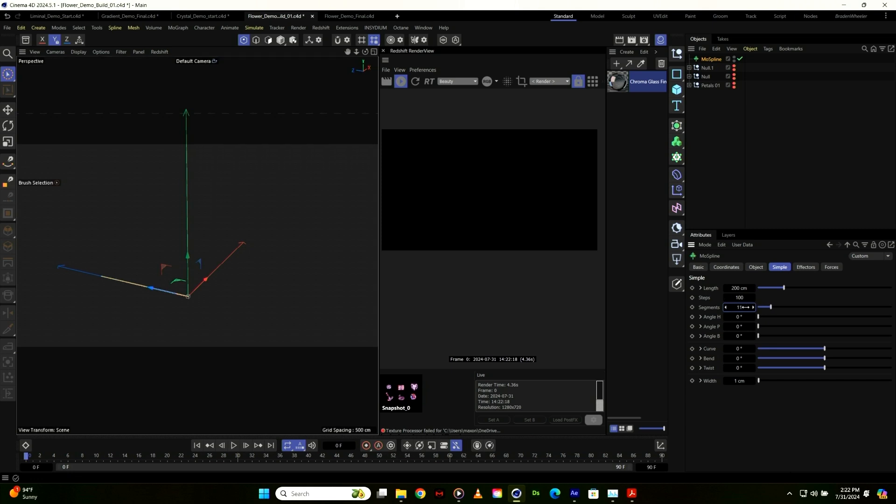
left_click(770, 173)
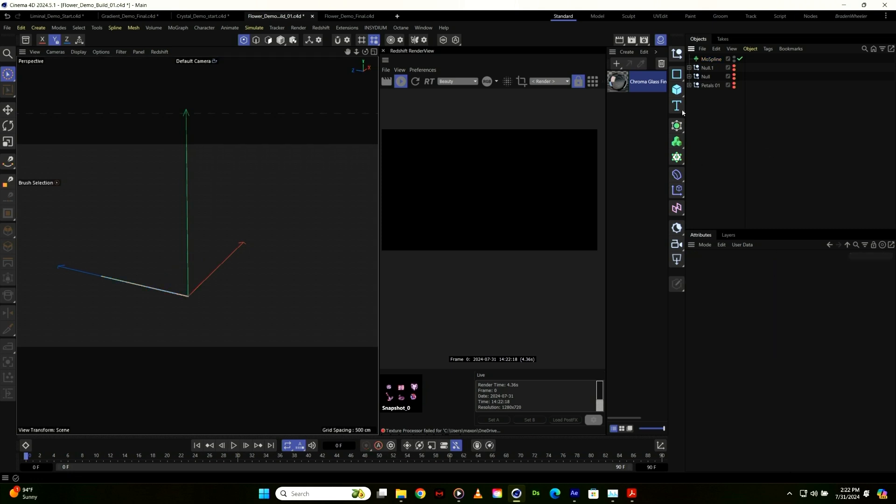
left_click(711, 60)
left_click_drag(764, 317, 882, 299)
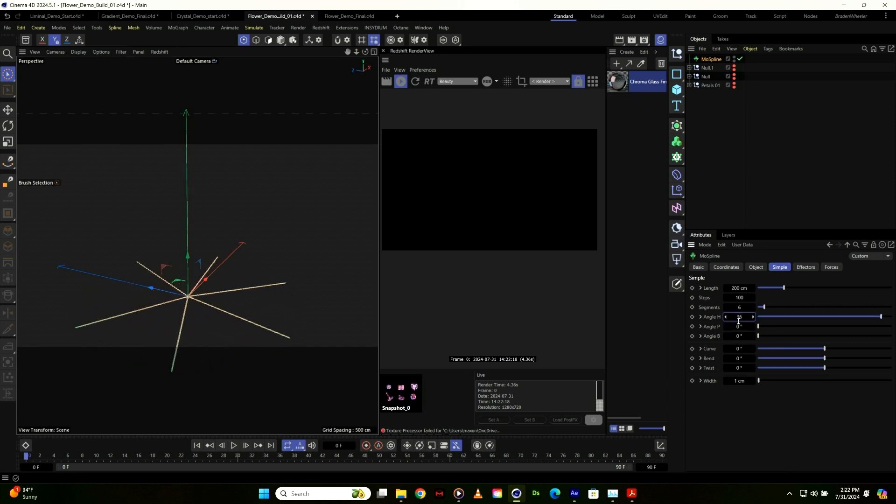
type("0")
key("Return")
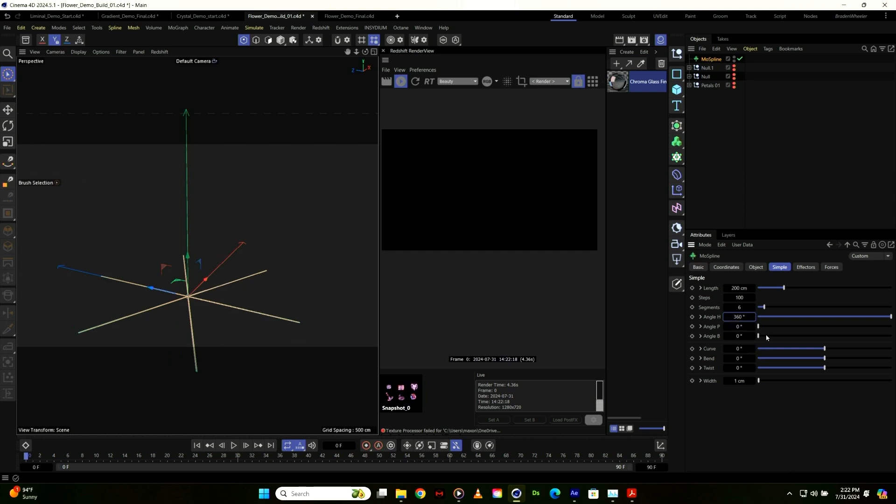
mouse_move(825, 358)
left_mouse_down()
mouse_move(870, 354)
mouse_move(818, 345)
left_mouse_up()
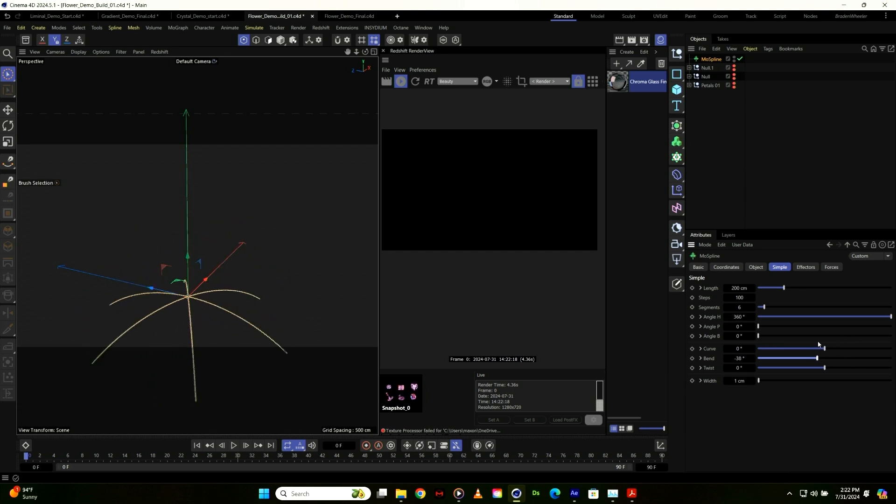
Hide the new MoSpline, show the expanded Petals 01 group and enable its Spline Wrap.
left_click(691, 86)
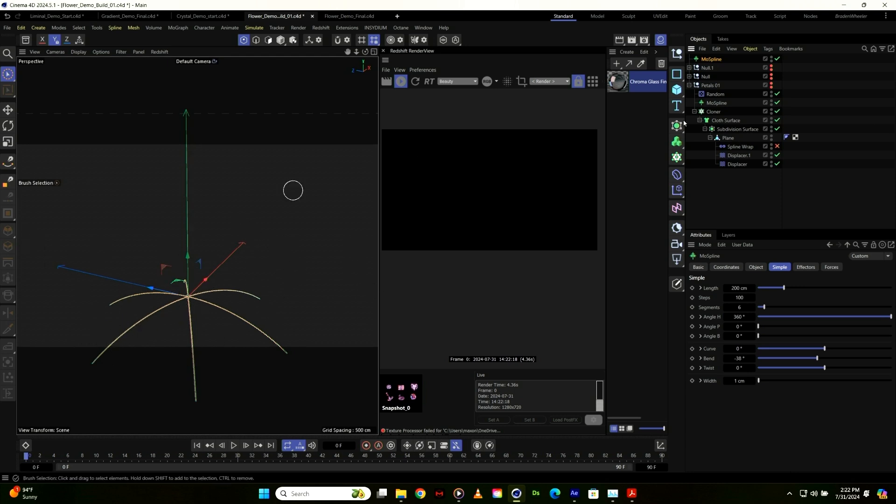
left_click(772, 57)
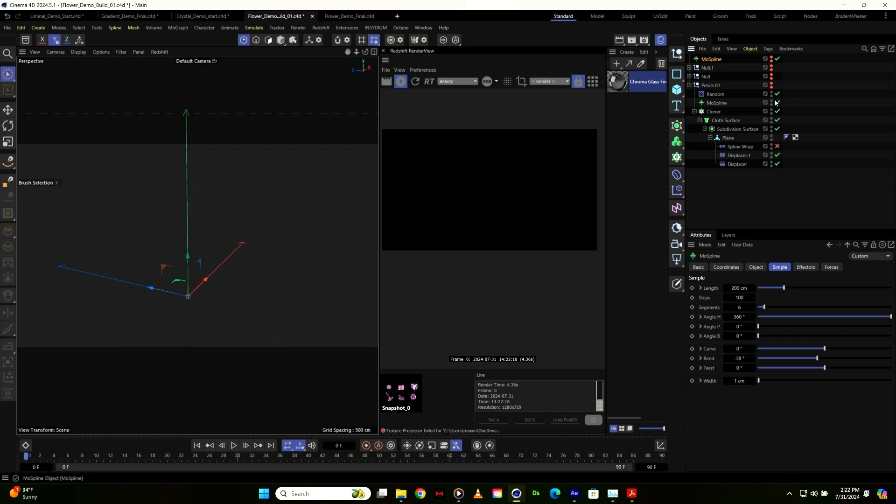
left_click(771, 86)
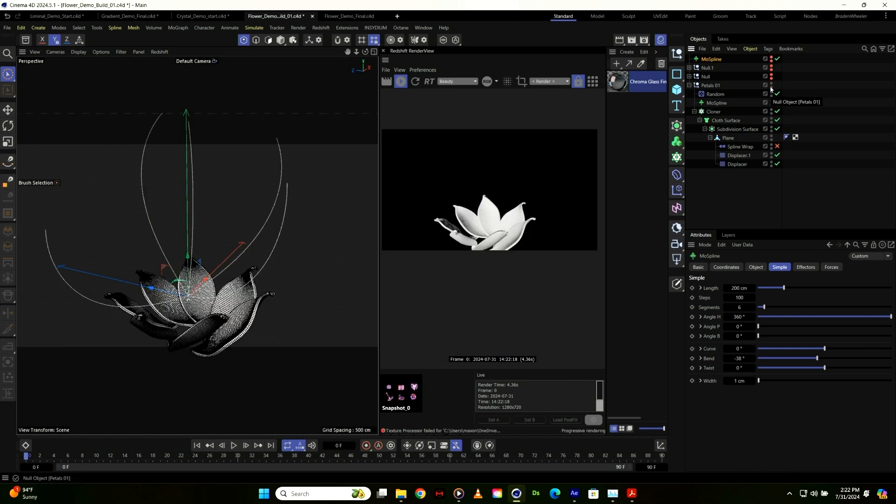
left_click(777, 147)
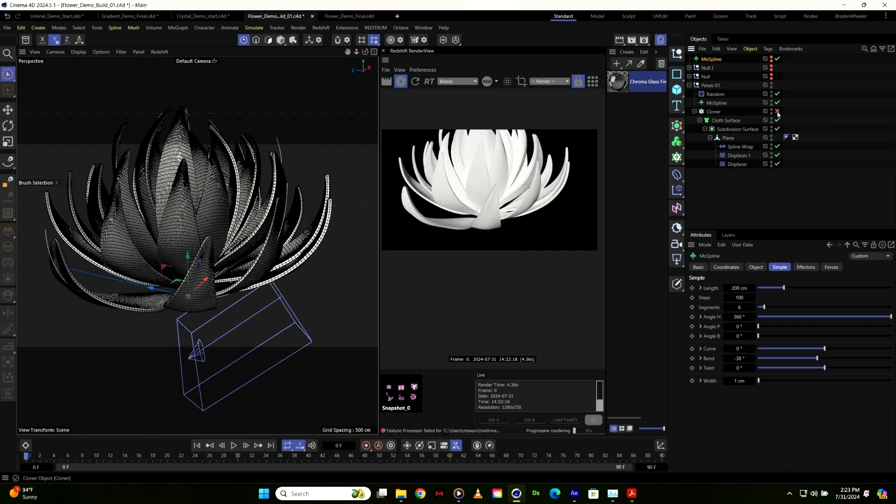
Compare the flower with its Cloner off and on from several angles and review the Cloner's radial settings.
left_click_drag(252, 186, 228, 195, "alt")
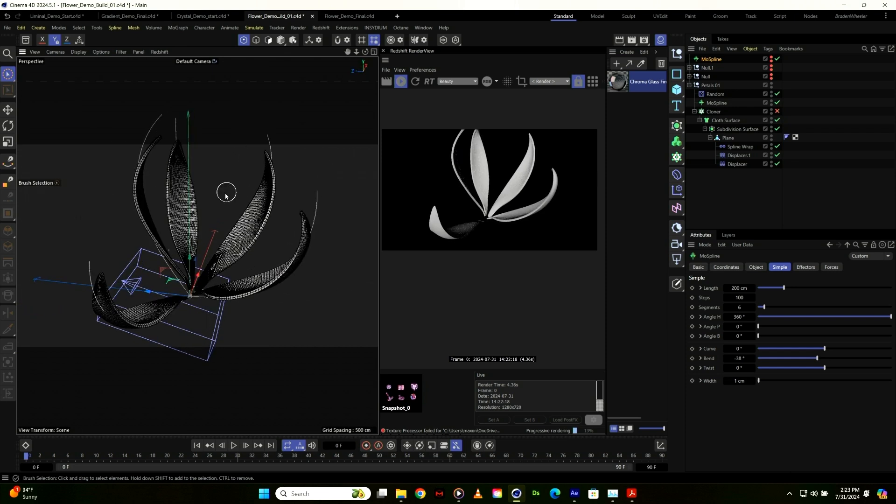
scroll(173, 228, "up", 5)
scroll(173, 229, "down", 5)
mouse_move(176, 230)
left_mouse_down("alt")
mouse_move(156, 200)
mouse_move(176, 255)
mouse_move(240, 276)
left_mouse_up("alt")
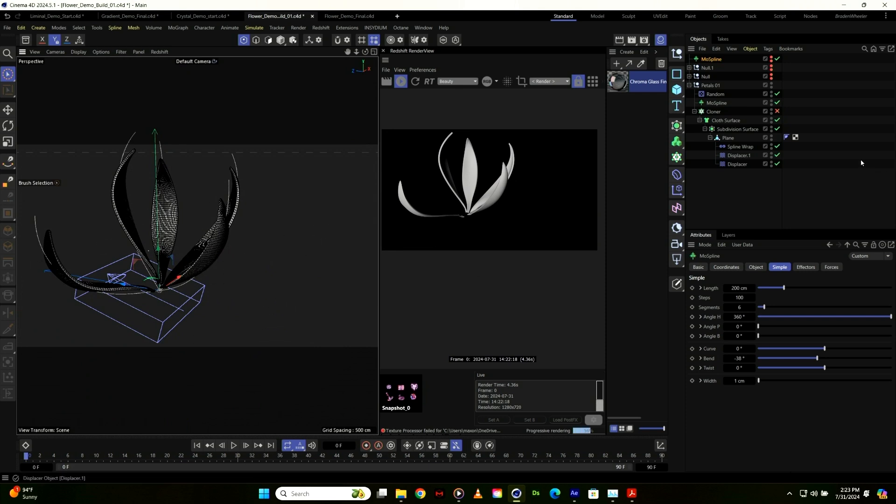
left_click(713, 112)
left_click(777, 112)
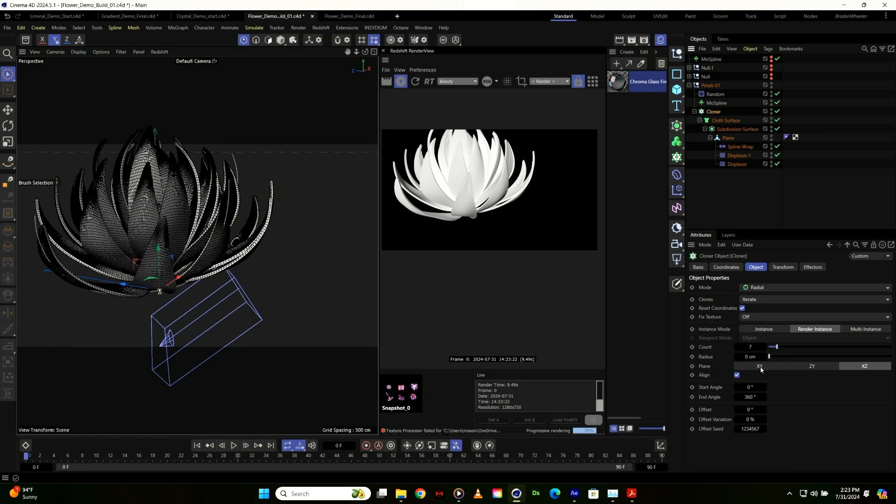
left_click_drag(783, 355, 734, 365)
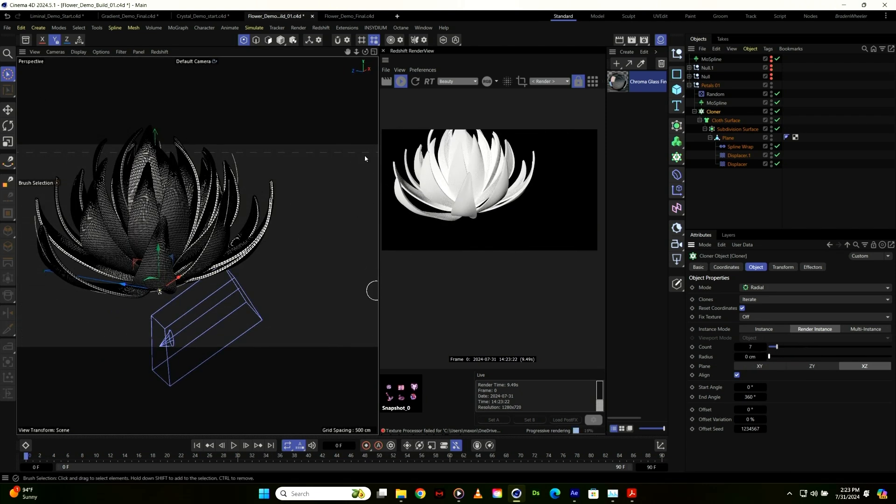
Disable the Random effector, try a larger Angle P on the Petals 01 MoSpline and undo that angle change.
left_click(777, 94)
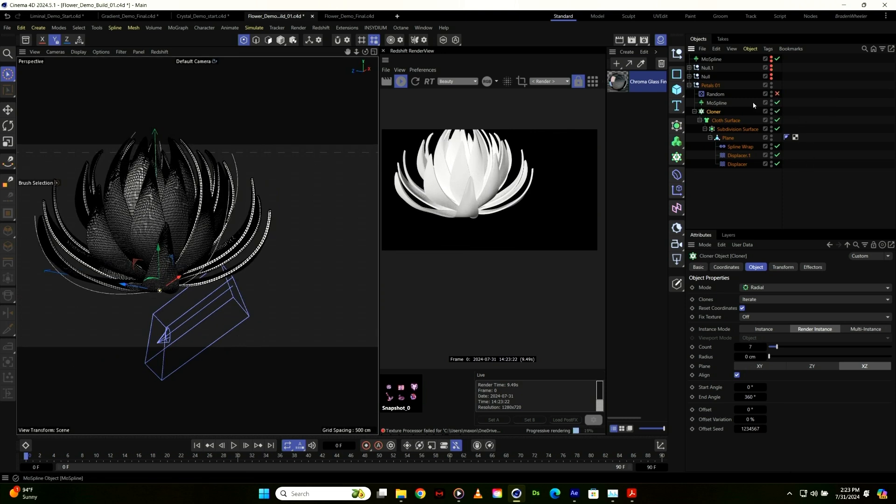
left_click(714, 103)
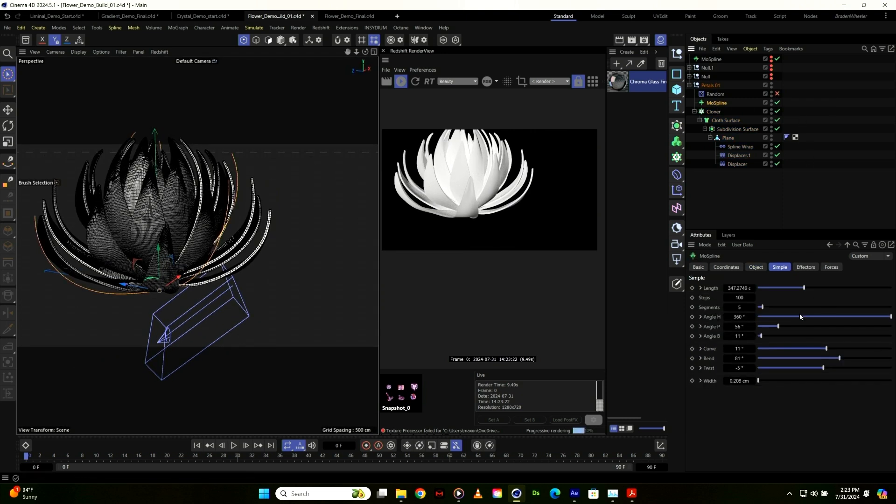
mouse_move(779, 328)
left_mouse_down()
mouse_move(805, 318)
mouse_move(795, 319)
left_mouse_up()
key("ctrl+z")
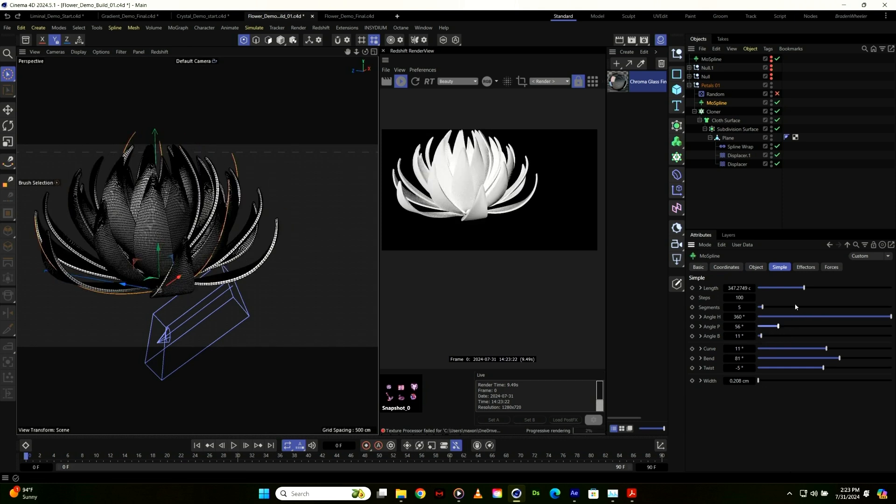
left_click(720, 213)
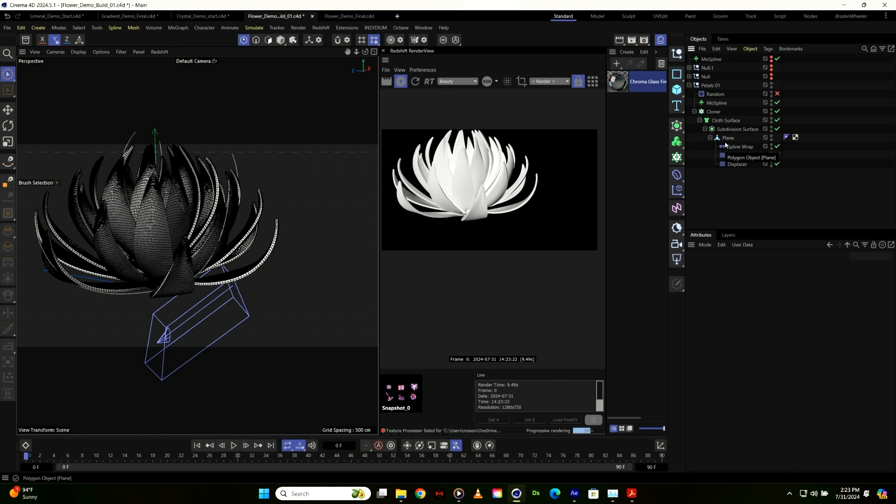
Duplicate the Plane with its deformers outside the hidden Petals 01 group and link the copy's Spline Wrap to the new MoSpline.
left_click_drag(728, 139, 747, 207, "ctrl")
left_click(771, 88, "ctrl")
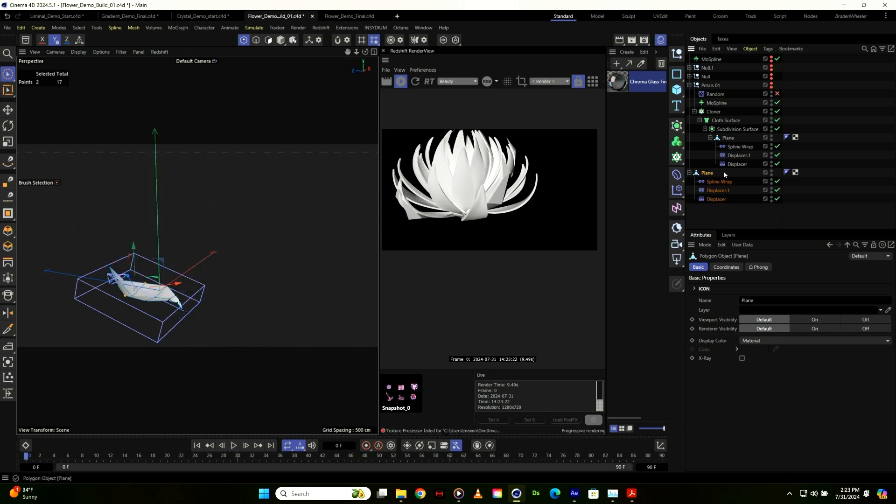
left_click(719, 182)
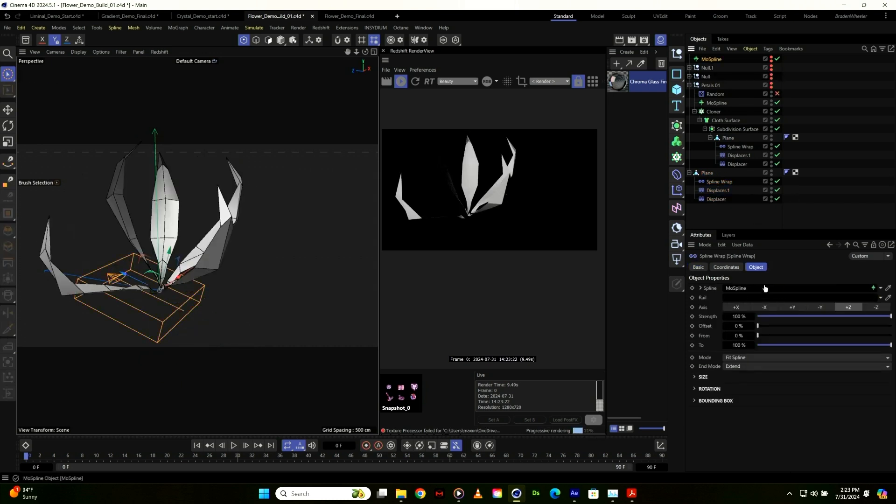
left_click_drag(765, 288, 765, 287)
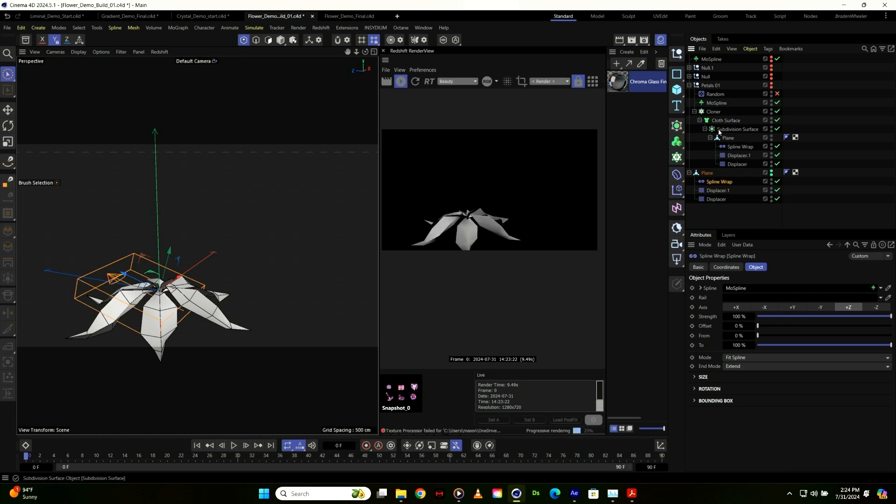
Copy the Subdivision Surface without its children to the scene root and nest the duplicated Plane under it.
left_click_drag(723, 131, 701, 203)
key("Delete")
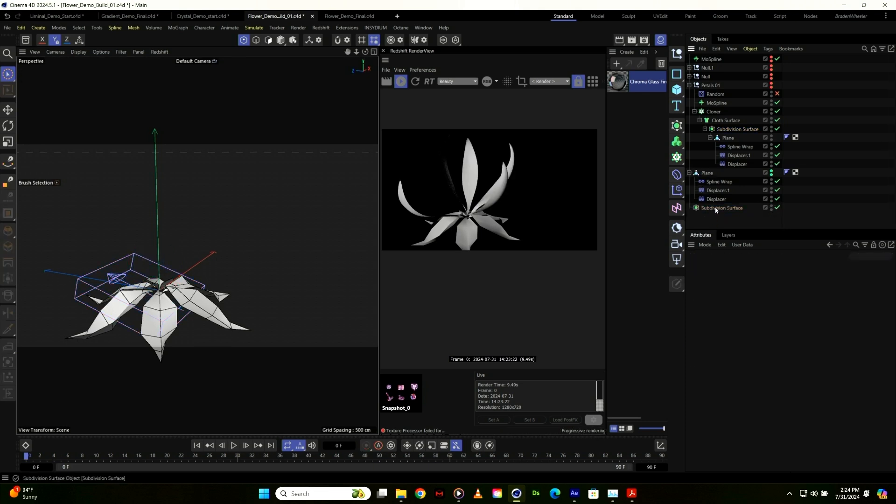
left_click_drag(704, 176, 707, 209)
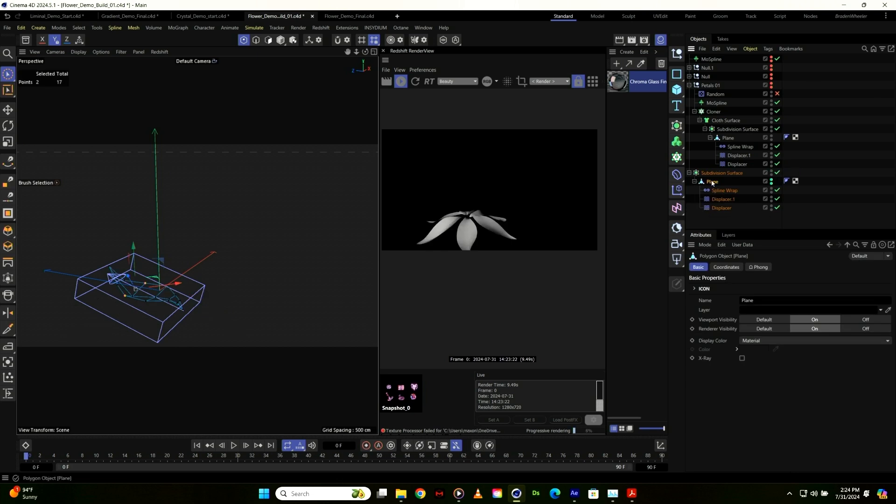
Collapse the Petals 01 group and move the hidden new MoSpline down to directly above the Subdivision Surface.
left_click(707, 59)
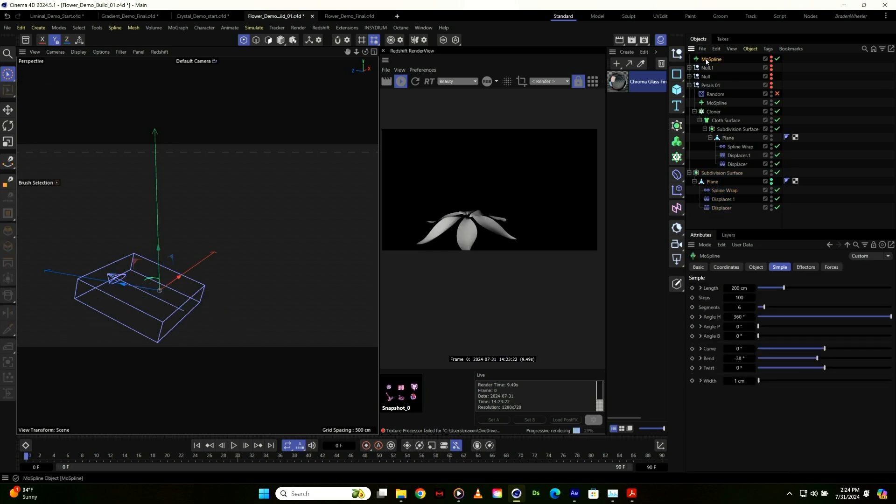
left_click_drag(722, 152, 725, 171)
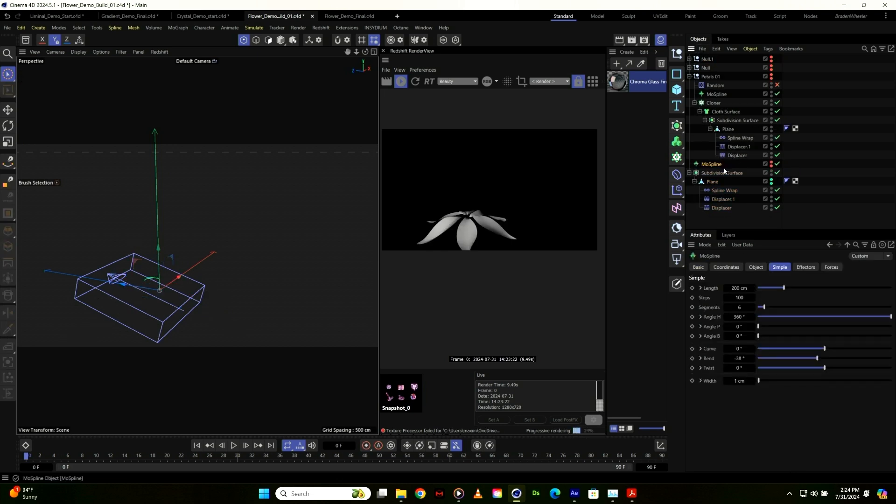
left_click(772, 163)
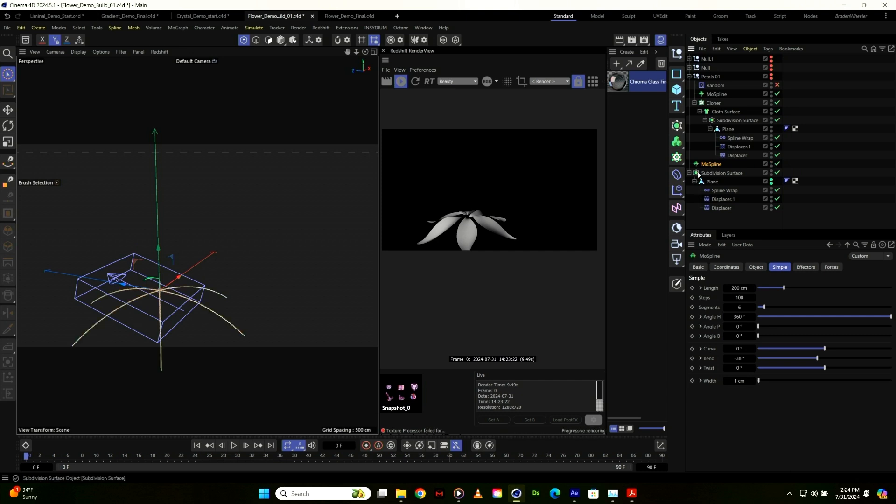
left_click(689, 76)
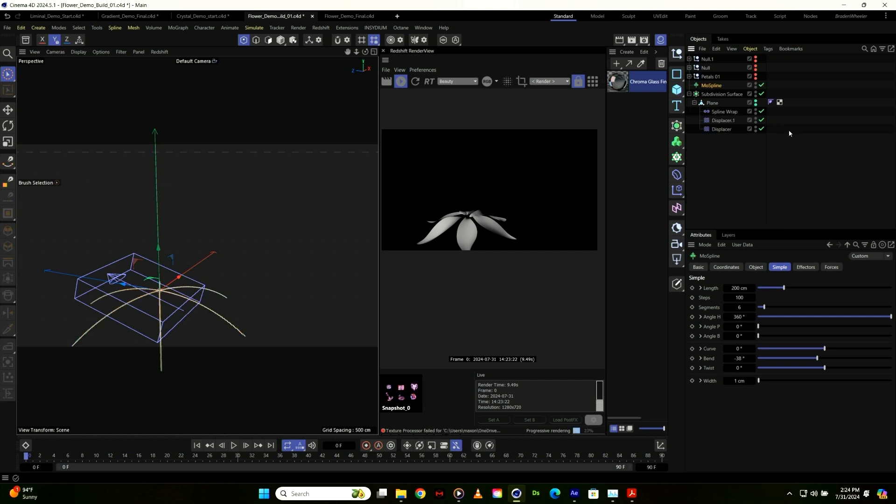
key("ctrl+z")
key("ctrl+z")
left_click_drag(712, 60, 710, 91)
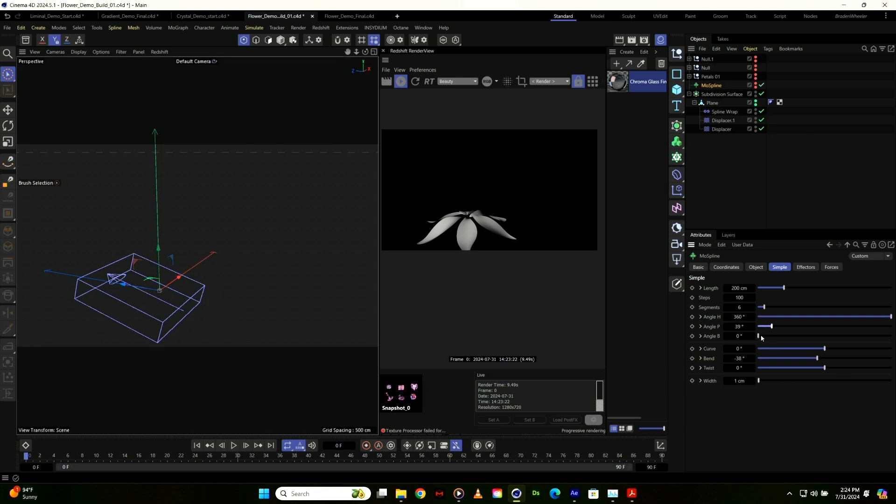
Widen the render view and set the new MoSpline's Bend to about 73° and Twist to about 63°.
left_click_drag(817, 359, 840, 358)
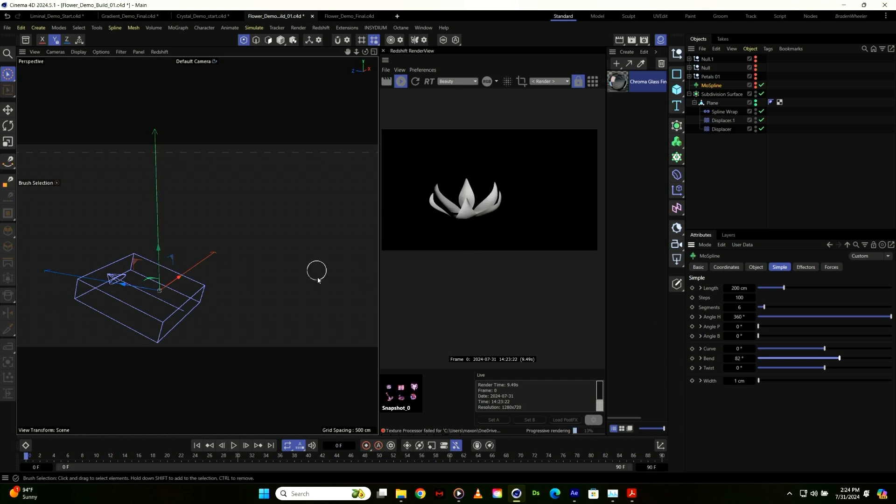
left_click_drag(379, 268, 265, 274)
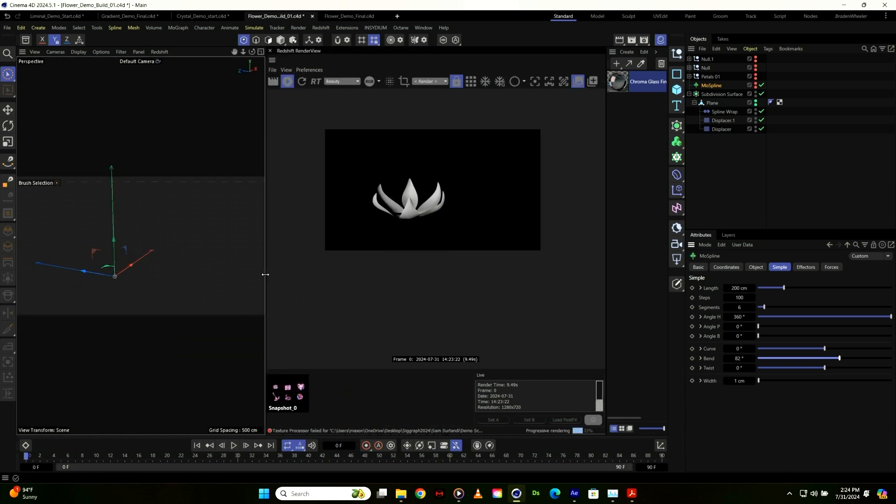
mouse_move(846, 355)
left_mouse_down()
mouse_move(865, 356)
mouse_move(823, 368)
mouse_move(847, 368)
left_mouse_up()
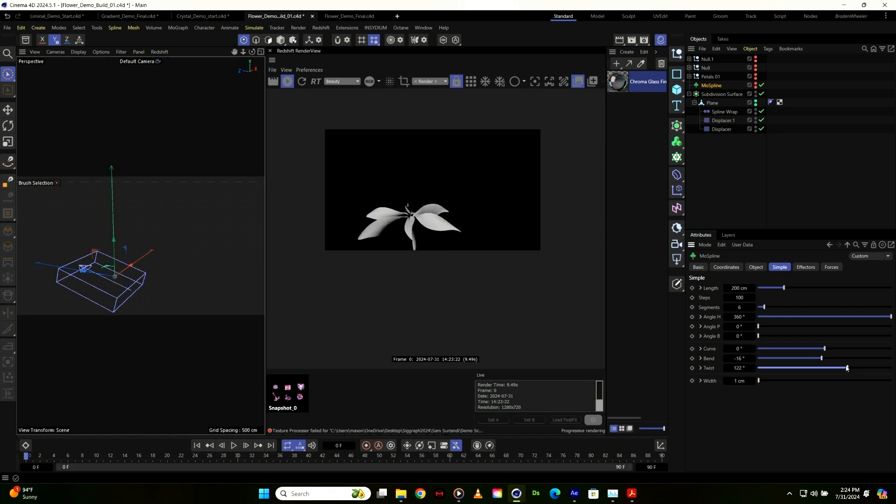
left_click_drag(822, 359, 818, 358)
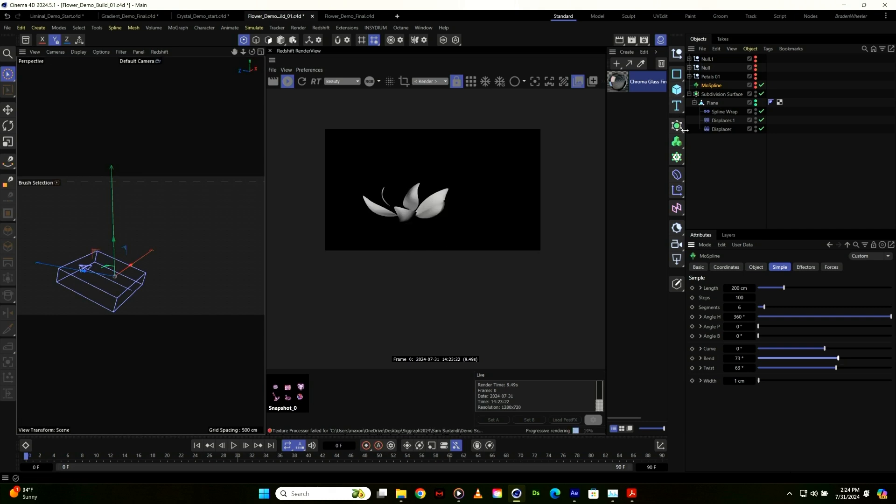
Add a Cloner at the scene root and nest the new petal's Subdivision Surface under it.
left_click(678, 159)
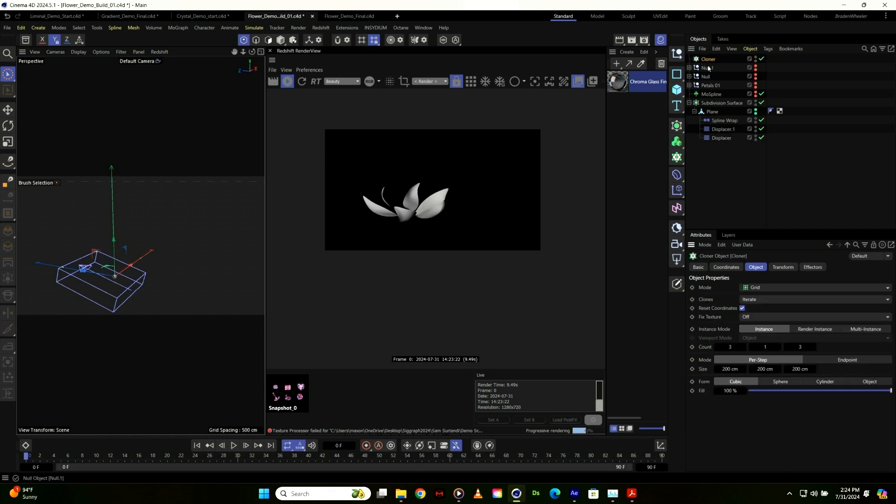
left_click_drag(713, 167, 712, 166)
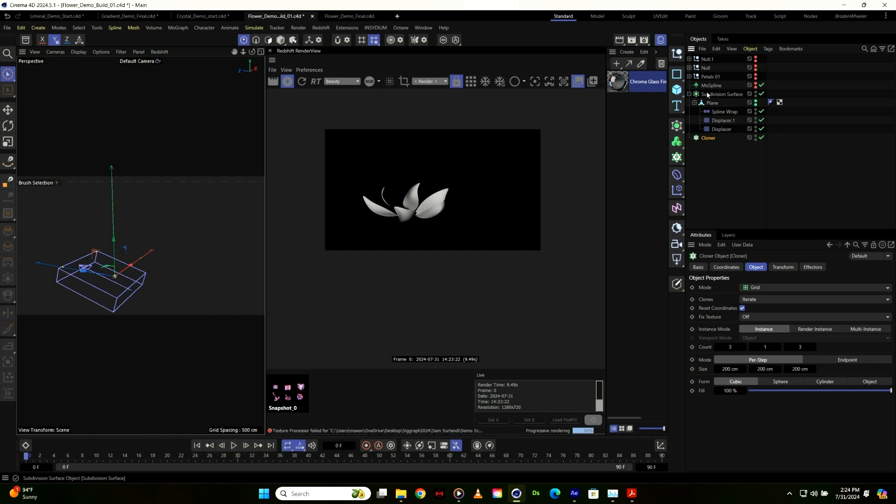
left_click_drag(710, 143, 710, 139)
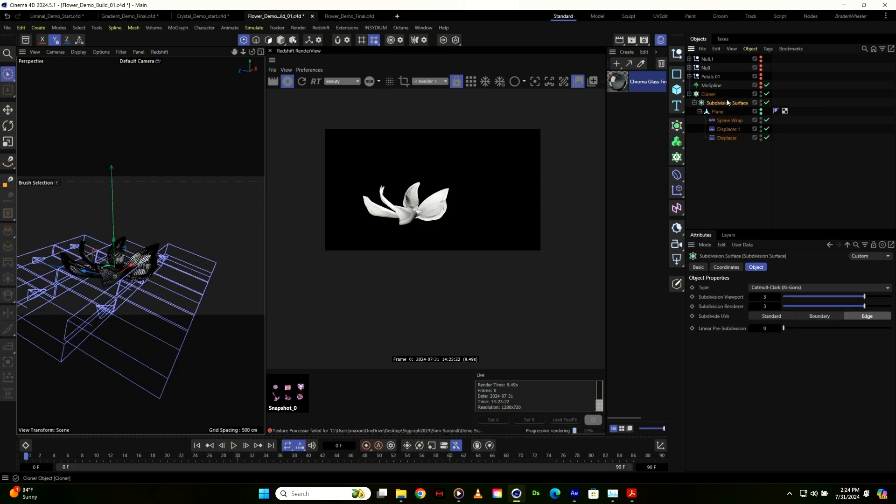
Switch the new Cloner to Radial mode and set its Radius to 0 cm.
left_click(703, 95)
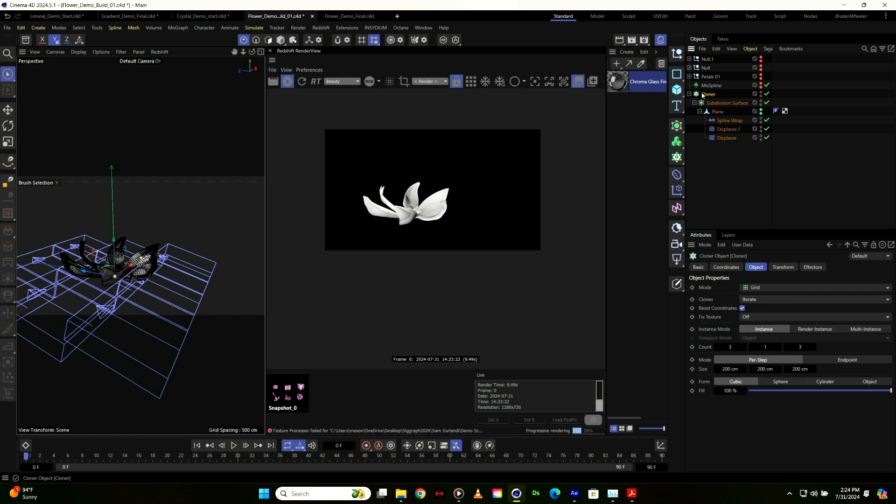
left_click(762, 287)
left_click(764, 318)
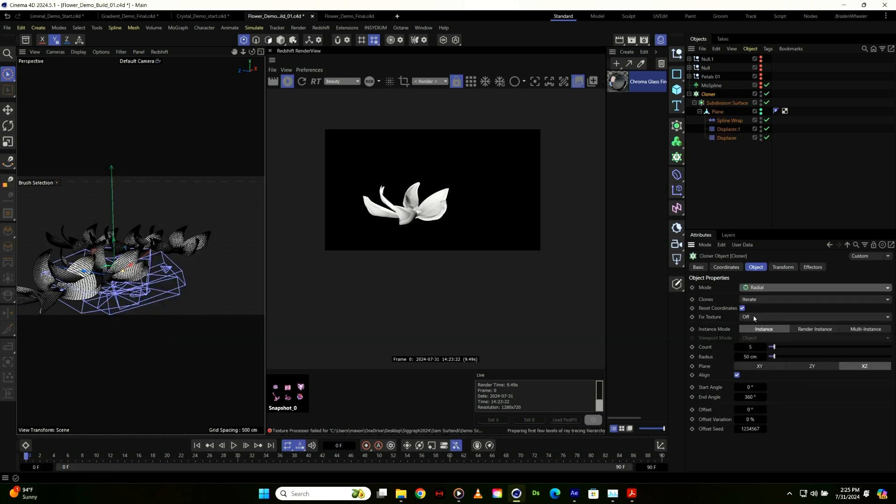
left_click_drag(78, 249, 184, 272, "alt")
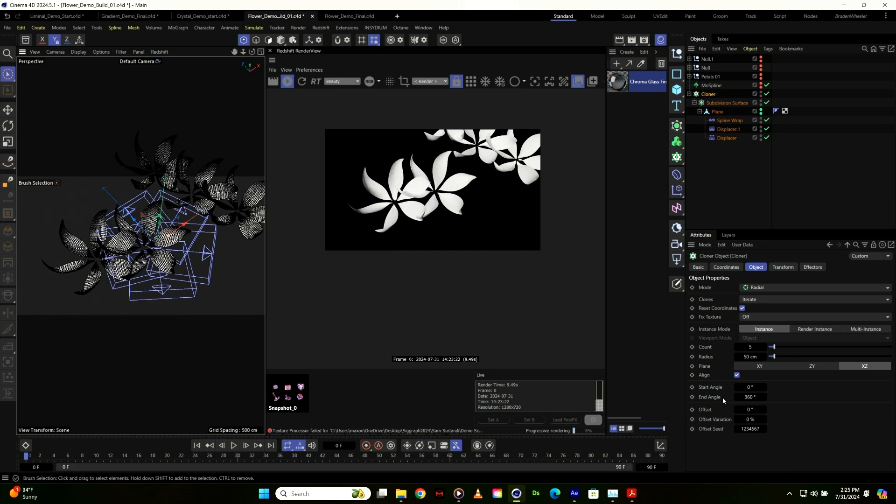
left_click_drag(773, 356, 722, 369)
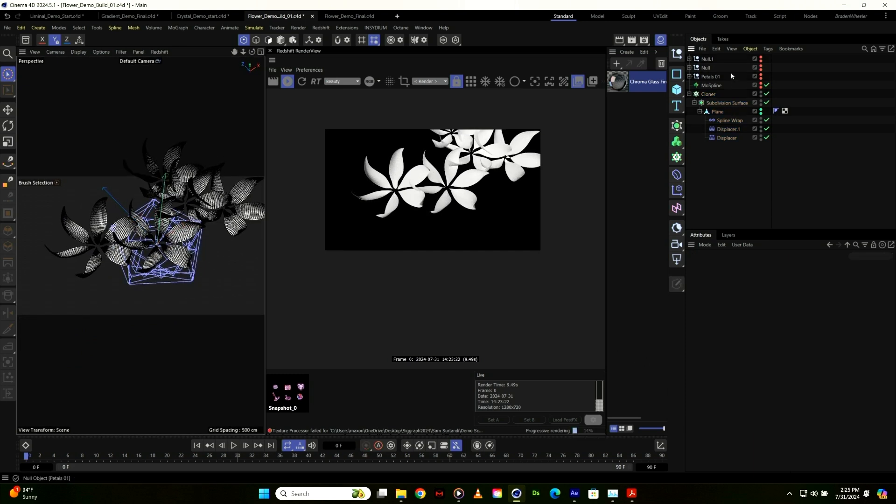
Check the coordinates of the Cloner, the Subdivision Surface, the Plane and its deformers for a position offset.
left_click(719, 103)
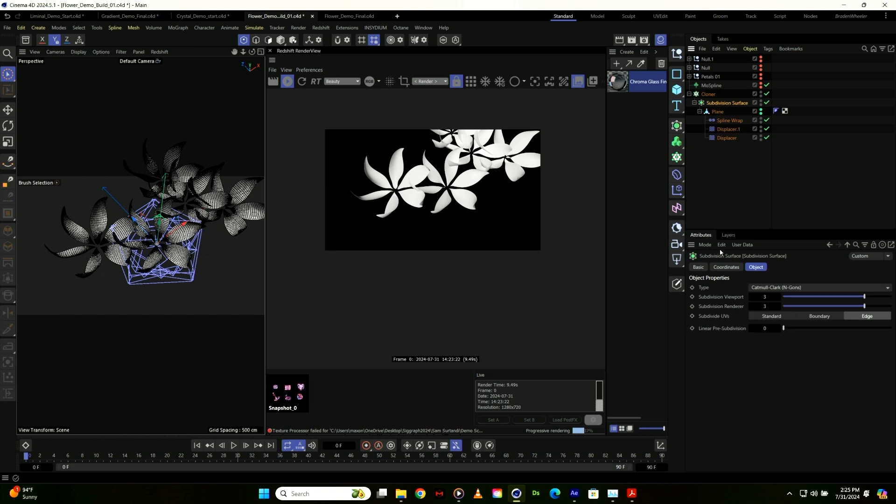
left_click(726, 267)
left_click(718, 113)
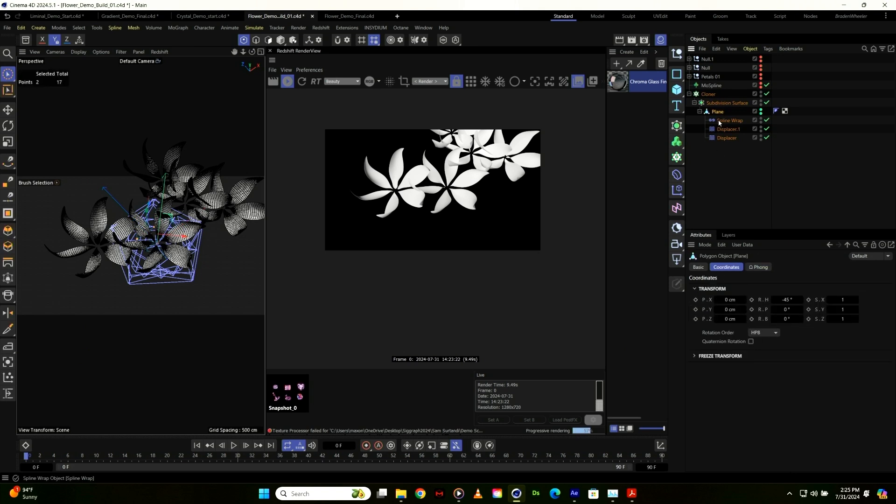
left_click(720, 121)
left_click(720, 129)
left_click(720, 149)
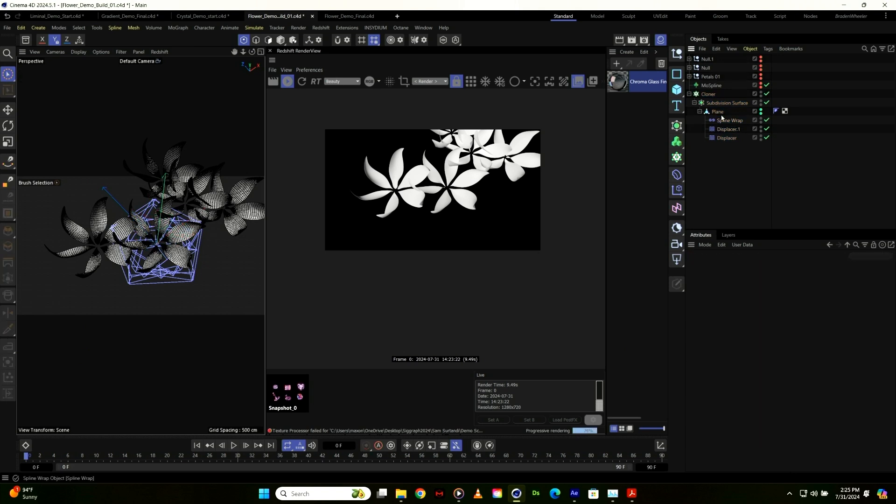
left_click(720, 104)
left_click(708, 93)
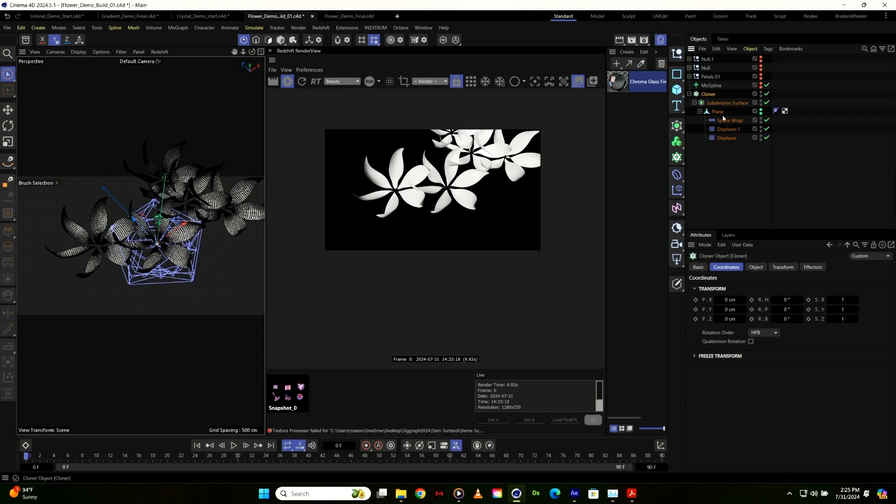
Try a different Cloner count and nest the MoSpline under the Cloner, moving the spline back out above it.
left_click(756, 268)
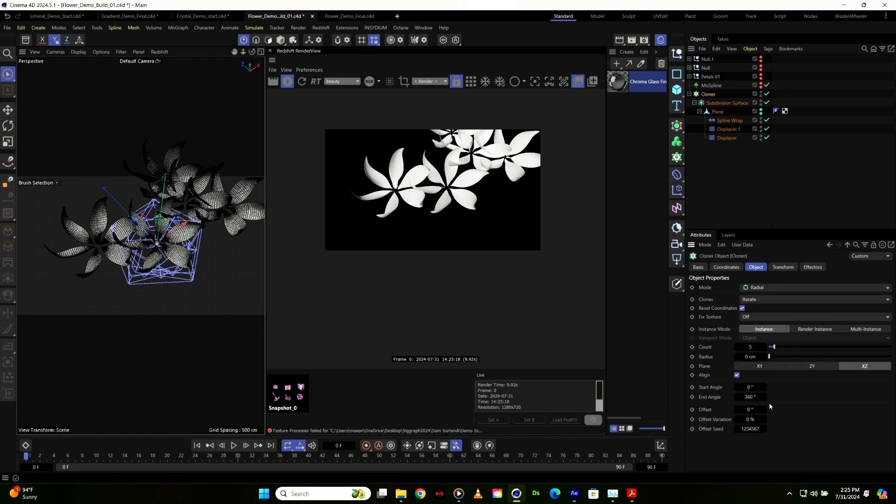
left_click_drag(778, 350, 773, 349)
left_click(744, 186)
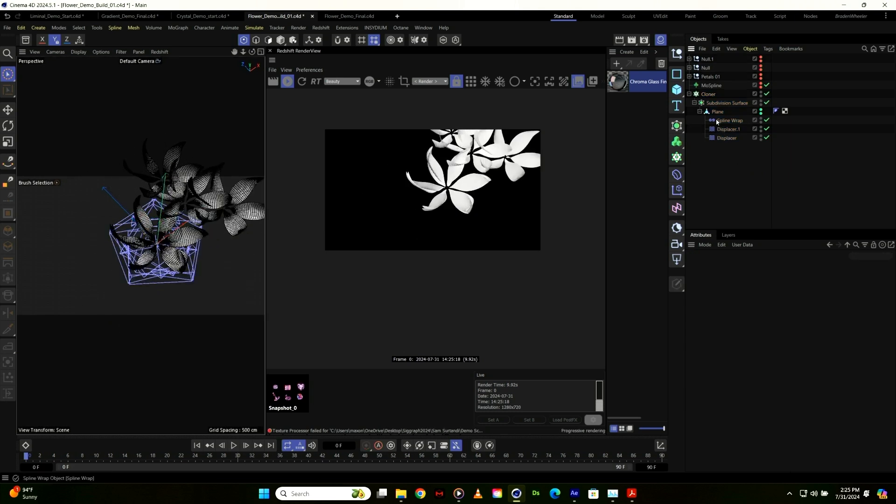
left_click(743, 120)
left_click_drag(710, 86, 700, 98)
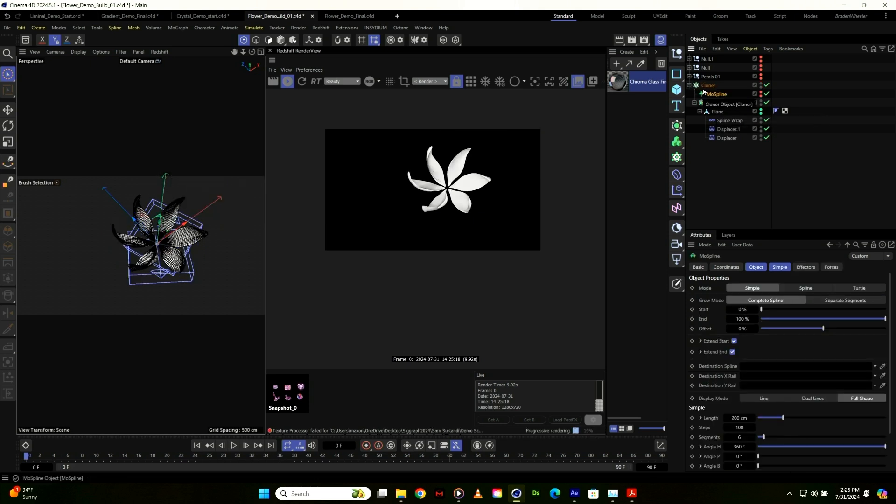
left_click_drag(700, 80, 701, 81)
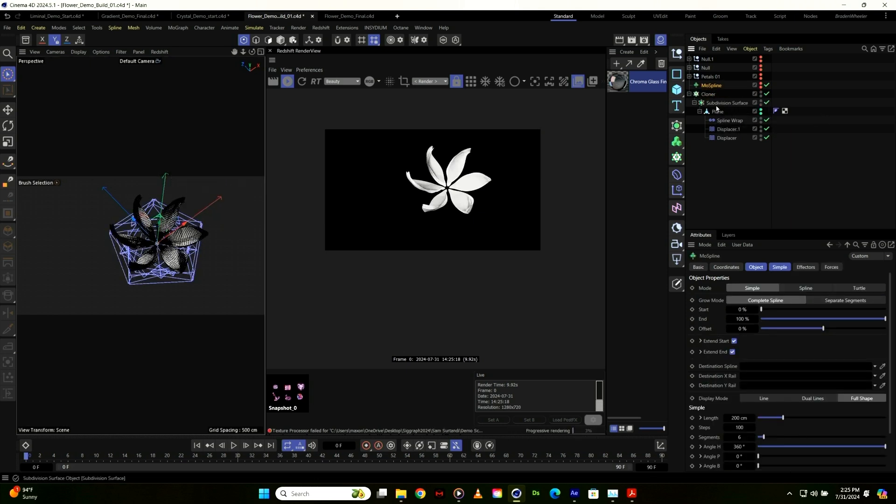
Check the Plane's visibility and set the radial Cloner's Count to 10.
left_click(716, 103)
left_click(713, 112)
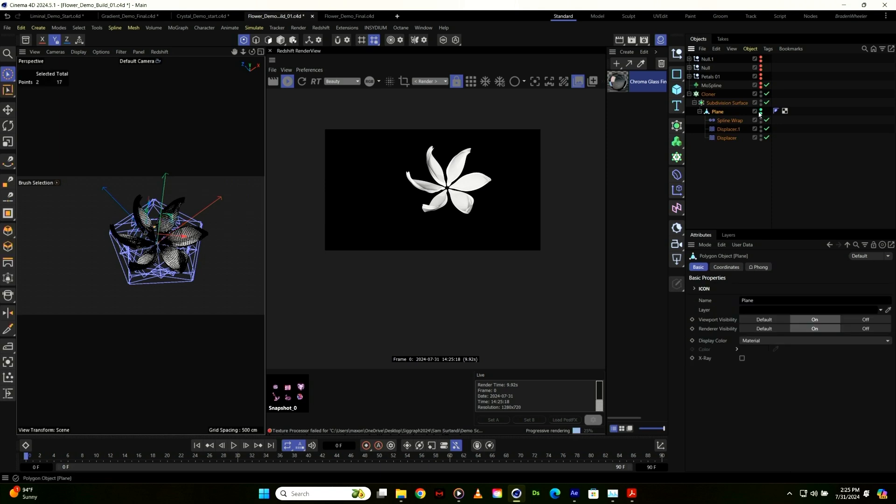
left_click(760, 112)
left_click(708, 94)
left_click_drag(773, 347, 781, 348)
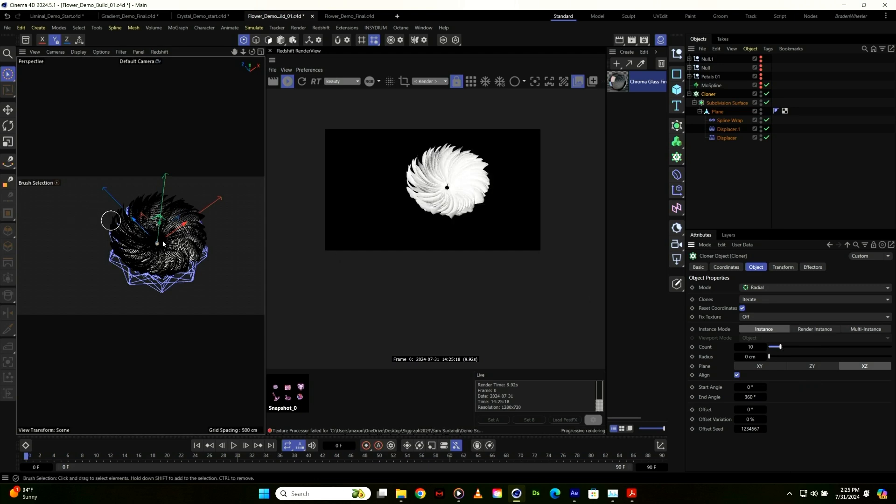
Reshape the petals by raising the MoSpline's Angle P and Angle B, with Curve about -4° and Bend and Twist about 82°.
scroll(186, 288, "up", 5)
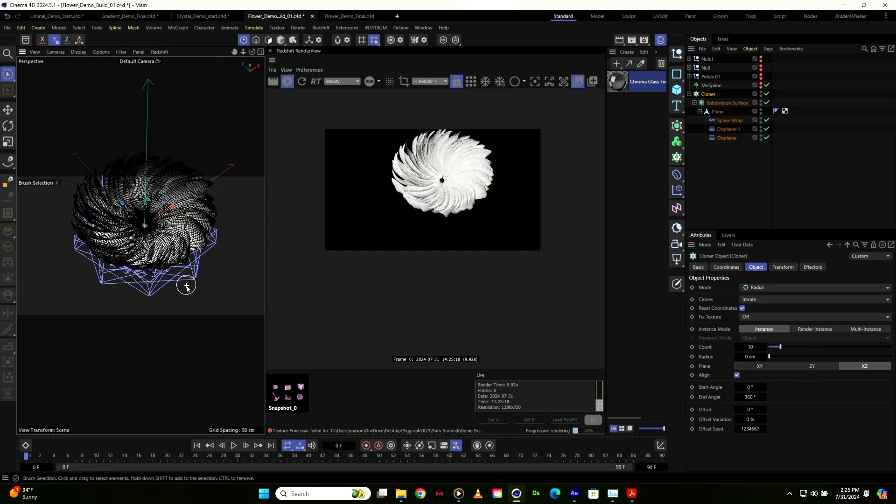
middle_click_drag(103, 161, 162, 259, "alt")
left_click_drag(159, 250, 236, 252, "alt")
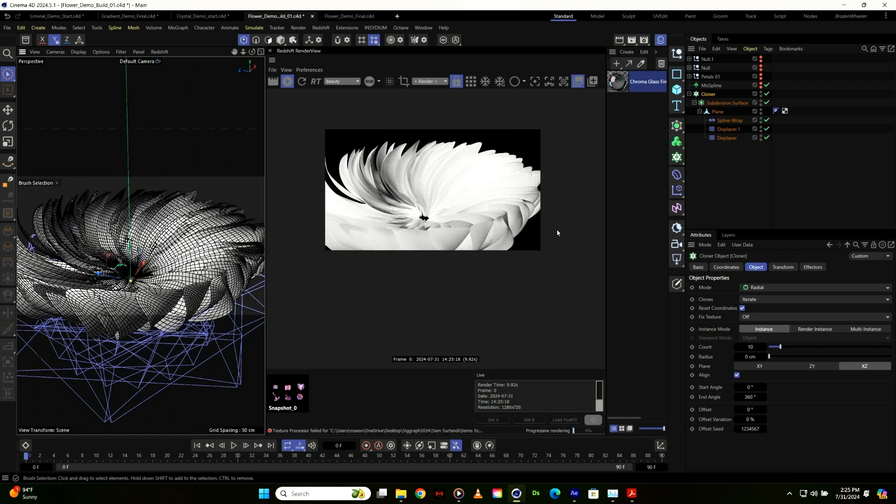
left_click(705, 86)
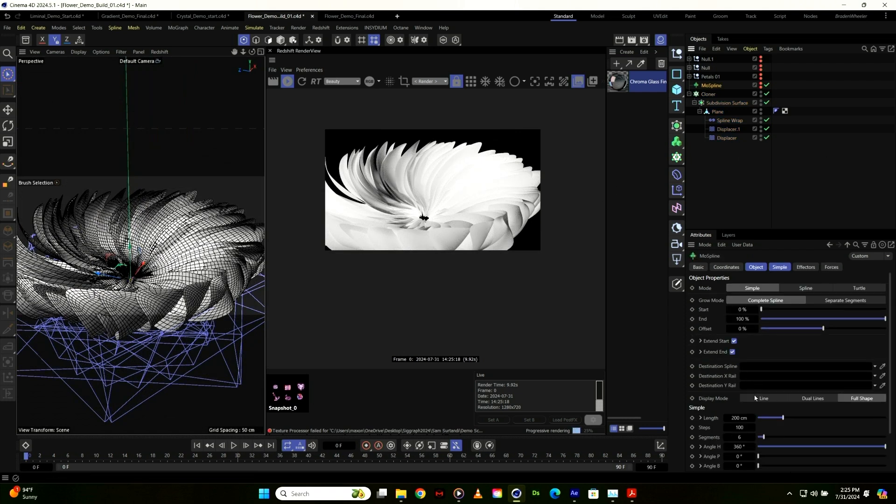
scroll(700, 440, "down", 2)
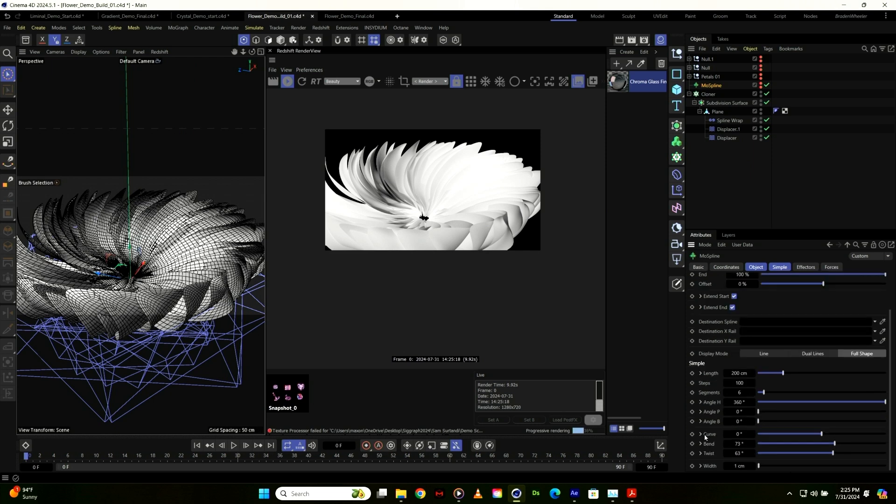
mouse_move(759, 413)
left_mouse_down()
mouse_move(769, 412)
mouse_move(760, 422)
left_mouse_up()
left_click_drag(822, 434, 835, 454)
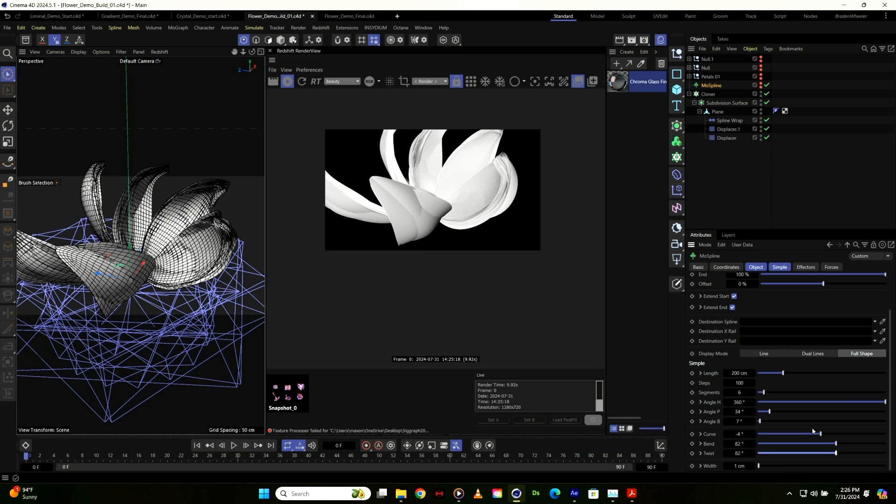
mouse_move(769, 412)
left_mouse_down()
mouse_move(786, 412)
mouse_move(766, 422)
left_mouse_up()
Change the radial Cloner's Instance Mode to Render Instance.
left_click(715, 103)
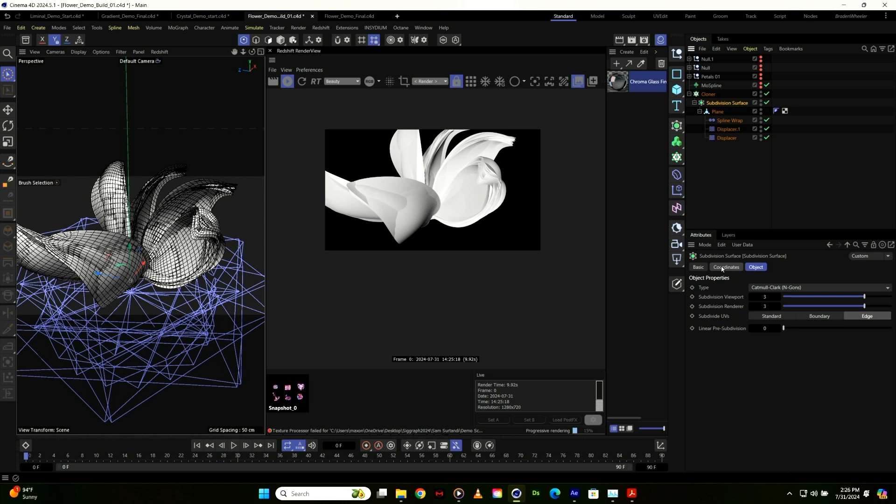
left_click(723, 268)
left_click(708, 94)
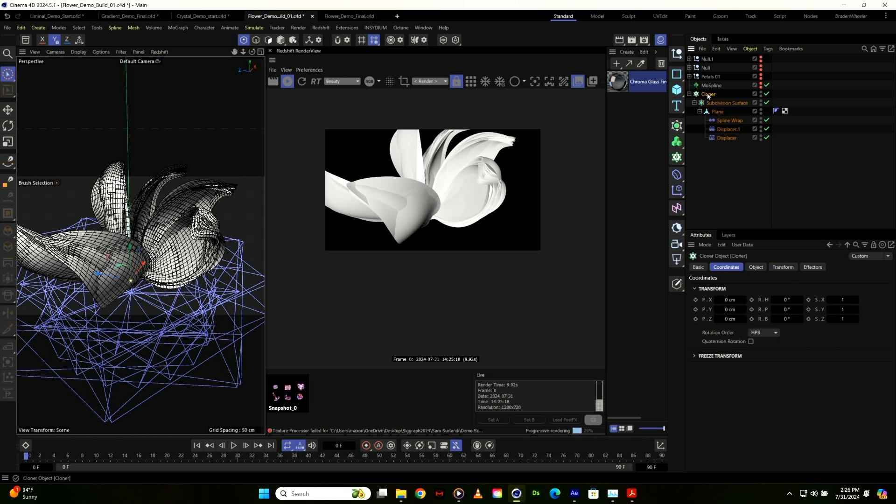
left_click(757, 268)
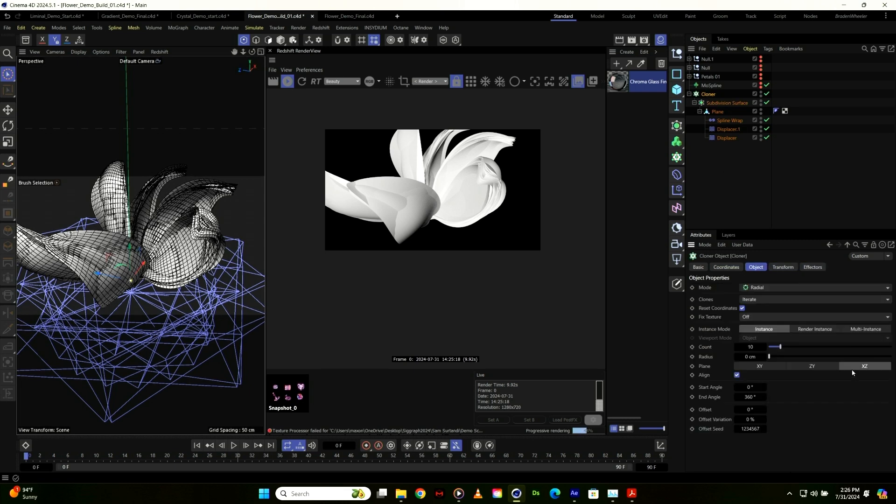
left_click(817, 329)
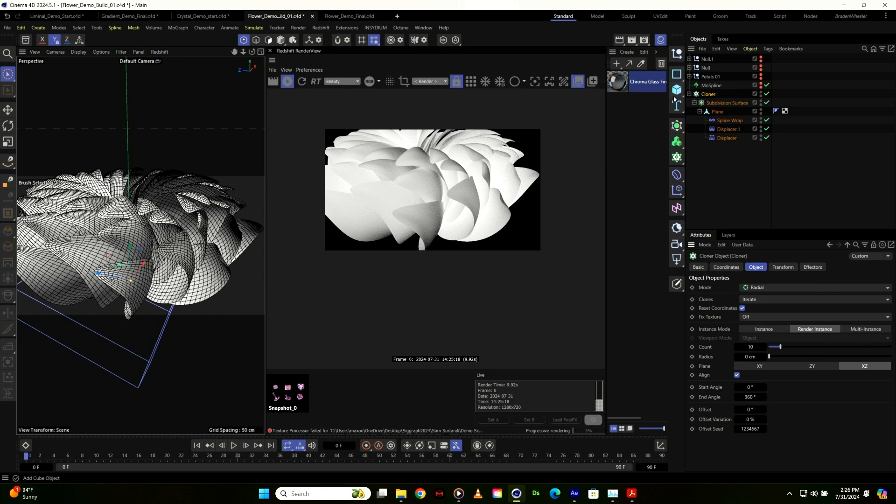
Compare the ZY and XZ plane orientations for the radial Cloner.
left_click(833, 366)
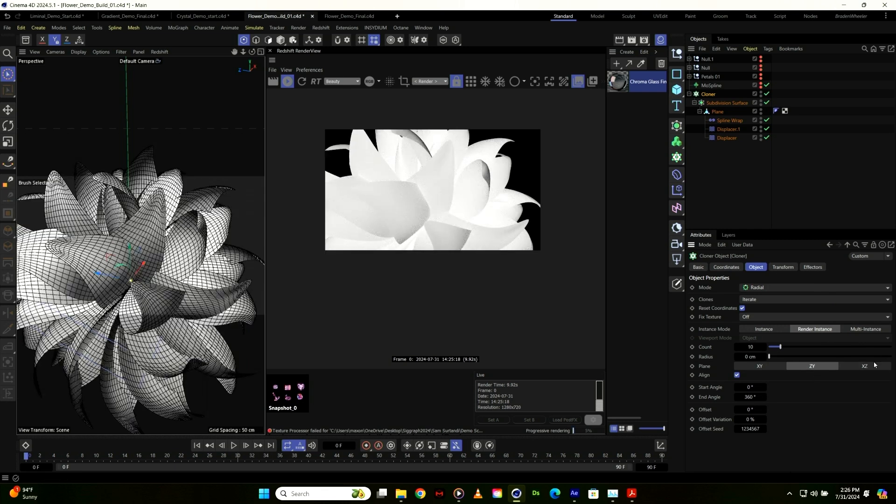
left_click(873, 366)
left_click(813, 366)
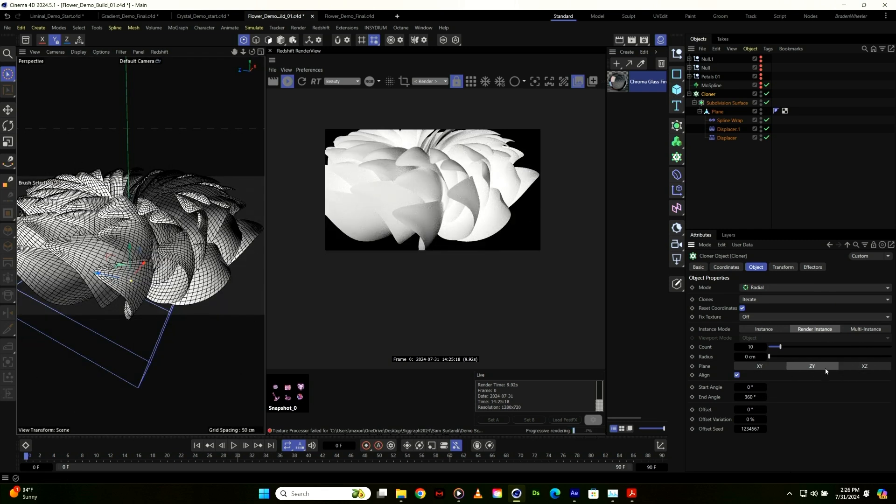
Try deleting the MoSpline, then undo the deletion and the recent Cloner plane and instance changes.
left_click(711, 85)
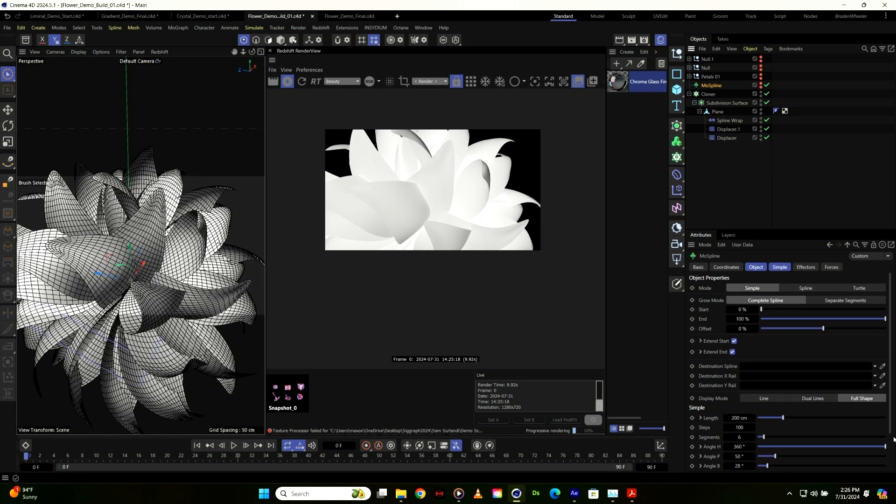
key("Delete")
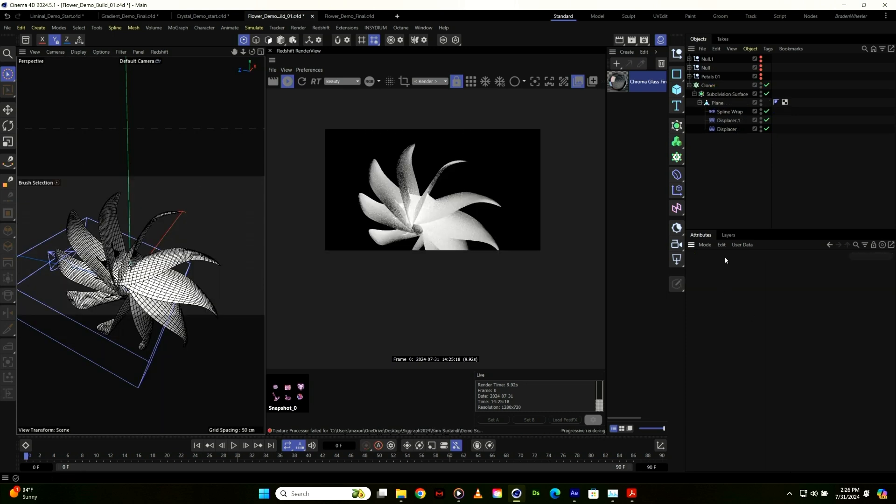
key("ctrl+z")
key("ctrl+z")
key("ctrl+z")
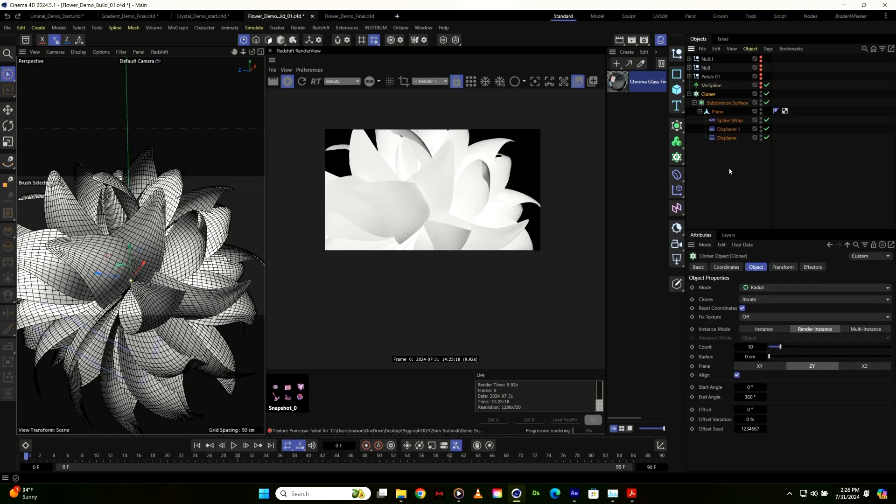
key("ctrl+z")
key("ctrl+z")
key("ctrl+z")
key("ctrl+z")
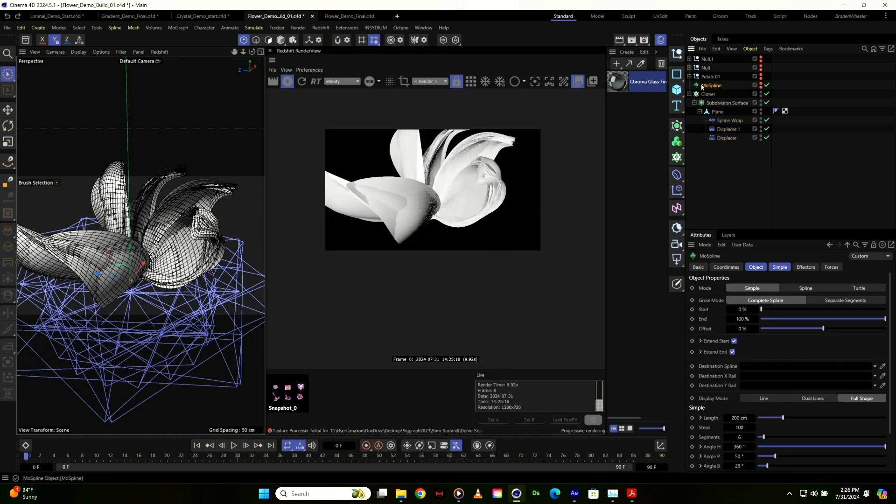
Set the radial Cloner's Plane to ZY and its Instance Mode to Render Instance.
left_click(709, 94)
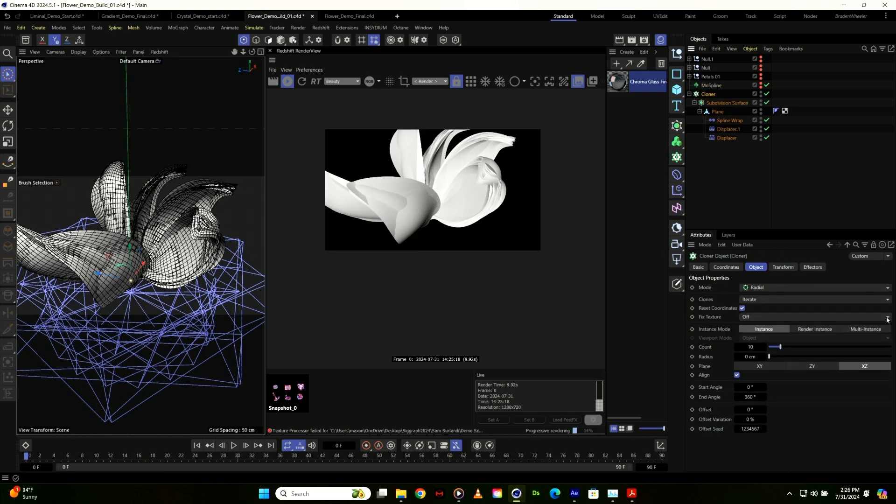
left_click(816, 367)
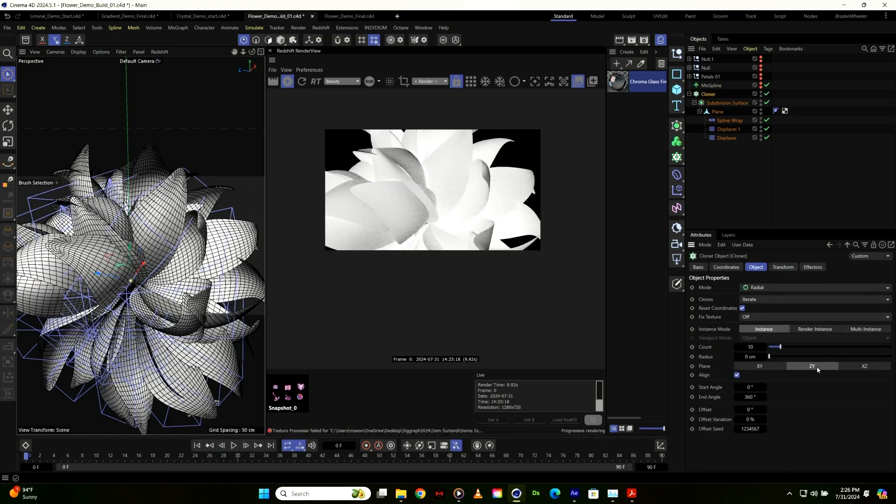
left_click(815, 329)
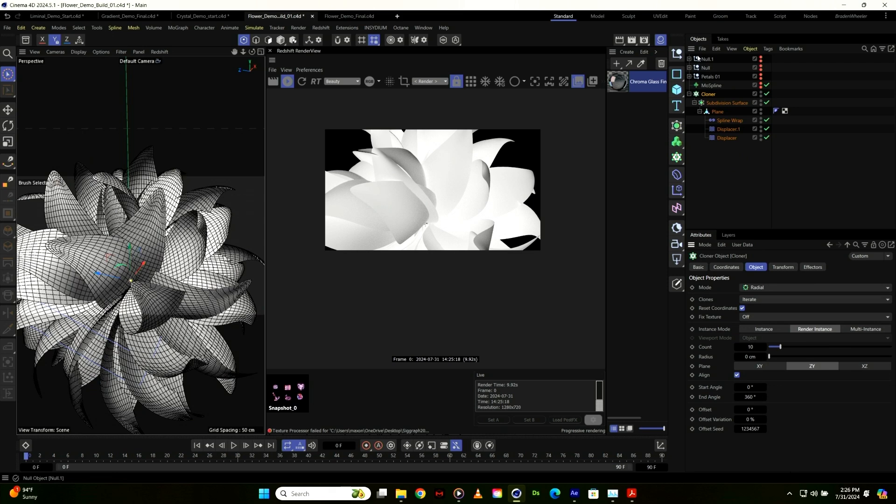
Reshape the petals by setting the MoSpline's Angle P to 77°, Angle B to 25° and Twist to -6°.
left_click(710, 85)
left_click_drag(773, 456, 784, 457)
scroll(782, 443, "down", 3)
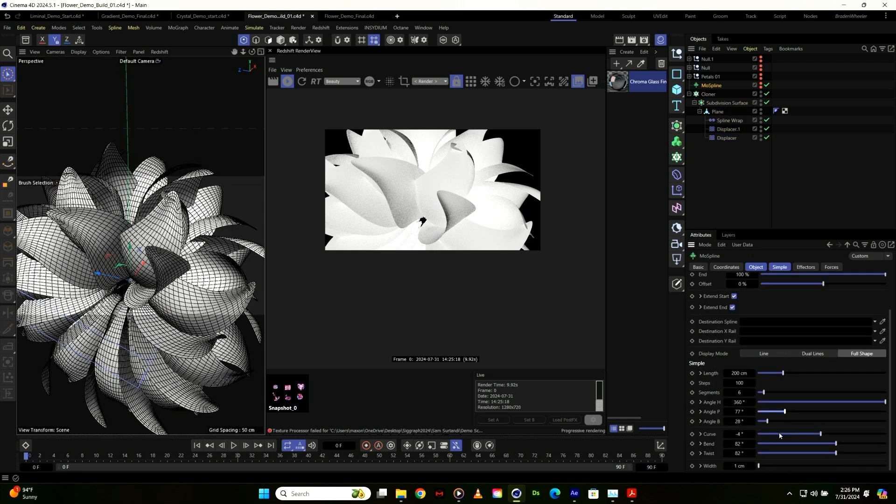
mouse_move(765, 423)
left_mouse_down()
mouse_move(783, 422)
mouse_move(765, 422)
left_mouse_up()
mouse_move(837, 453)
left_mouse_down()
mouse_move(818, 446)
mouse_move(844, 444)
mouse_move(835, 444)
left_mouse_up()
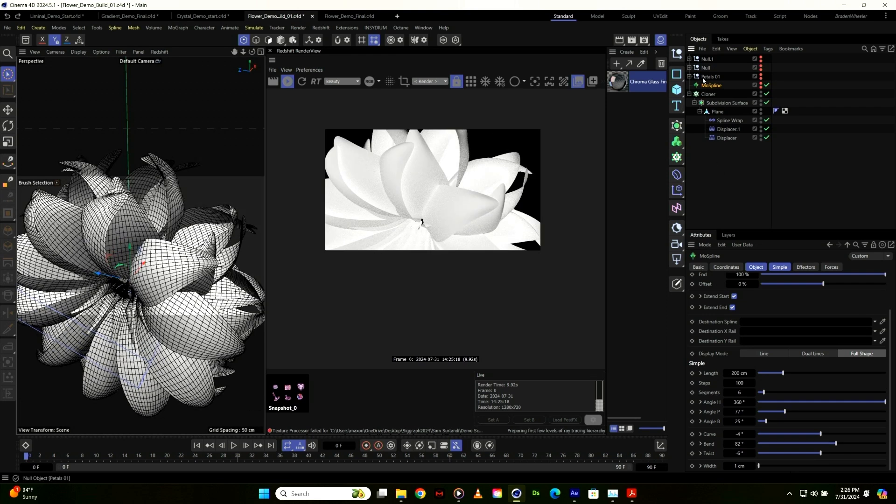
Collapse and hide the new petal Cloner, and make the prepared Petals 01 group visible in its place.
left_click(723, 103)
left_click(699, 95)
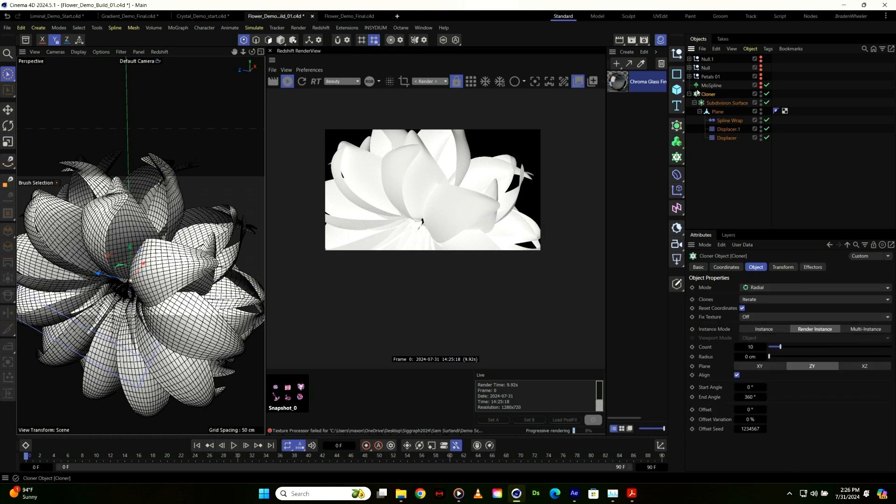
left_click(689, 94)
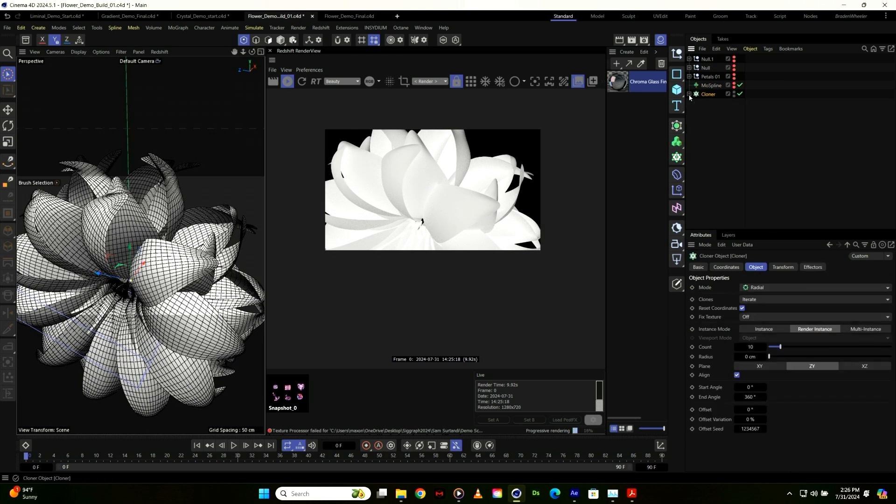
left_click(734, 95)
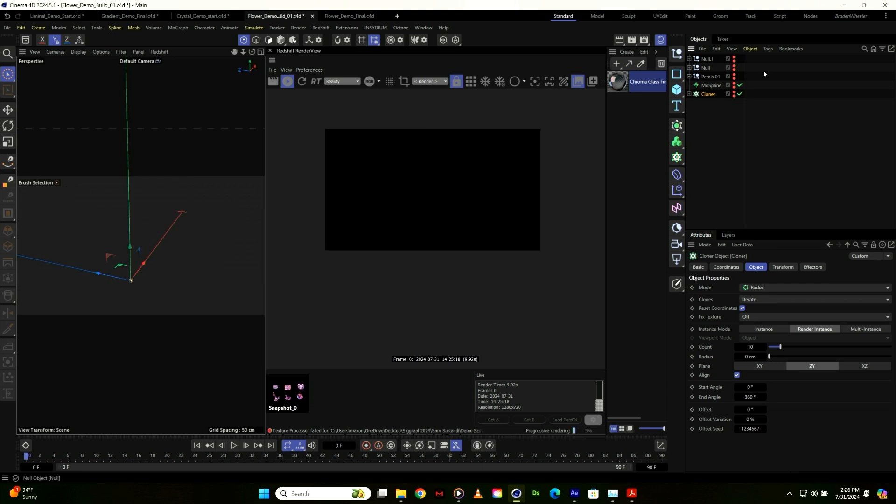
left_click(734, 78)
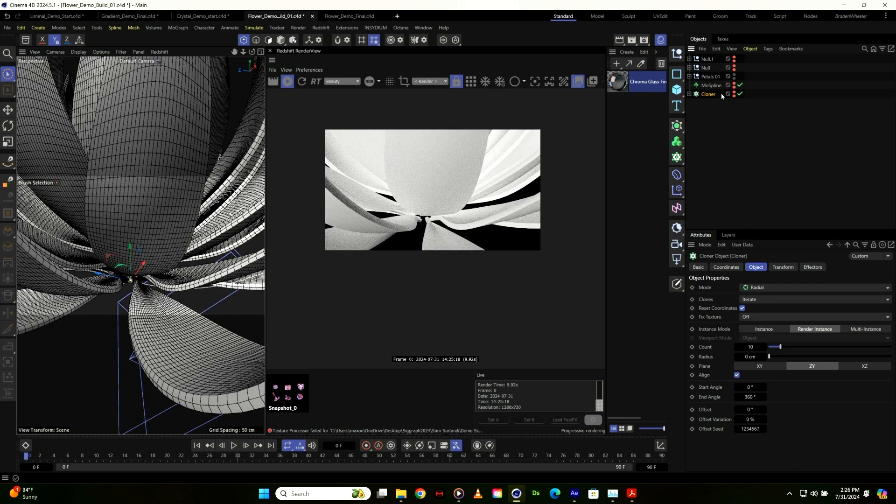
scroll(116, 250, "down", 10)
middle_click_drag(116, 249, 150, 275, "alt")
right_click_drag(150, 275, 178, 288, "alt")
middle_click_drag(178, 288, 164, 246, "alt")
scroll(148, 266, "up", 6)
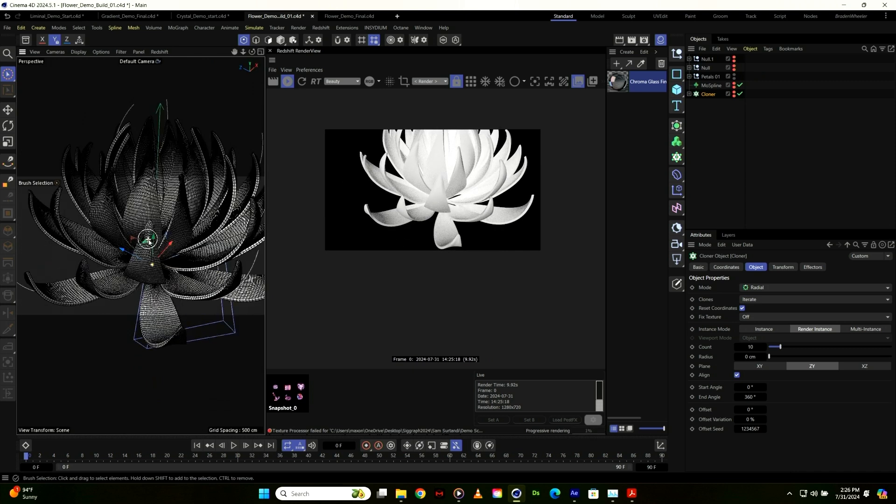
Expand the Petals 01 group and inspect its Cloner hierarchy and the petal's Spline Wrap settings.
left_click(689, 77)
left_click(713, 104)
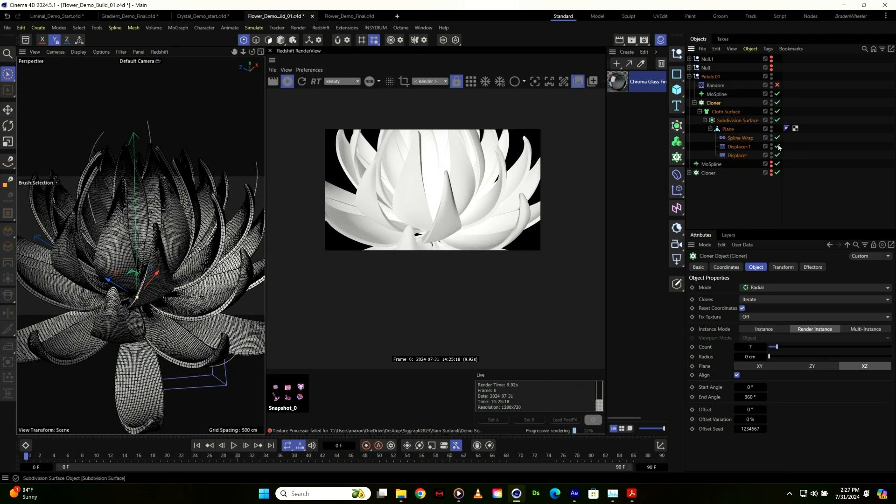
left_click(723, 121)
left_click(726, 130)
left_click(740, 139)
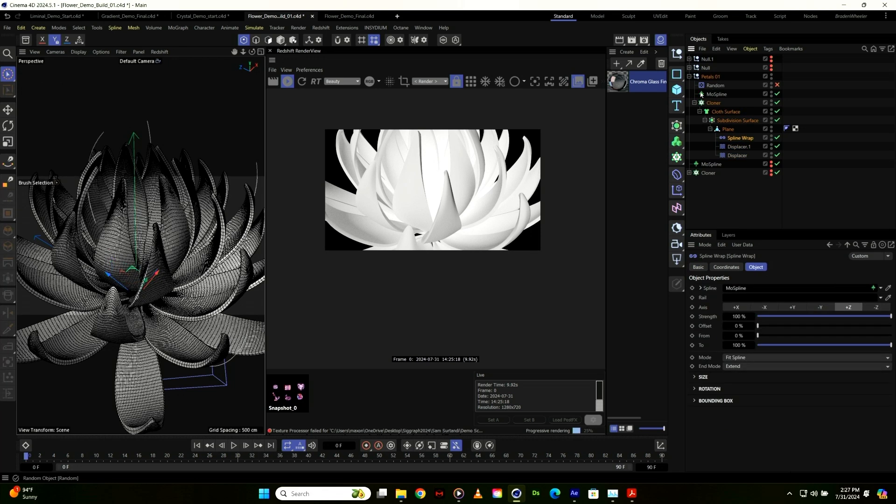
Turn off both Displacers on the Petals 01 plane to compare the petal shapes, then re-enable them.
left_click(741, 146)
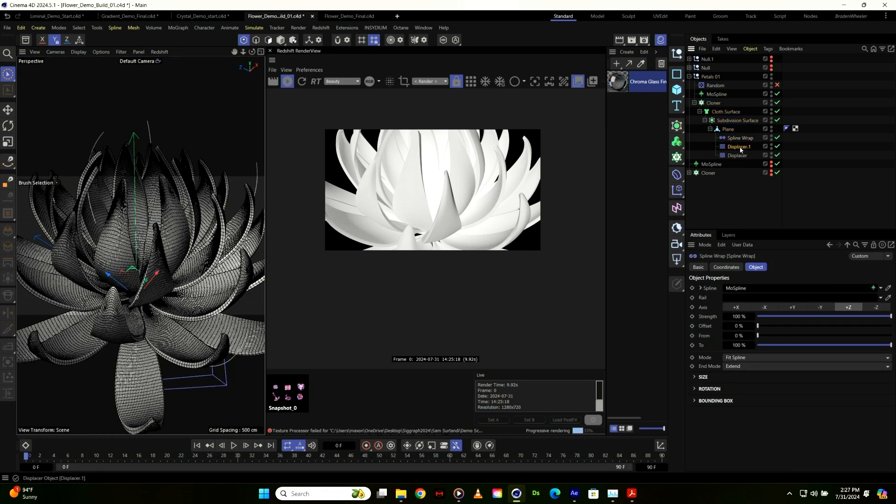
left_click(777, 148)
left_click(778, 155)
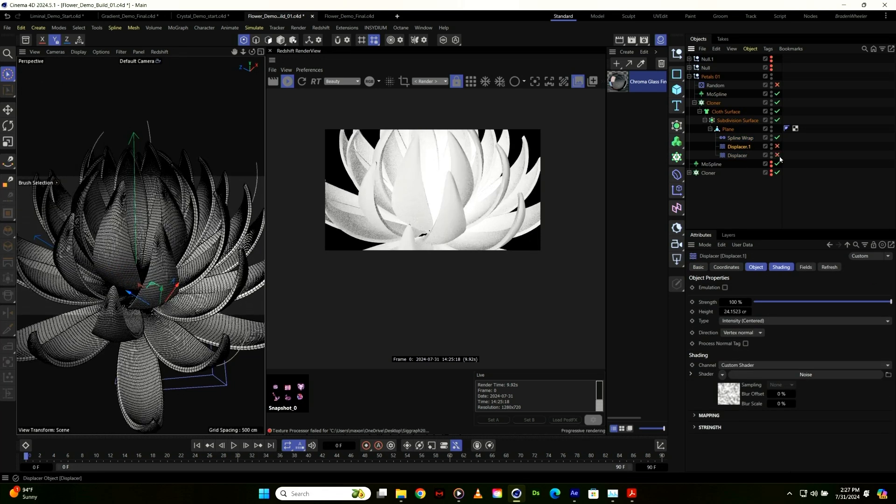
scroll(112, 276, "down", 4)
left_click_drag(125, 279, 166, 228, "alt")
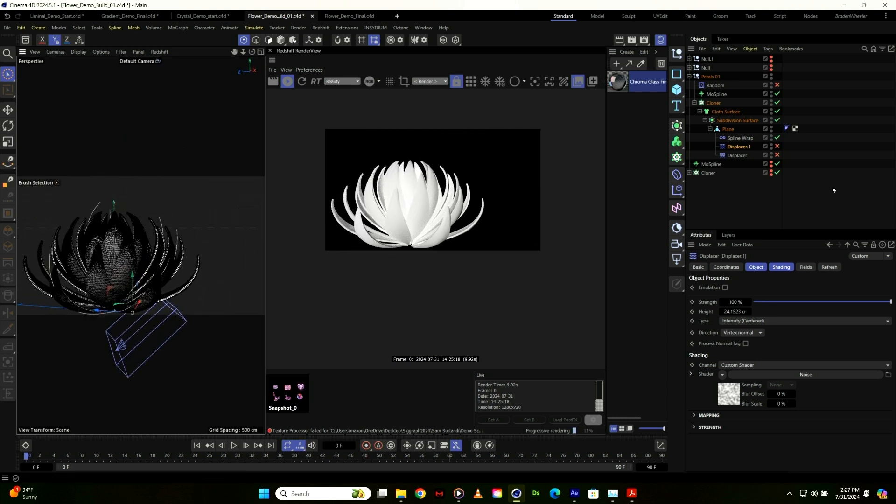
left_click(777, 147)
left_click(777, 155)
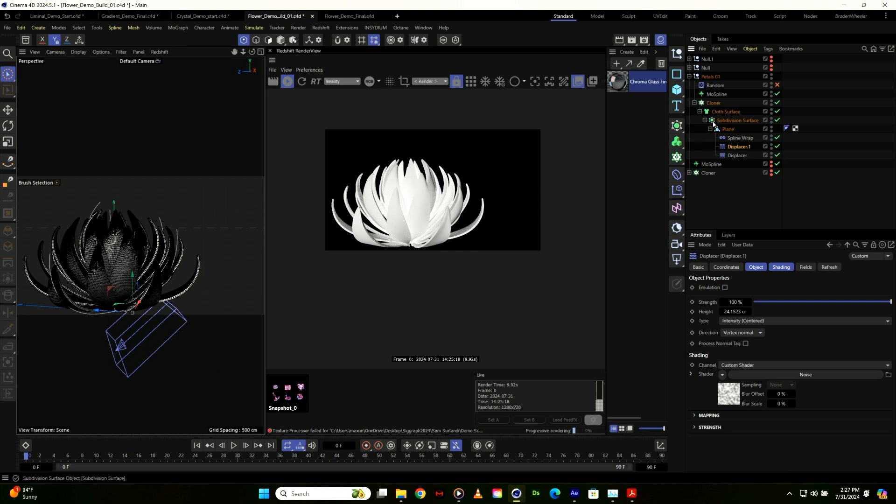
Check the petals' Cloth Surface settings and enable the Random effector in Petals 01.
left_click(726, 111)
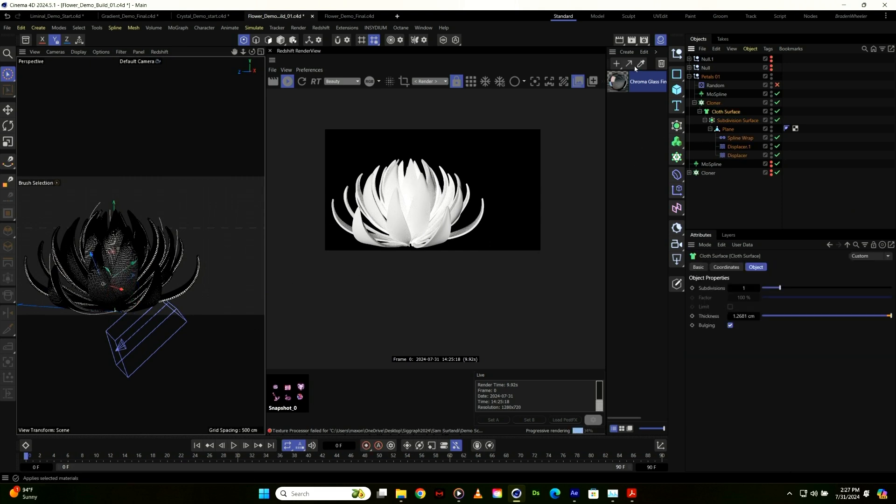
left_click(777, 86)
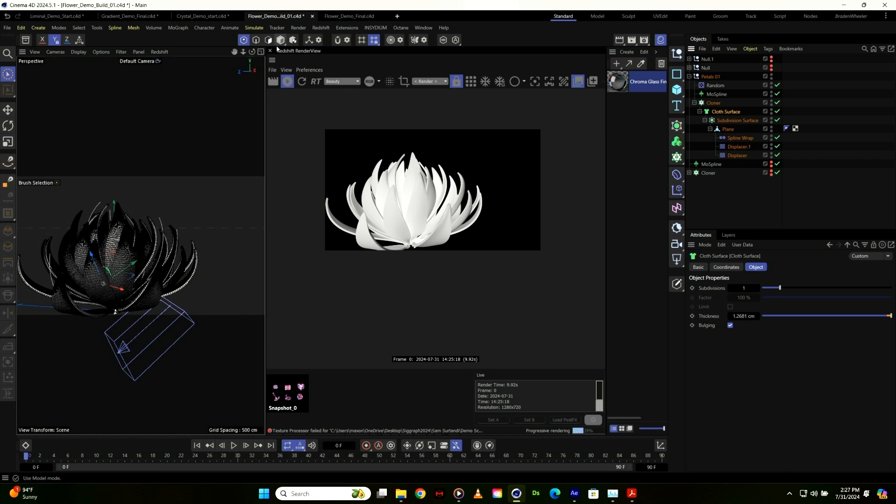
Switch to the Flower_Demo_Final.c4d scene and expand the Flower 03 group.
left_click(350, 17)
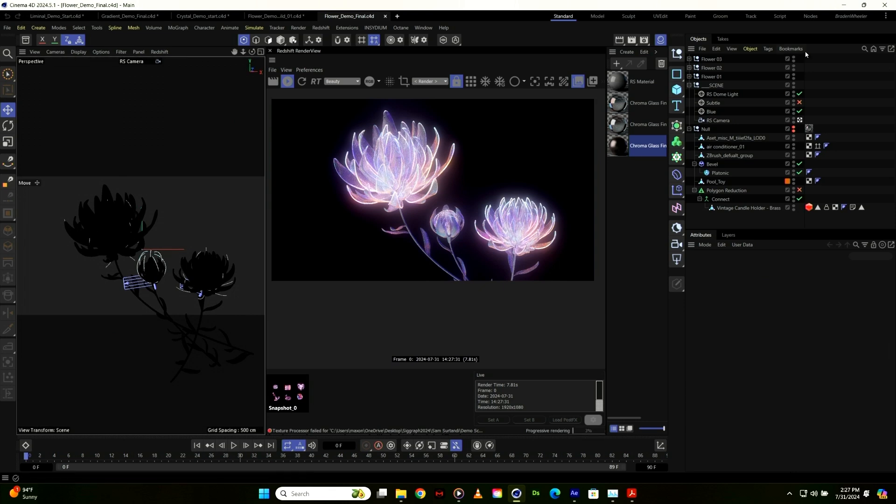
left_click(689, 59)
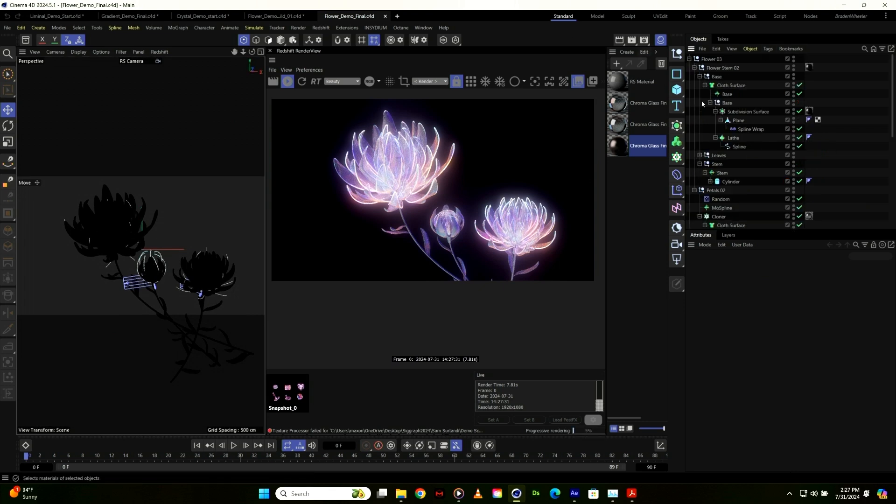
scroll(784, 140, "down", 10)
Leave the RS Camera view and examine the finished flowers' petals, bases and stems from other angles.
left_click(800, 137)
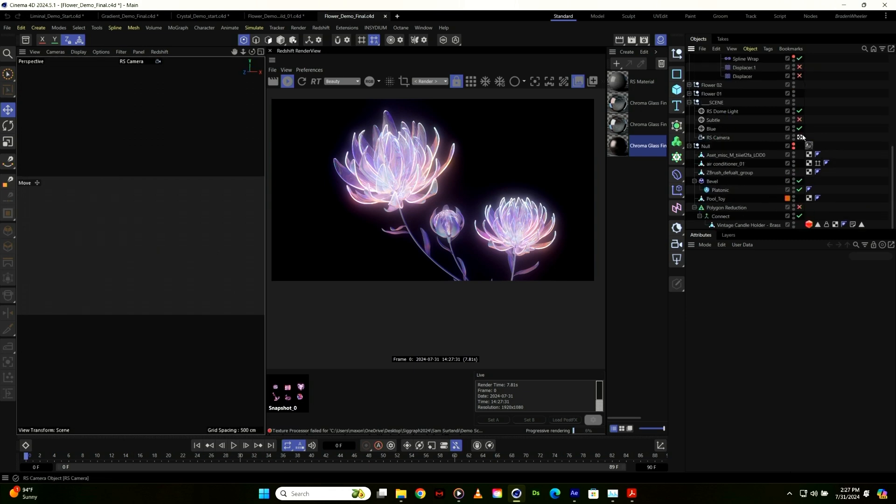
scroll(153, 222, "up", 10)
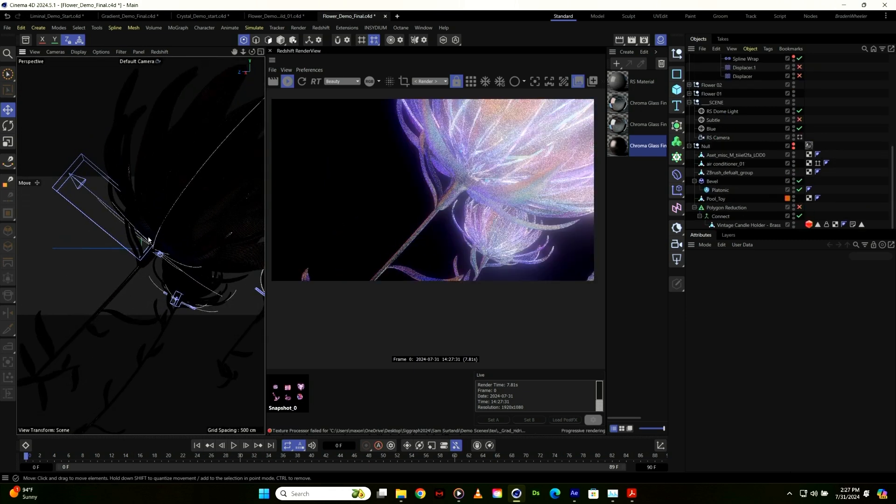
scroll(187, 216, "down", 10)
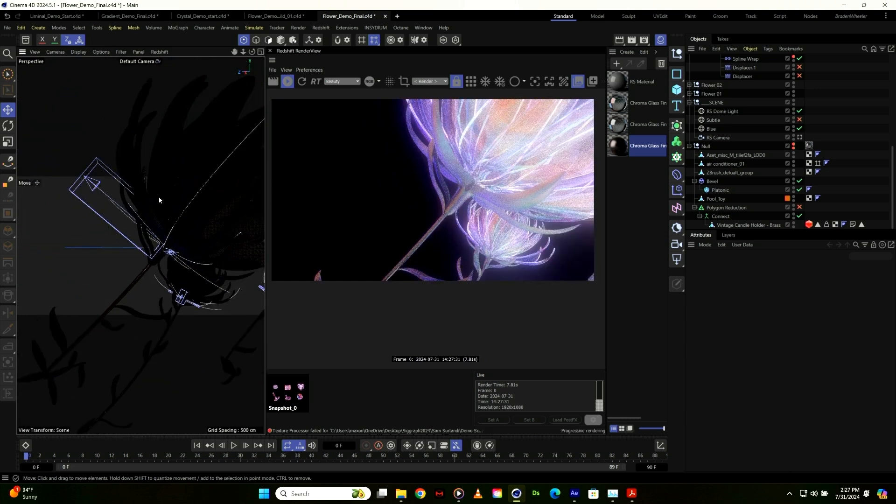
left_click(154, 234)
left_click_drag(154, 234, 197, 233, "alt")
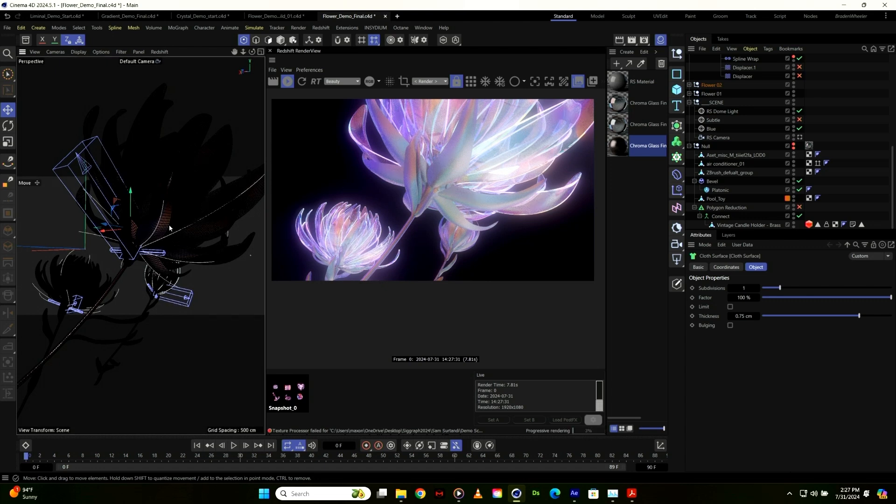
left_click_drag(232, 220, 118, 260, "alt")
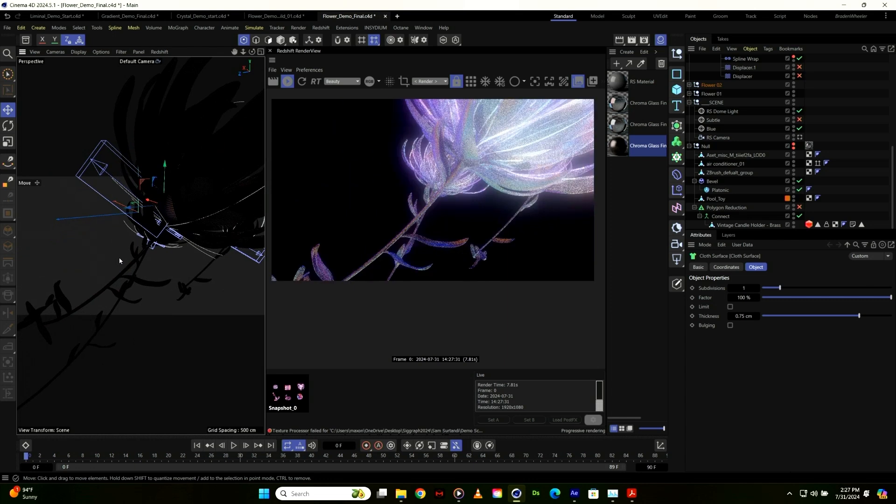
Enlarge the object list and inspect Flower 03's Stem MoSpline with its spline-wrapped Cylinder.
scroll(713, 99, "up", 5)
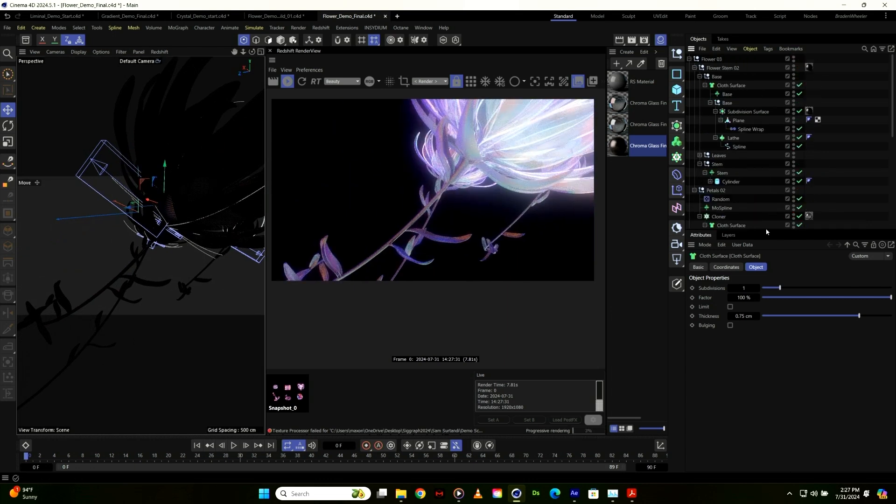
left_click_drag(765, 231, 766, 327)
left_click(722, 174)
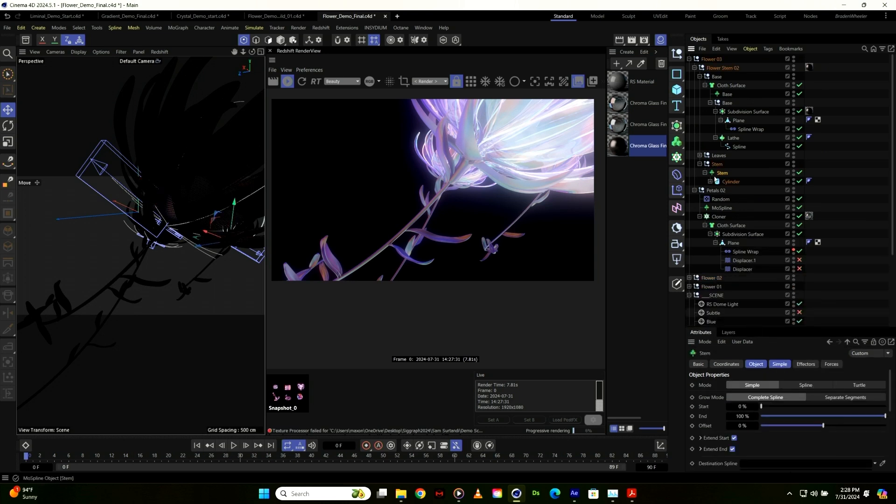
left_click(709, 183)
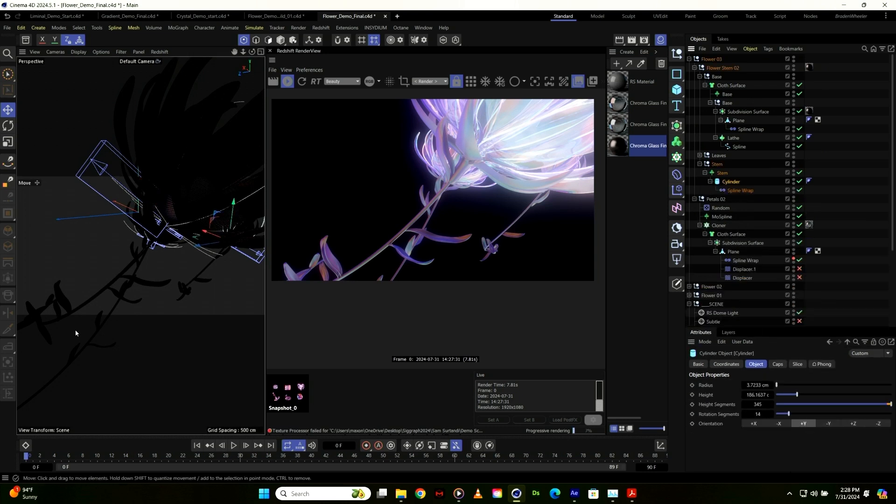
left_click(722, 174)
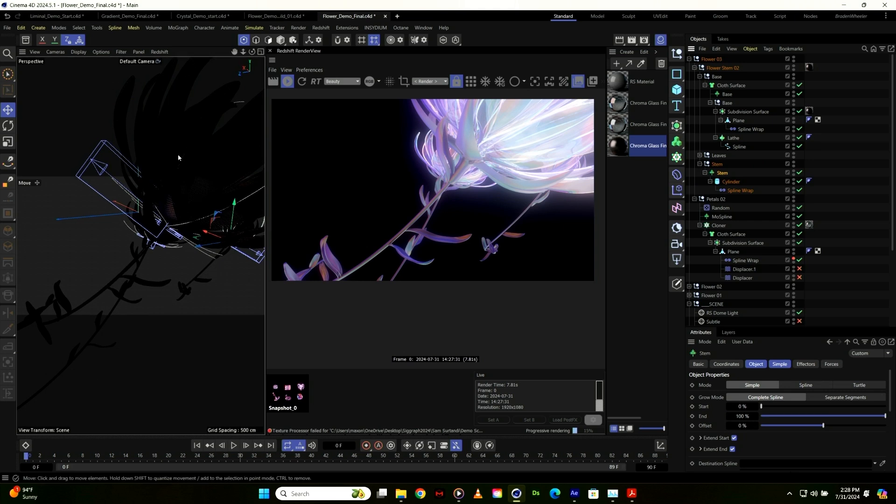
Examine the Plane in Flower 03's base from another angle, then collapse Flower 03 and return to the RS Camera view.
left_click(147, 204)
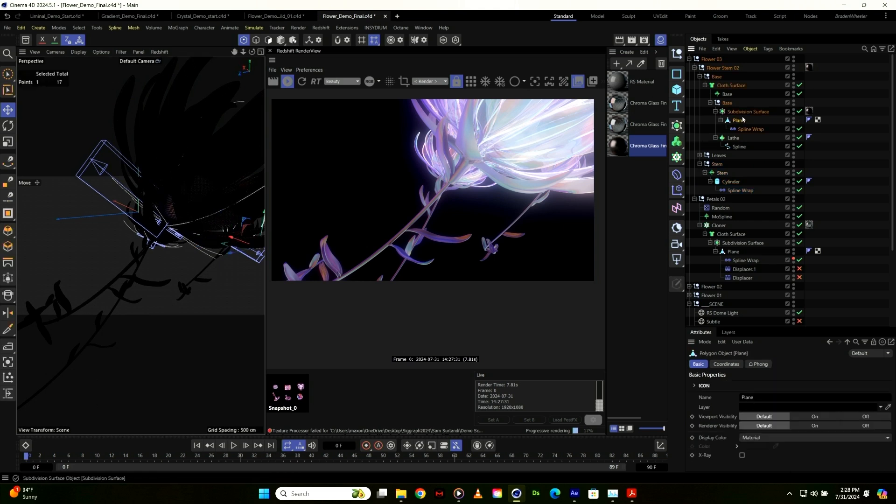
left_click_drag(210, 204, 145, 220, "alt")
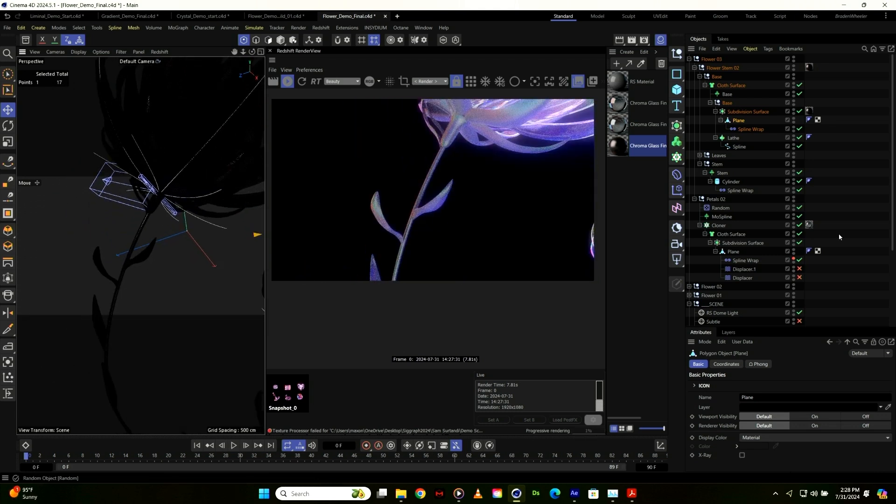
left_click(689, 59)
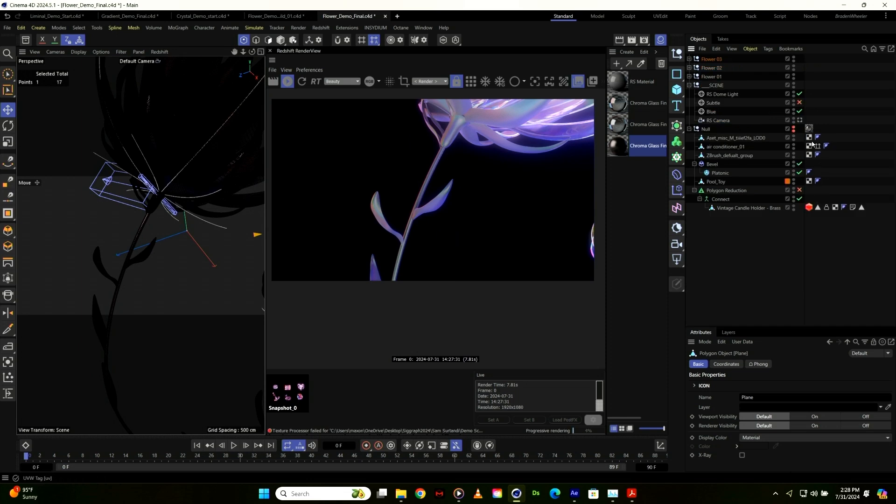
left_click(800, 120)
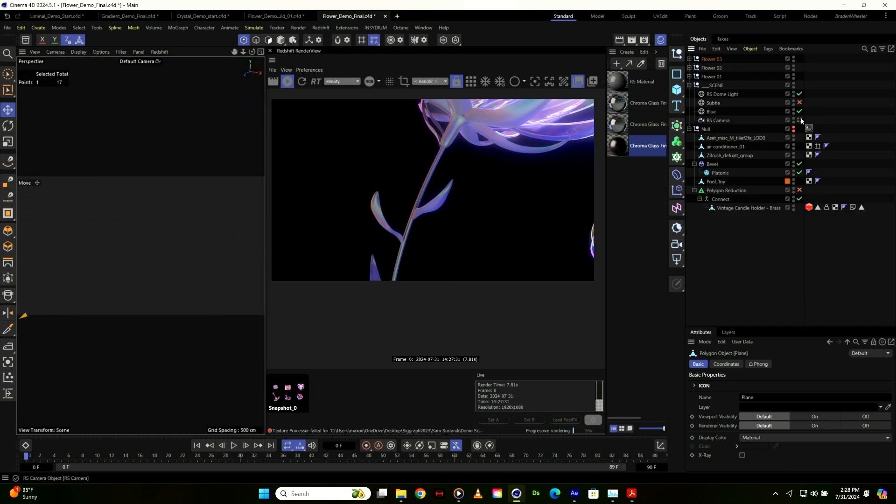
Select Flower 02, Flower 01 and Flower 03 in turn to identify each flower in the scene.
left_click(149, 272)
left_click(711, 67)
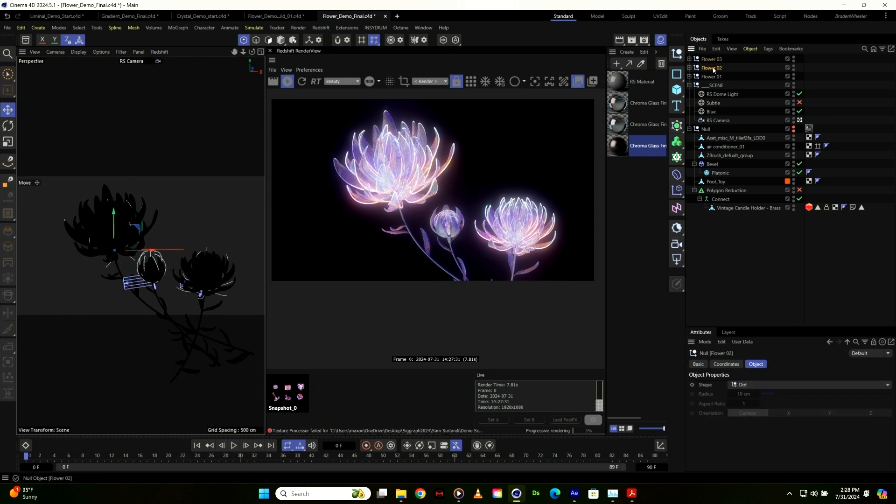
left_click(712, 77)
left_click(705, 60)
Expand Flower 03 and vary the Bend of its Petals 02 MoSpline through 227° and 165°, ending at 182°.
left_click(690, 60)
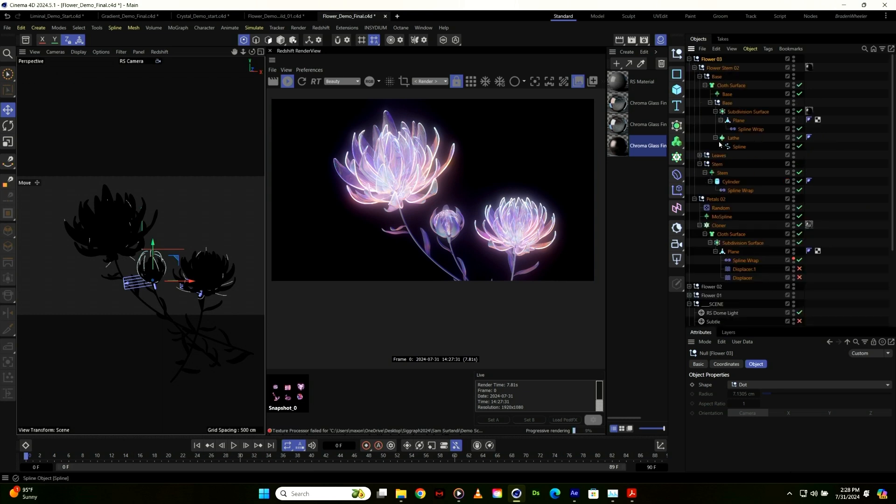
left_click(727, 218)
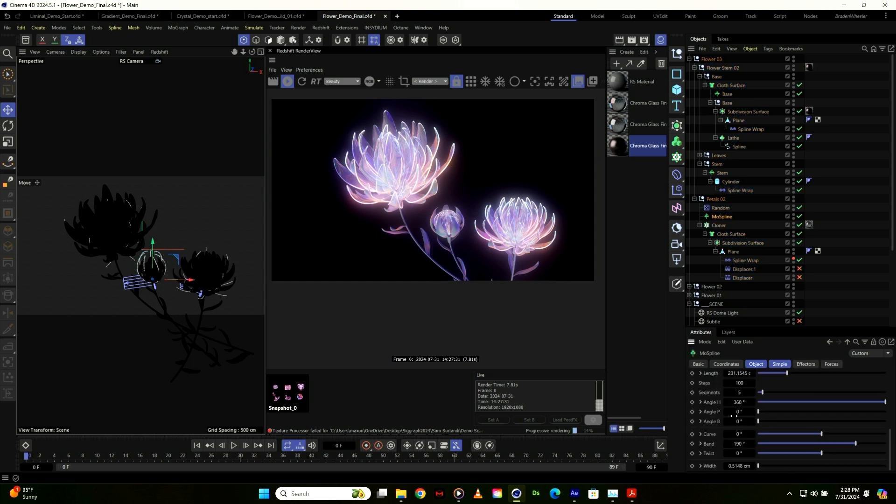
mouse_move(848, 445)
left_mouse_down()
mouse_move(836, 443)
mouse_move(864, 441)
left_mouse_up()
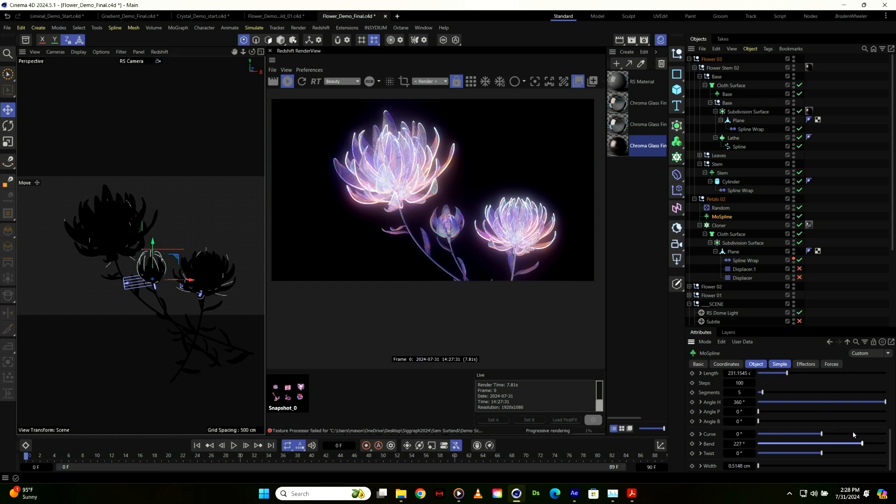
mouse_move(851, 446)
left_mouse_down()
mouse_move(820, 444)
mouse_move(847, 434)
left_mouse_up()
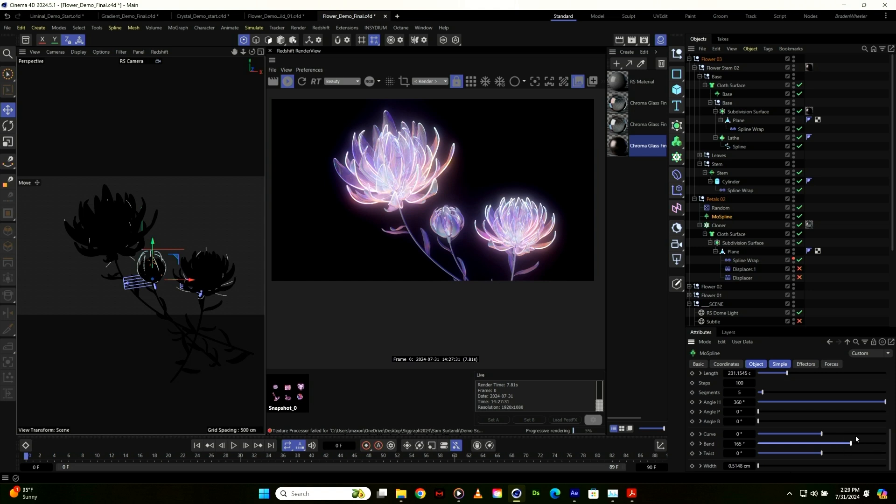
mouse_move(852, 446)
left_mouse_down()
mouse_move(834, 452)
mouse_move(863, 441)
left_mouse_up()
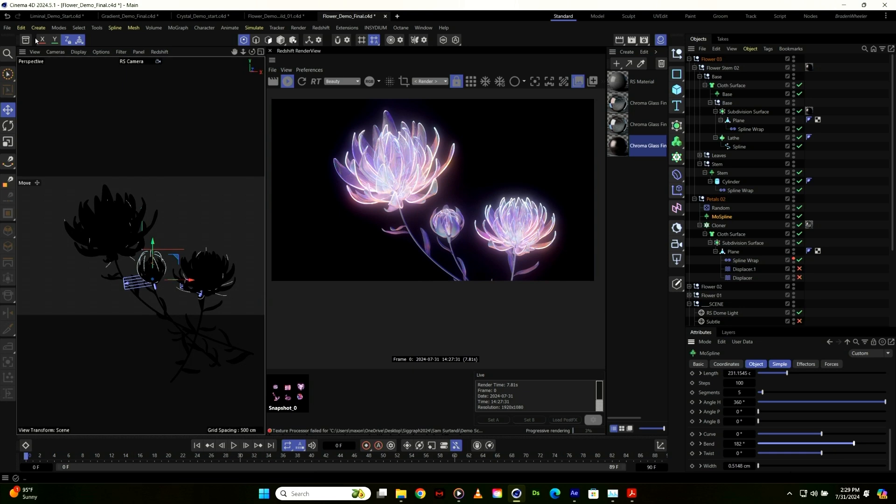
Look through the Liminal_Demo_Start.c4d and Gradient_Demo_Final.c4d scenes and return to Flower_Demo_Final.c4d.
left_click(54, 17)
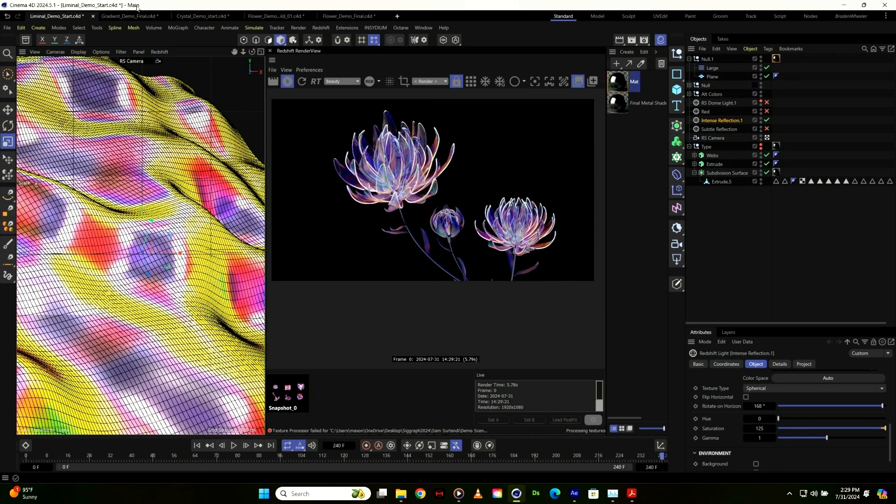
left_click(112, 18)
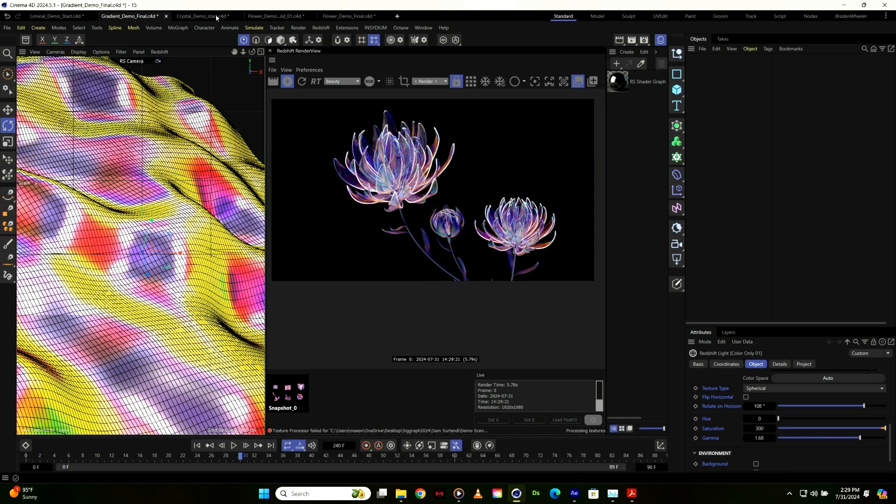
left_click(354, 16)
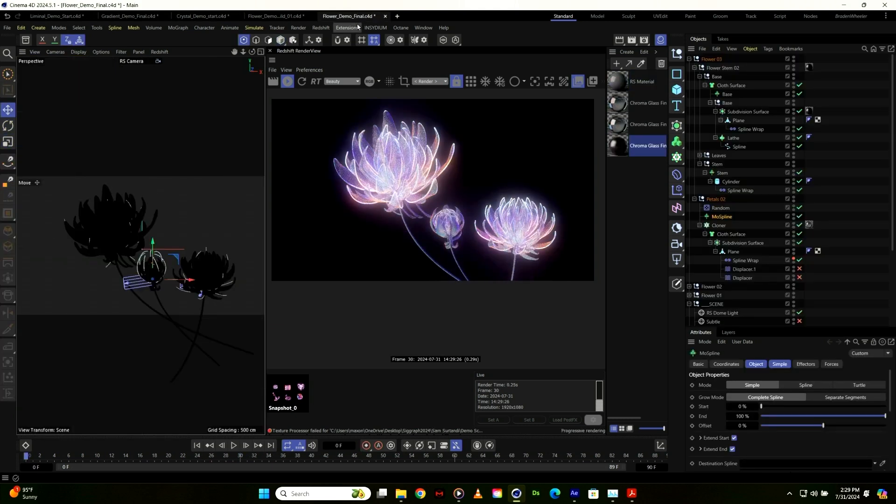
Switch to the SIGGRAPH 2024 presentation PDF in Acrobat and go back to the chrome lettering layout on page 9.
key("alt+Tab")
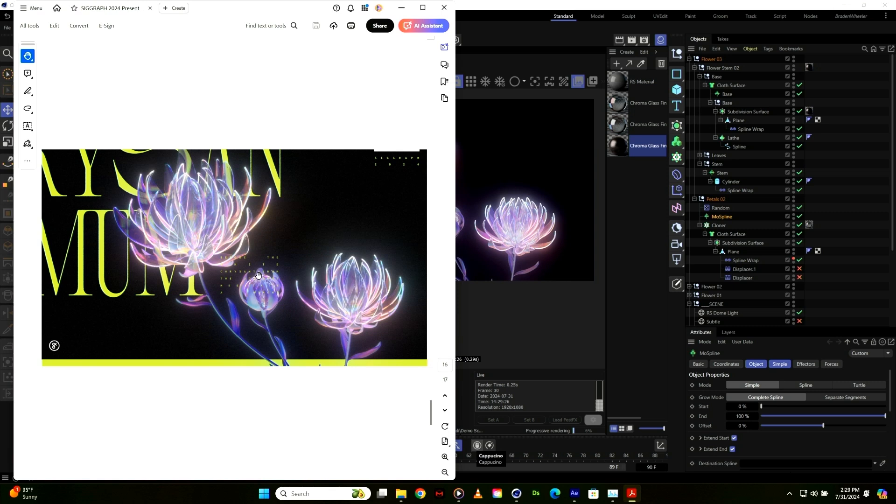
scroll(259, 275, "up", 15)
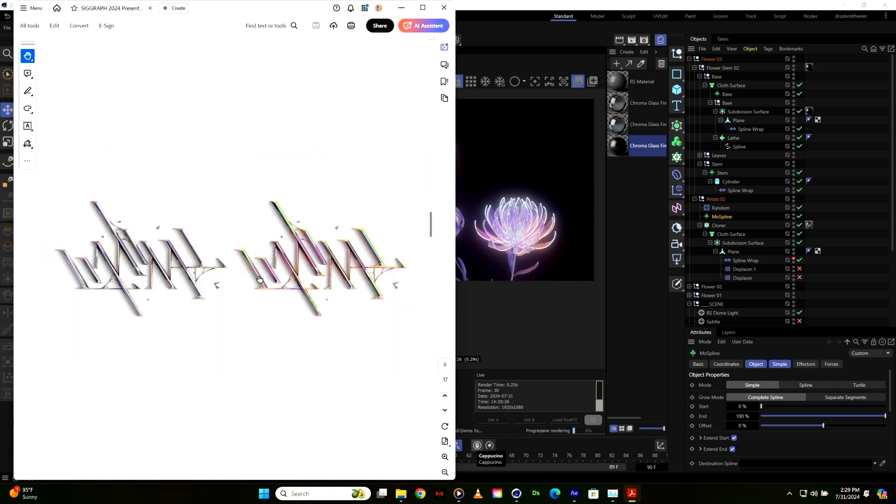
scroll(260, 279, "down", 2)
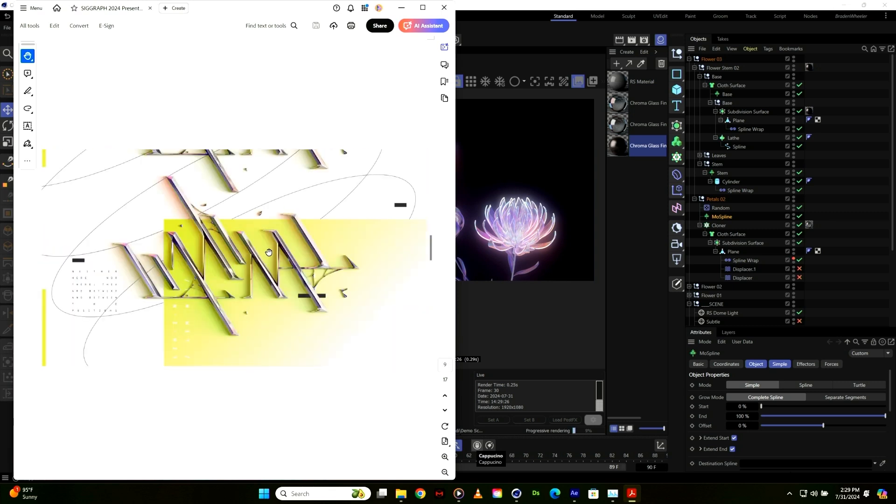